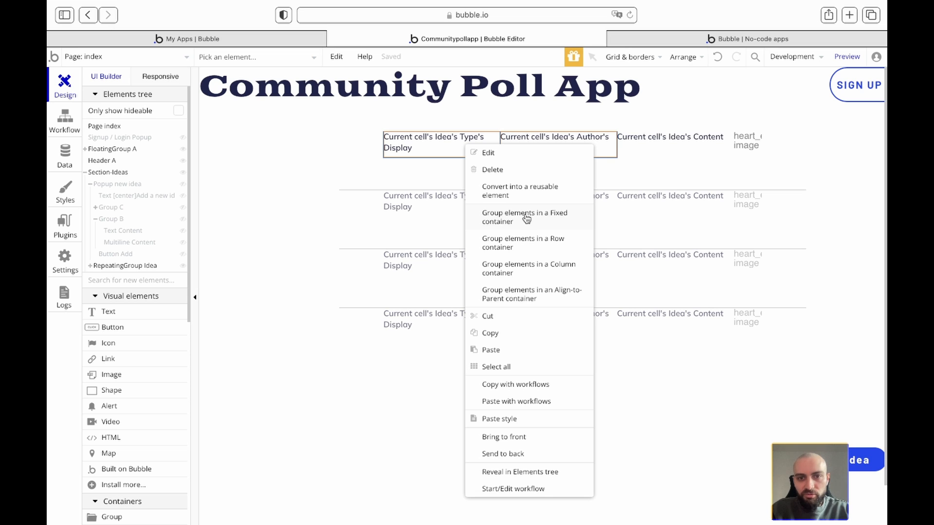
- Group the type and author texts, then group the Content text and heart image in a row
{"action": "left_click", "coordinate": [527, 243]}
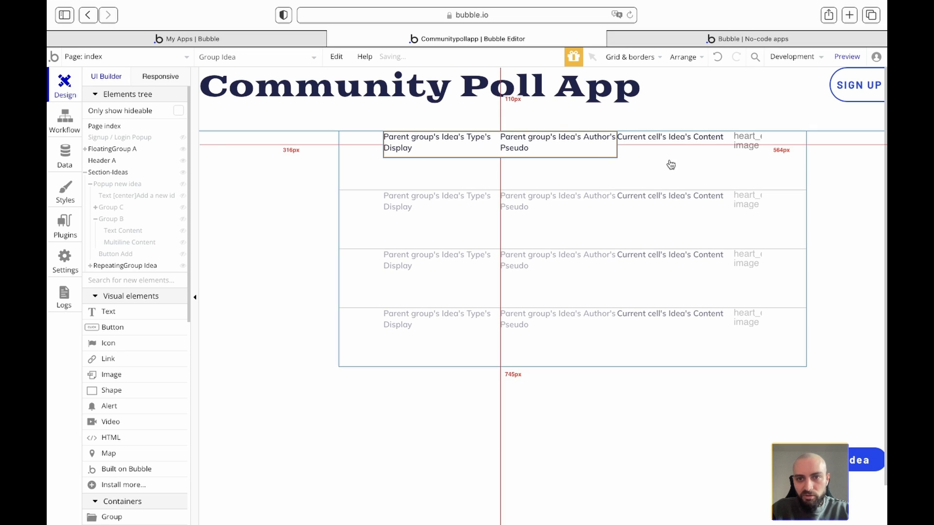
{"action": "left_click", "coordinate": [720, 146]}
{"action": "left_click", "coordinate": [760, 149], "text": "shift"}
{"action": "right_click", "coordinate": [760, 149]}
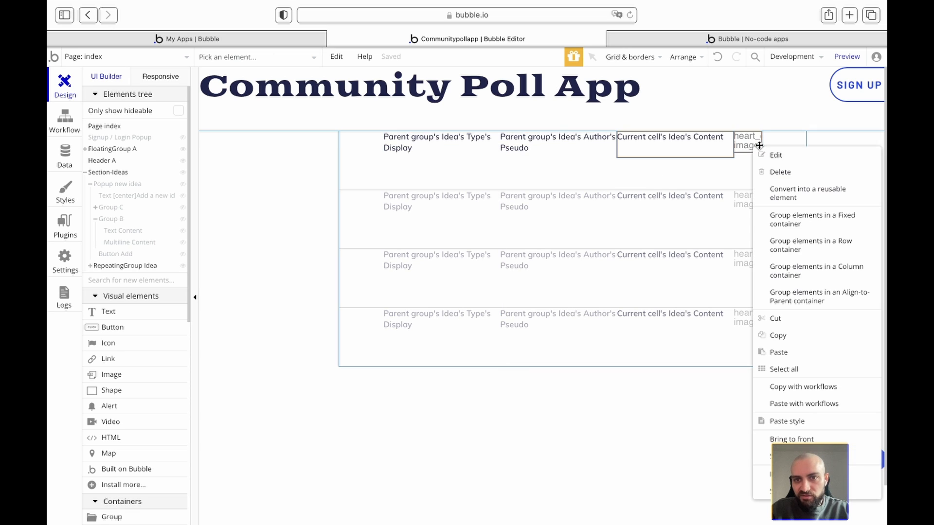
{"action": "left_click", "coordinate": [792, 244]}
- Select the parent Group Idea of the type and author texts and move its panel aside
{"action": "right_click", "coordinate": [495, 148]}
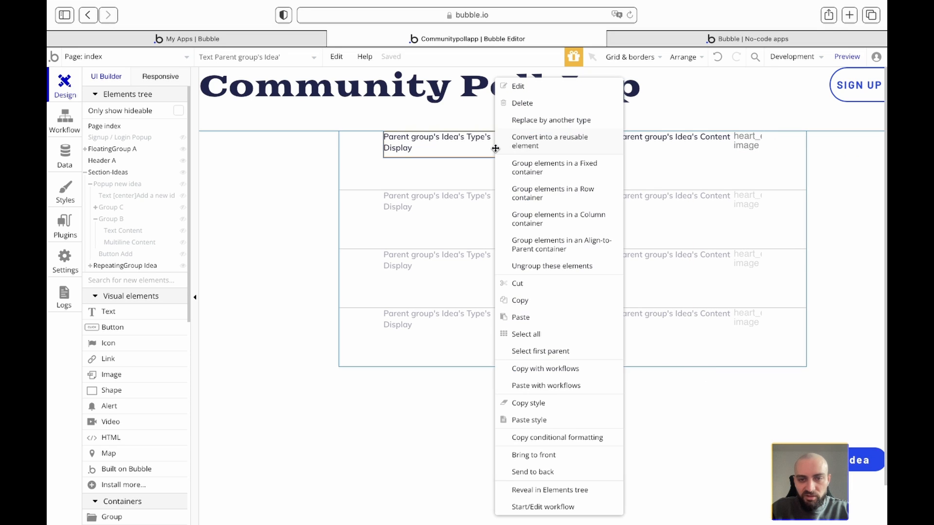
{"action": "left_click", "coordinate": [543, 359]}
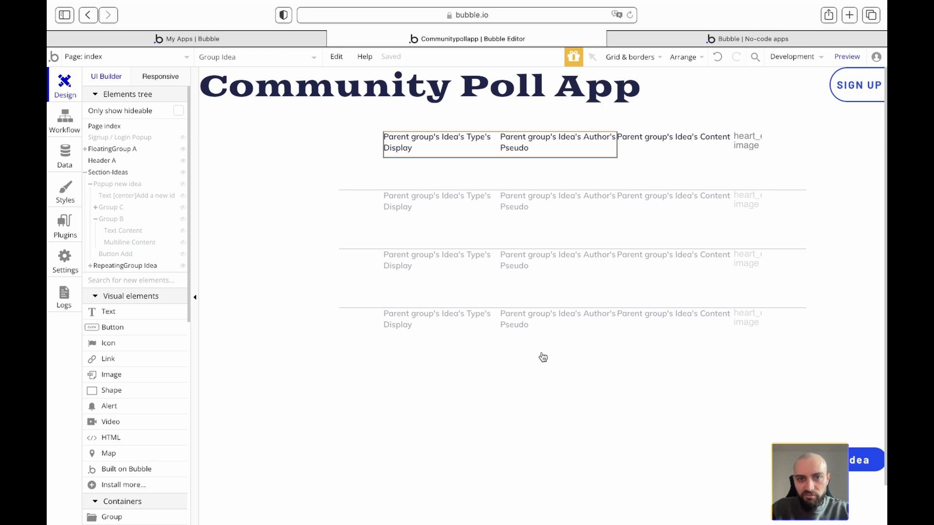
{"action": "double_click", "coordinate": [516, 149]}
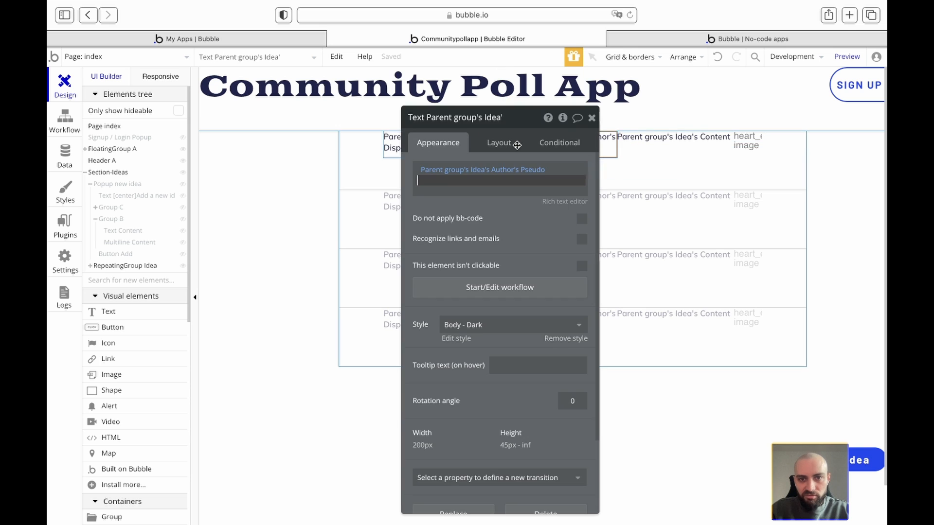
{"action": "right_click", "coordinate": [604, 148]}
{"action": "left_click", "coordinate": [649, 354]}
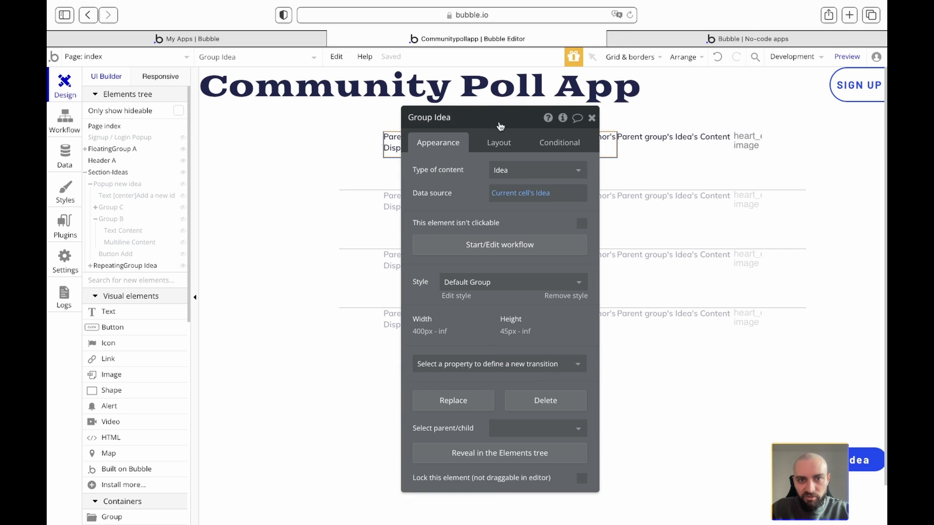
{"action": "left_click_drag", "start_coordinate": [487, 124], "coordinate": [275, 129]}
- Turn off Group Idea's fit-to-content width, set min width 100%, and use space-between alignment
{"action": "left_click", "coordinate": [299, 150]}
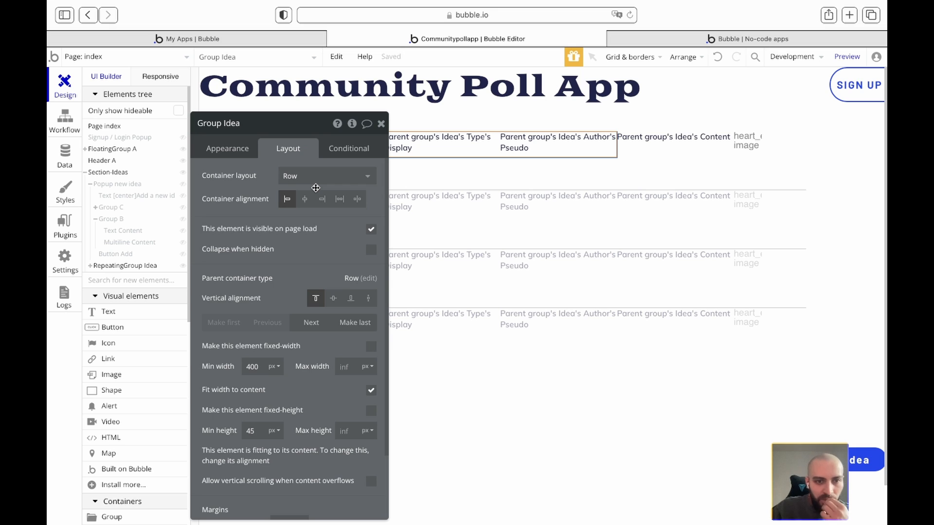
{"action": "left_click", "coordinate": [371, 393]}
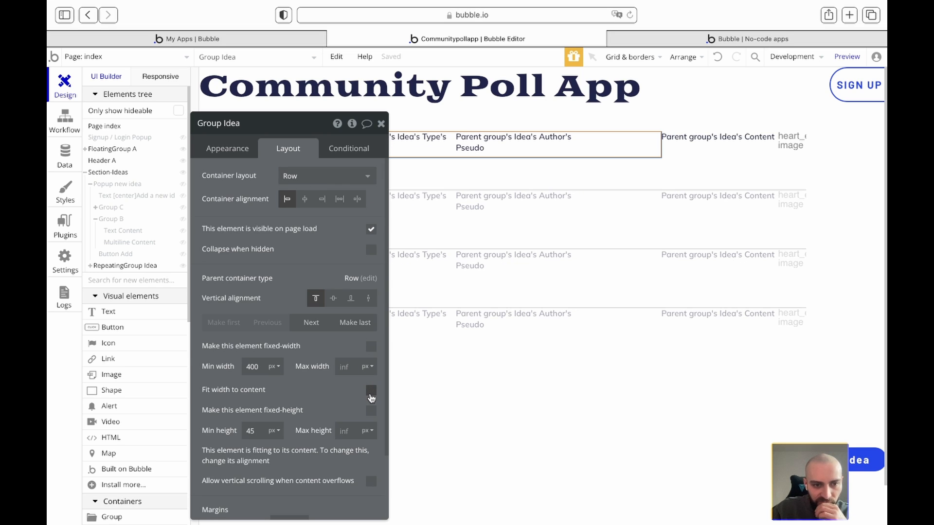
{"action": "double_click", "coordinate": [253, 366]}
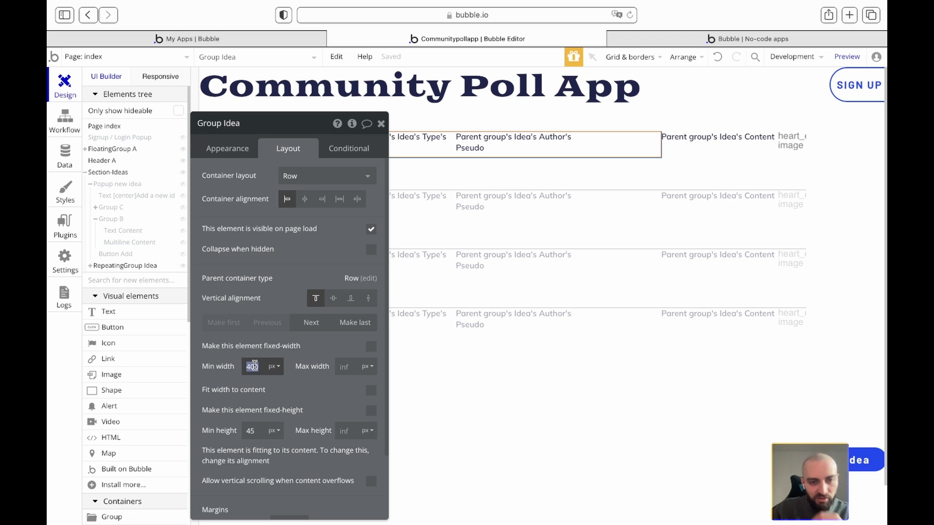
{"action": "left_click", "coordinate": [273, 366]}
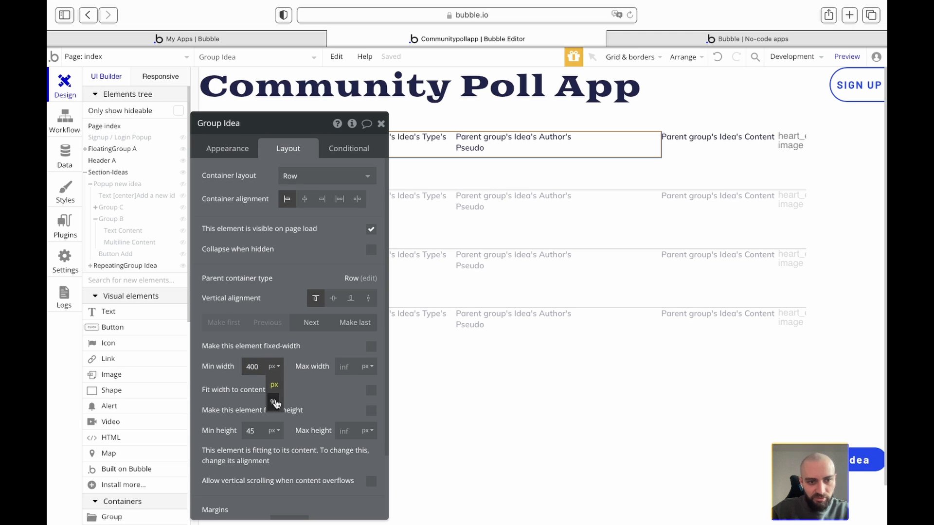
{"action": "left_click", "coordinate": [275, 403]}
{"action": "type", "text": "10"}
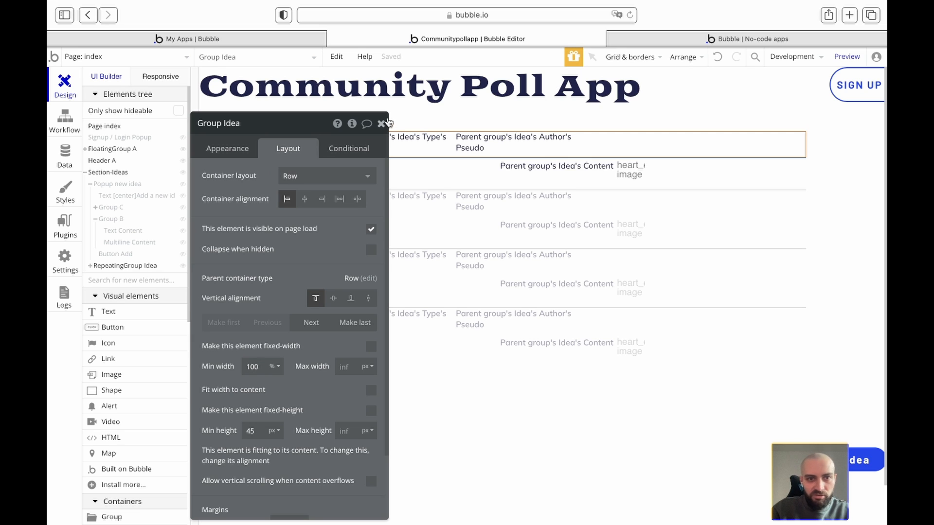
{"action": "left_click", "coordinate": [341, 199]}
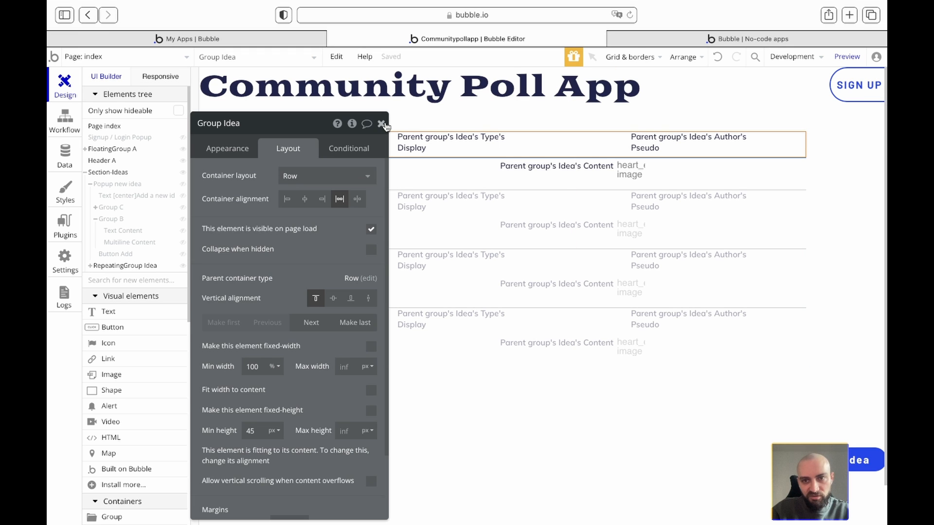
{"action": "left_click", "coordinate": [381, 123]}
- Check the mockup, then push the type and author texts to the row's opposite edges
{"action": "key", "text": "ctrl+Left"}
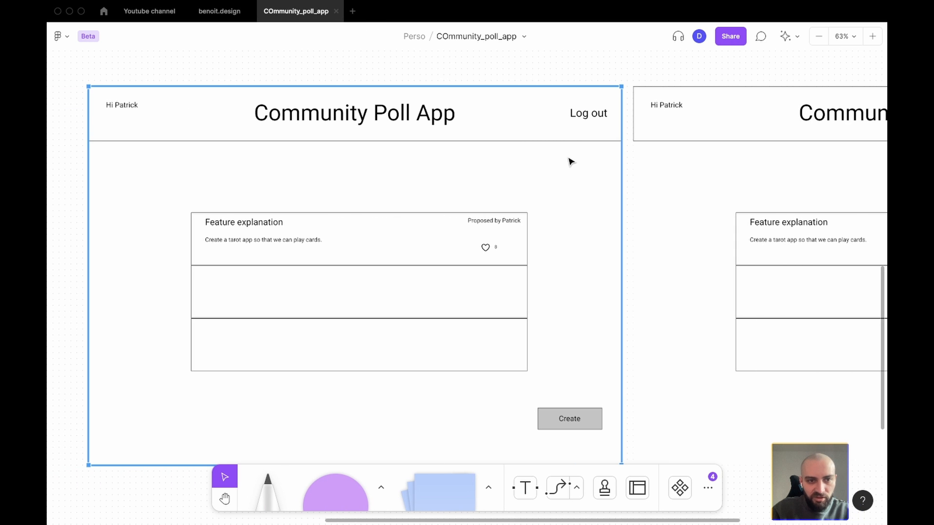
{"action": "key", "text": "ctrl+Right"}
{"action": "double_click", "coordinate": [557, 144]}
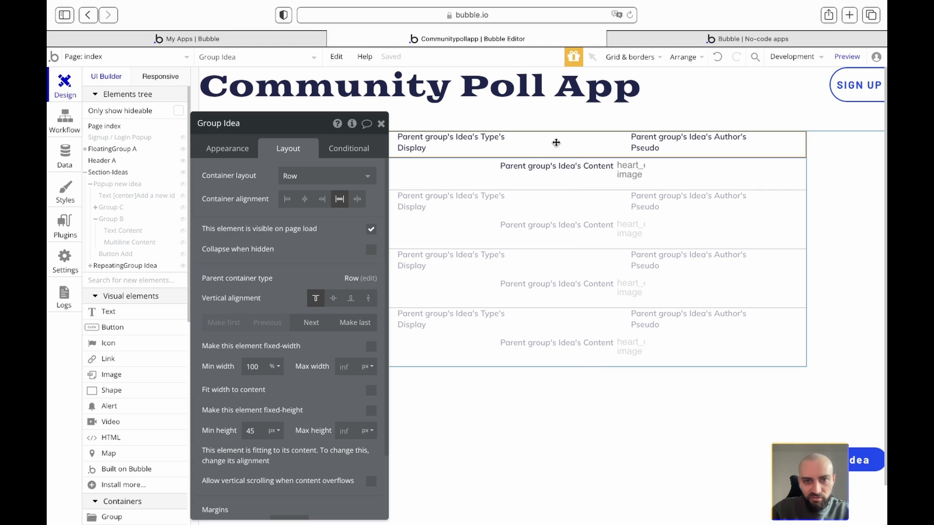
{"action": "left_click", "coordinate": [357, 199]}
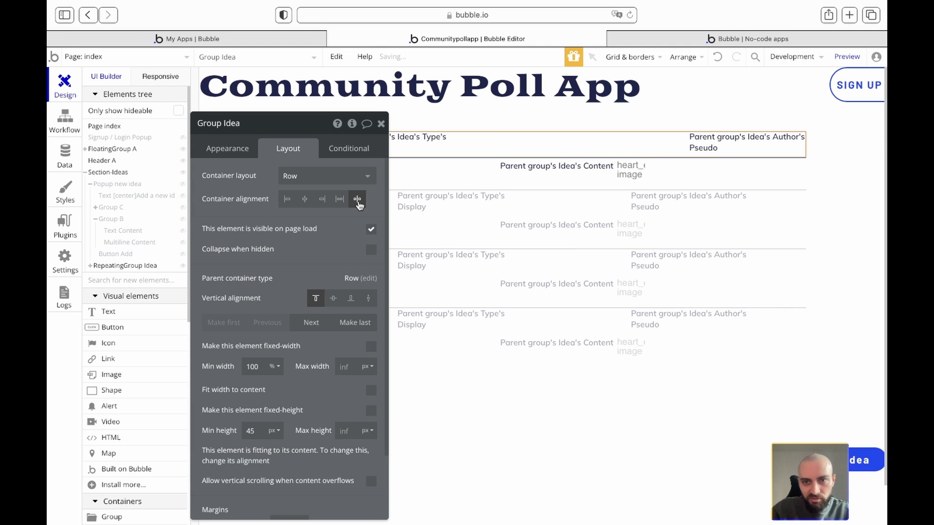
{"action": "left_click", "coordinate": [381, 124]}
{"action": "key", "text": "ctrl+Left"}
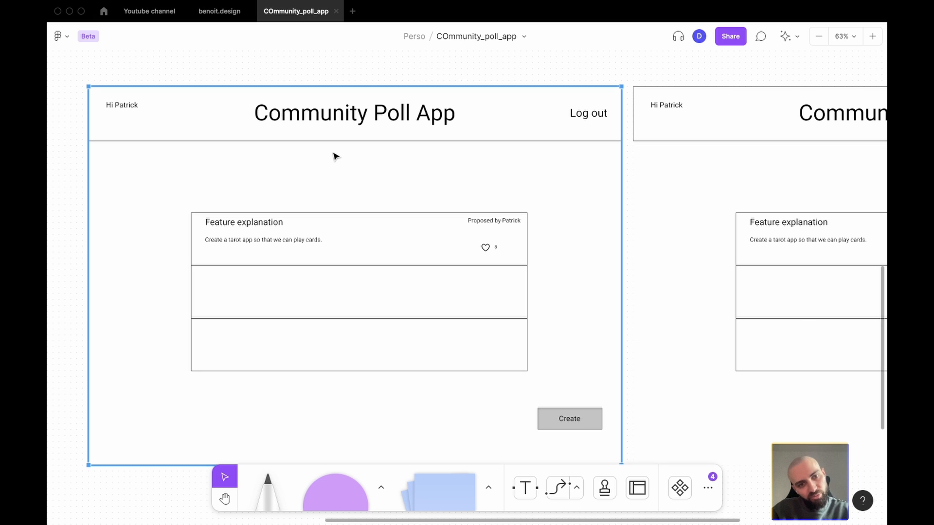
{"action": "key", "text": "ctrl+Right"}
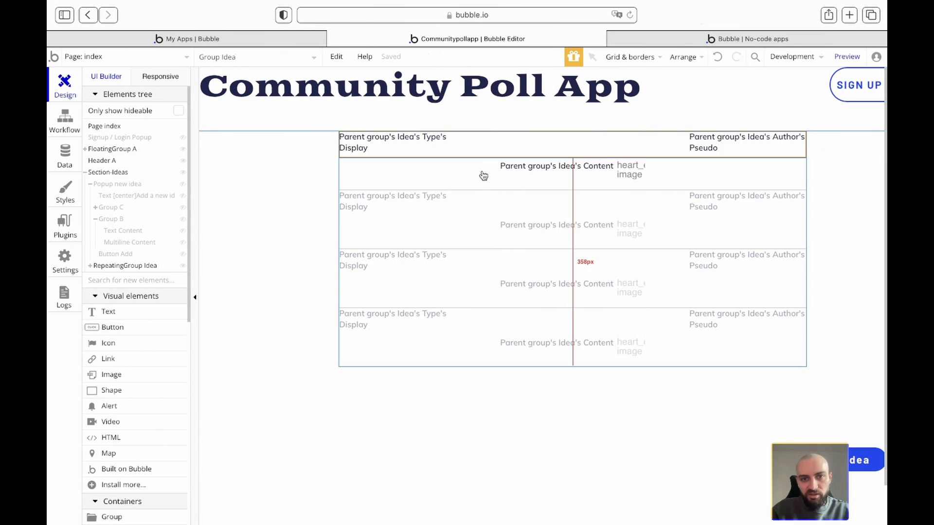
- Select the parent row group of the Content text
{"action": "right_click", "coordinate": [563, 187]}
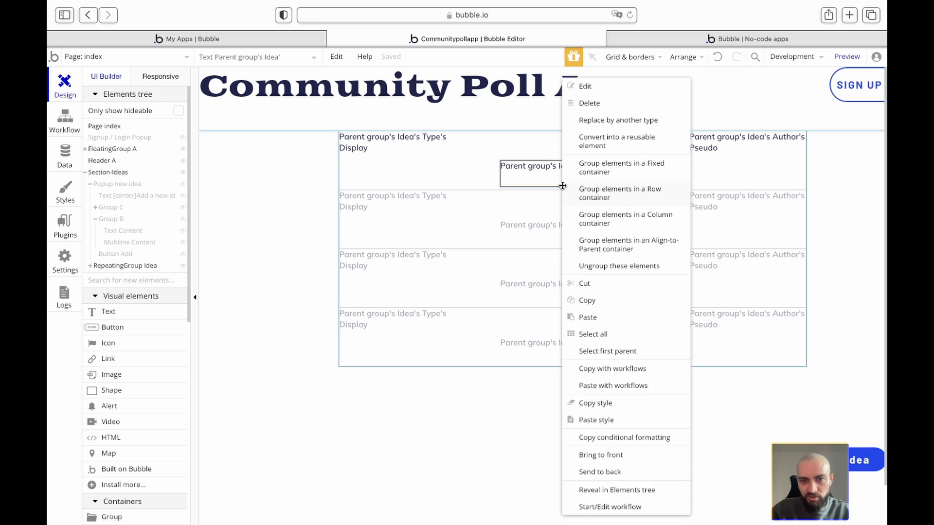
{"action": "double_click", "coordinate": [527, 172]}
{"action": "right_click", "coordinate": [527, 172]}
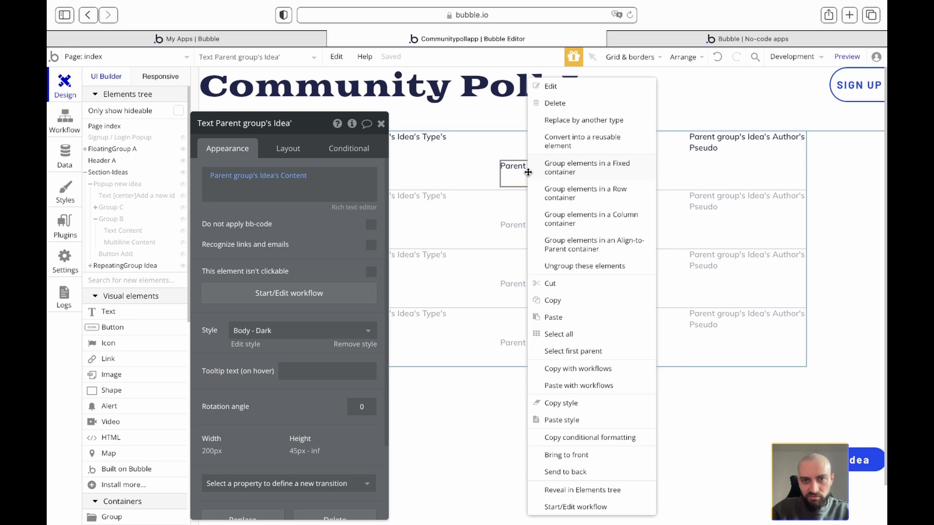
{"action": "left_click", "coordinate": [577, 351]}
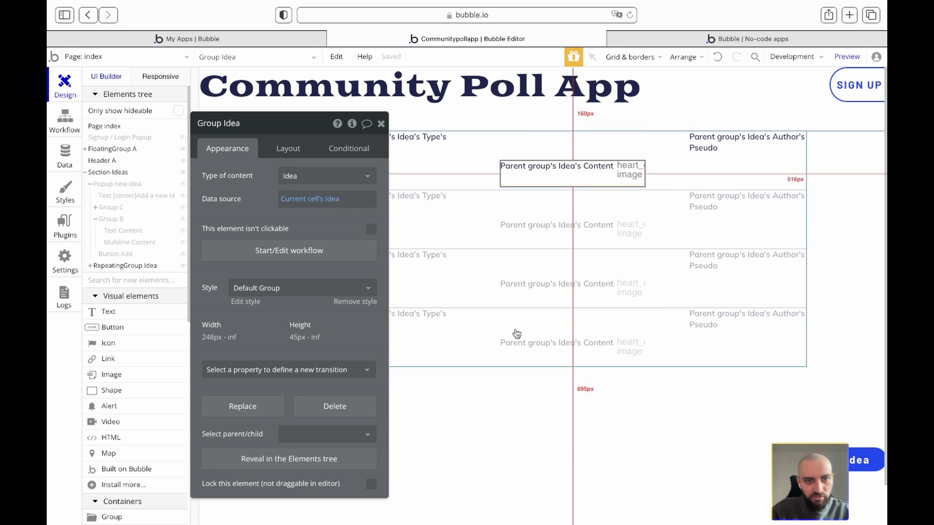
- Set that row's min width to 100% with space-between alignment
{"action": "left_click", "coordinate": [288, 148]}
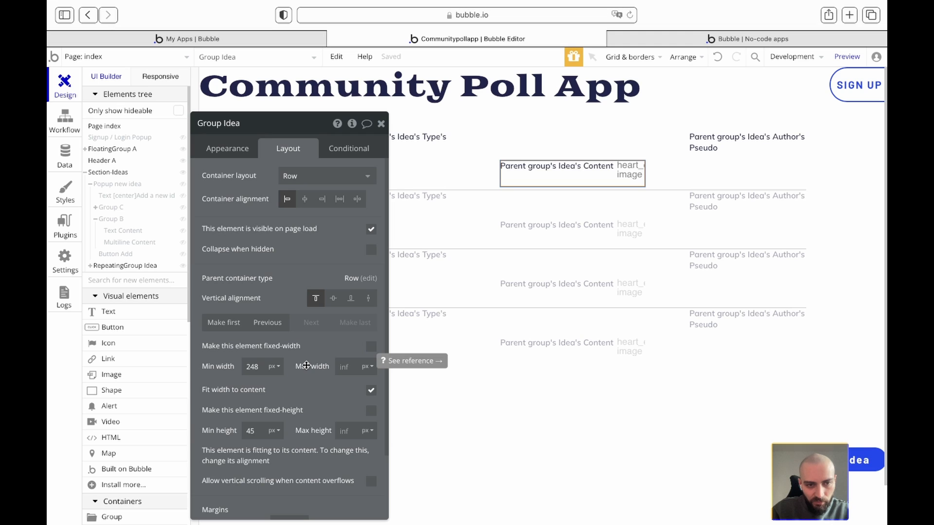
{"action": "left_click", "coordinate": [275, 367]}
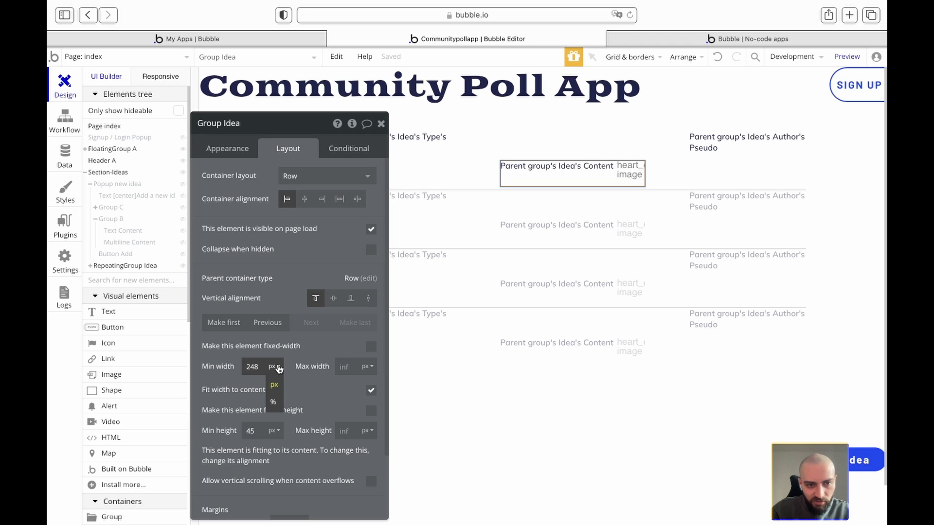
{"action": "left_click", "coordinate": [271, 395]}
{"action": "type", "text": "100"}
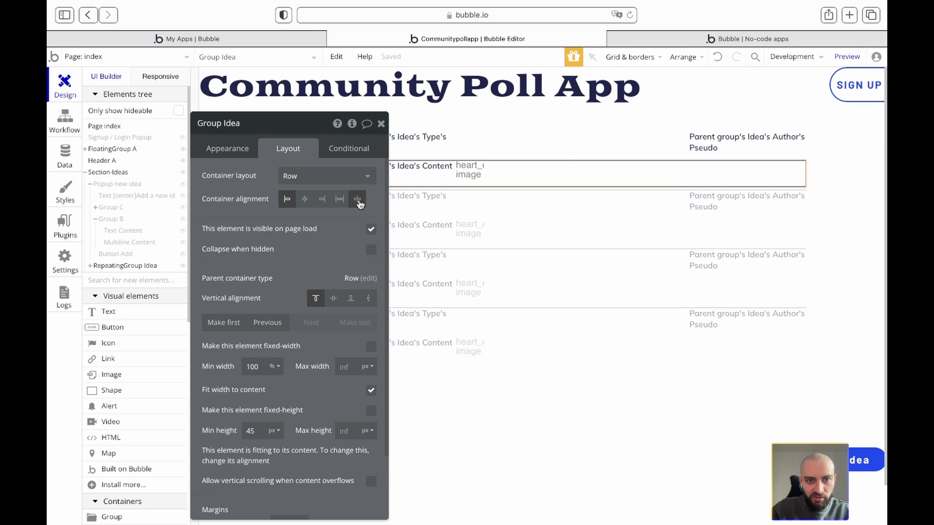
{"action": "left_click", "coordinate": [339, 199]}
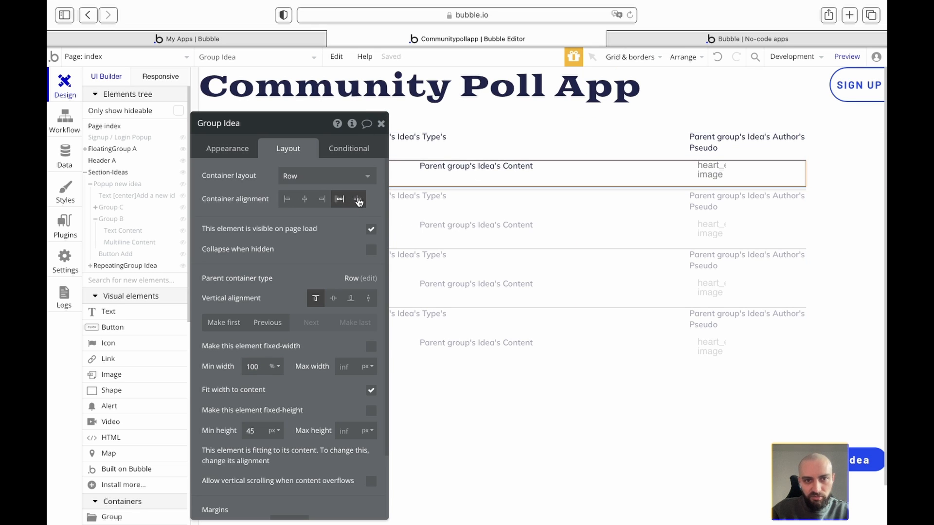
{"action": "left_click", "coordinate": [358, 199]}
{"action": "left_click", "coordinate": [382, 124]}
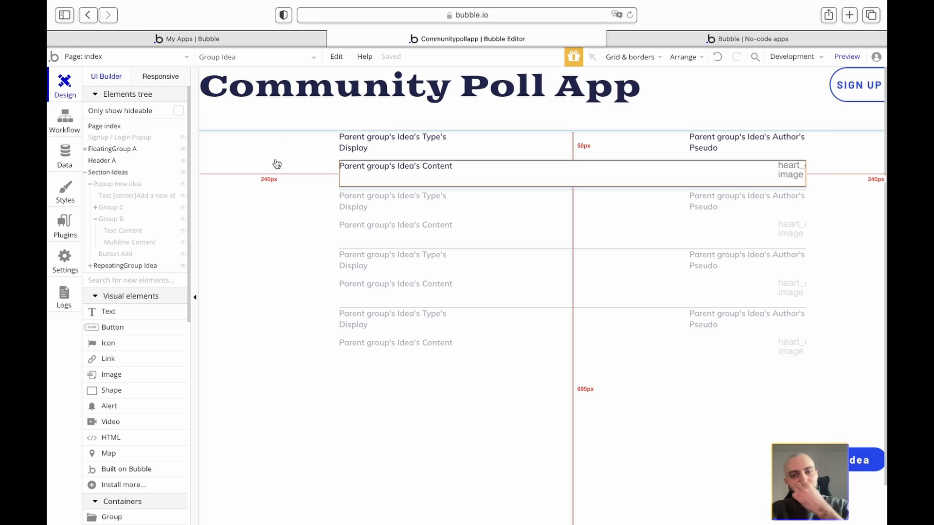
{"action": "left_click", "coordinate": [246, 145]}
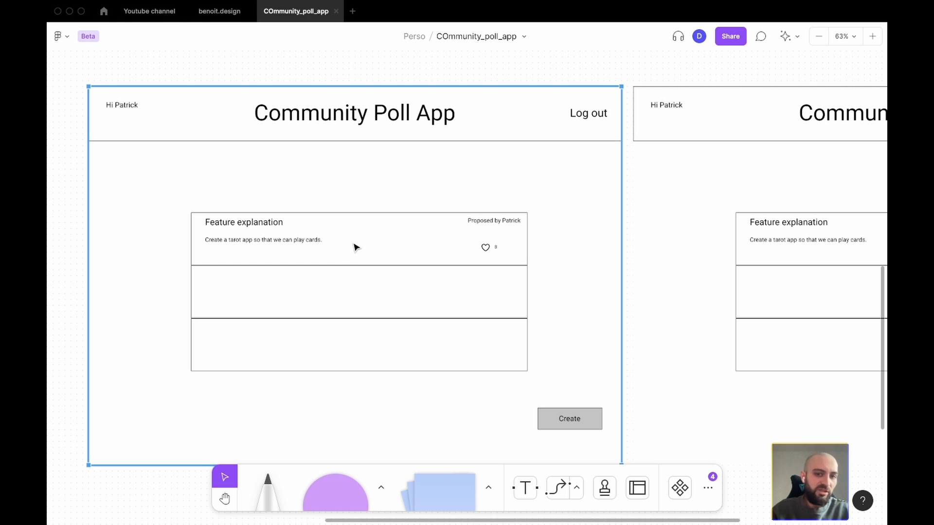
{"action": "key", "text": "ctrl+Right"}
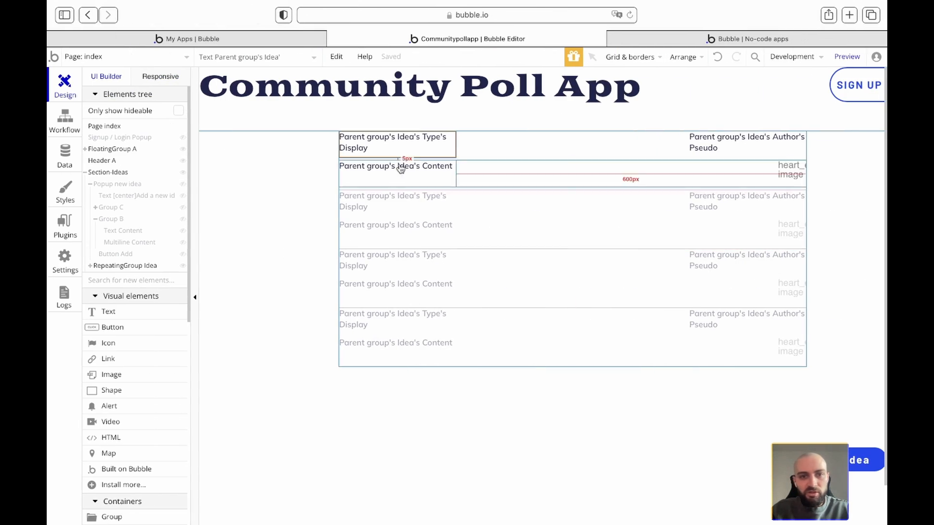
- Browse the text style options for the Content text
{"action": "double_click", "coordinate": [398, 169]}
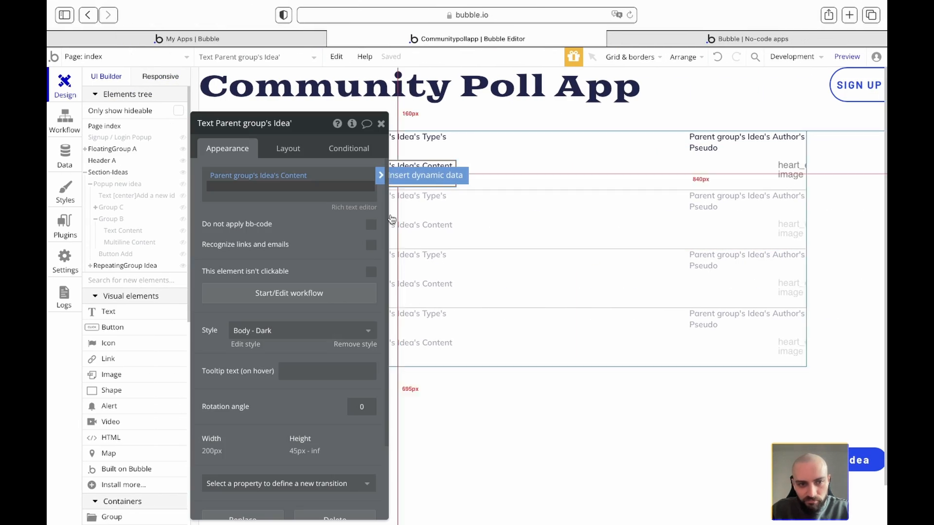
{"action": "left_click", "coordinate": [350, 330]}
{"action": "scroll", "coordinate": [322, 431], "scroll_direction": "down", "scroll_amount": 3}
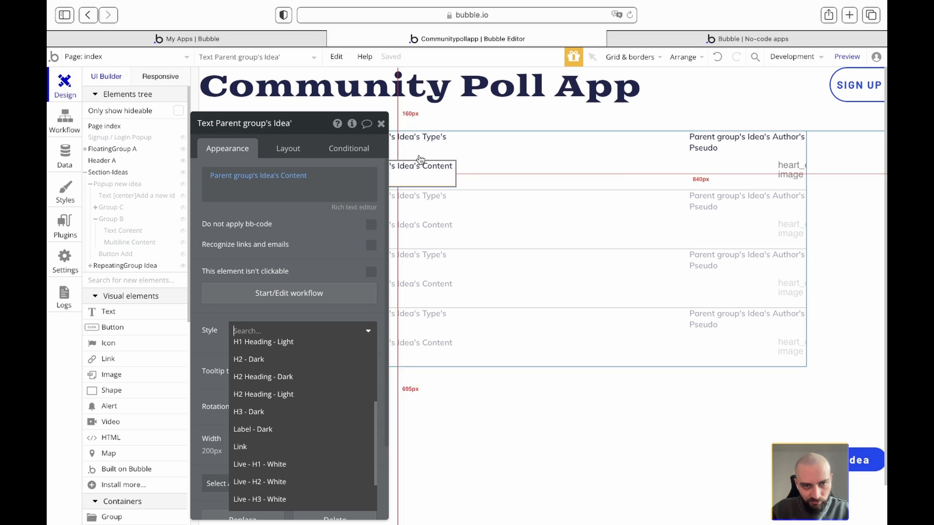
{"action": "left_click", "coordinate": [381, 125]}
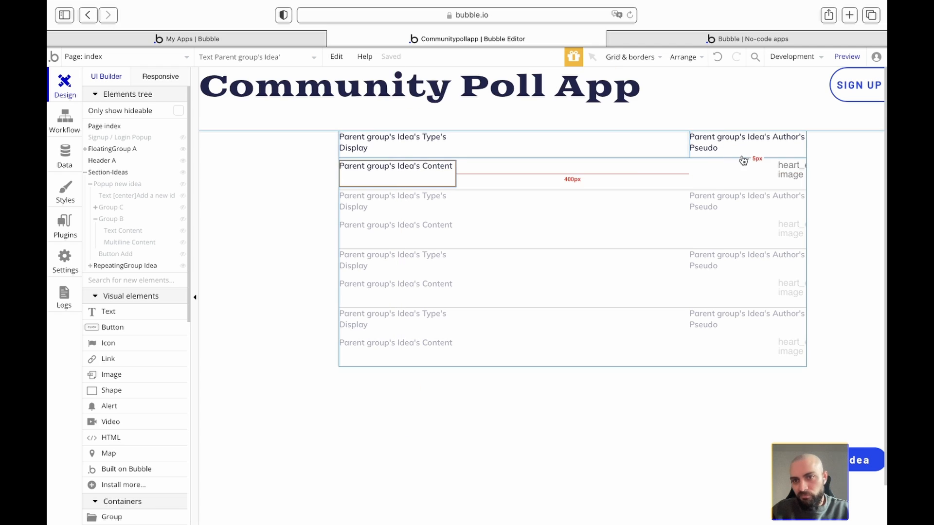
- Compare against the Figma design, then bring up the Group Idea row's properties
{"action": "key", "text": "ctrl+Left"}
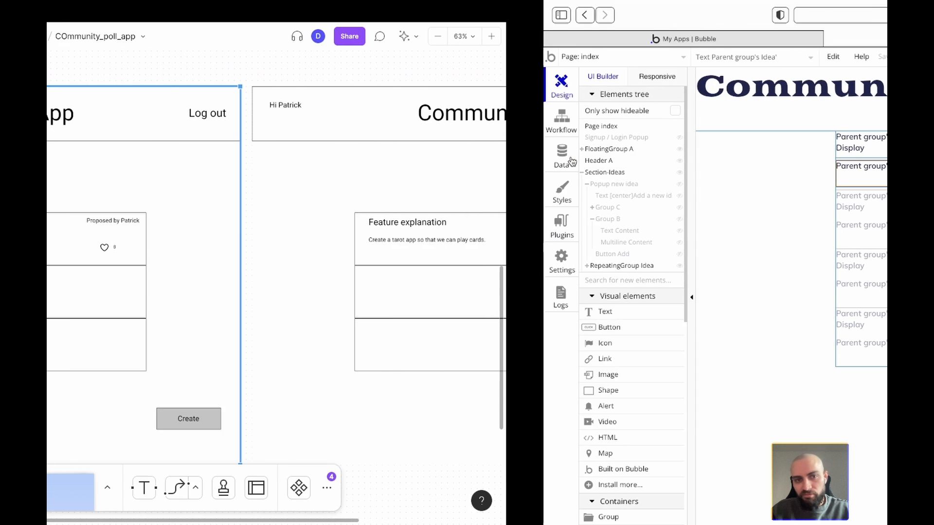
{"action": "key", "text": "ctrl+Right"}
{"action": "double_click", "coordinate": [526, 146]}
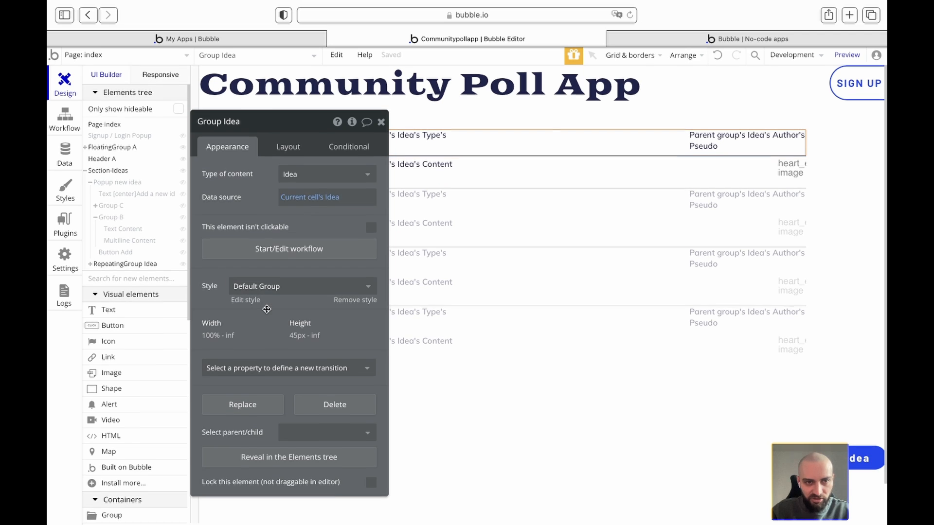
- Give Group Idea a 20 px left margin, then reselect the repeating group's first-cell Group Idea
{"action": "left_click", "coordinate": [283, 151]}
{"action": "scroll", "coordinate": [287, 292], "scroll_direction": "down", "scroll_amount": 2}
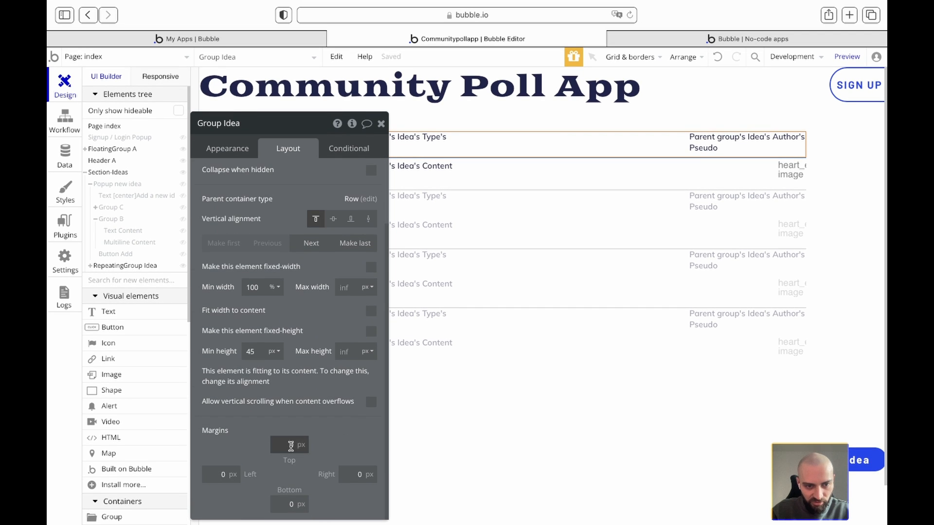
{"action": "left_click", "coordinate": [218, 472]}
{"action": "type", "text": "20"}
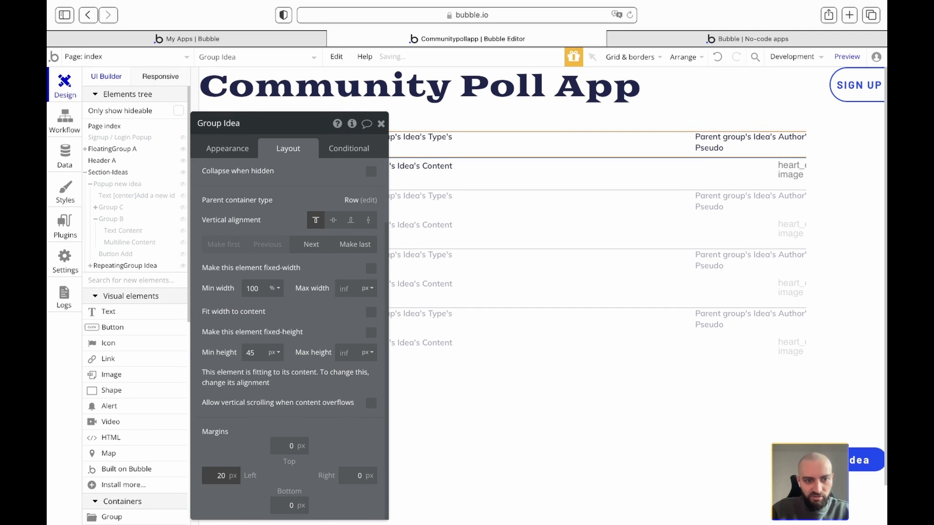
{"action": "left_click", "coordinate": [515, 178]}
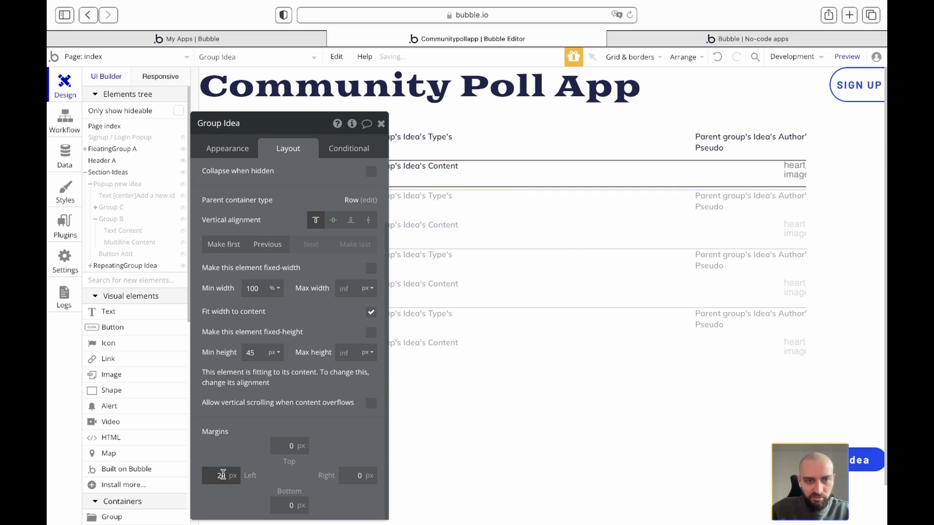
{"action": "left_click", "coordinate": [381, 124]}
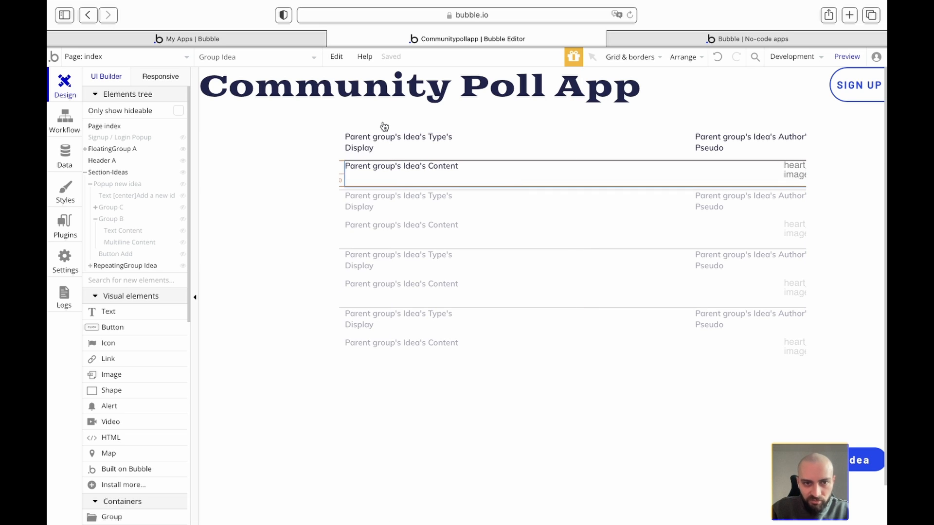
{"action": "left_click", "coordinate": [340, 149]}
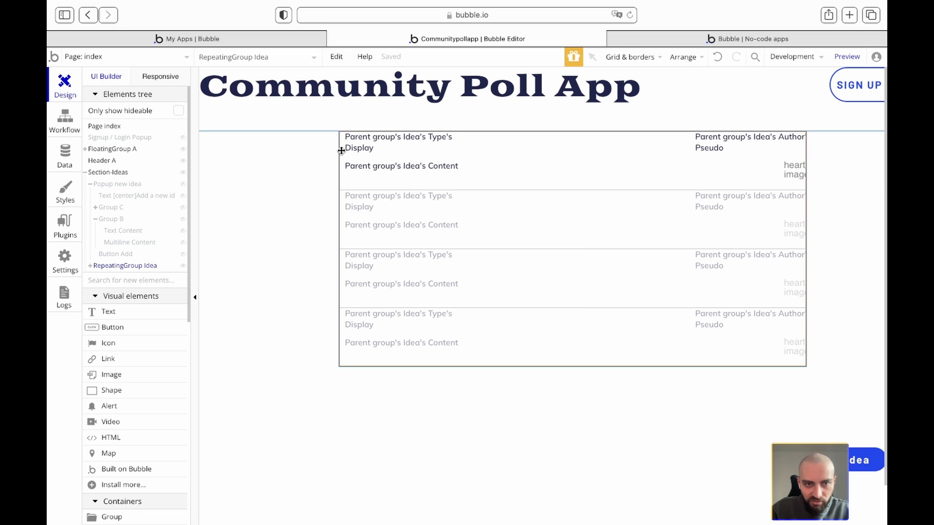
{"action": "left_click", "coordinate": [523, 170]}
- Wrap the cell's elements in a column container named Container-idea
{"action": "right_click", "coordinate": [505, 147]}
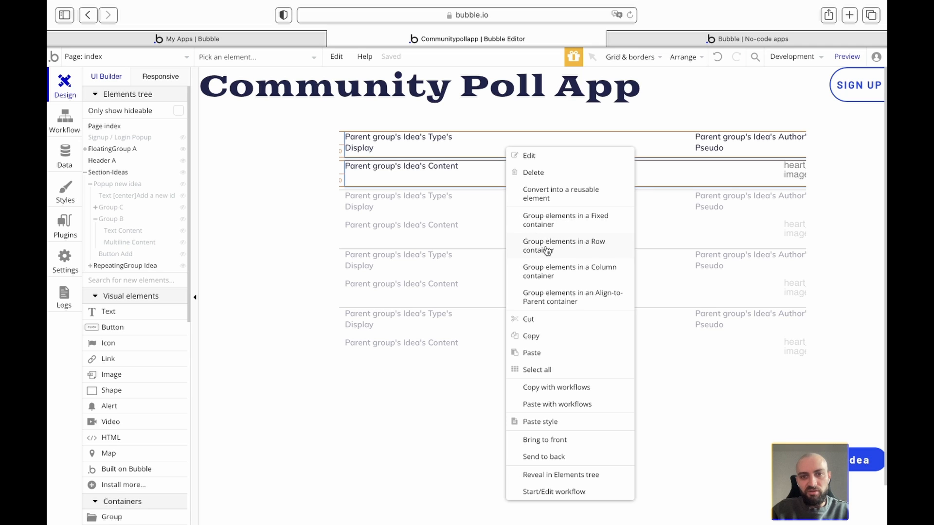
{"action": "left_click", "coordinate": [550, 278]}
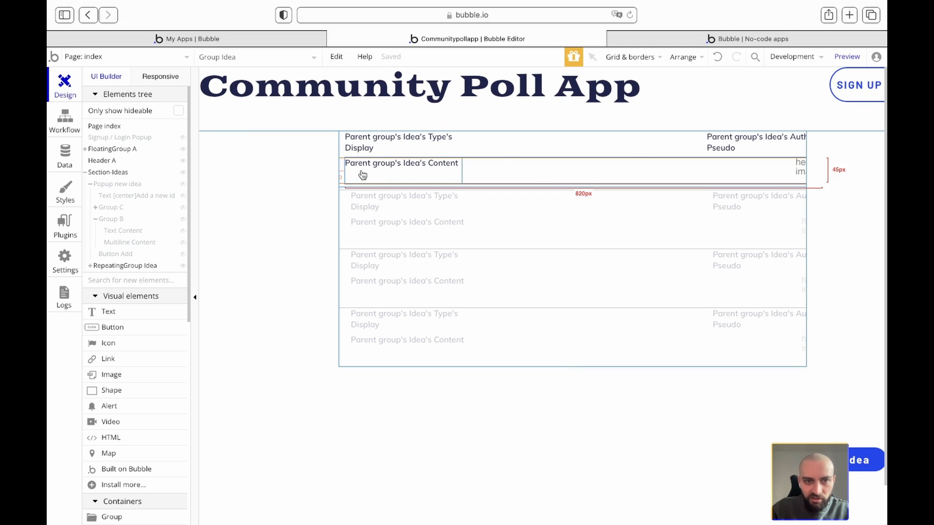
{"action": "double_click", "coordinate": [342, 154]}
{"action": "left_click", "coordinate": [210, 123]}
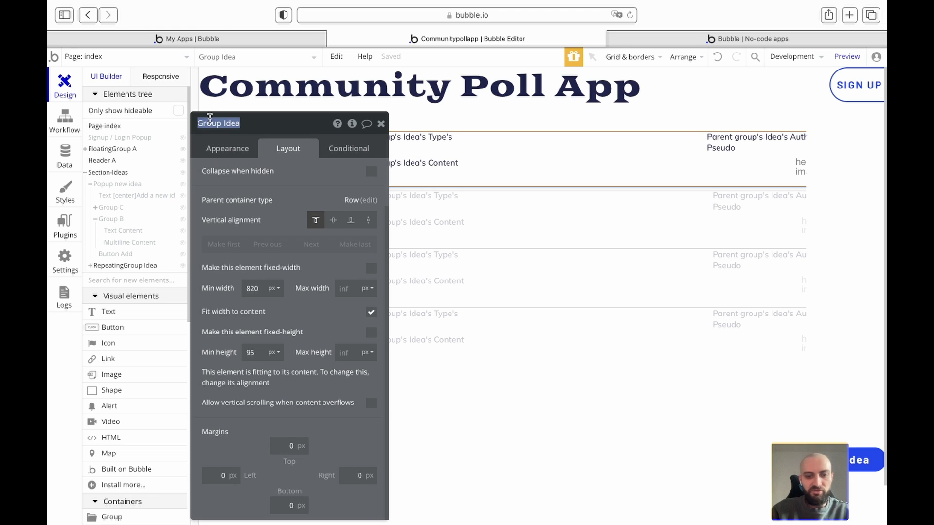
{"action": "type", "text": "co"}
{"action": "key", "text": "BackSpace"}
{"action": "key", "text": "BackSpace"}
{"action": "type", "text": "Con"}
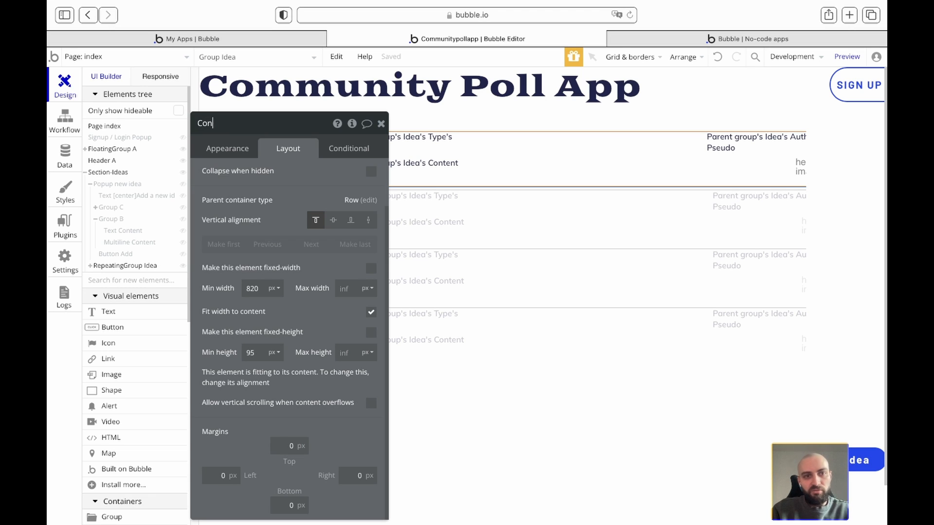
{"action": "type", "text": "tainet"}
{"action": "key", "text": "BackSpace"}
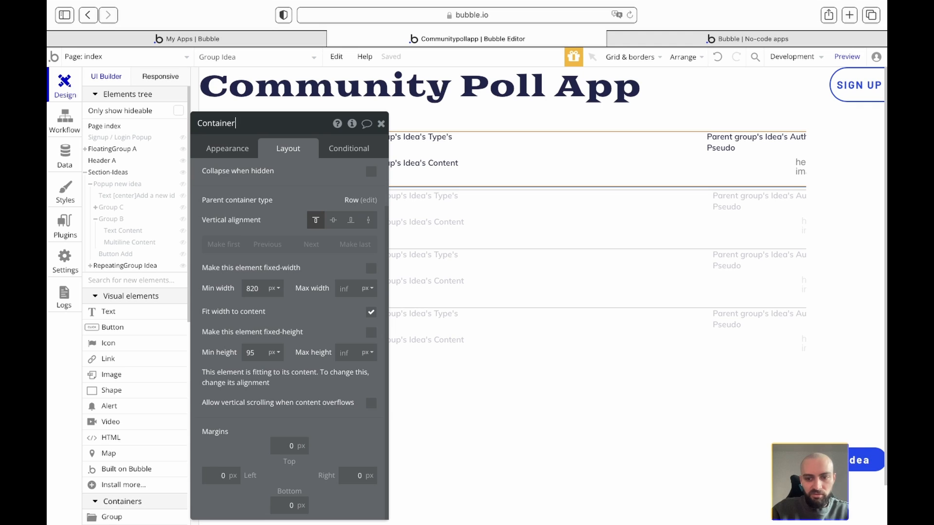
{"action": "key", "text": "Return"}
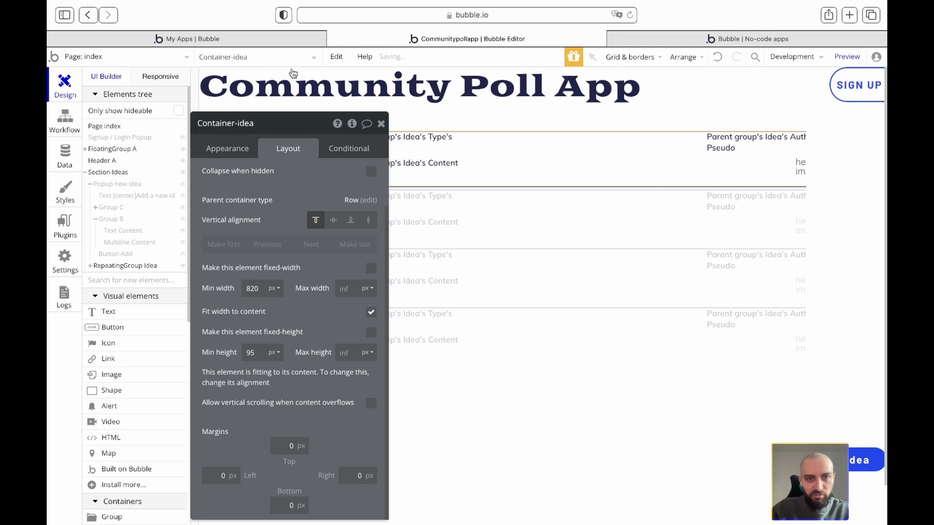
{"action": "left_click", "coordinate": [382, 125]}
- Rename the two inner groups 'row 1' and 'row 2'
{"action": "double_click", "coordinate": [559, 149]}
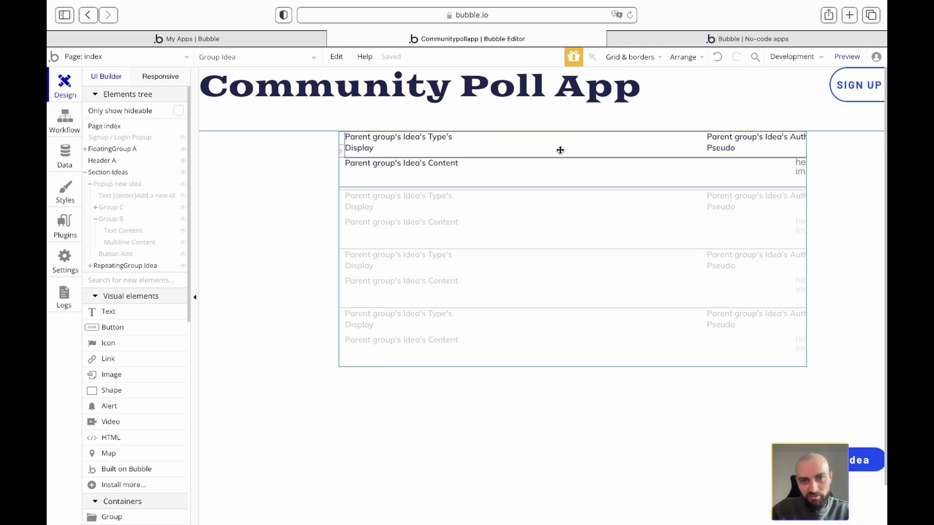
{"action": "left_click", "coordinate": [217, 127]}
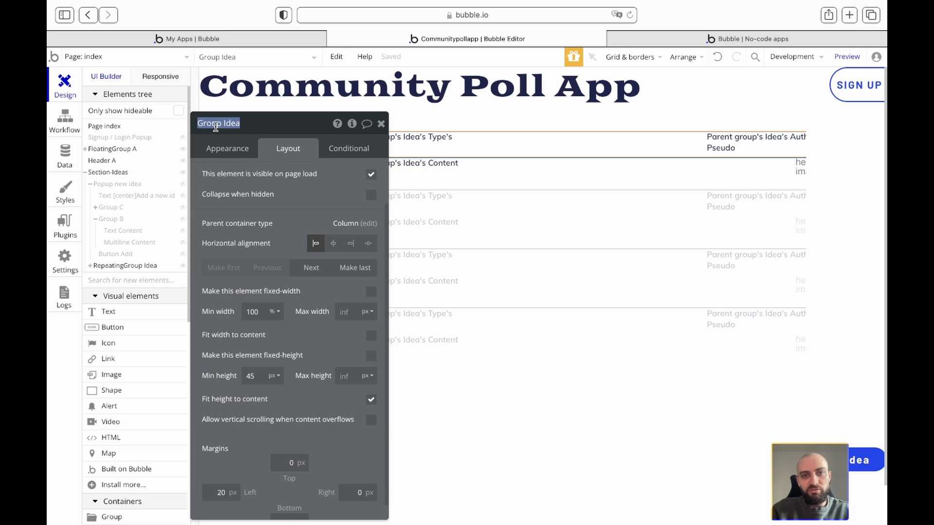
{"action": "type", "text": "row"}
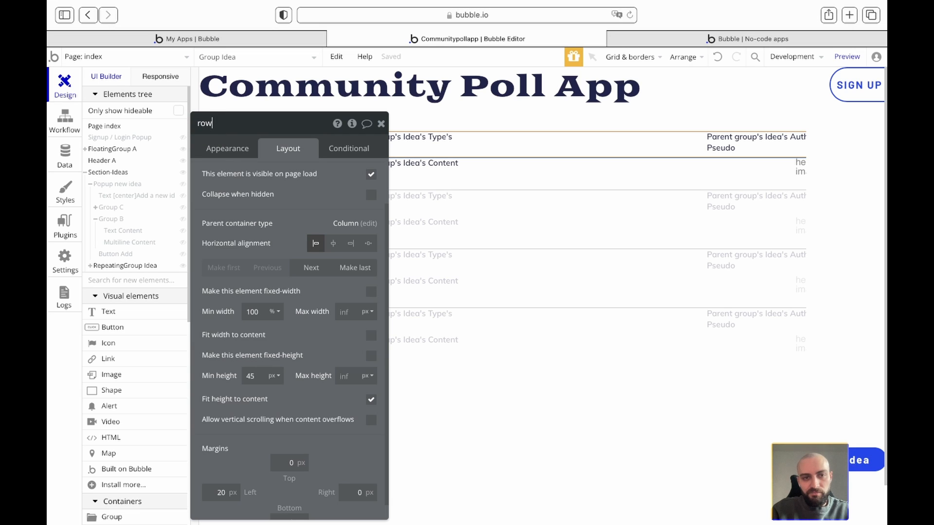
{"action": "type", "text": " 1"}
{"action": "key", "text": "Return"}
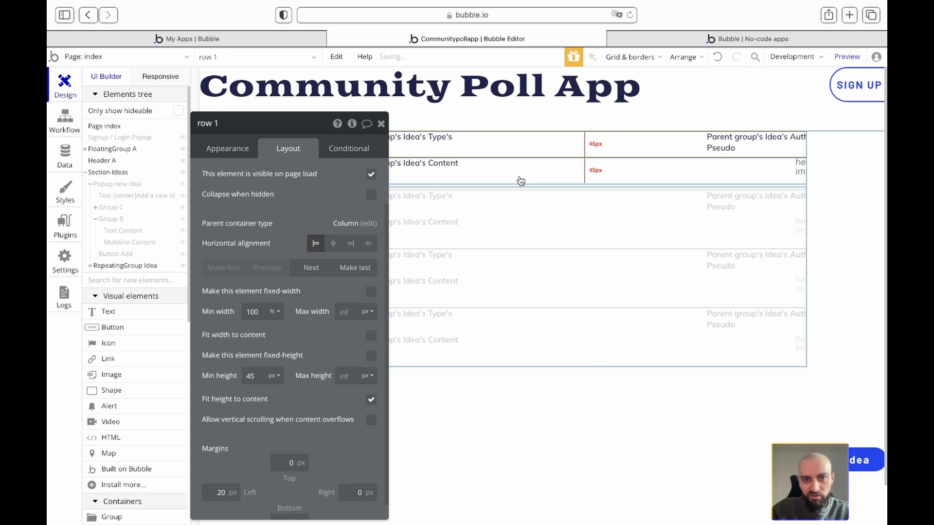
{"action": "left_click", "coordinate": [528, 170]}
{"action": "left_click", "coordinate": [228, 124]}
{"action": "type", "text": "row 2"}
{"action": "key", "text": "Return"}
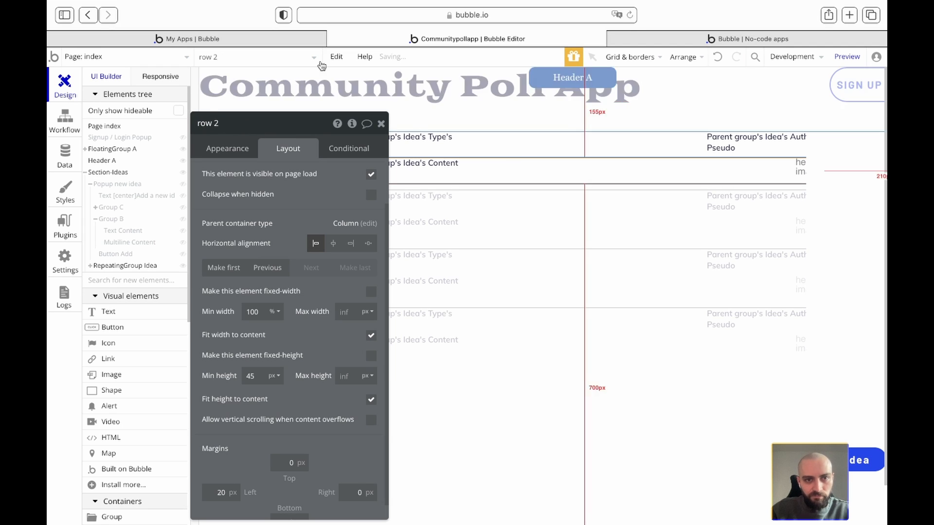
{"action": "left_click", "coordinate": [382, 124]}
- Reopen Container-idea's properties and move the editor aside
{"action": "left_click", "coordinate": [344, 148]}
{"action": "double_click", "coordinate": [344, 148]}
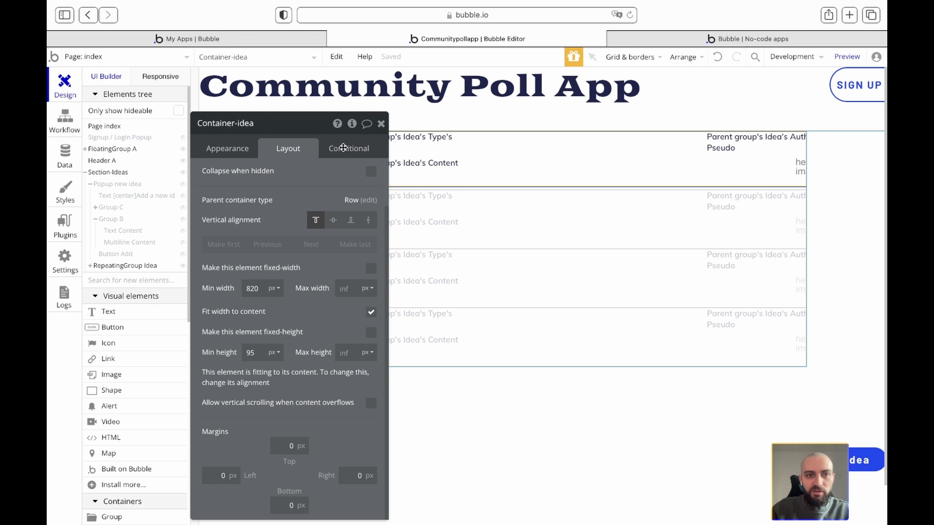
{"action": "left_click_drag", "start_coordinate": [304, 128], "coordinate": [270, 123]}
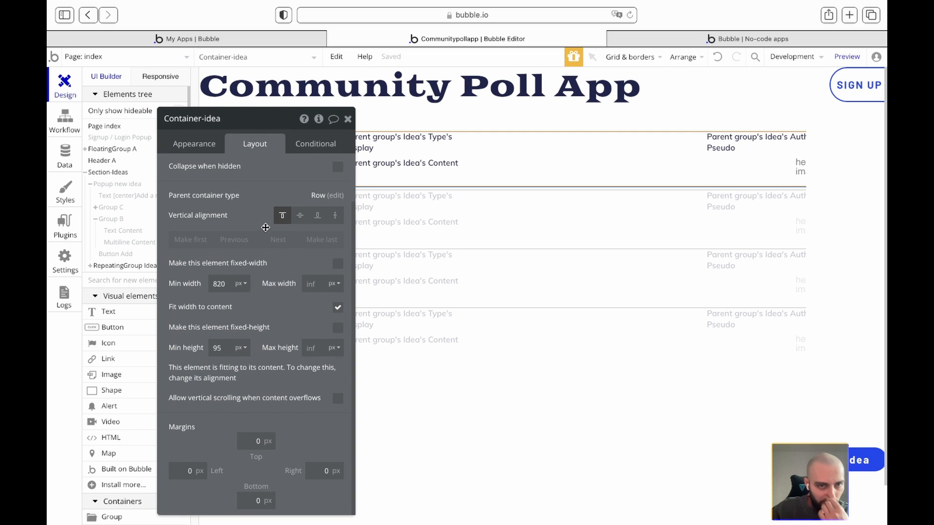
- Clear Container-idea's preset style and give it a solid border
{"action": "left_click", "coordinate": [202, 147]}
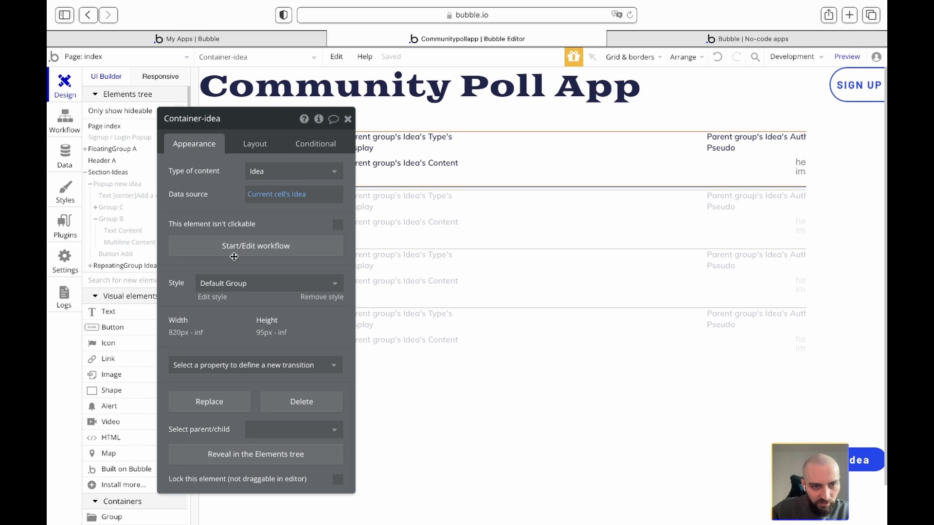
{"action": "left_click", "coordinate": [273, 291]}
{"action": "left_click", "coordinate": [243, 307]}
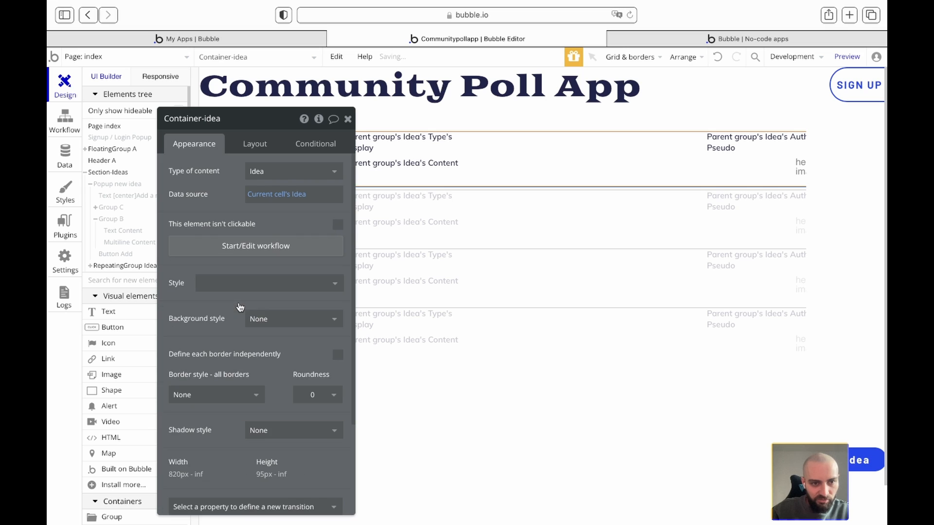
{"action": "scroll", "coordinate": [232, 344], "scroll_direction": "down", "scroll_amount": 3}
{"action": "scroll", "coordinate": [231, 344], "scroll_direction": "down", "scroll_amount": 1}
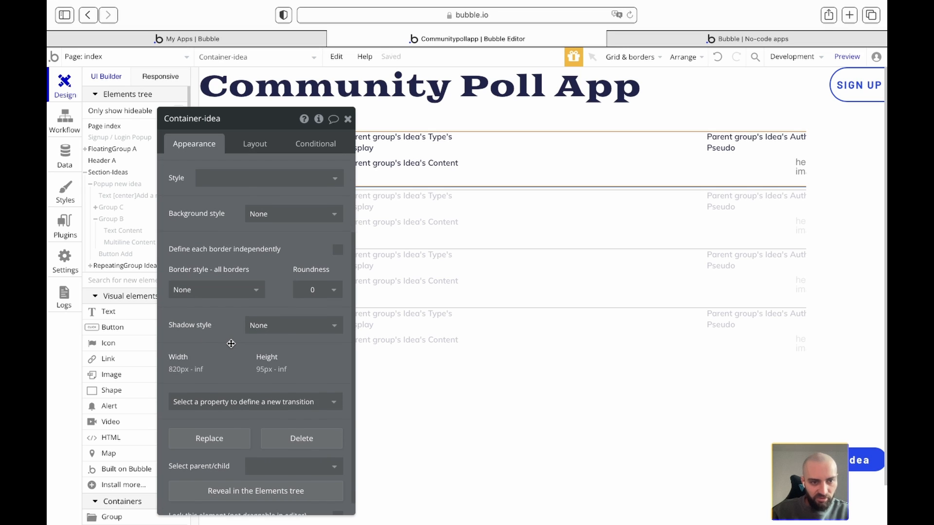
{"action": "left_click", "coordinate": [231, 302]}
{"action": "left_click", "coordinate": [196, 338]}
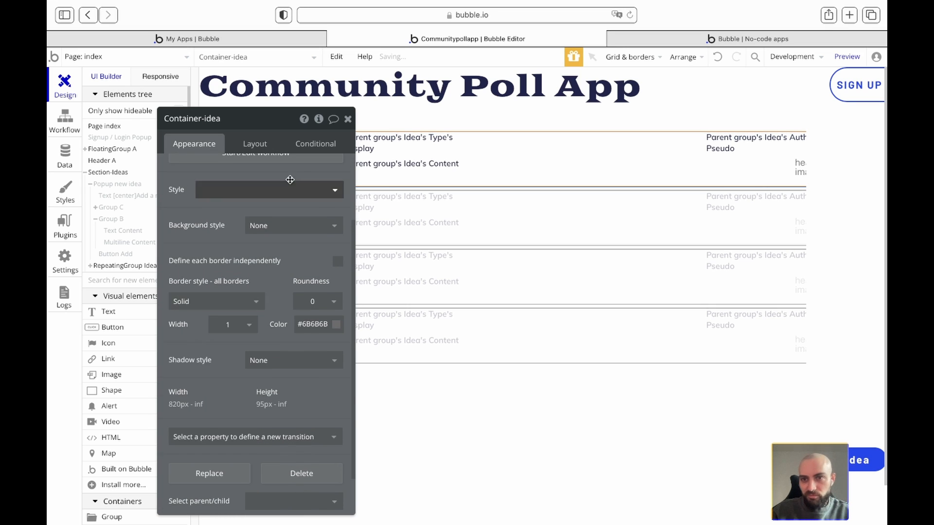
{"action": "left_click_drag", "start_coordinate": [294, 118], "coordinate": [216, 111]}
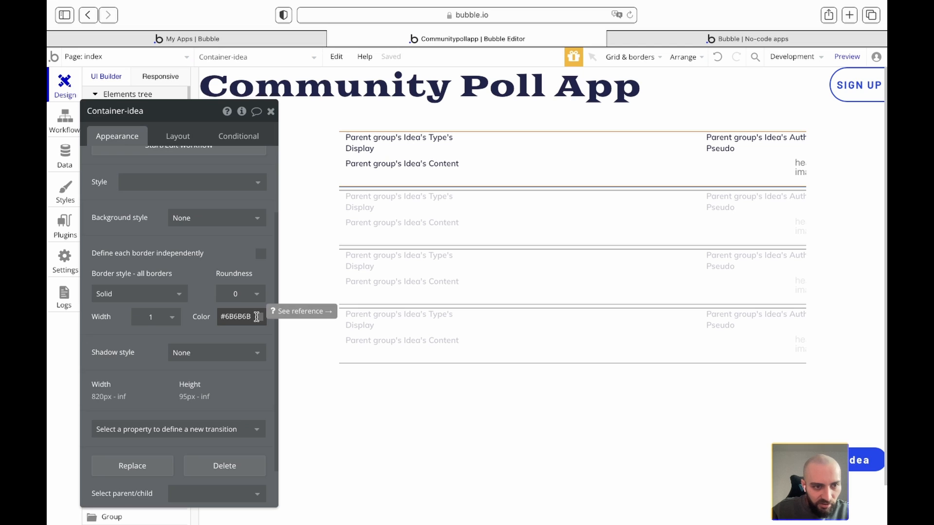
- Set a flat #F0F0F0 background and corner roundness 8
{"action": "left_click", "coordinate": [230, 222]}
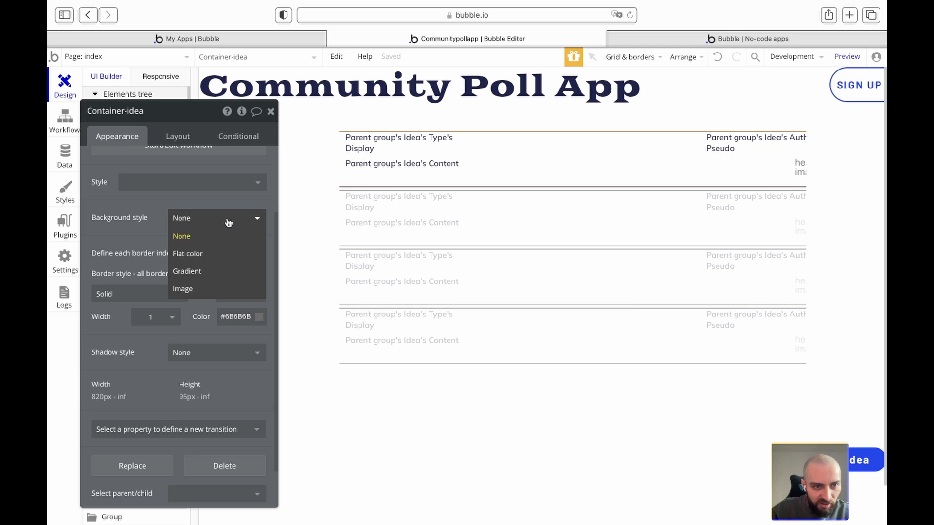
{"action": "left_click", "coordinate": [201, 255]}
{"action": "left_click", "coordinate": [211, 241]}
{"action": "left_click", "coordinate": [225, 281]}
{"action": "left_click_drag", "start_coordinate": [225, 281], "coordinate": [169, 255]}
{"action": "left_click", "coordinate": [248, 237]}
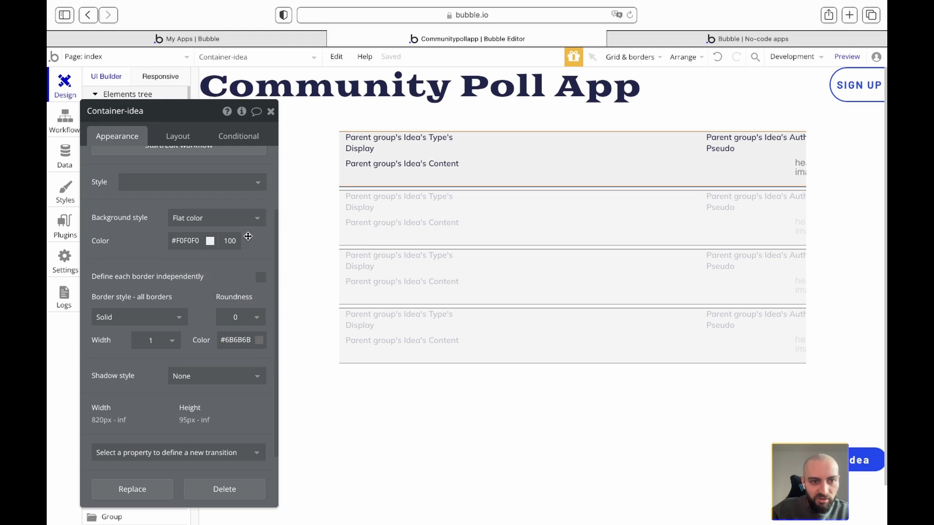
{"action": "double_click", "coordinate": [240, 322]}
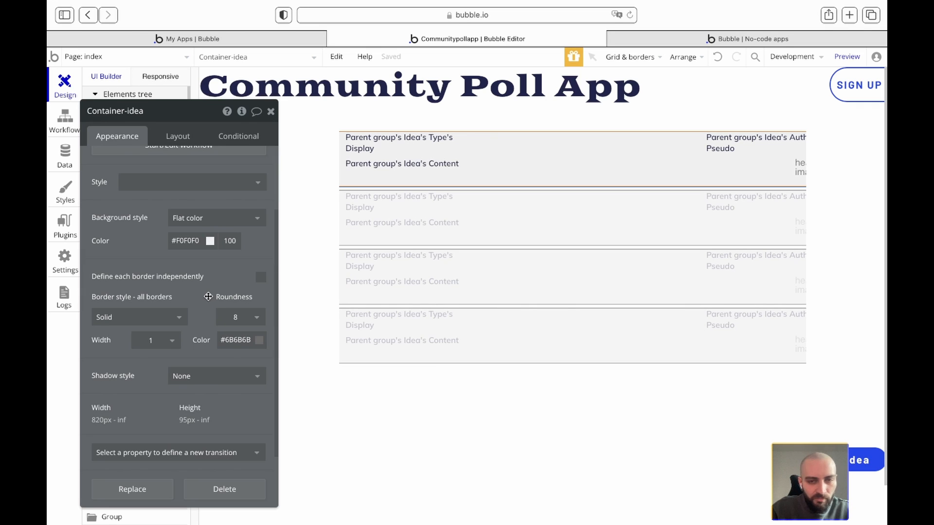
{"action": "left_click", "coordinate": [270, 111]}
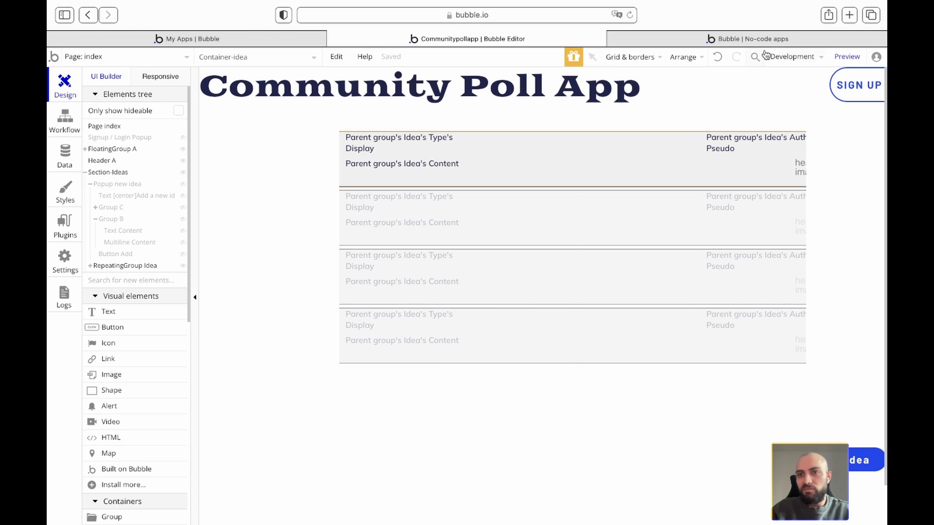
{"action": "left_click", "coordinate": [777, 45]}
{"action": "key", "text": "super+r"}
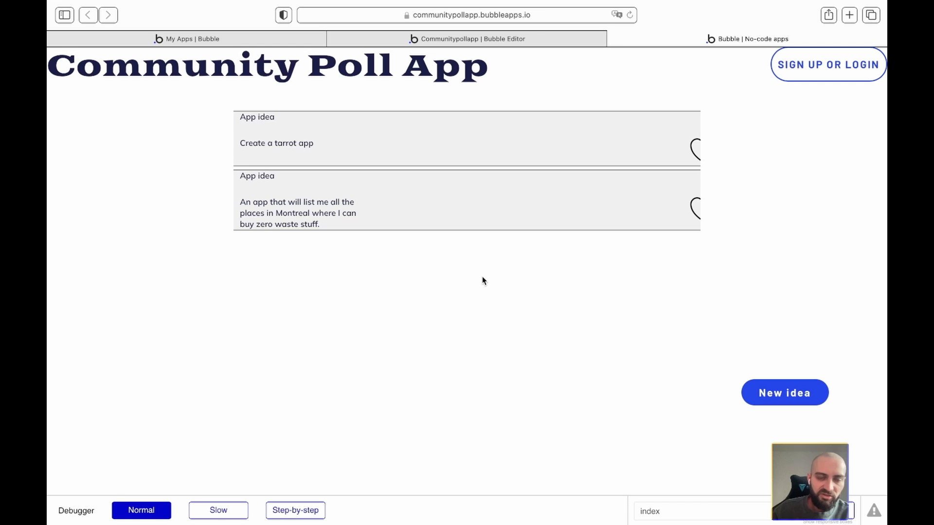
{"action": "left_click", "coordinate": [490, 37]}
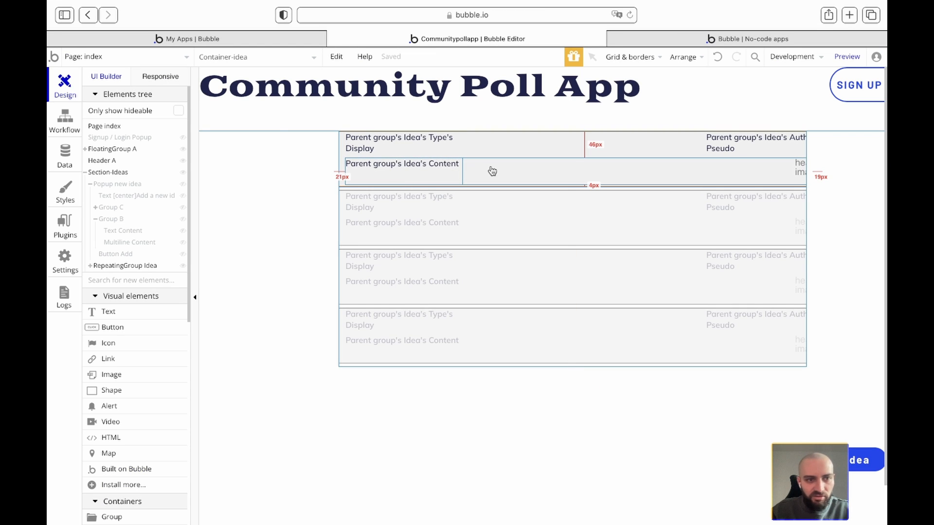
- Clear Container-idea's 820 px min width so it becomes 0 px
{"action": "double_click", "coordinate": [543, 169]}
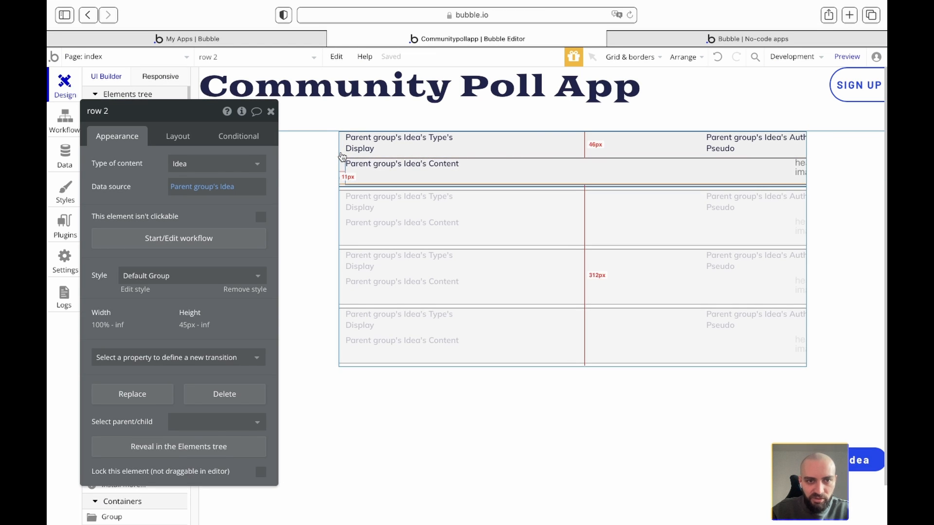
{"action": "left_click", "coordinate": [178, 138]}
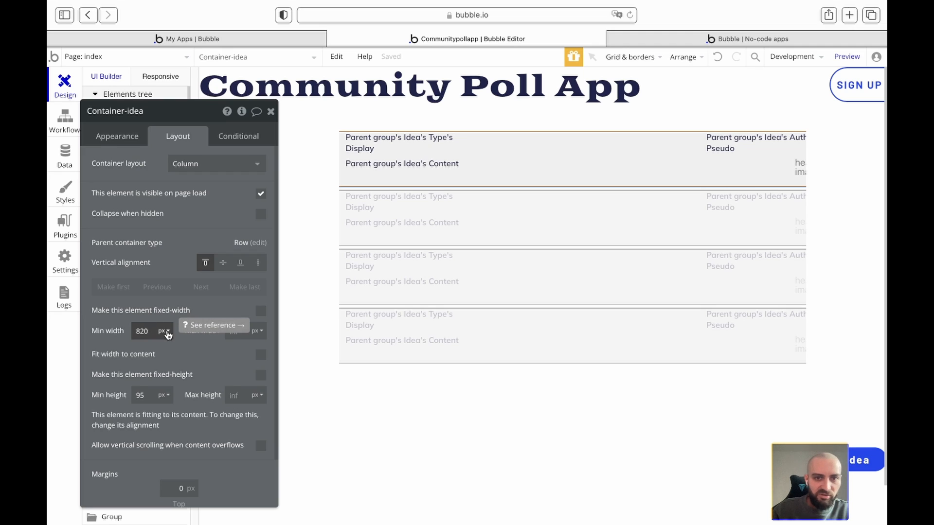
{"action": "double_click", "coordinate": [142, 331]}
{"action": "key", "text": "BackSpace"}
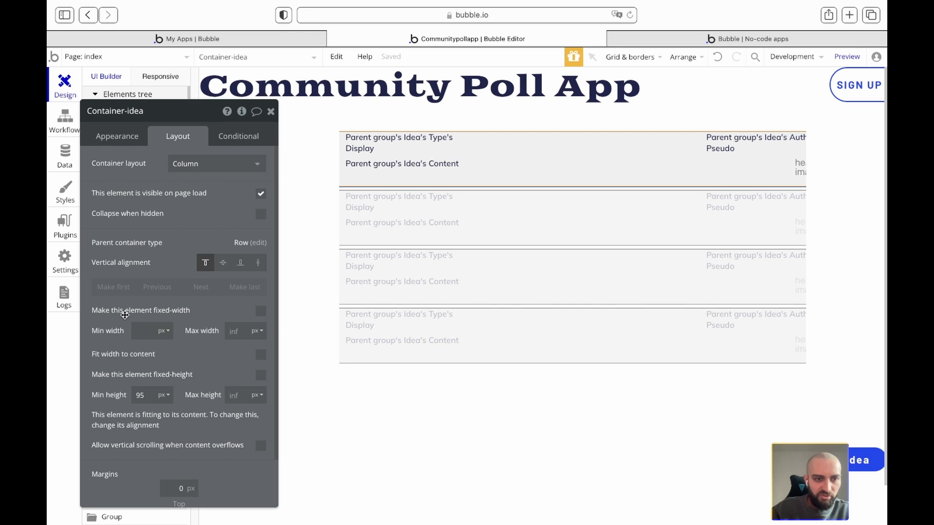
{"action": "left_click", "coordinate": [271, 111]}
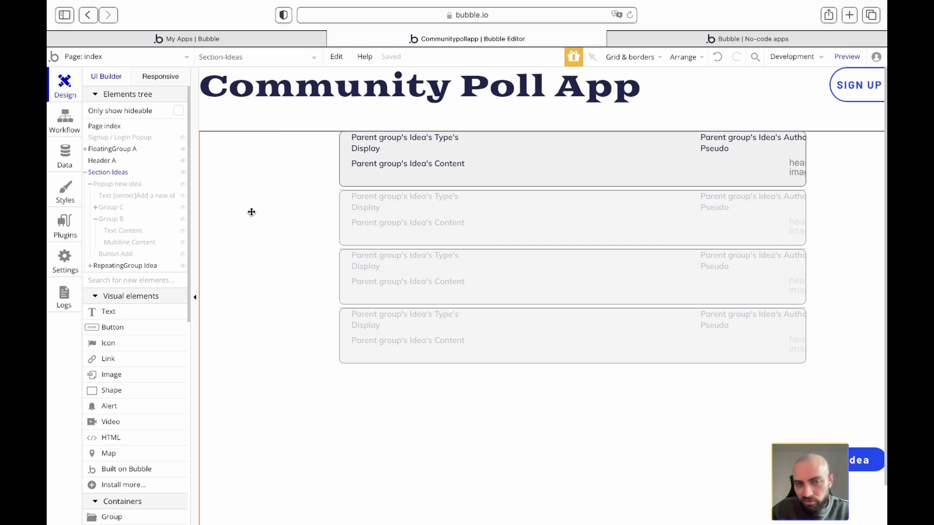
- Select RepeatingGroup Idea and begin editing its Default Repeating Group style
{"action": "double_click", "coordinate": [252, 212]}
{"action": "left_click_drag", "start_coordinate": [179, 111], "coordinate": [284, 177]}
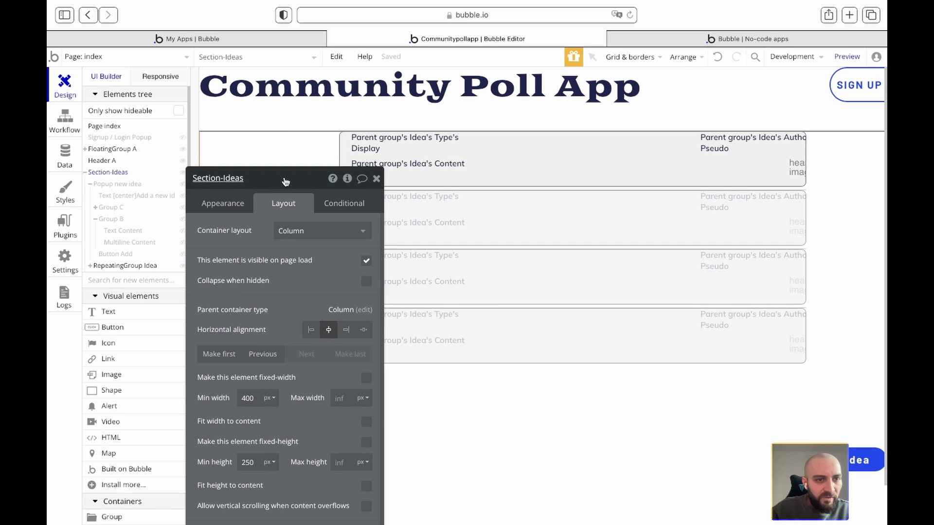
{"action": "left_click", "coordinate": [119, 266]}
{"action": "left_click_drag", "start_coordinate": [304, 180], "coordinate": [295, 84]}
{"action": "scroll", "coordinate": [269, 325], "scroll_direction": "down", "scroll_amount": 2}
{"action": "scroll", "coordinate": [269, 325], "scroll_direction": "up", "scroll_amount": 3}
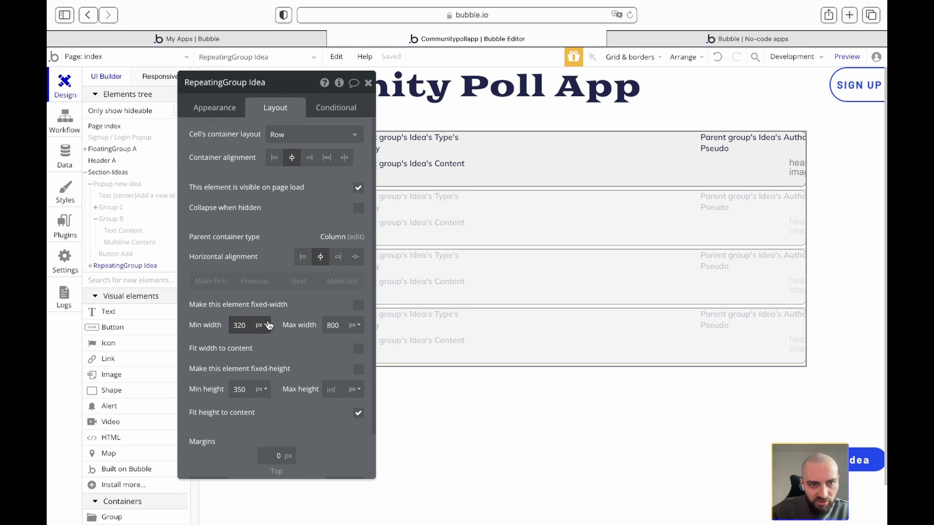
{"action": "left_click", "coordinate": [215, 109]}
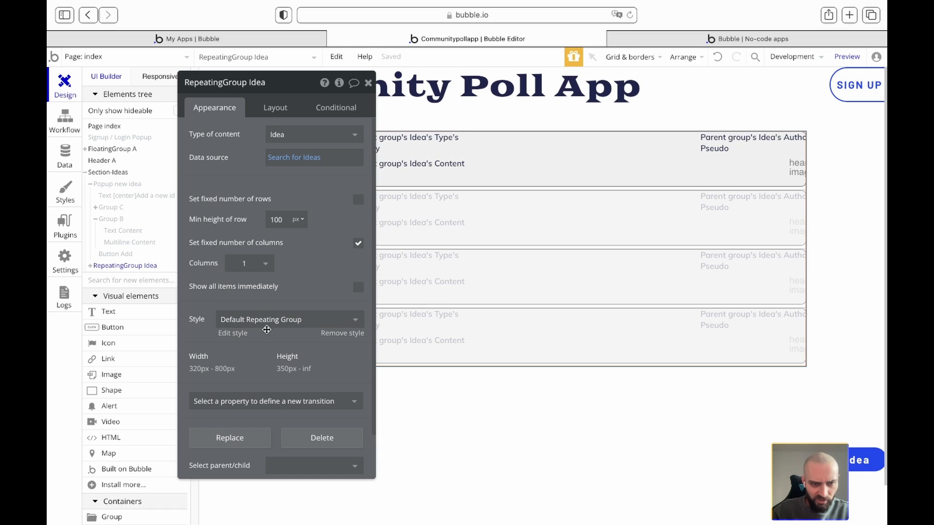
{"action": "left_click", "coordinate": [233, 334]}
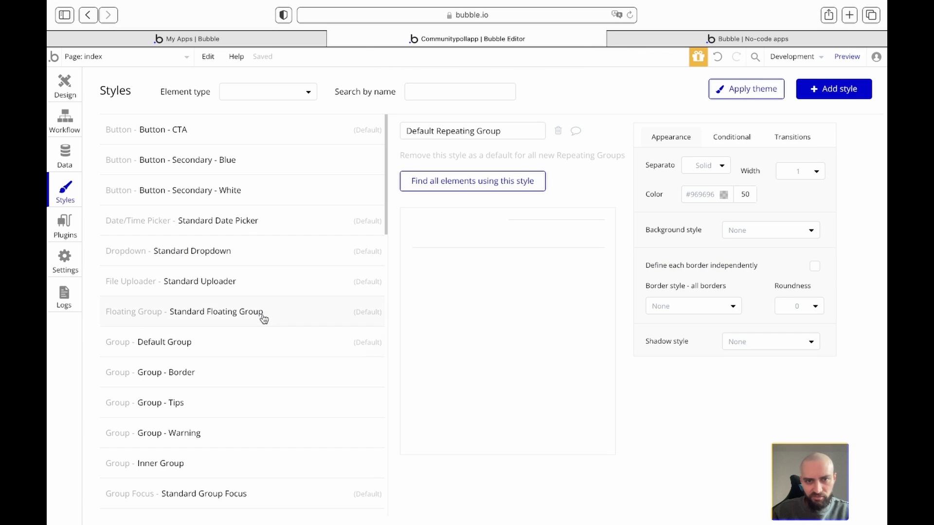
- Set the style's separator to None, return to Design, and refresh the live preview
{"action": "left_click", "coordinate": [719, 167]}
{"action": "left_click", "coordinate": [702, 184]}
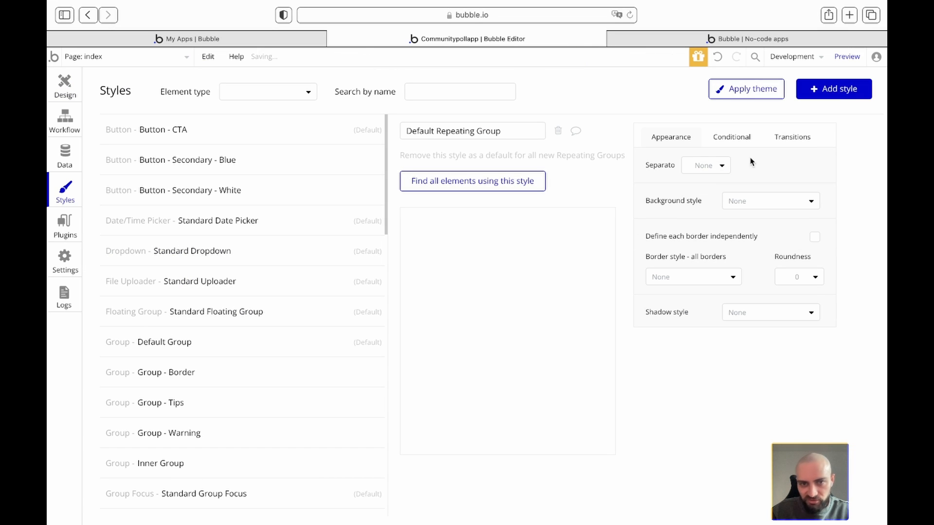
{"action": "left_click", "coordinate": [65, 87]}
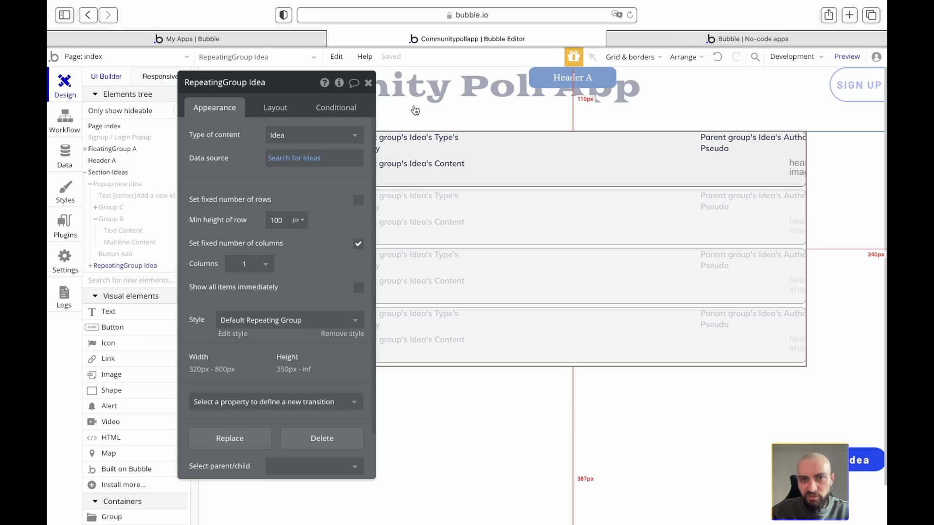
{"action": "left_click", "coordinate": [368, 83]}
{"action": "left_click", "coordinate": [655, 38]}
{"action": "left_click", "coordinate": [570, 66]}
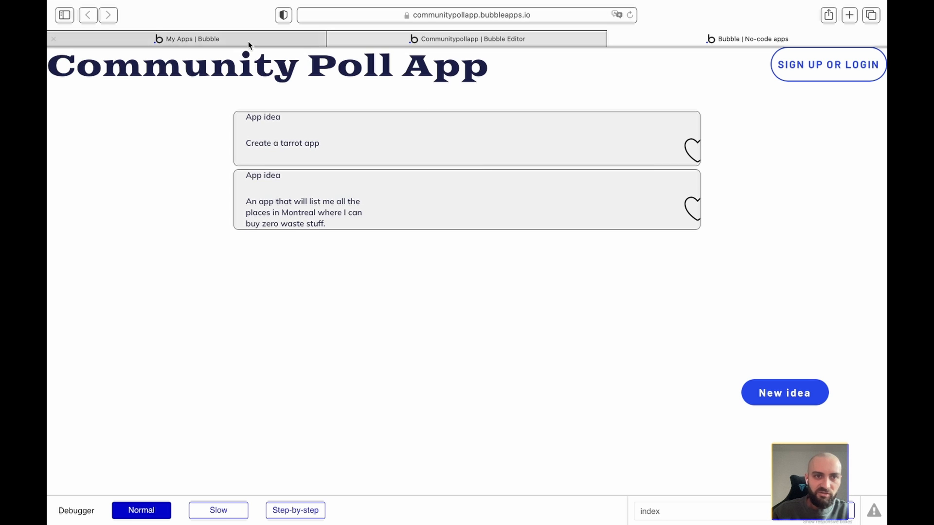
- Go back to the Bubble editor after reviewing the rounded idea cards in the preview
{"action": "left_click", "coordinate": [408, 41]}
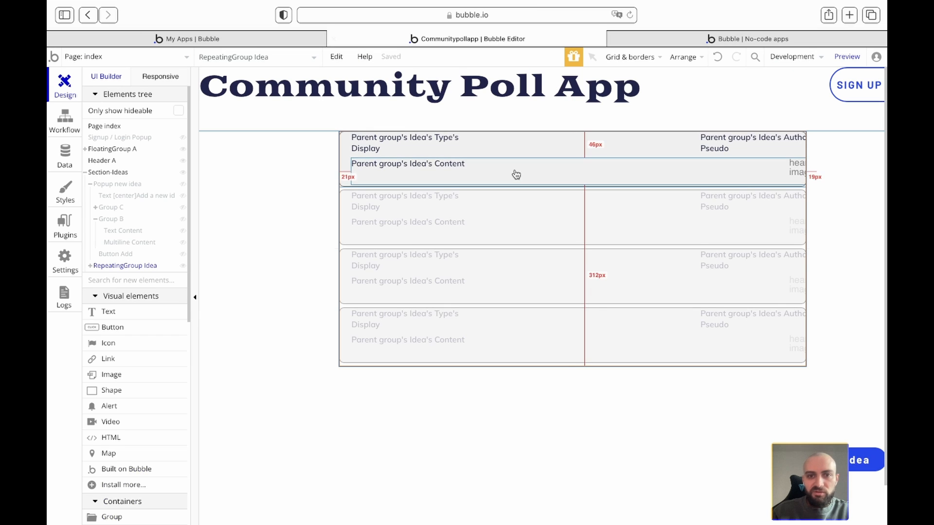
- Give both rows of the idea cell an 80% minimum width and view the app preview
{"action": "double_click", "coordinate": [551, 152]}
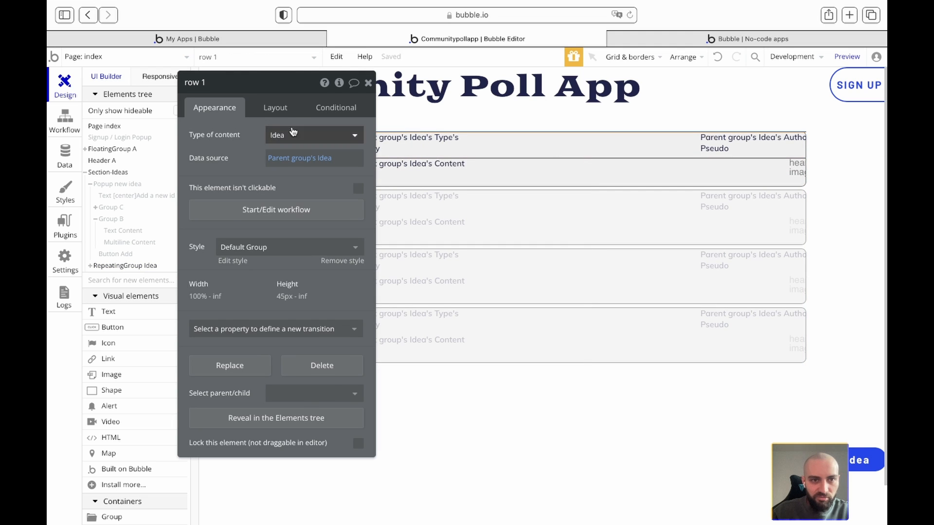
{"action": "left_click", "coordinate": [276, 108]}
{"action": "double_click", "coordinate": [240, 322]}
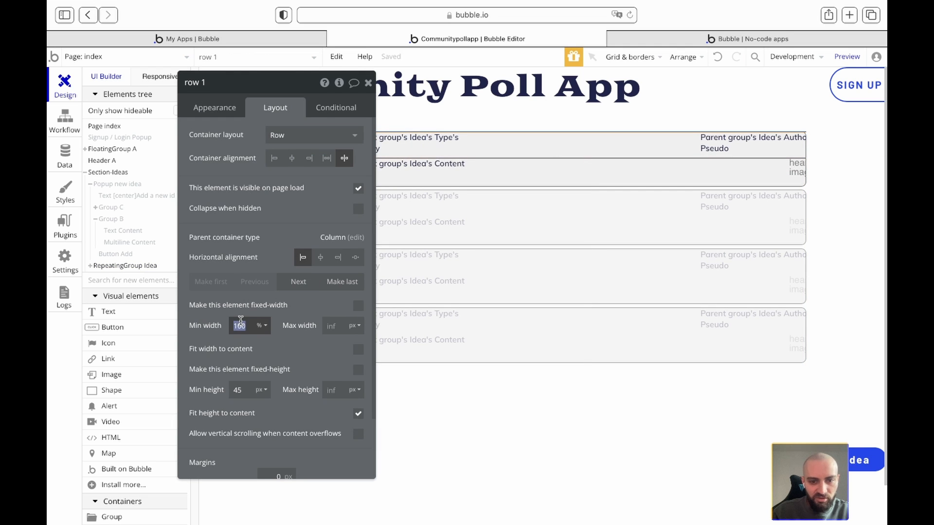
{"action": "type", "text": "80"}
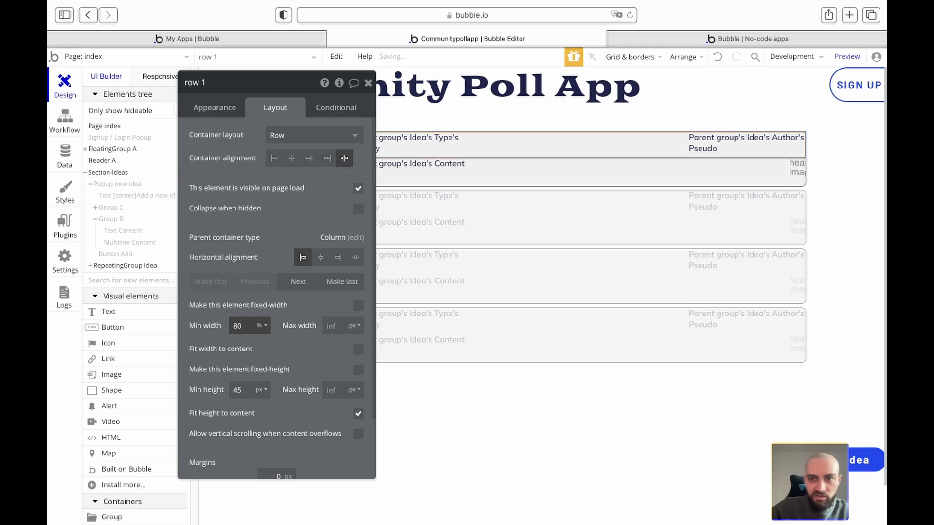
{"action": "left_click", "coordinate": [589, 171]}
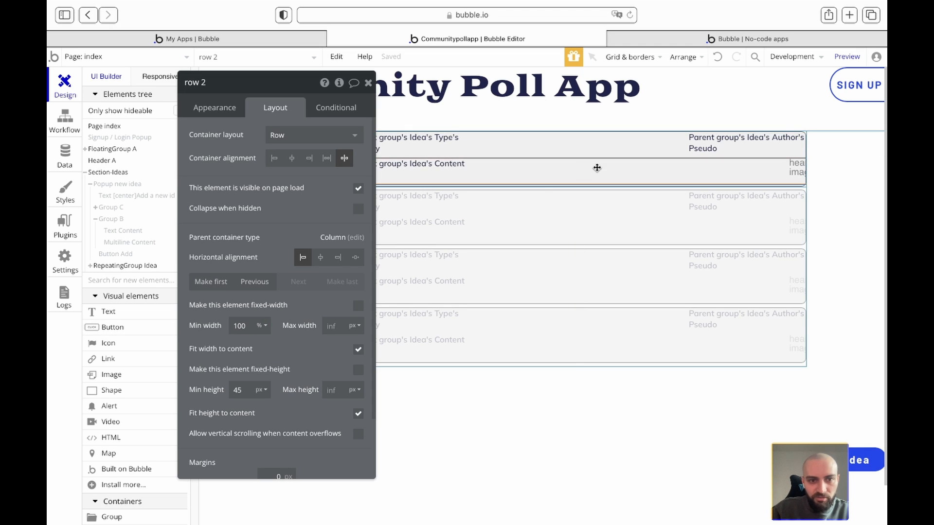
{"action": "double_click", "coordinate": [242, 326]}
{"action": "type", "text": "80"}
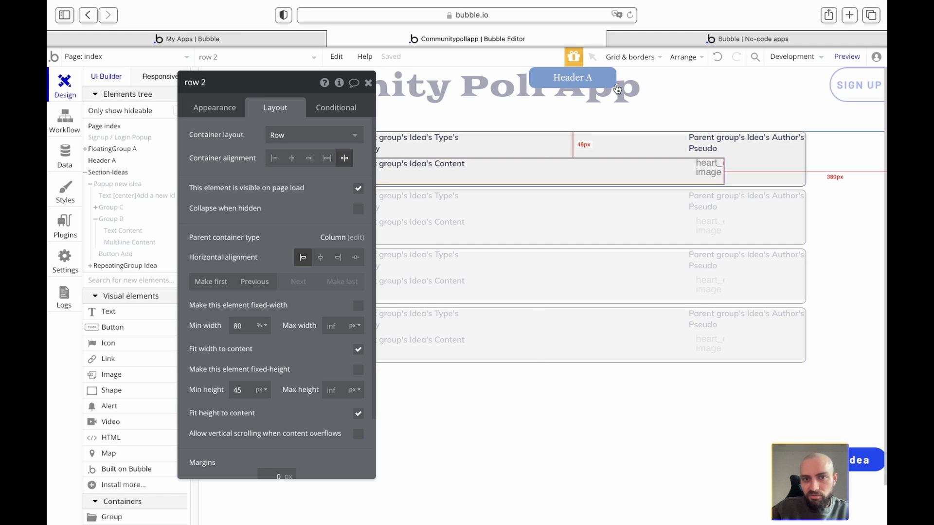
{"action": "left_click", "coordinate": [649, 40]}
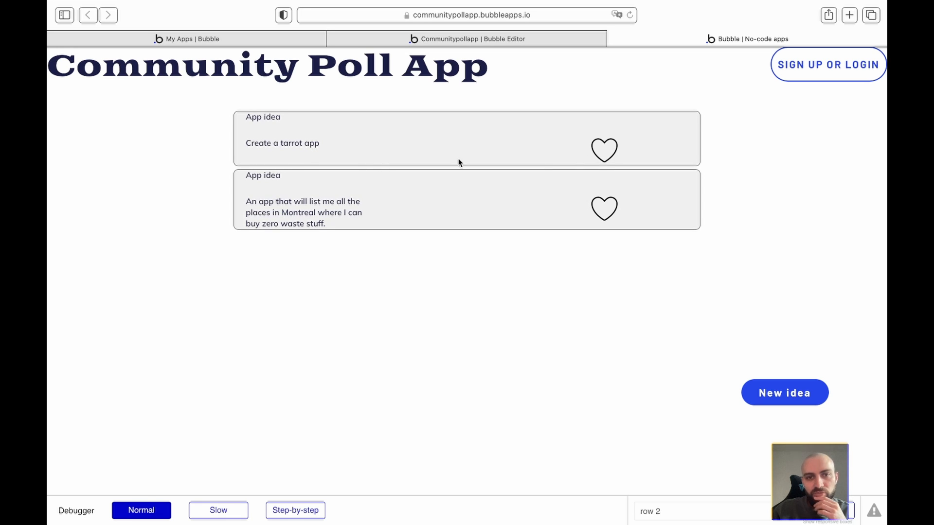
- Check how the two idea texts wrap in the preview cards, then return to the editor
{"action": "left_click_drag", "start_coordinate": [289, 147], "coordinate": [359, 154]}
{"action": "left_click", "coordinate": [358, 154]}
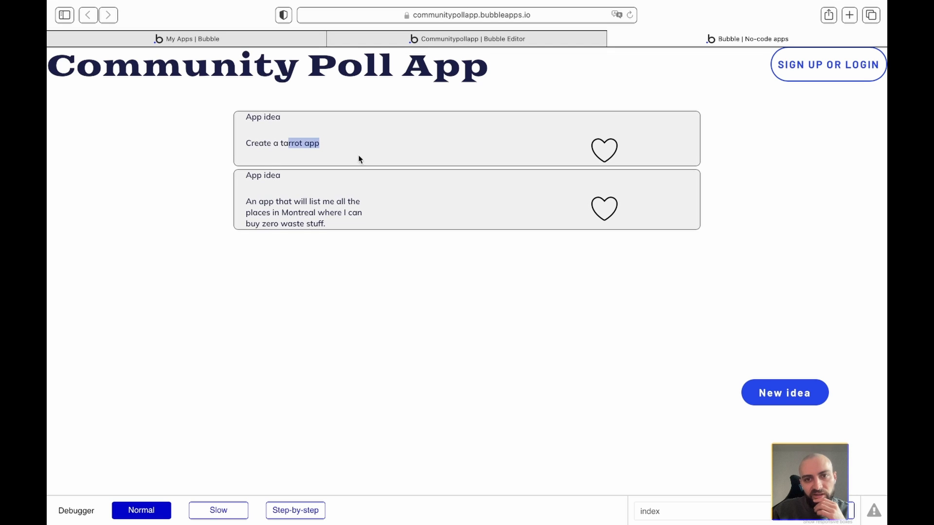
{"action": "left_click_drag", "start_coordinate": [290, 201], "coordinate": [388, 219]}
{"action": "left_click", "coordinate": [388, 220]}
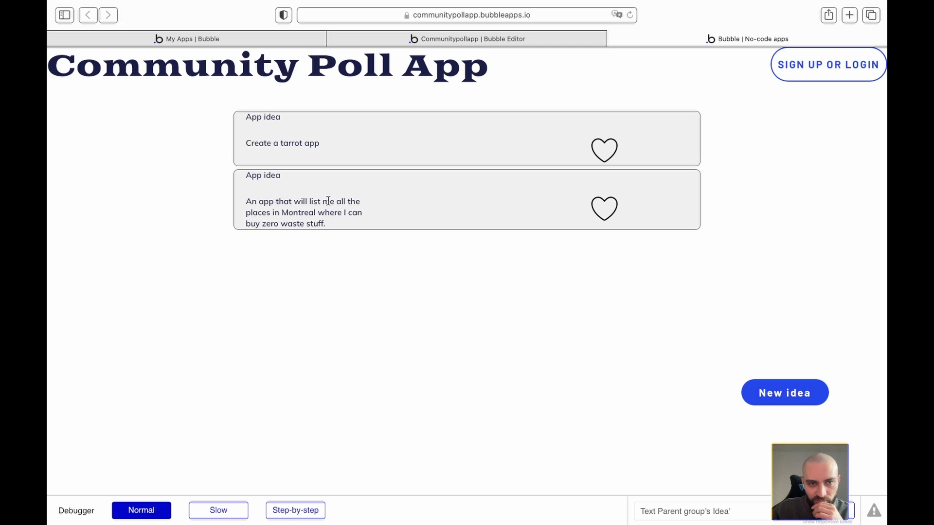
{"action": "left_click_drag", "start_coordinate": [271, 211], "coordinate": [348, 207]}
{"action": "left_click", "coordinate": [349, 207]}
{"action": "left_click", "coordinate": [402, 40]}
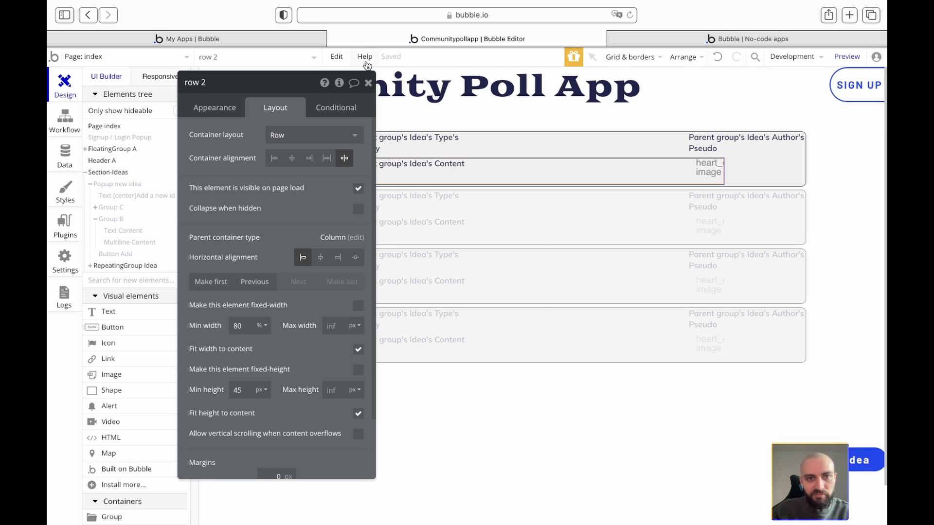
- Make the idea content text non-fixed-width with a 320 px minimum width, then preview it
{"action": "double_click", "coordinate": [505, 175]}
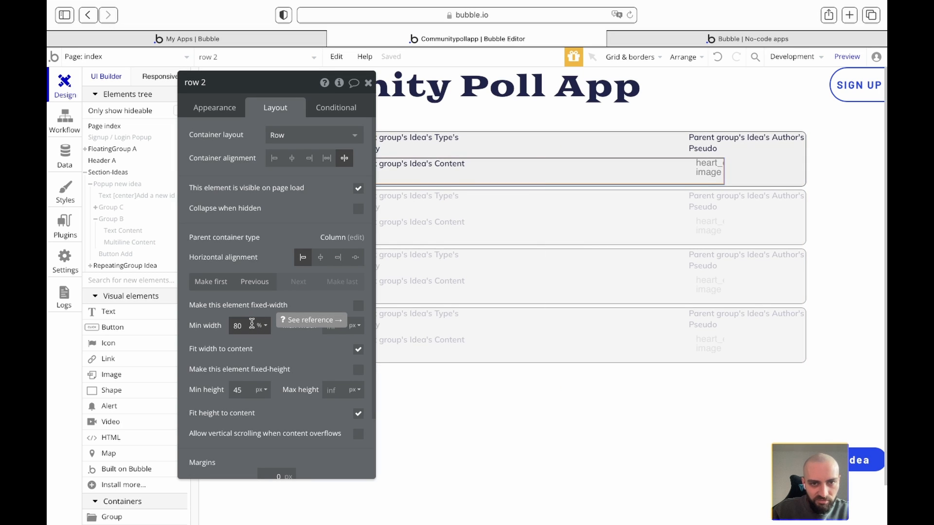
{"action": "left_click", "coordinate": [463, 167]}
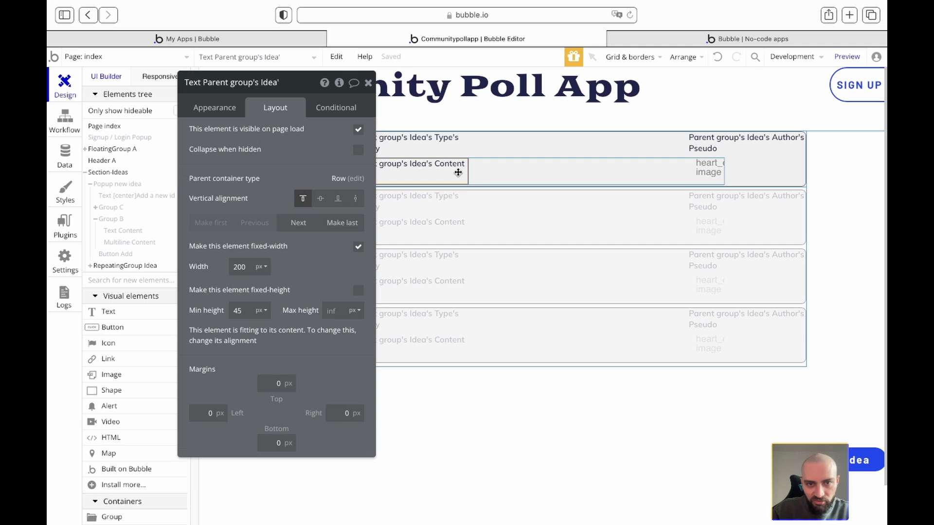
{"action": "left_click", "coordinate": [359, 247]}
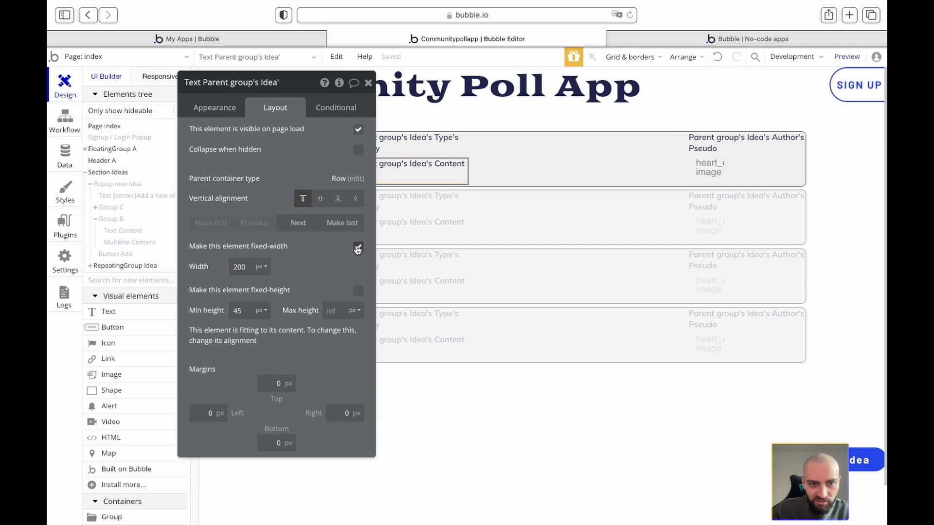
{"action": "double_click", "coordinate": [248, 267]}
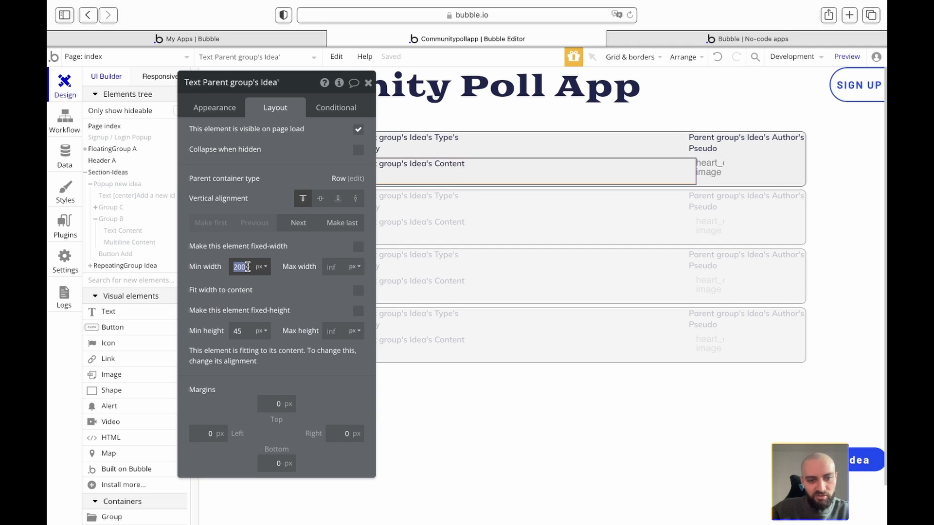
{"action": "type", "text": "320"}
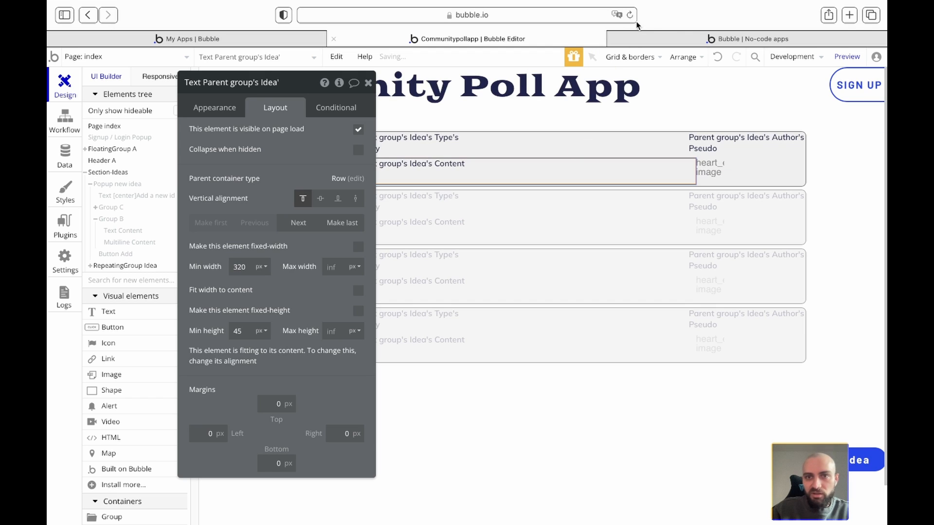
{"action": "left_click", "coordinate": [648, 35]}
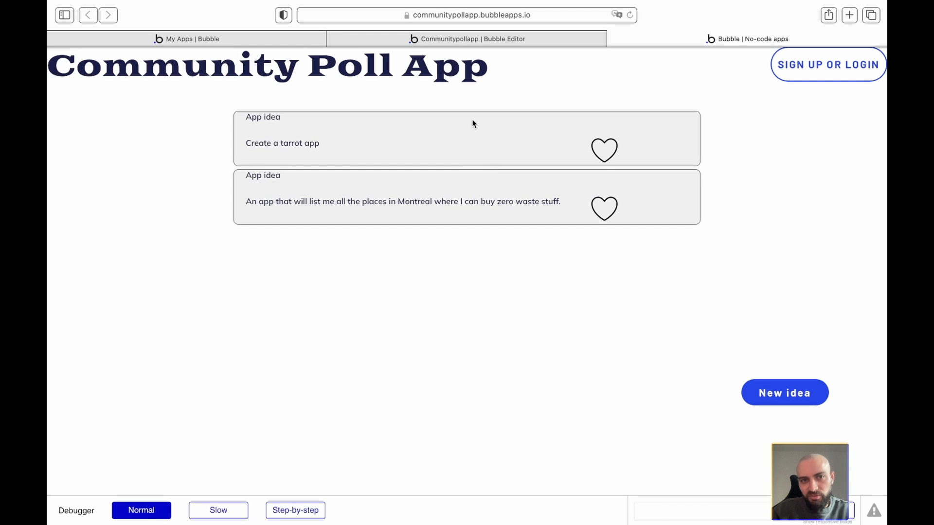
- In the editor, reselect the content text via Container-idea and move its property panel left
{"action": "left_click", "coordinate": [422, 40]}
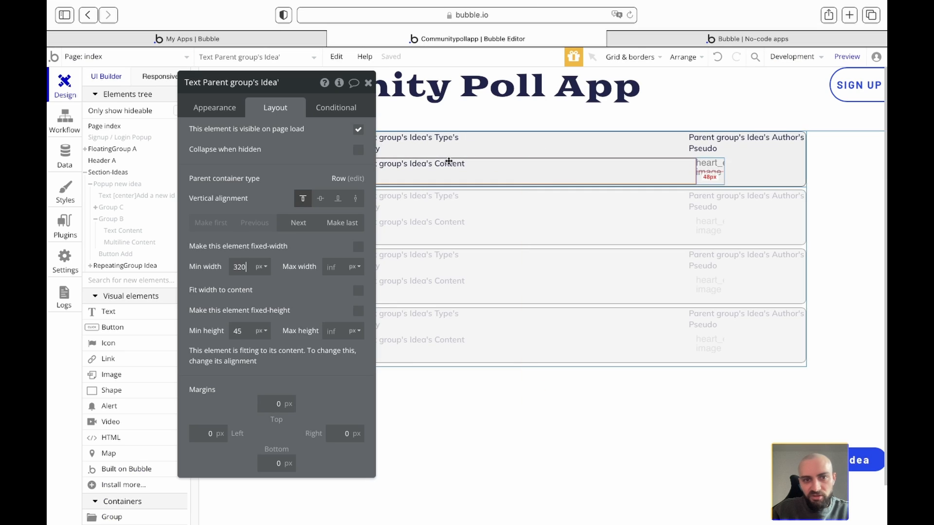
{"action": "left_click", "coordinate": [804, 175]}
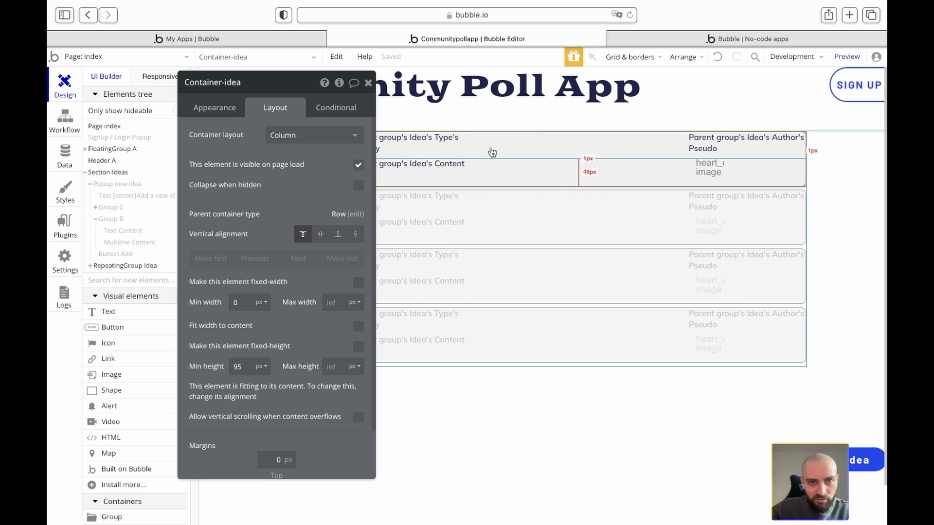
{"action": "left_click", "coordinate": [590, 163]}
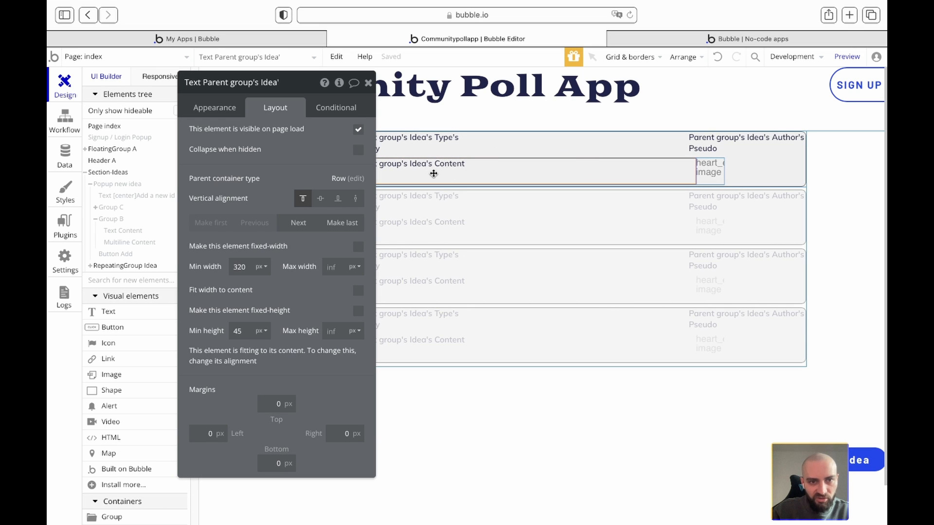
{"action": "left_click_drag", "start_coordinate": [313, 90], "coordinate": [218, 98]}
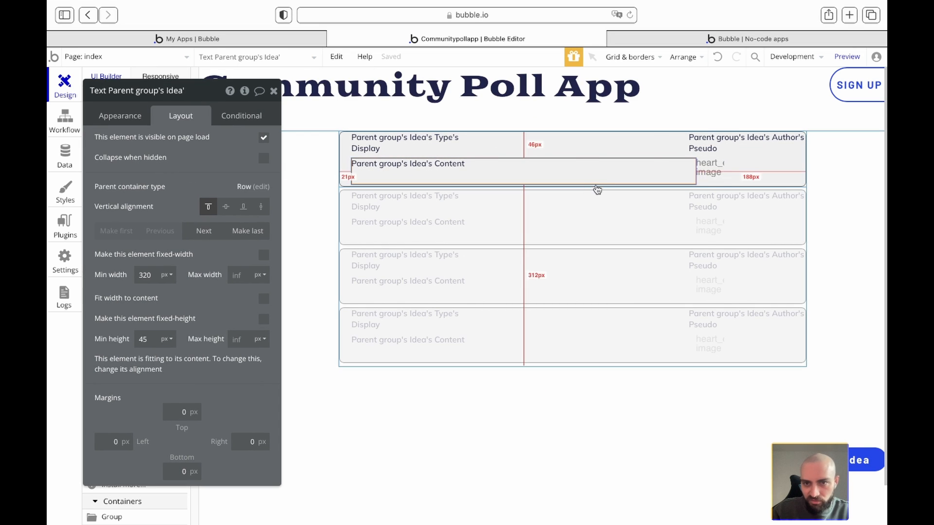
- Switch the content row's minimum width unit to pixels and clear its 80 value
{"action": "right_click", "coordinate": [579, 174]}
{"action": "left_click", "coordinate": [624, 352]}
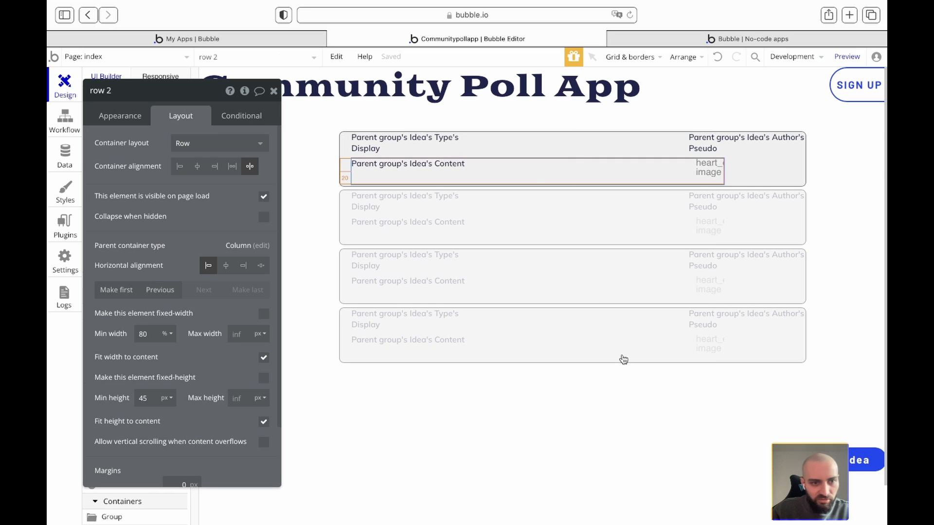
{"action": "left_click", "coordinate": [170, 336]}
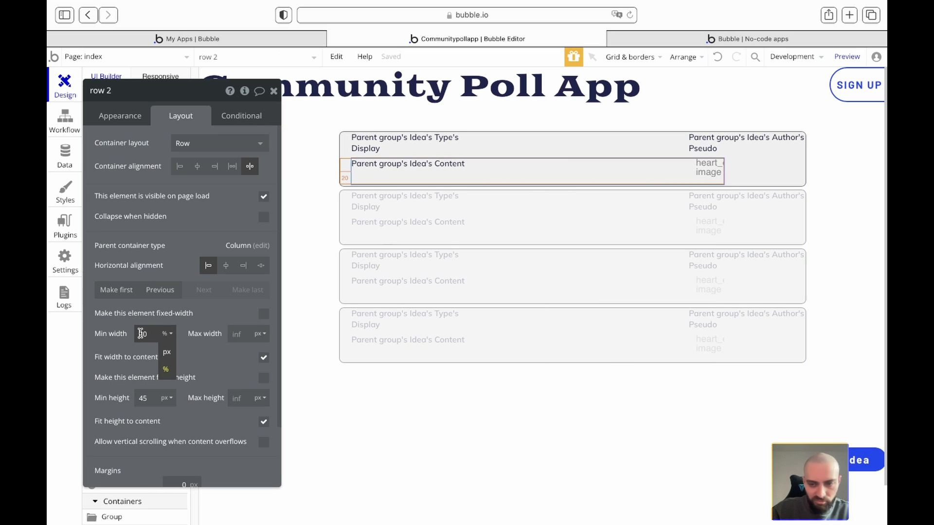
{"action": "left_click", "coordinate": [166, 349]}
{"action": "double_click", "coordinate": [153, 333]}
{"action": "key", "text": "BackSpace"}
{"action": "left_click", "coordinate": [198, 320]}
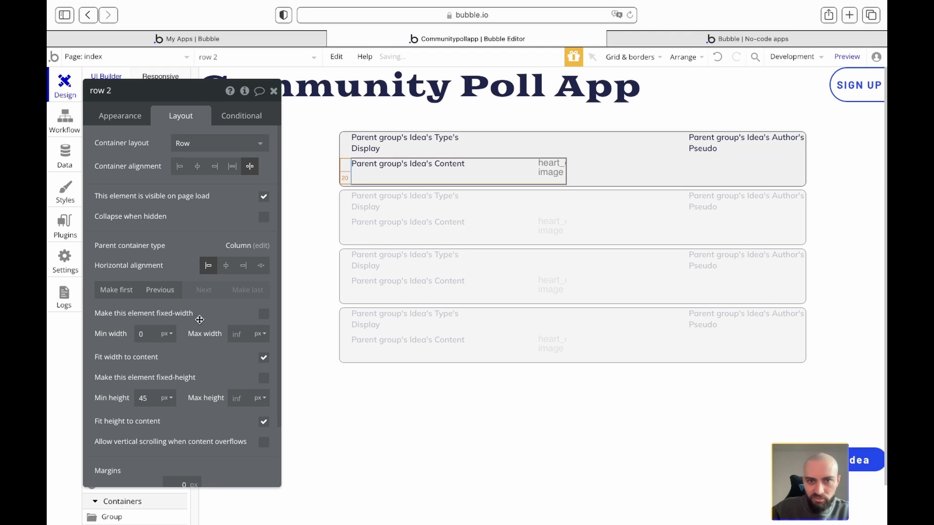
{"action": "left_click", "coordinate": [273, 91]}
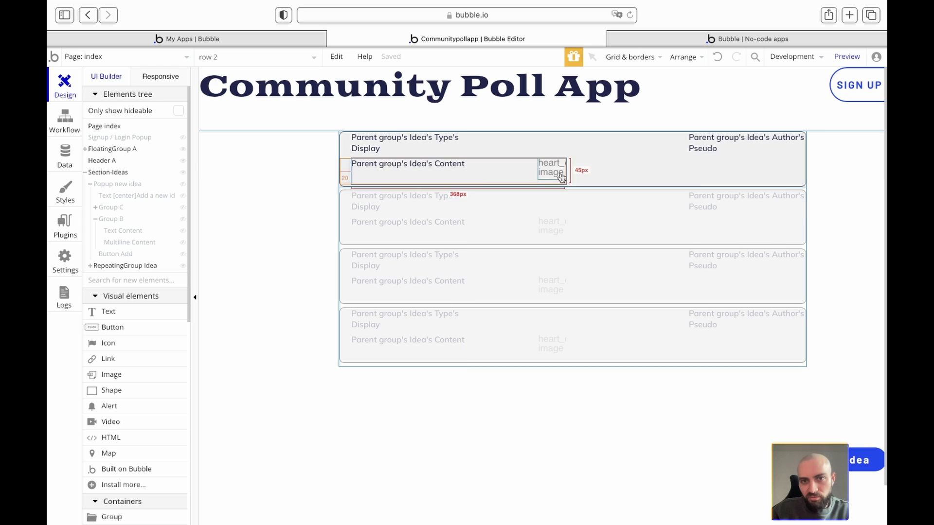
- Give the content row a 20 px right margin
{"action": "double_click", "coordinate": [525, 163]}
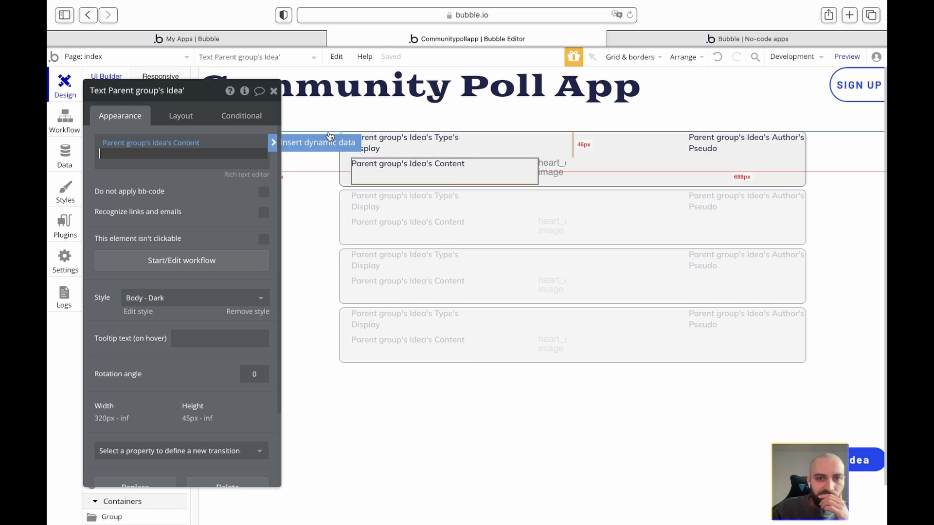
{"action": "right_click", "coordinate": [426, 171]}
{"action": "left_click", "coordinate": [474, 351]}
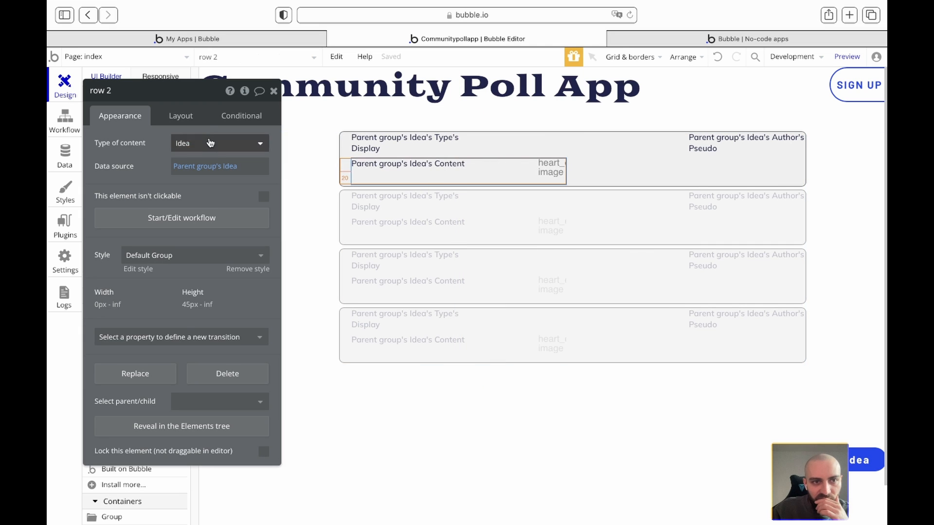
{"action": "left_click", "coordinate": [181, 115]}
{"action": "scroll", "coordinate": [219, 374], "scroll_direction": "down", "scroll_amount": 2}
{"action": "scroll", "coordinate": [218, 374], "scroll_direction": "up", "scroll_amount": 1}
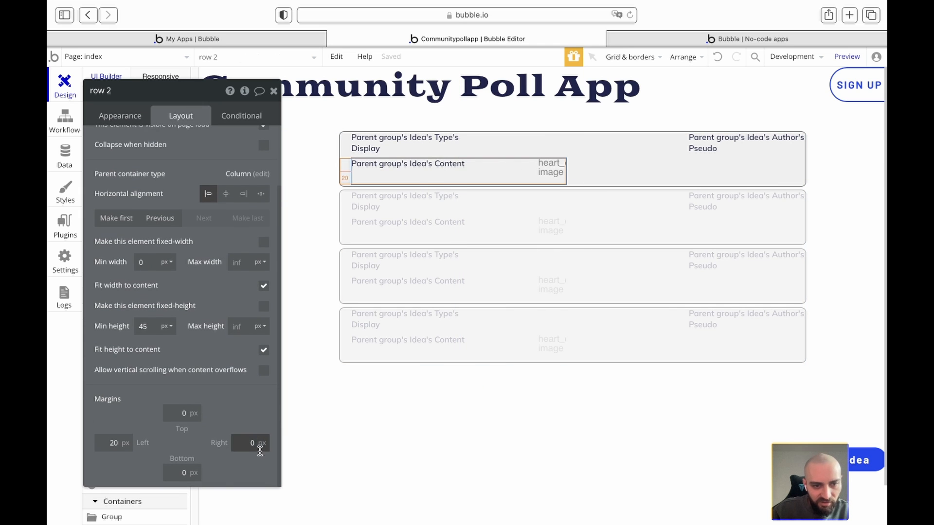
{"action": "type", "text": "20"}
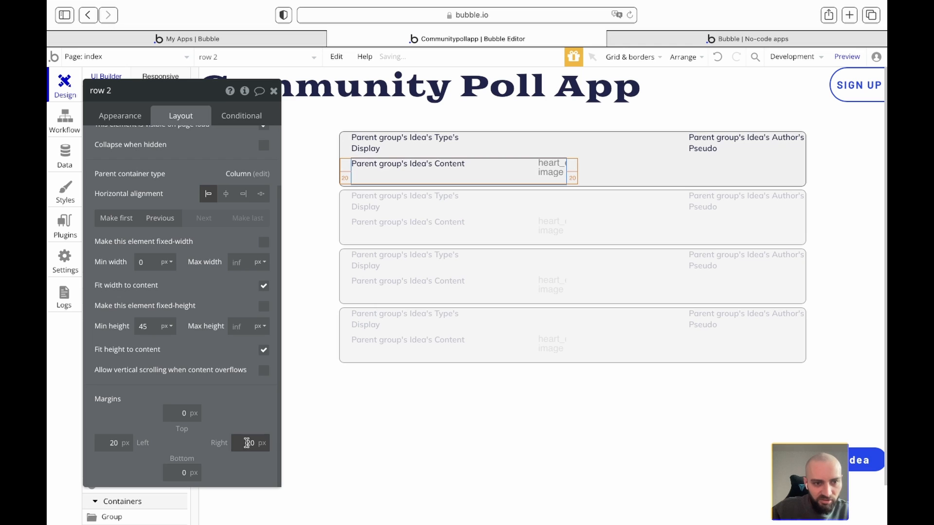
{"action": "left_click", "coordinate": [148, 326]}
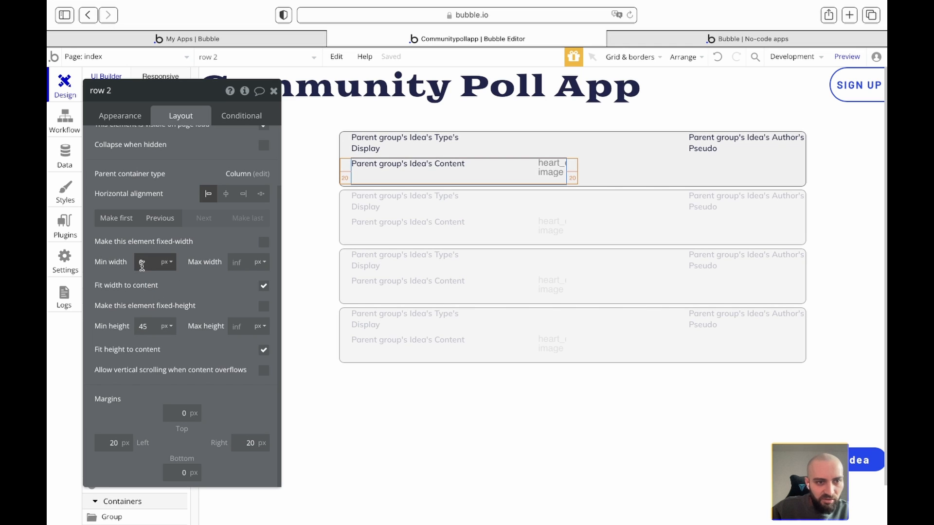
- Set the row's minimum width to 100% and reload the live preview
{"action": "left_click", "coordinate": [167, 263]}
{"action": "left_click", "coordinate": [165, 299]}
{"action": "left_click", "coordinate": [143, 262]}
{"action": "type", "text": "100"}
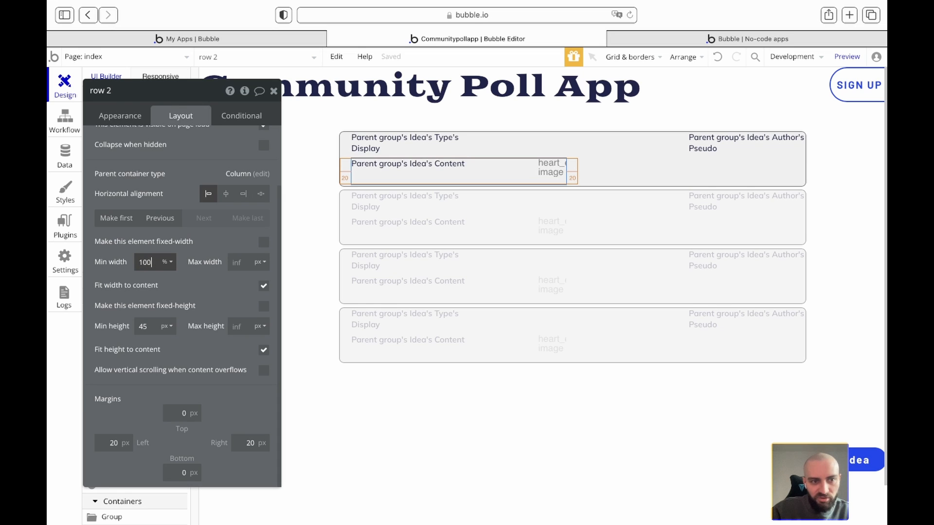
{"action": "left_click", "coordinate": [646, 35]}
{"action": "key", "text": "super+r"}
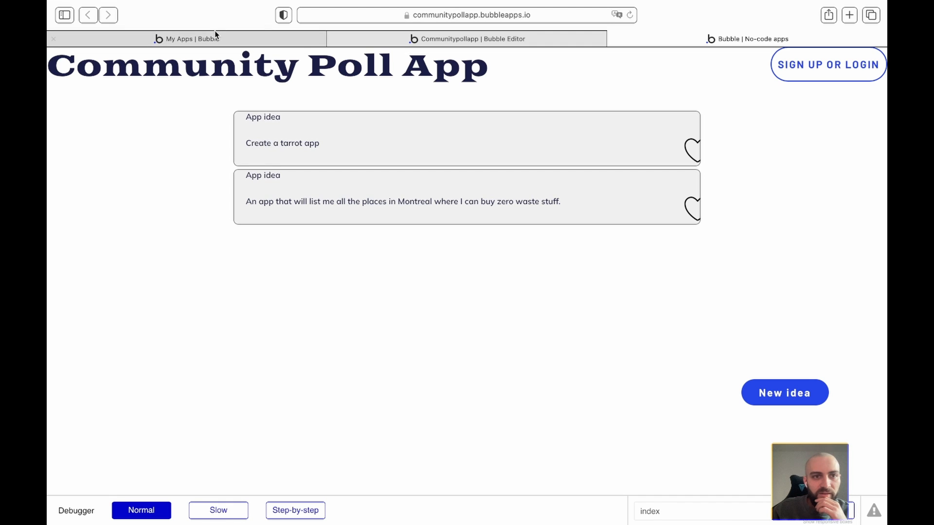
- Return to the Bubble editor after checking the two idea cards with hearts
{"action": "left_click", "coordinate": [442, 40]}
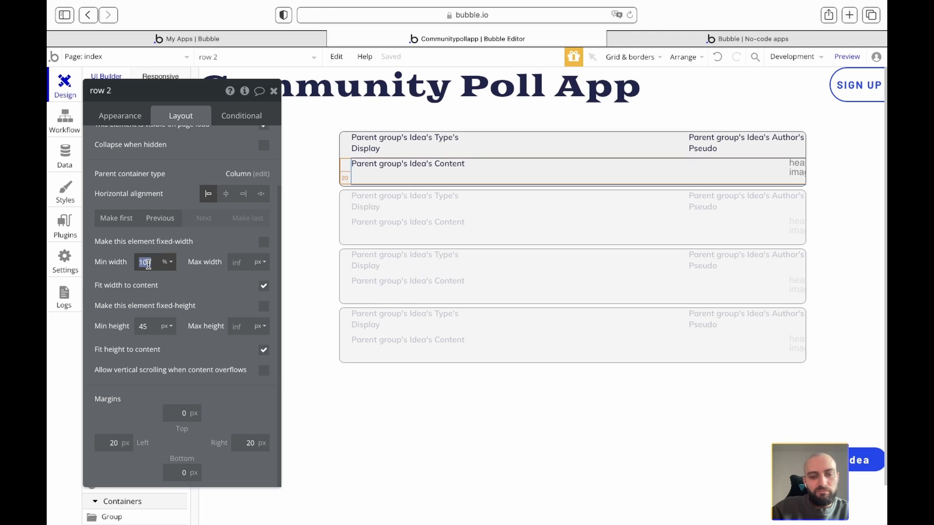
- Apply the row's emptied minimum width as 0 and set its left margin to 0
{"action": "type", "text": "9"}
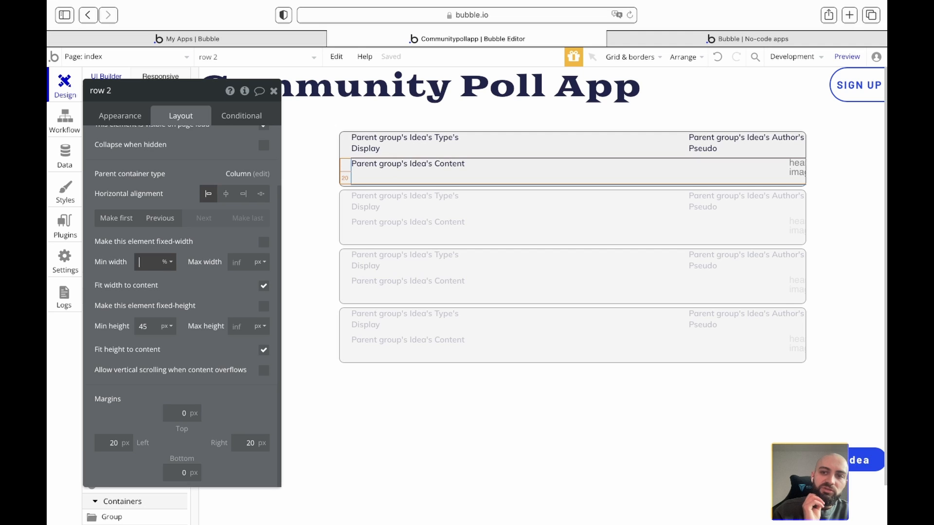
{"action": "left_click", "coordinate": [202, 250]}
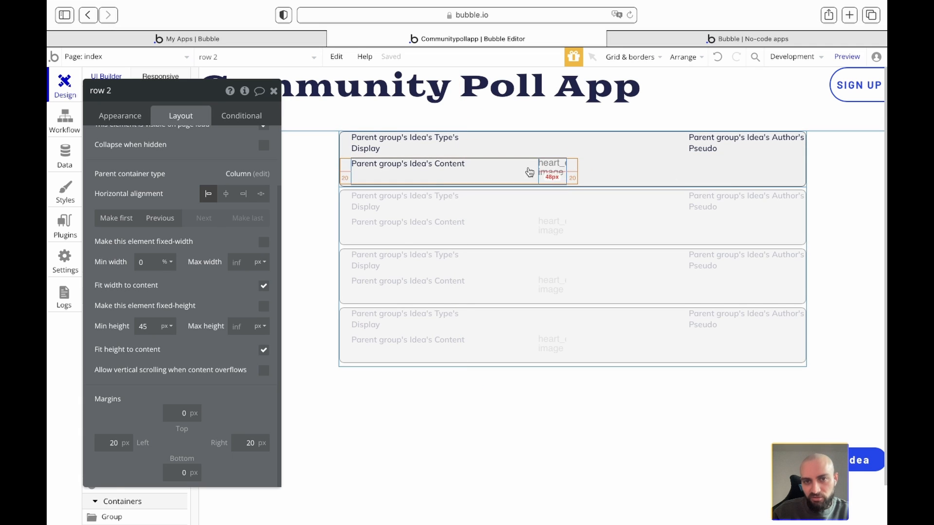
{"action": "left_click", "coordinate": [550, 168]}
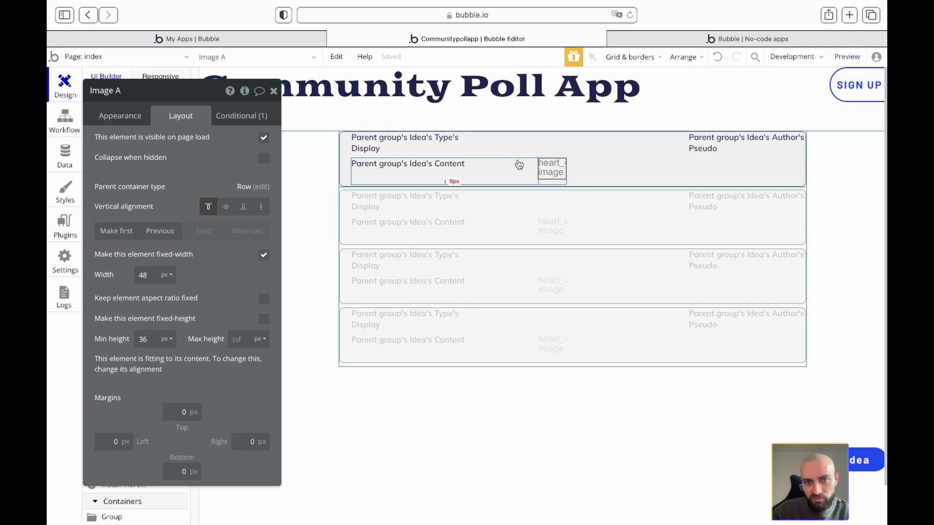
{"action": "left_click", "coordinate": [529, 161]}
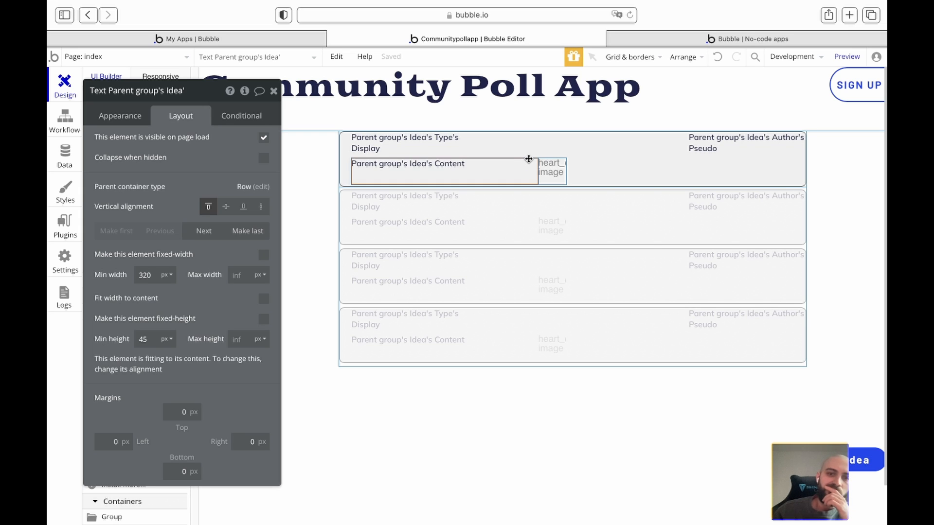
{"action": "right_click", "coordinate": [483, 169]}
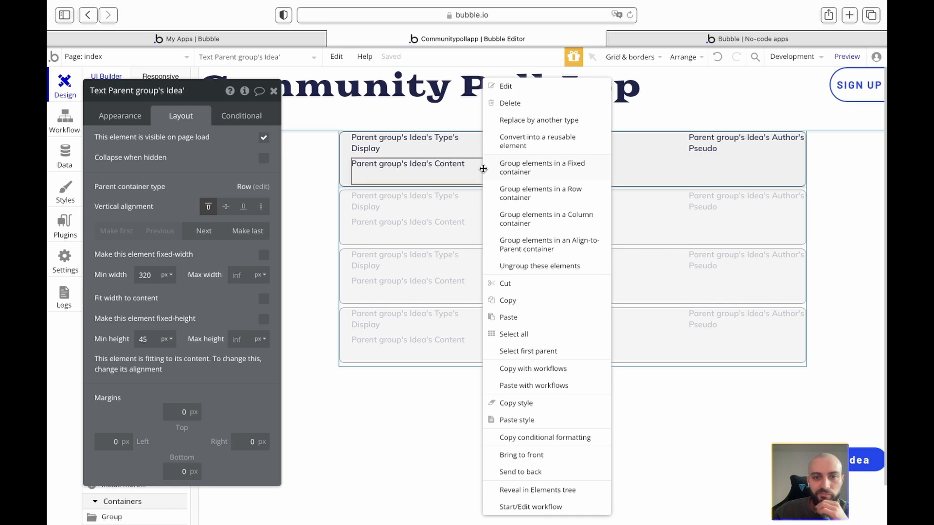
{"action": "left_click", "coordinate": [521, 351]}
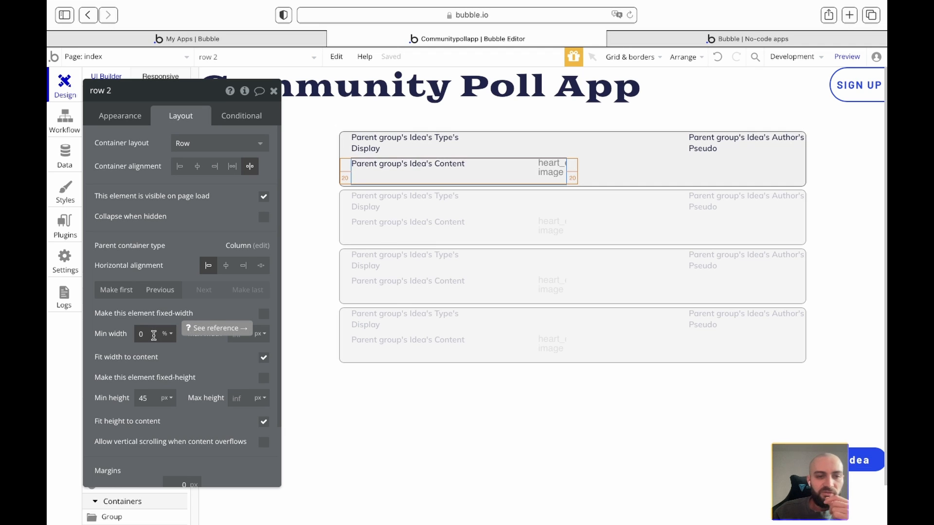
{"action": "scroll", "coordinate": [119, 428], "scroll_direction": "down", "scroll_amount": 3}
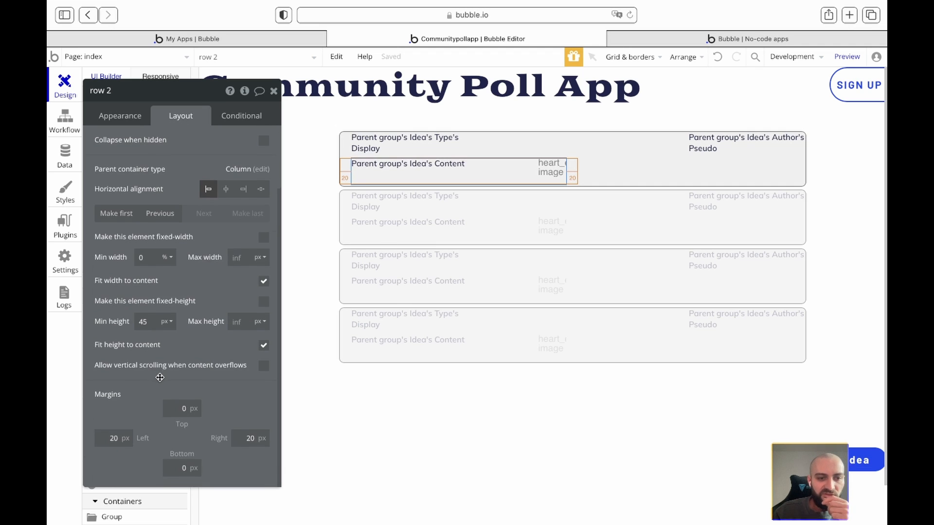
{"action": "left_click", "coordinate": [116, 445]}
{"action": "type", "text": "0"}
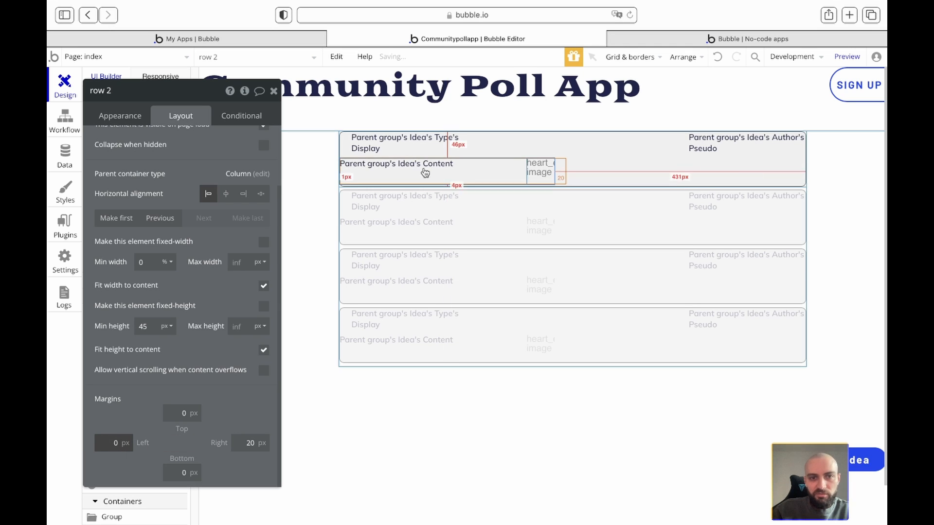
- Give the content text a 20 px left margin and set the row's minimum width to 100%
{"action": "left_click", "coordinate": [393, 166]}
{"action": "left_click", "coordinate": [114, 441]}
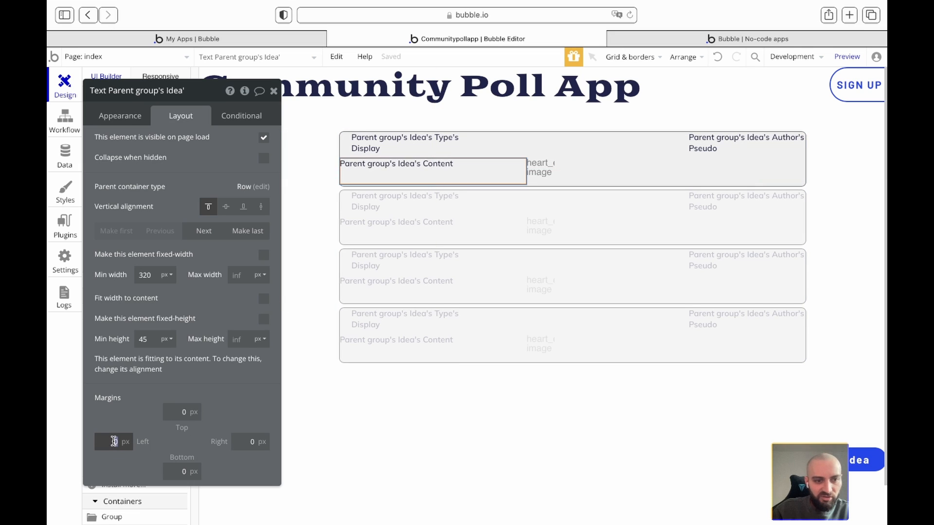
{"action": "type", "text": "20"}
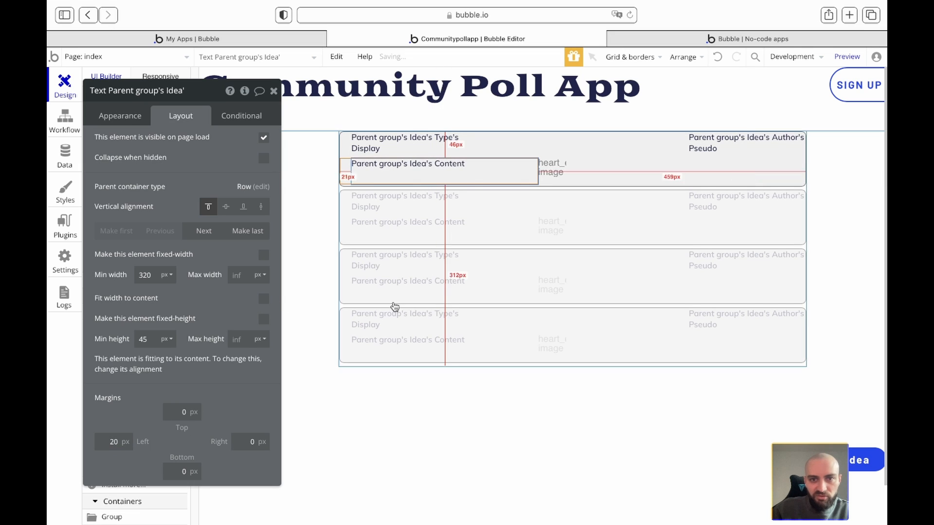
{"action": "left_click", "coordinate": [346, 167]}
{"action": "left_click", "coordinate": [142, 333]}
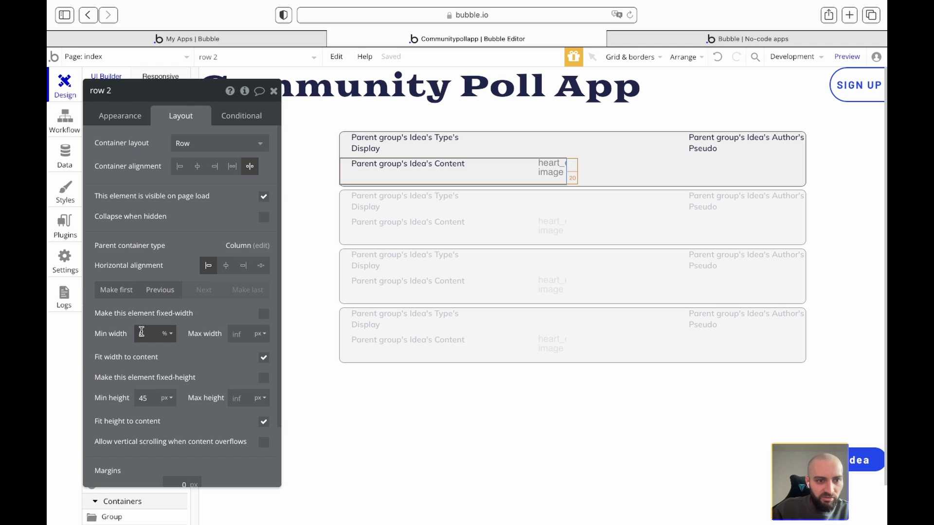
{"action": "type", "text": "100"}
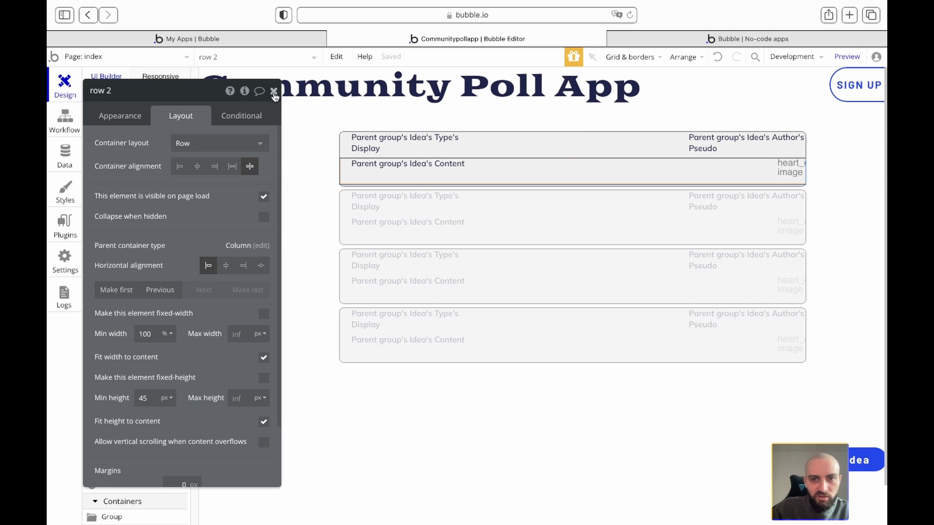
- Give the heart image a 20 px right margin
{"action": "left_click", "coordinate": [789, 172]}
{"action": "left_click", "coordinate": [250, 441]}
{"action": "type", "text": "20"}
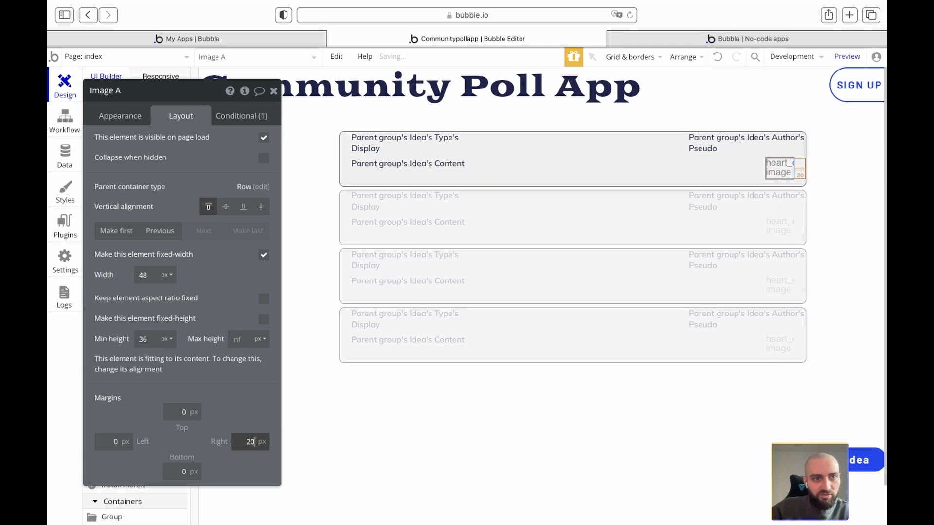
- Reload the live preview to see the inset hearts, then go back to the editor
{"action": "left_click", "coordinate": [652, 37]}
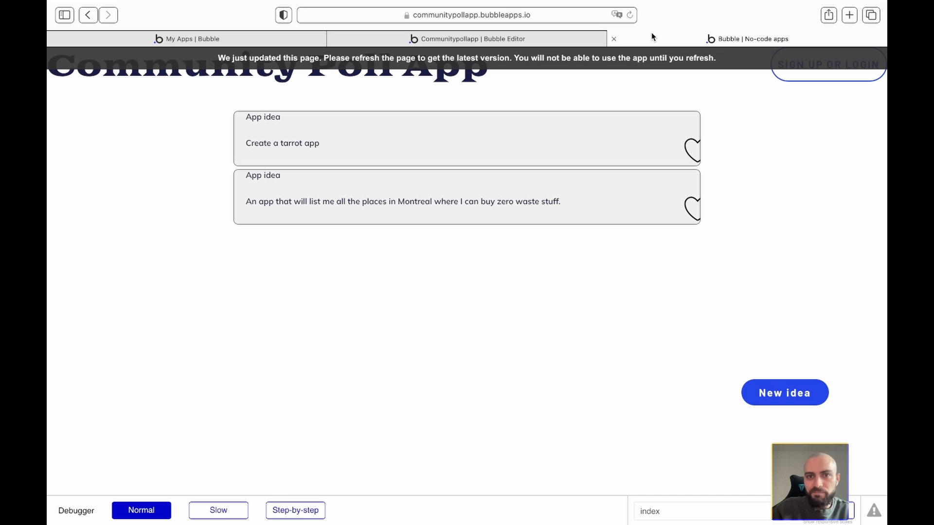
{"action": "left_click", "coordinate": [582, 60]}
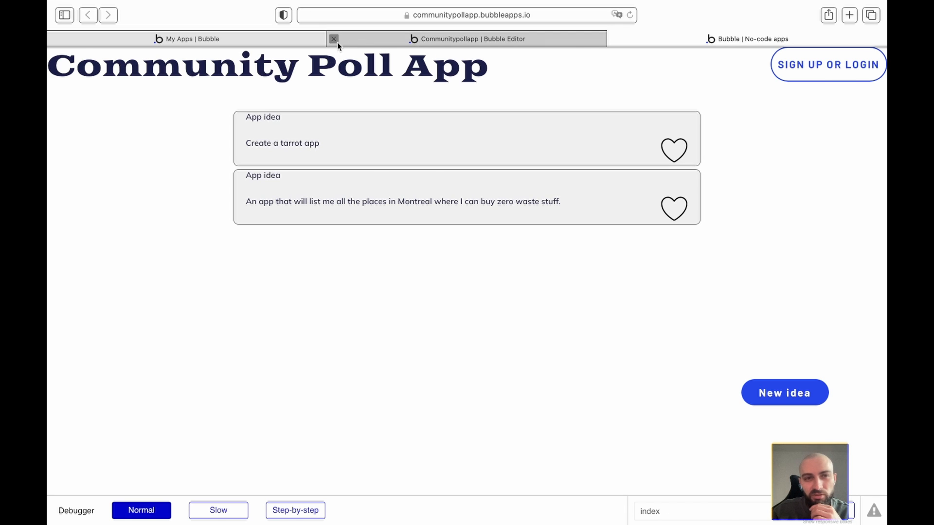
{"action": "left_click", "coordinate": [404, 41]}
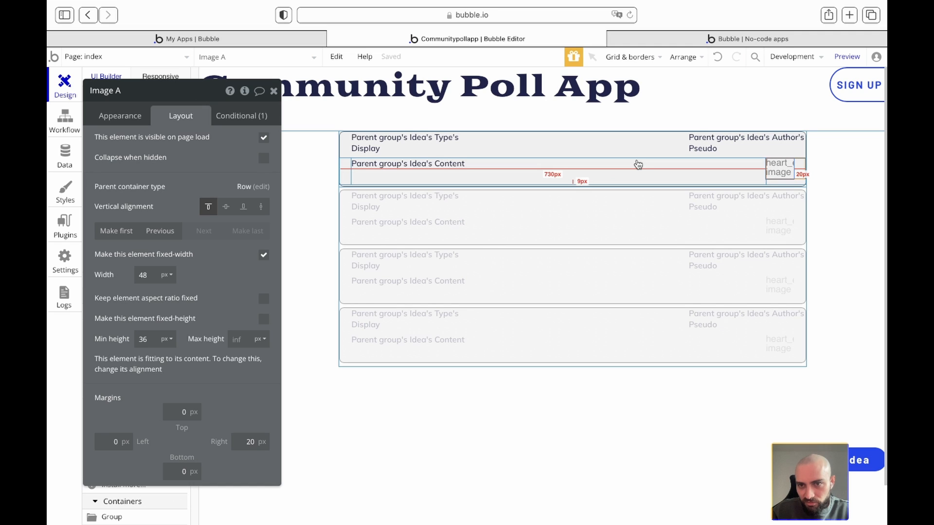
{"action": "left_click", "coordinate": [777, 168]}
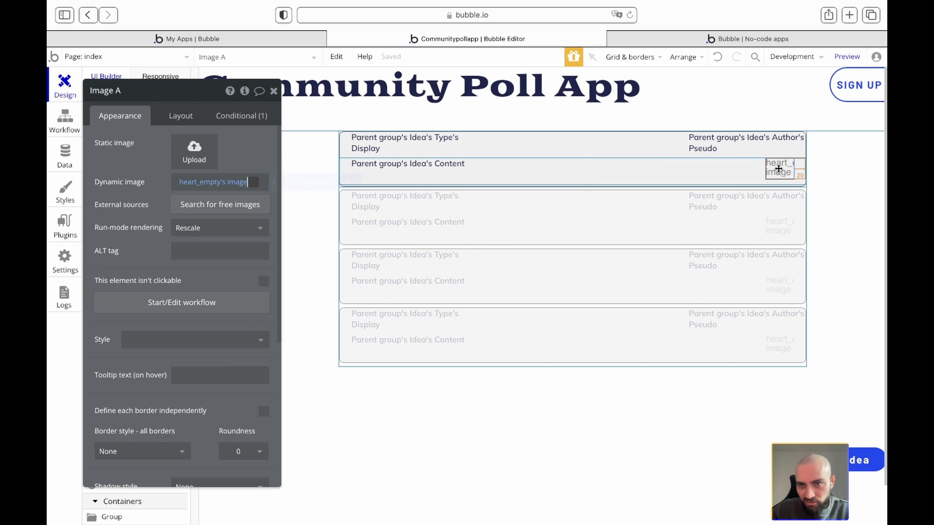
{"action": "scroll", "coordinate": [232, 359], "scroll_direction": "down", "scroll_amount": 5}
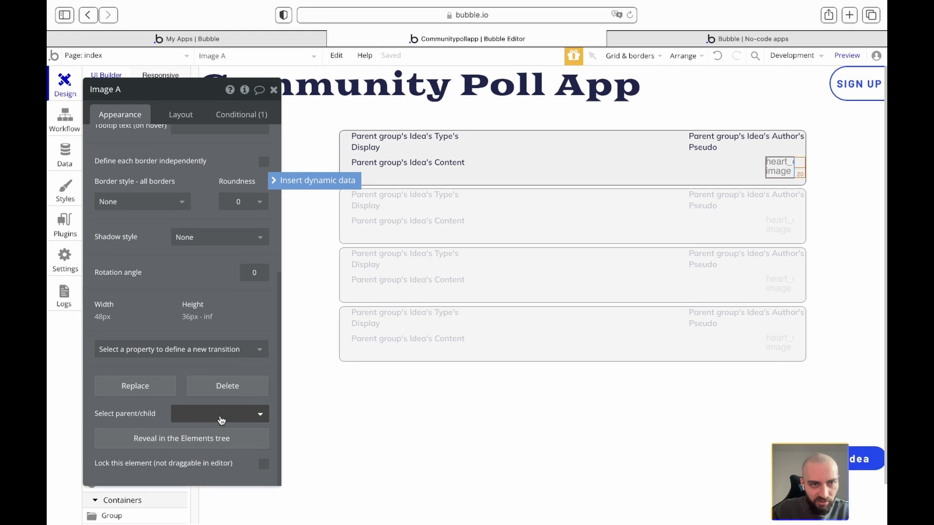
{"action": "left_click", "coordinate": [183, 116]}
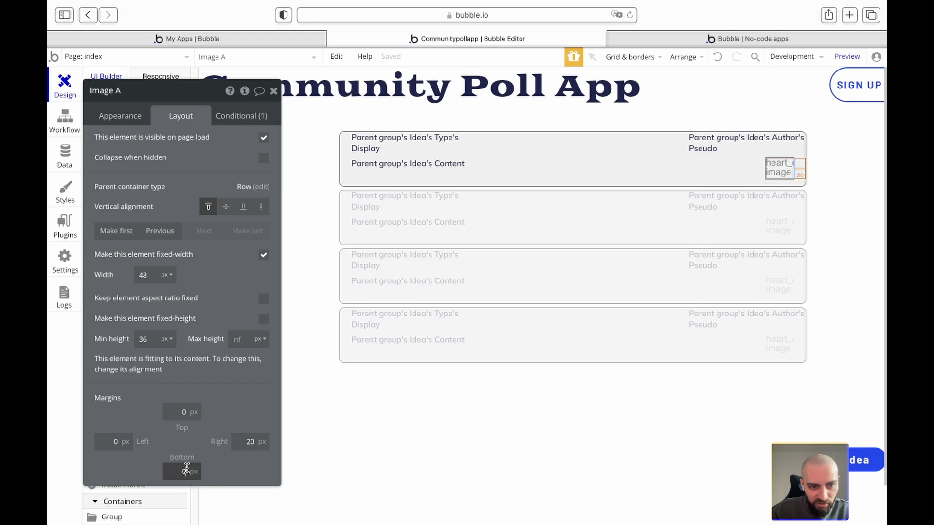
{"action": "type", "text": "20"}
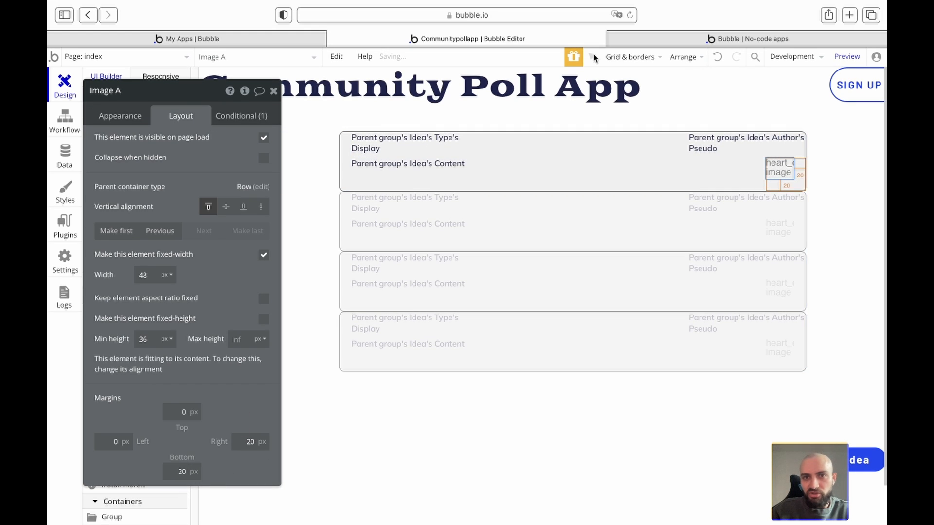
{"action": "left_click", "coordinate": [642, 41]}
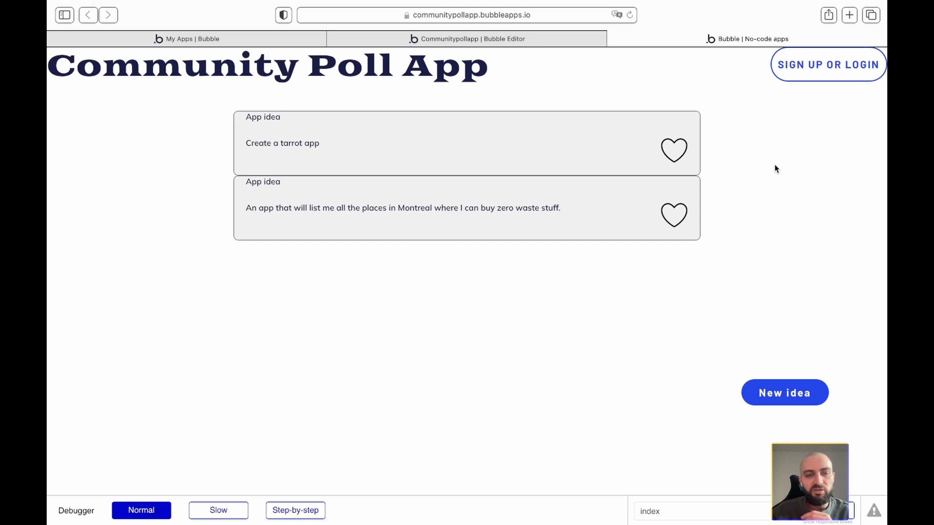
{"action": "left_click", "coordinate": [516, 35]}
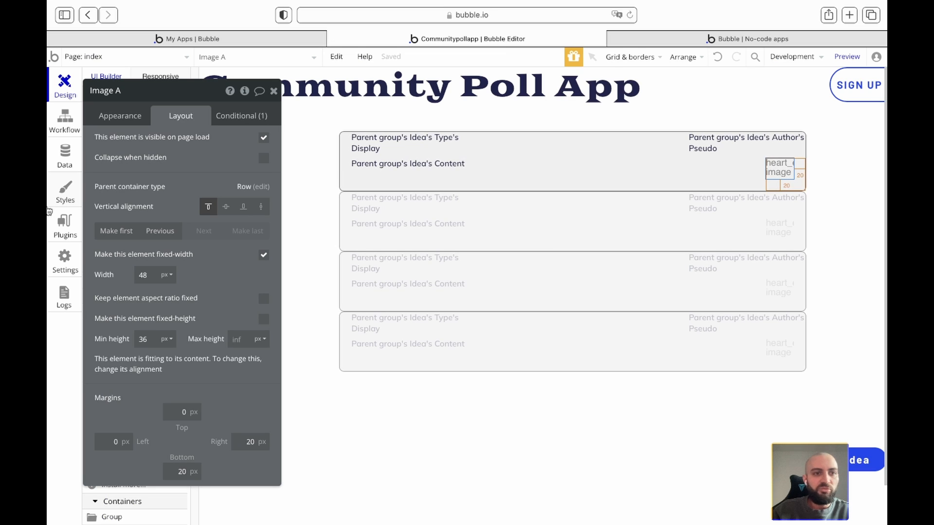
- Set the idea repeating group's minimum row height to 120 px, trying 200 and 130 first
{"action": "left_click", "coordinate": [273, 91]}
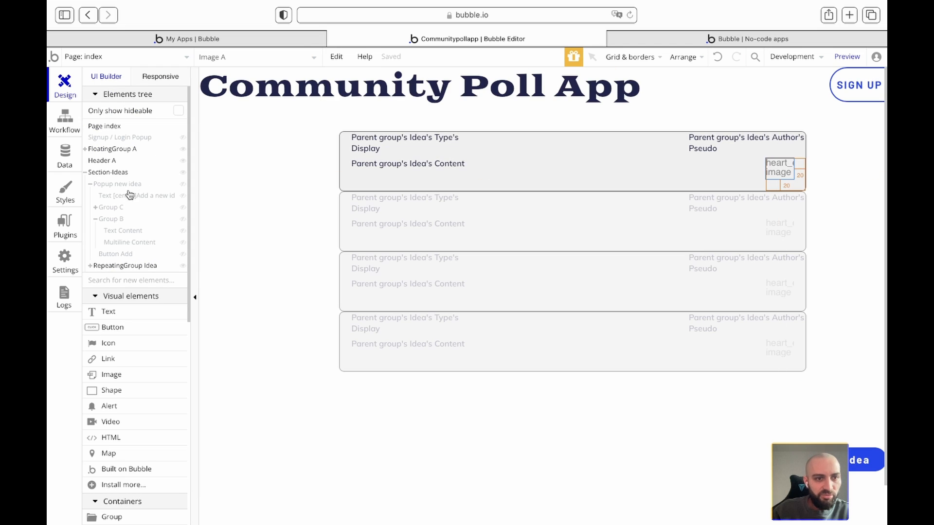
{"action": "left_click", "coordinate": [125, 266]}
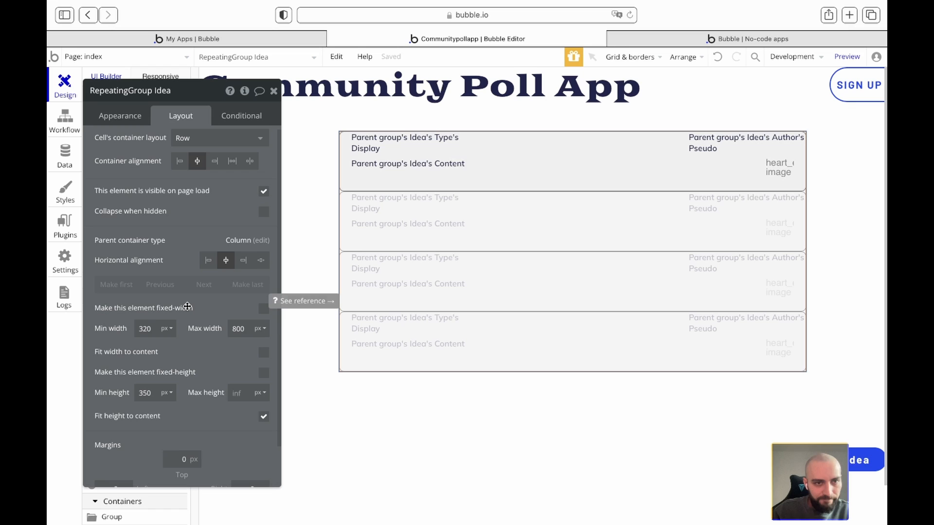
{"action": "scroll", "coordinate": [186, 296], "scroll_direction": "down", "scroll_amount": 1}
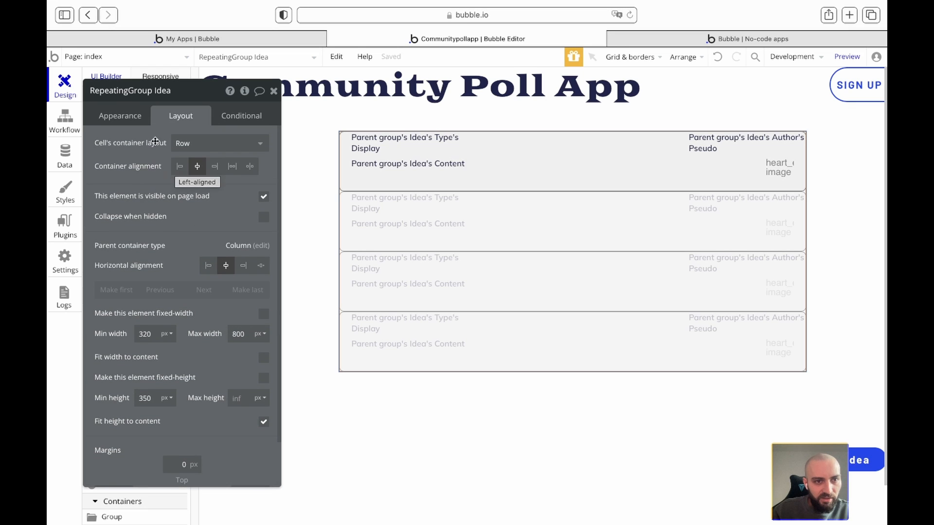
{"action": "left_click", "coordinate": [131, 120]}
{"action": "double_click", "coordinate": [185, 229]}
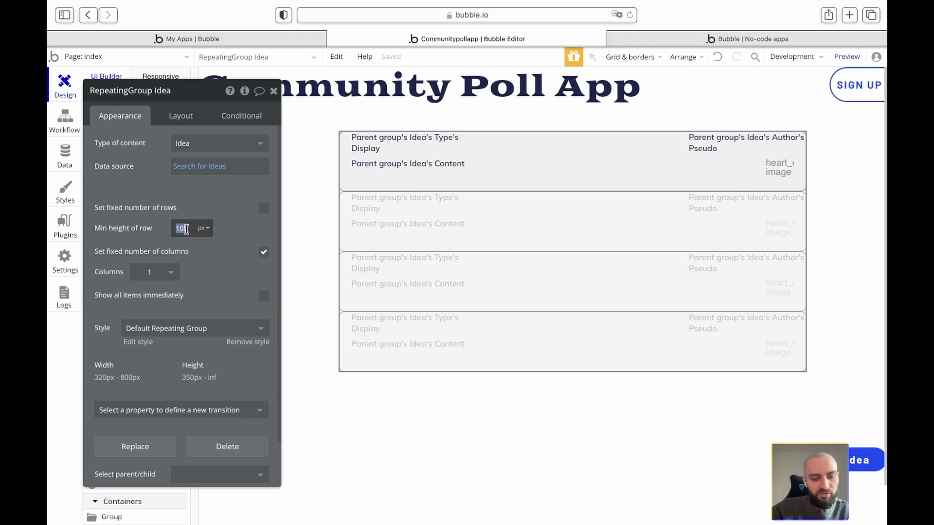
{"action": "type", "text": "200"}
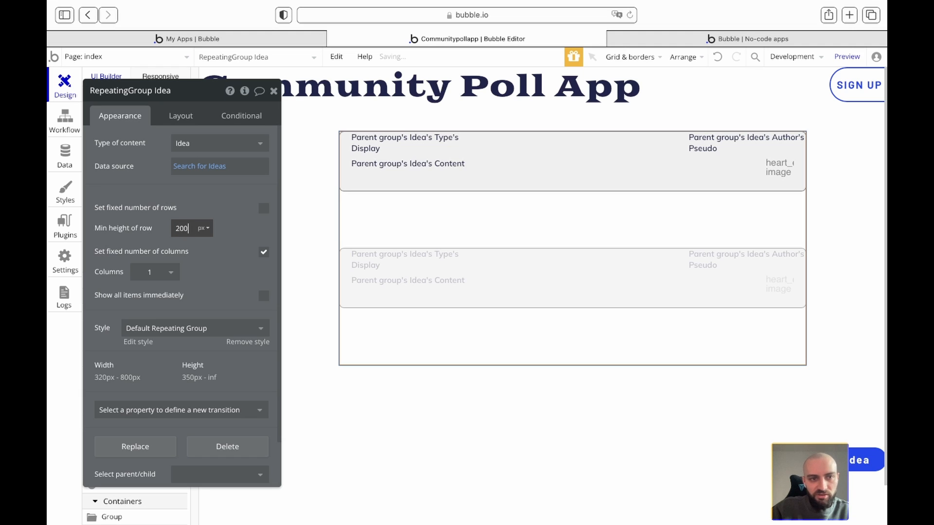
{"action": "double_click", "coordinate": [179, 227]}
{"action": "type", "text": "130"}
{"action": "key", "text": "Down"}
{"action": "key", "text": "Down"}
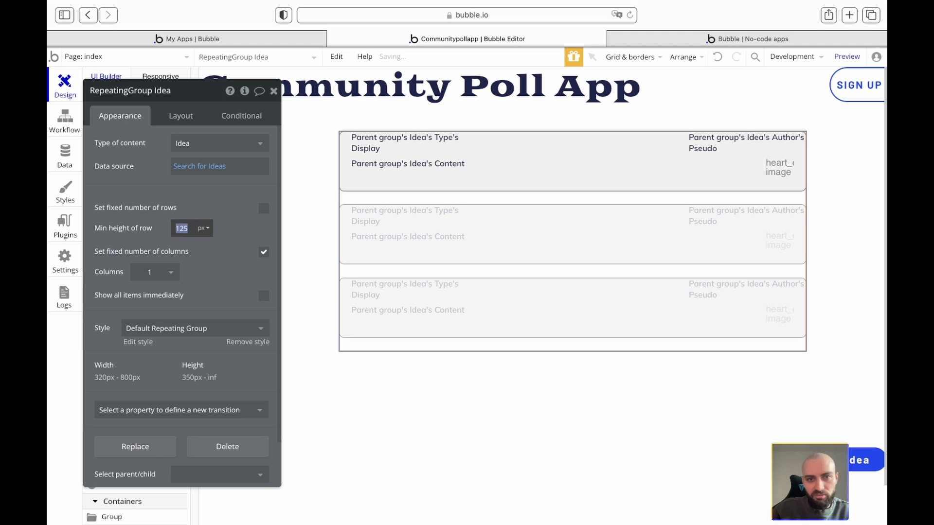
{"action": "key", "text": "Down"}
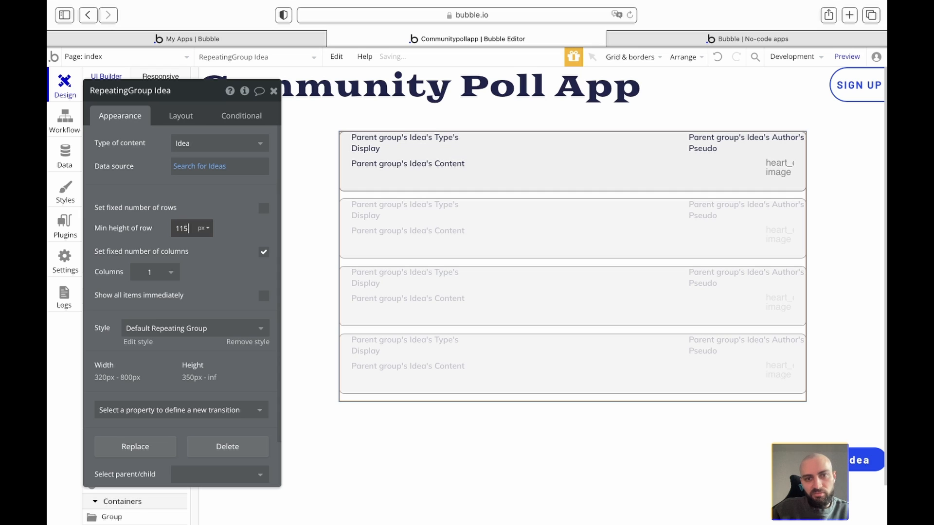
{"action": "key", "text": "Up"}
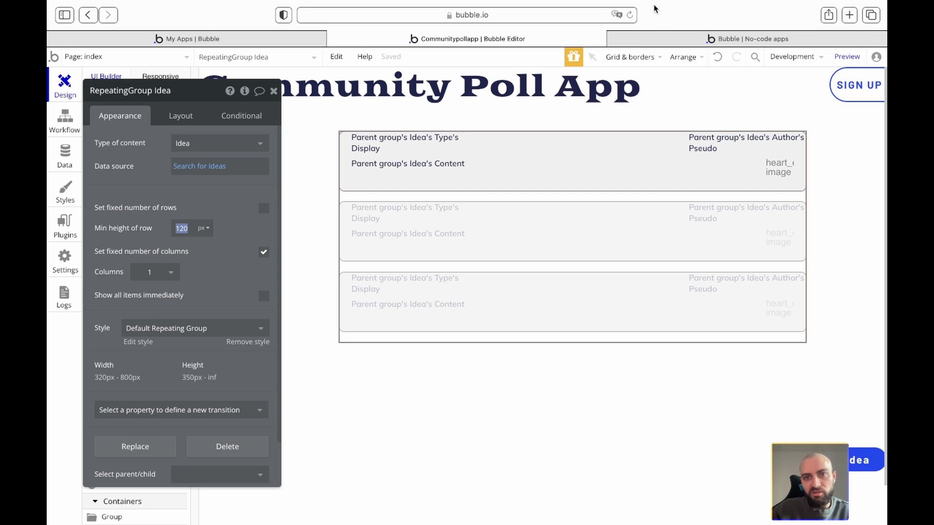
{"action": "left_click", "coordinate": [645, 38]}
- Reload the preview to inspect the spaced idea cards, then select the Section-Ideas group
{"action": "key", "text": "super+r"}
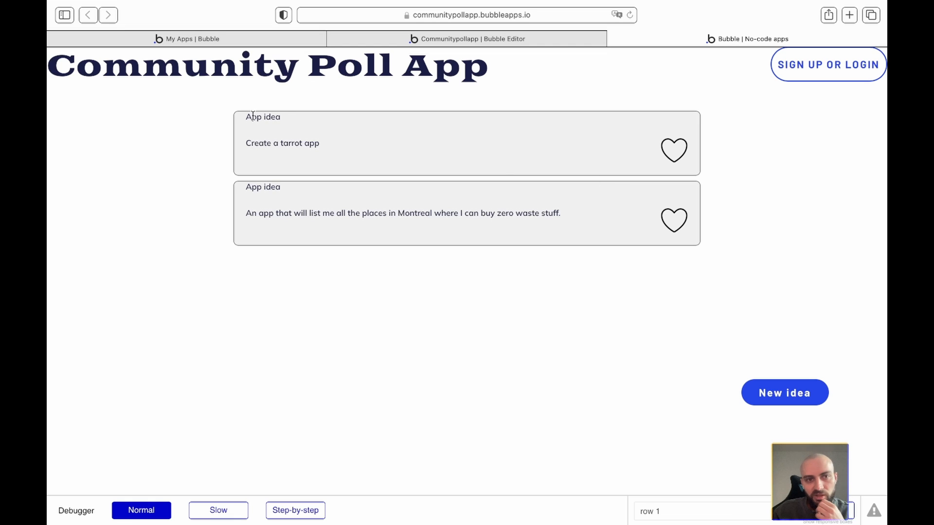
{"action": "left_click_drag", "start_coordinate": [246, 115], "coordinate": [279, 116]}
{"action": "left_click", "coordinate": [279, 116]}
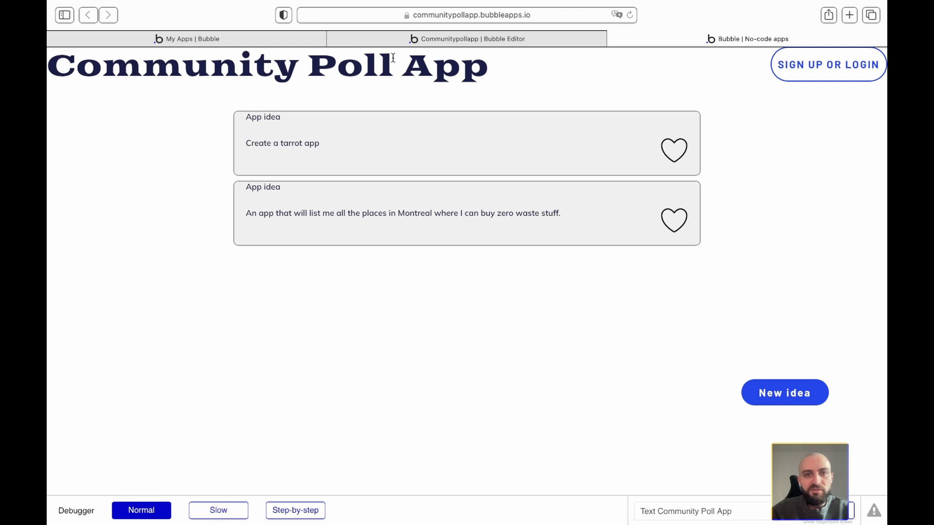
{"action": "left_click", "coordinate": [434, 38]}
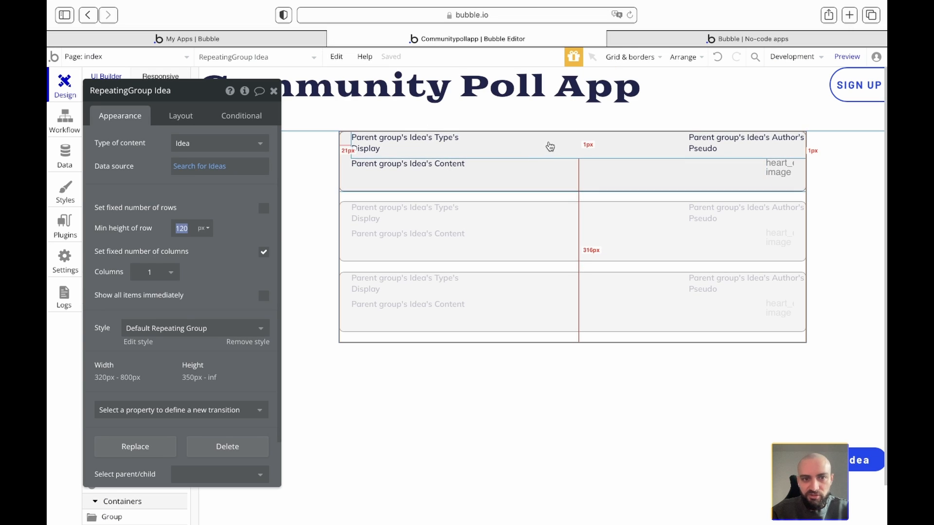
{"action": "left_click", "coordinate": [324, 164]}
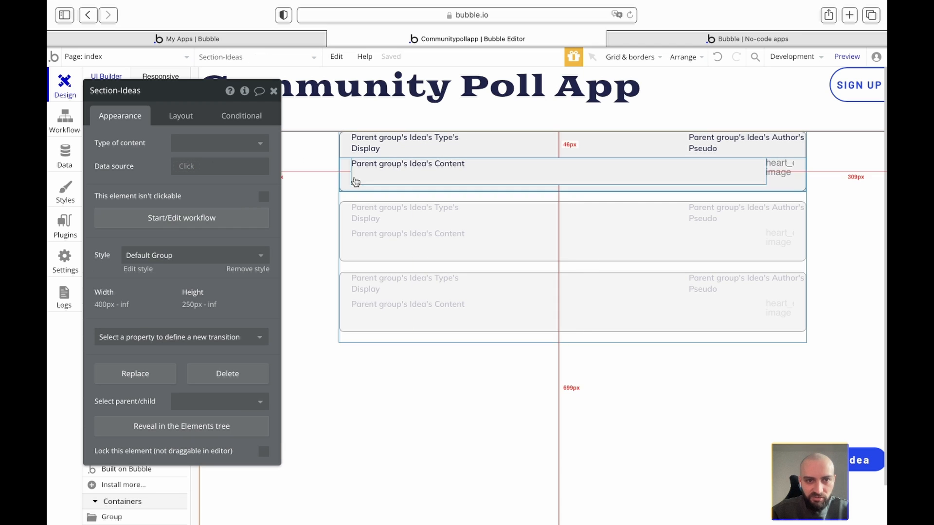
- Set the idea card container's border style to None
{"action": "left_click", "coordinate": [343, 147]}
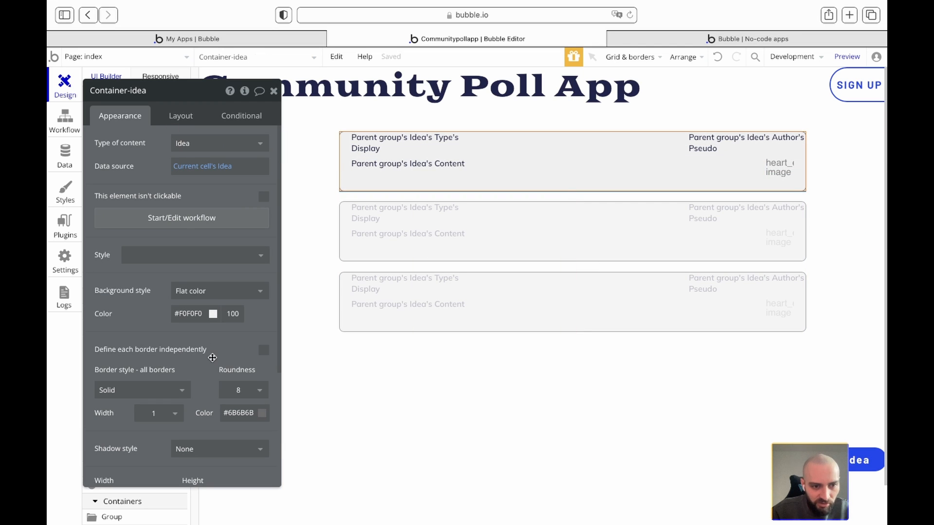
{"action": "scroll", "coordinate": [206, 379], "scroll_direction": "down", "scroll_amount": 2}
{"action": "left_click", "coordinate": [179, 361]}
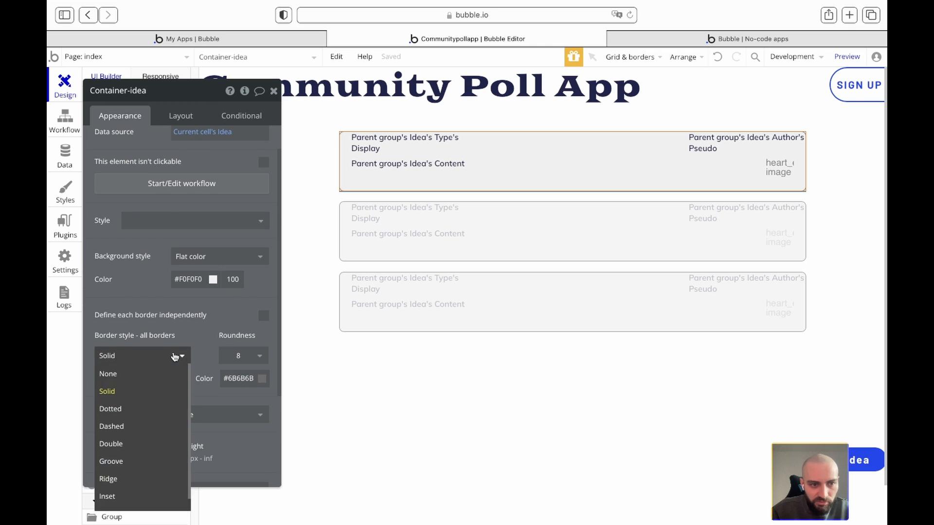
{"action": "left_click", "coordinate": [132, 376]}
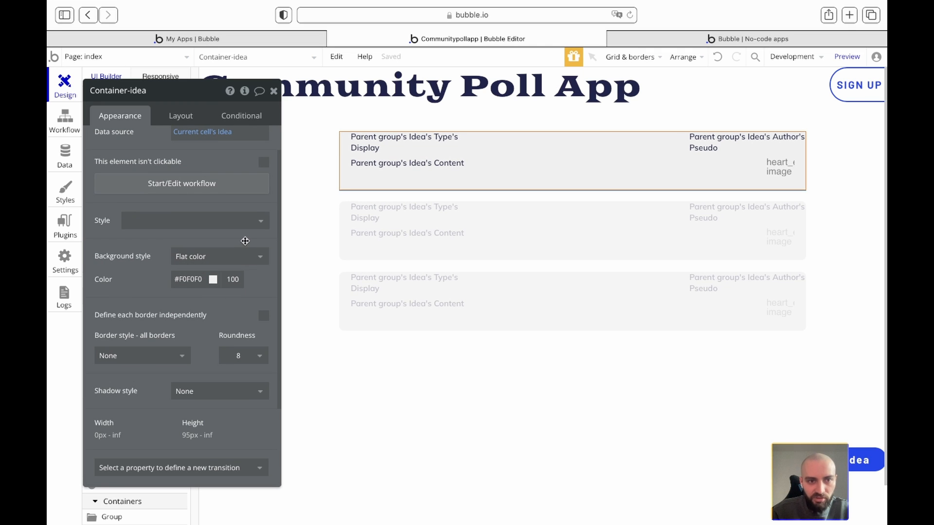
- Apply the Label - Dark style to the idea type text
{"action": "left_click", "coordinate": [273, 91]}
{"action": "double_click", "coordinate": [390, 148]}
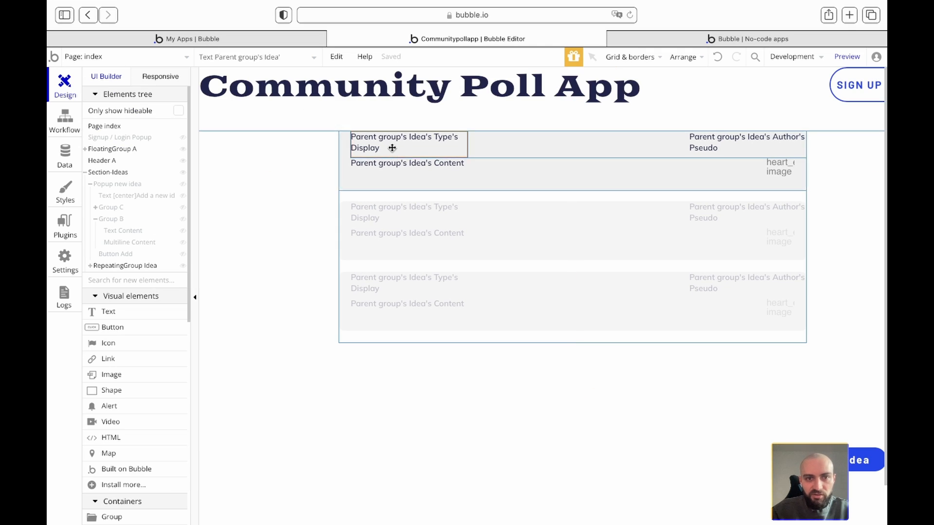
{"action": "scroll", "coordinate": [175, 340], "scroll_direction": "up", "scroll_amount": 2}
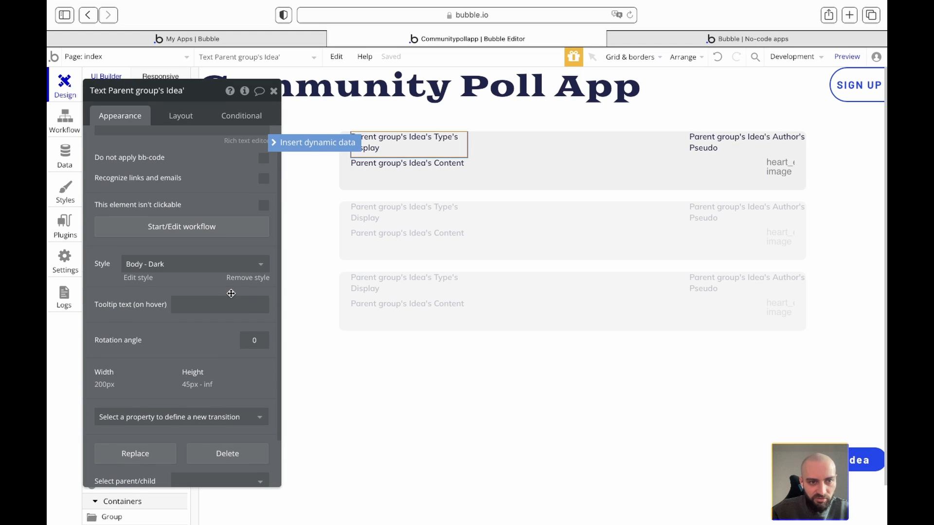
{"action": "left_click", "coordinate": [211, 267]}
{"action": "type", "text": "lab"}
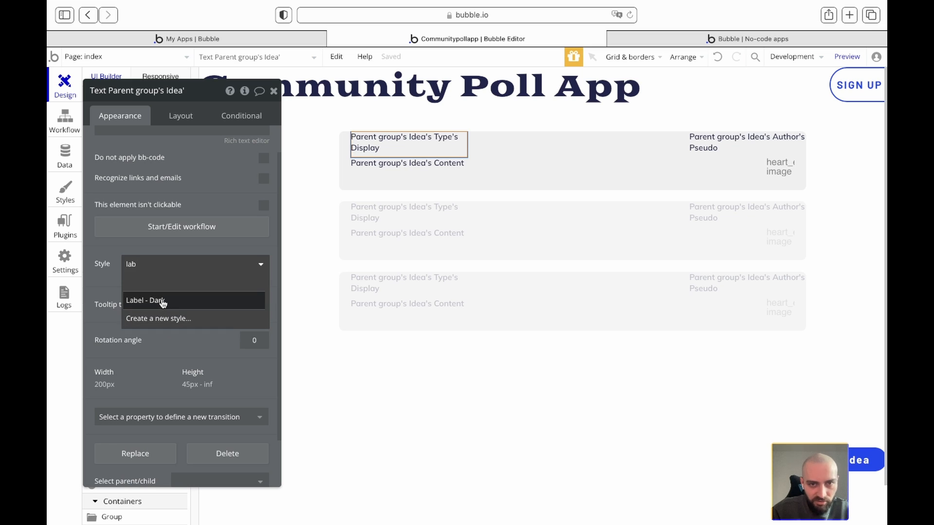
{"action": "left_click", "coordinate": [163, 301]}
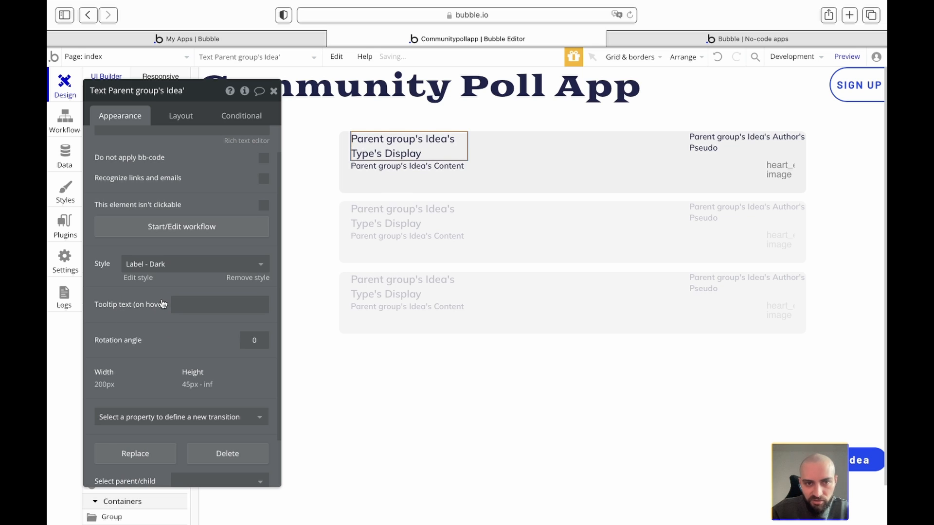
- Give the idea type text's row a 10 px top margin and check the live app
{"action": "scroll", "coordinate": [199, 383], "scroll_direction": "down", "scroll_amount": 2}
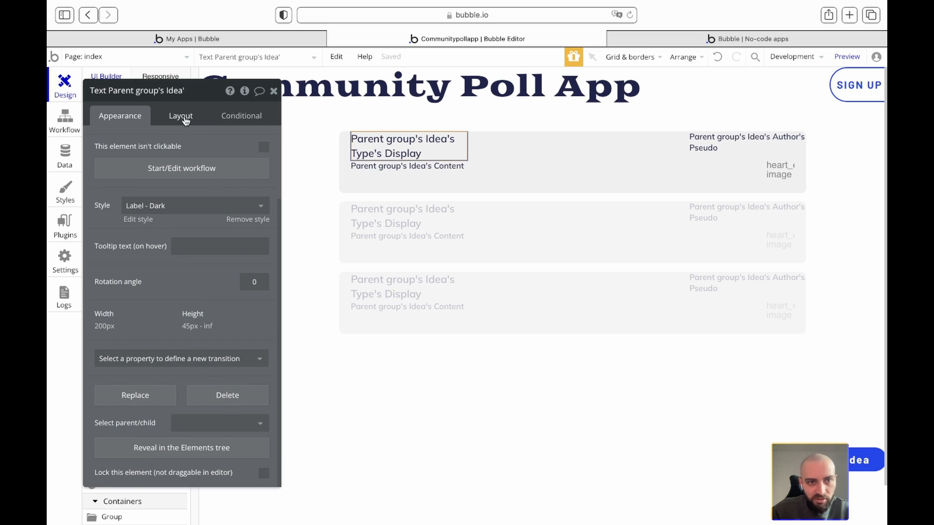
{"action": "left_click", "coordinate": [597, 142]}
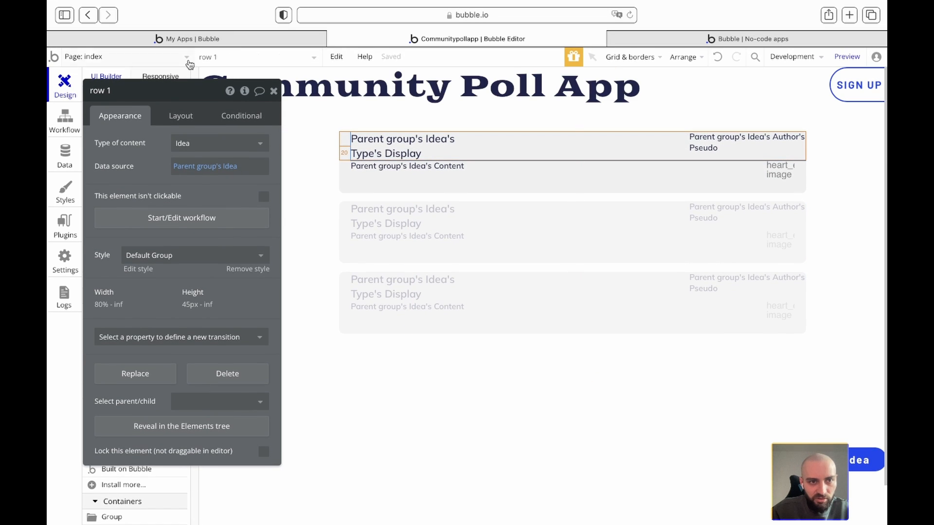
{"action": "left_click", "coordinate": [175, 115]}
{"action": "scroll", "coordinate": [185, 379], "scroll_direction": "down", "scroll_amount": 3}
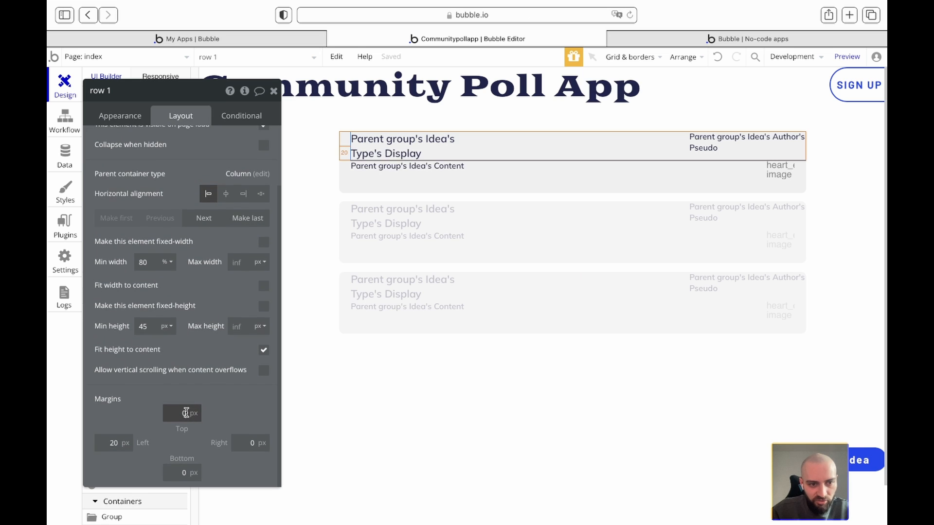
{"action": "type", "text": "10"}
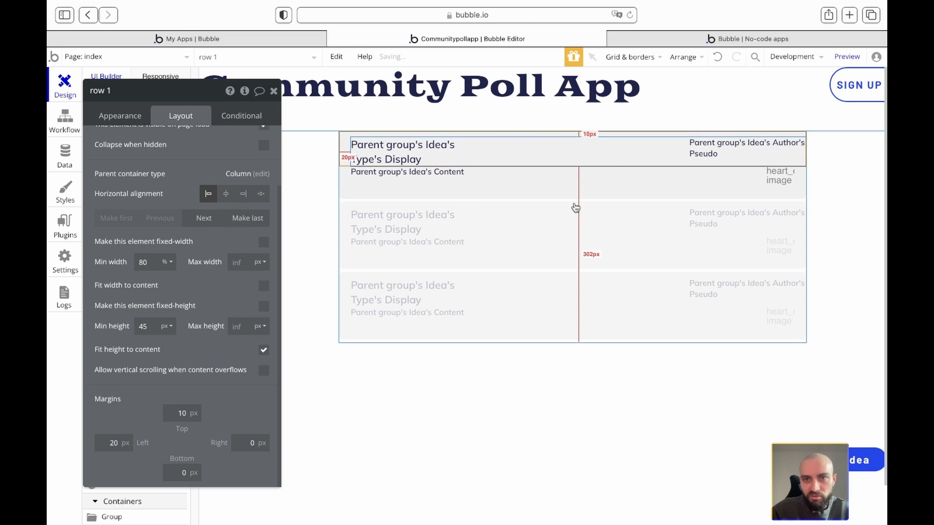
{"action": "left_click", "coordinate": [644, 42]}
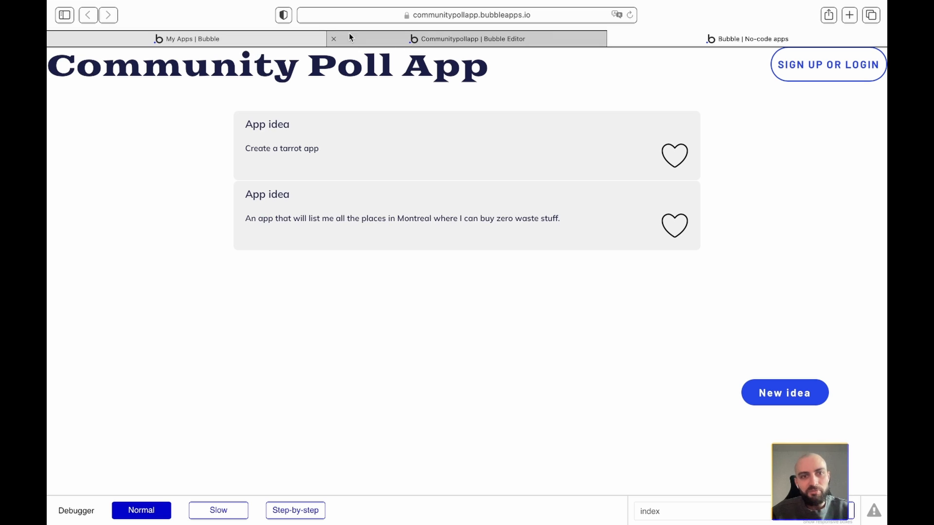
- Set the ideas repeating group's minimum row height to 130 px, then view the live preview
{"action": "left_click", "coordinate": [408, 39]}
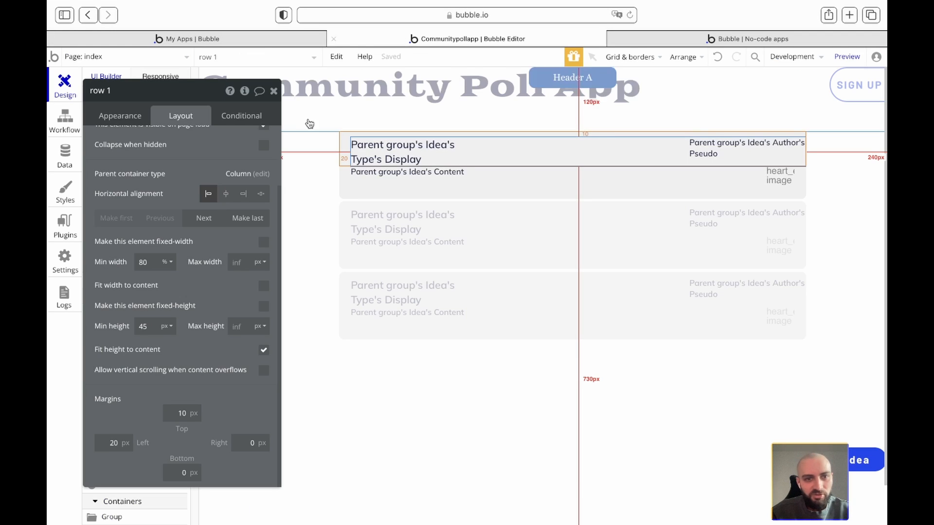
{"action": "left_click", "coordinate": [302, 152]}
{"action": "left_click_drag", "start_coordinate": [212, 96], "coordinate": [320, 118]}
{"action": "left_click", "coordinate": [137, 267]}
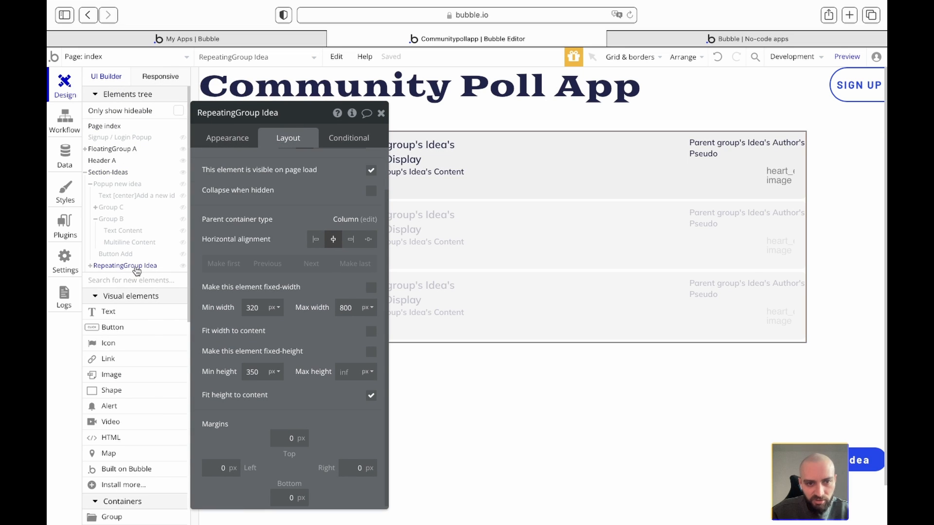
{"action": "scroll", "coordinate": [301, 379], "scroll_direction": "down", "scroll_amount": 1}
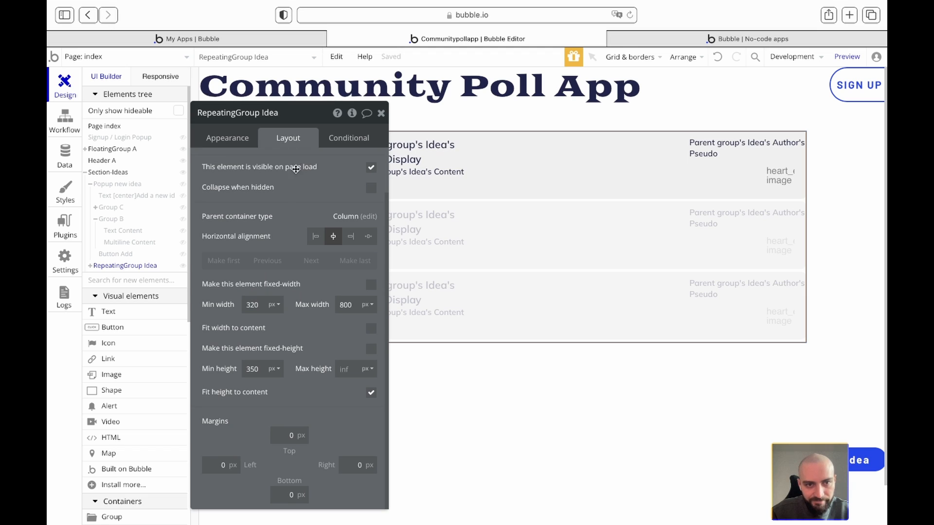
{"action": "left_click", "coordinate": [240, 139]}
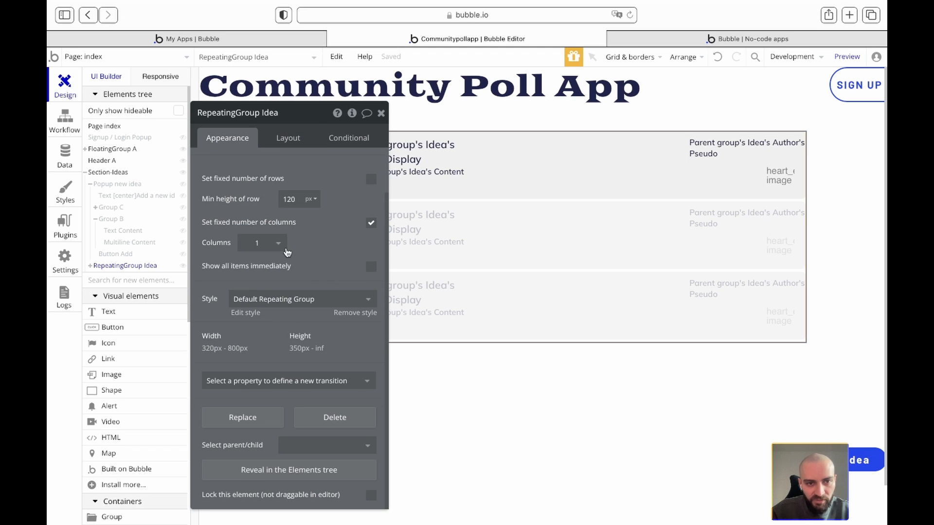
{"action": "type", "text": "130"}
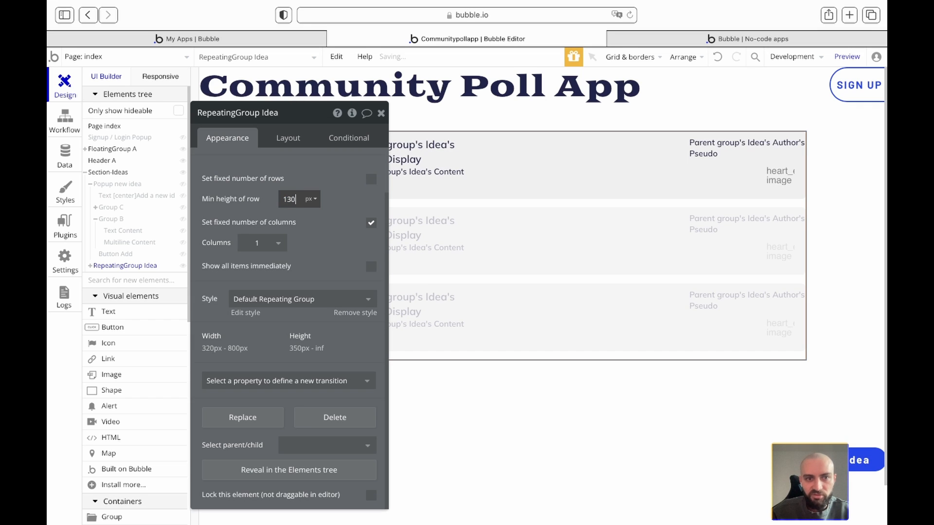
{"action": "left_click", "coordinate": [381, 113]}
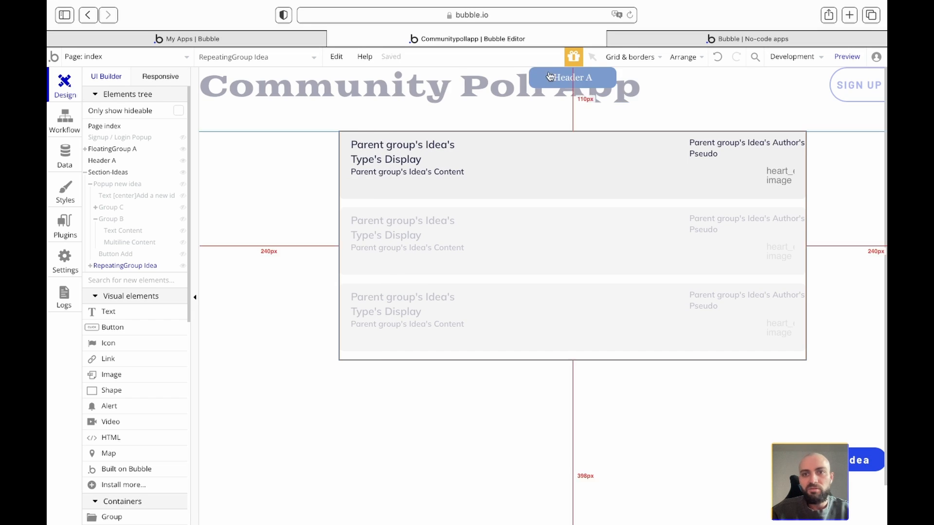
{"action": "left_click", "coordinate": [643, 38]}
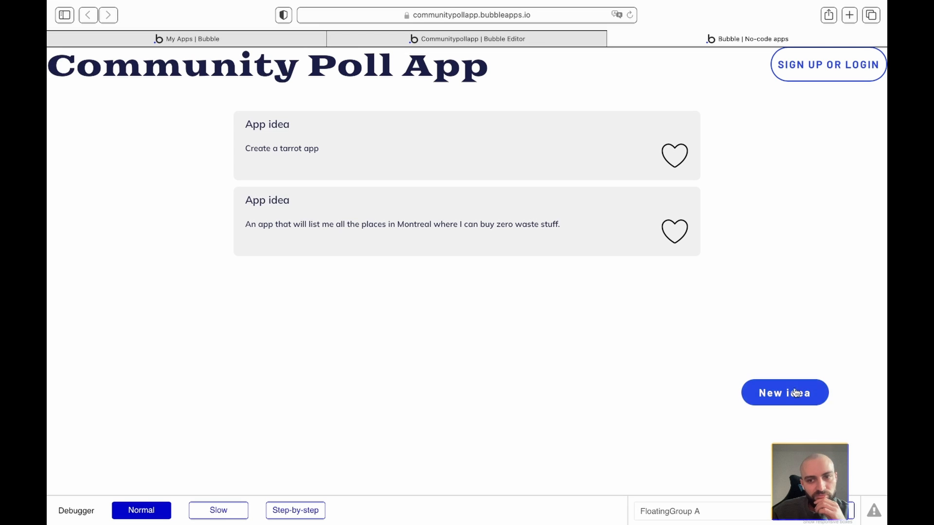
- Glance at the My Apps list, then go back to the Communitypollapp editor
{"action": "left_click", "coordinate": [252, 38]}
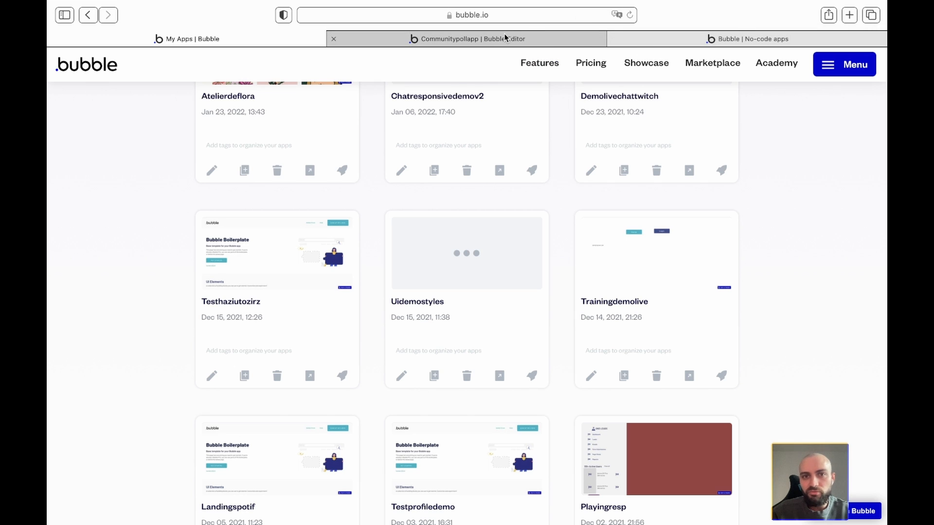
{"action": "left_click", "coordinate": [579, 39]}
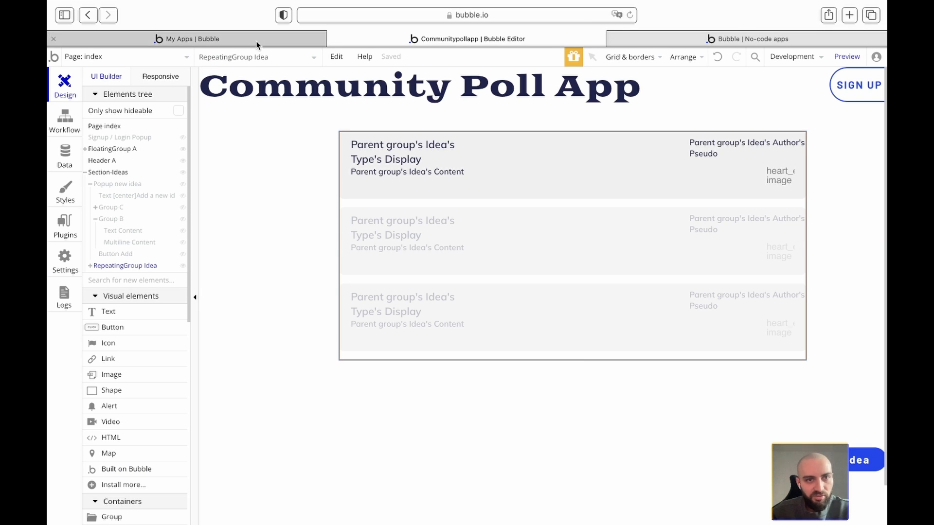
{"action": "left_click", "coordinate": [313, 60]}
- Select Button New idea and add another conditional rule to it
{"action": "type", "text": "ne"}
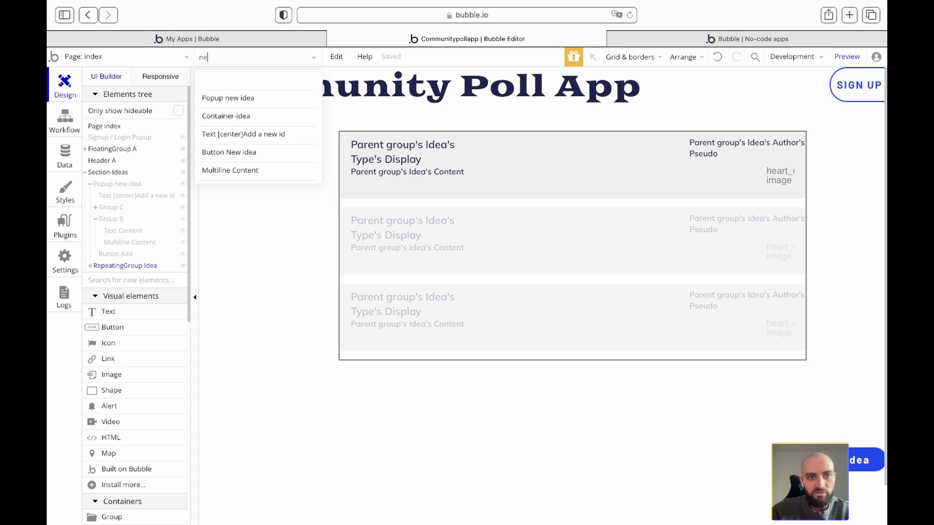
{"action": "left_click", "coordinate": [248, 153]}
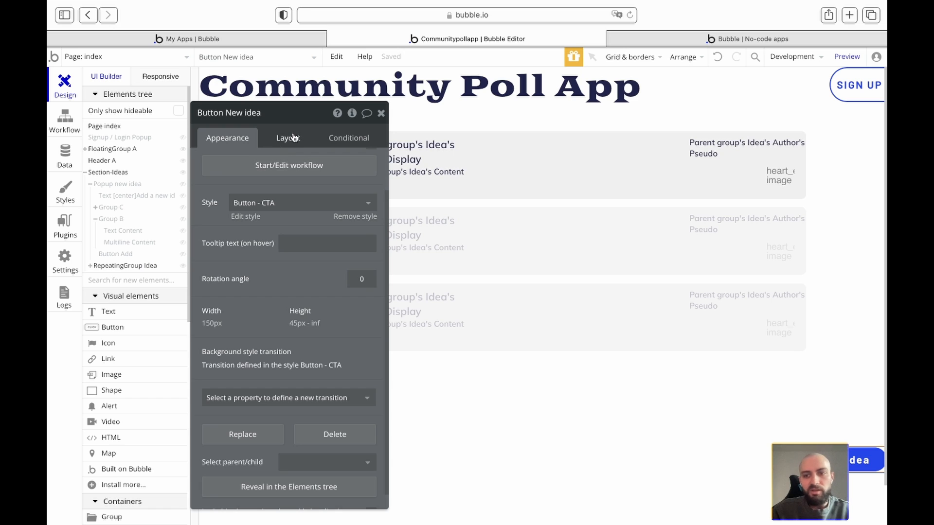
{"action": "left_click", "coordinate": [360, 139]}
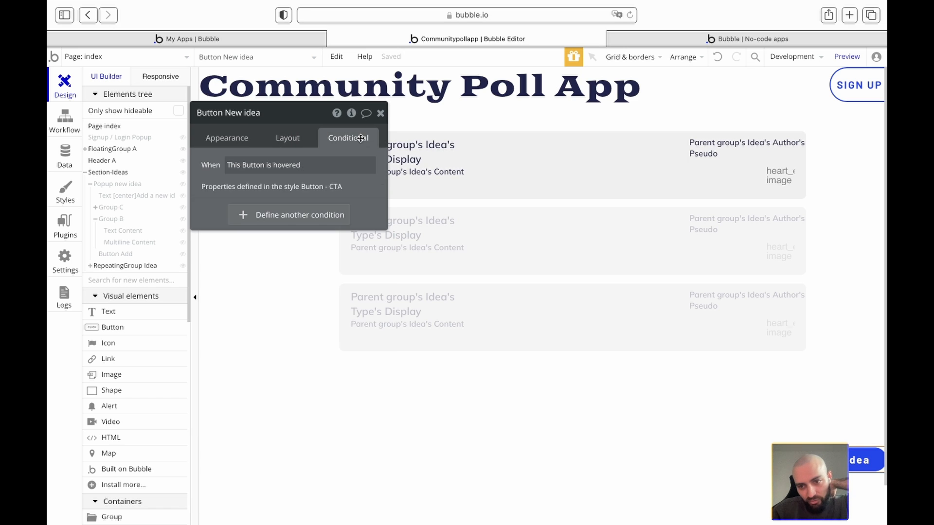
{"action": "left_click", "coordinate": [246, 217]}
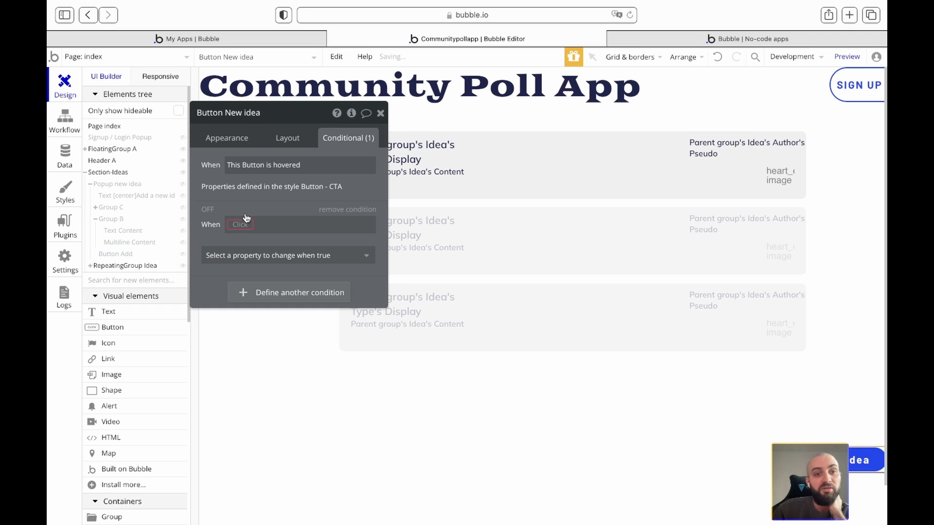
{"action": "left_click", "coordinate": [240, 225]}
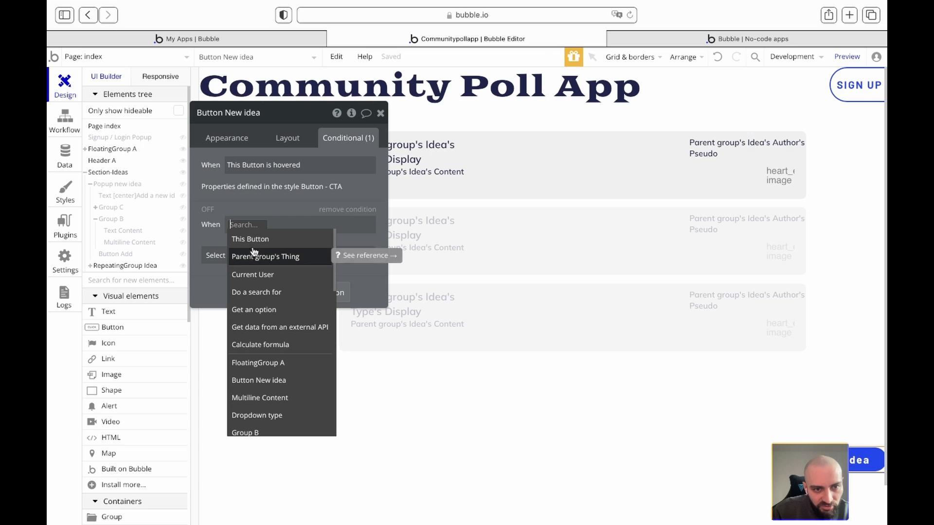
{"action": "left_click", "coordinate": [252, 239]}
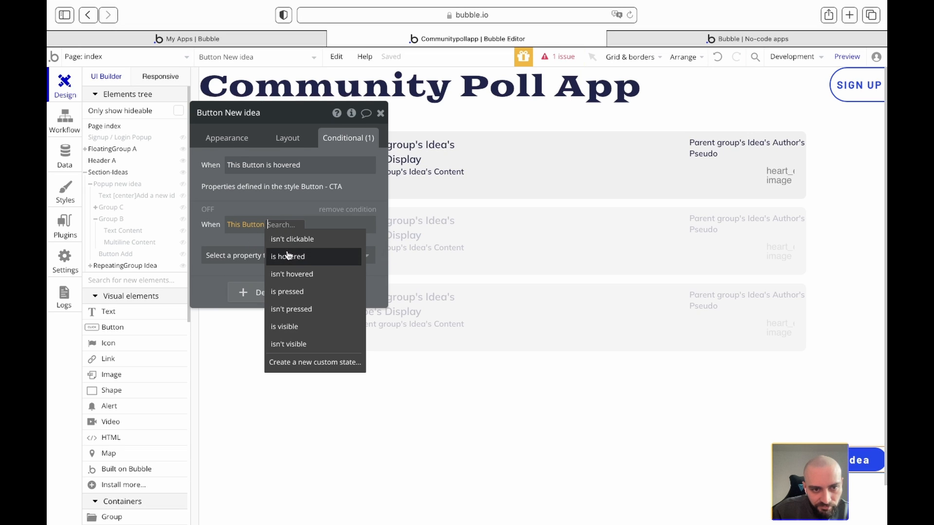
{"action": "left_click", "coordinate": [288, 344]}
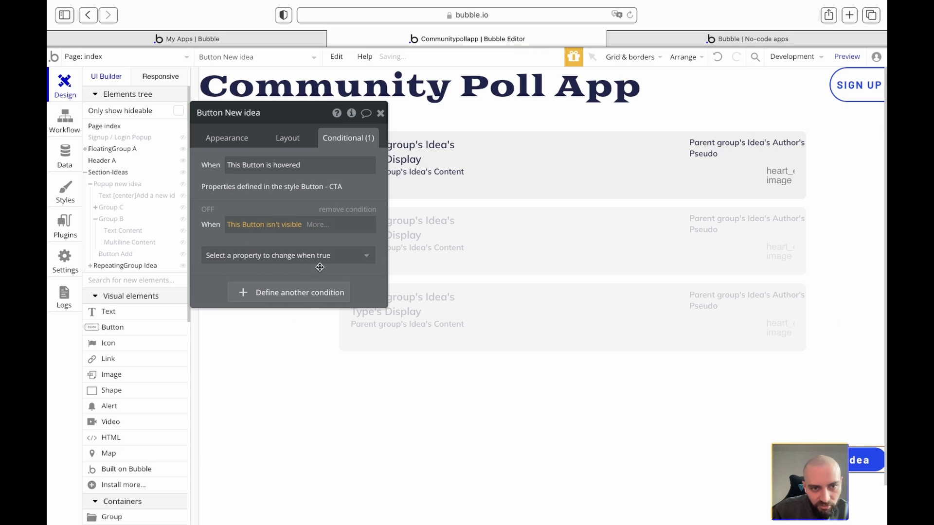
{"action": "left_click", "coordinate": [320, 257]}
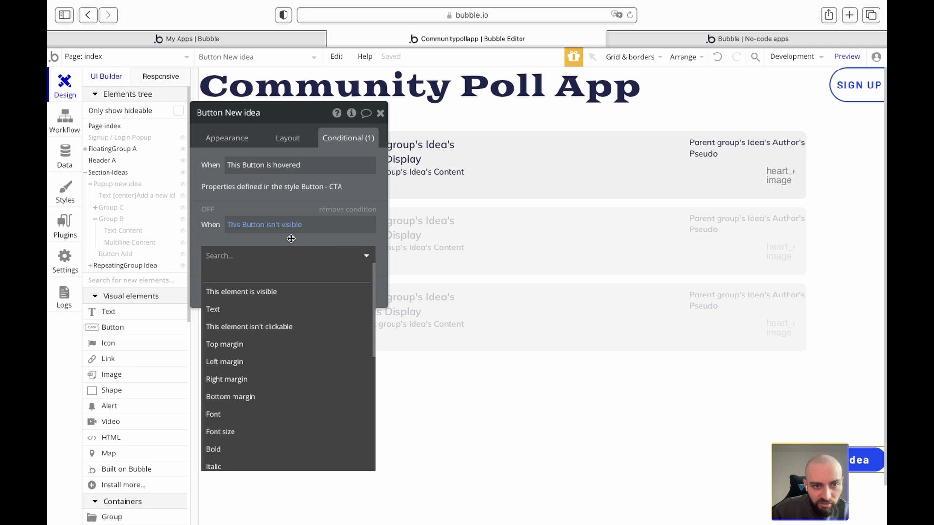
- Make the condition 'Current User is logged out' change This element is visible
{"action": "left_click", "coordinate": [282, 225]}
{"action": "key", "text": "BackSpace"}
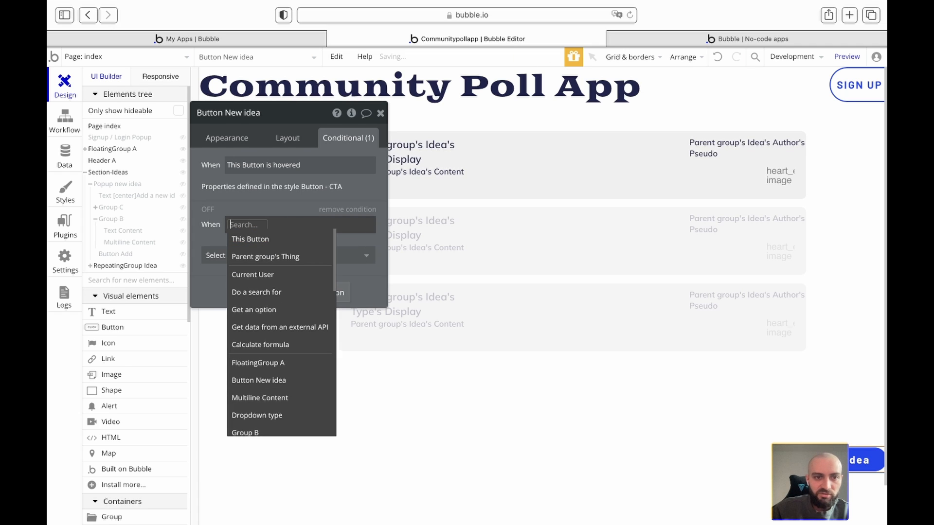
{"action": "type", "text": "cu"}
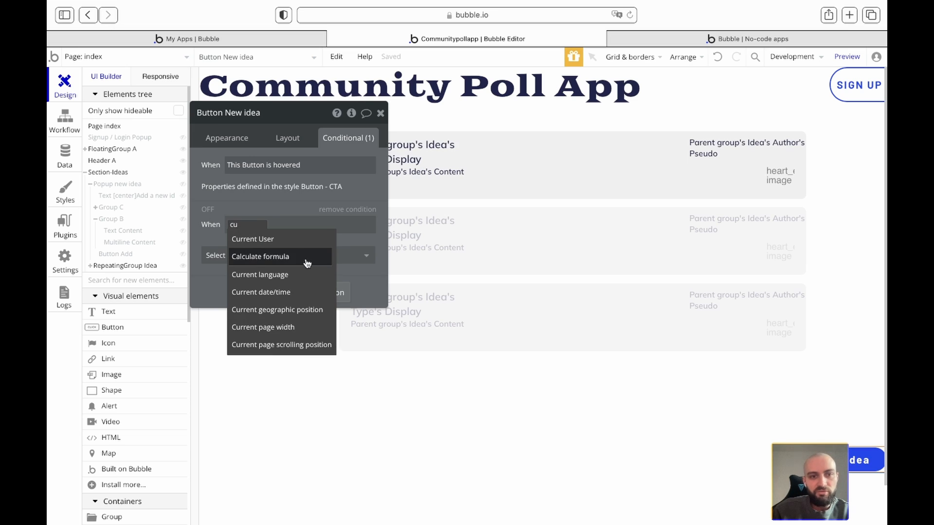
{"action": "left_click", "coordinate": [297, 239]}
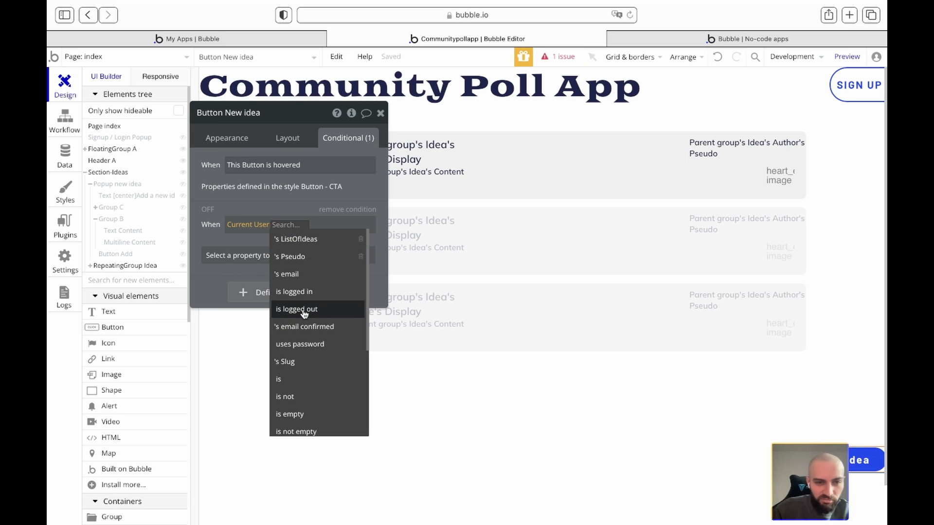
{"action": "scroll", "coordinate": [304, 314], "scroll_direction": "down", "scroll_amount": 4}
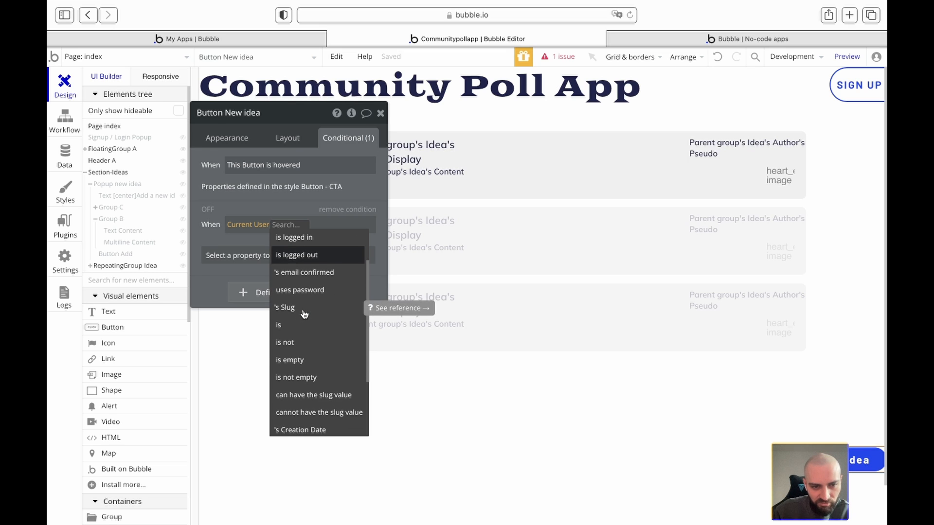
{"action": "scroll", "coordinate": [304, 314], "scroll_direction": "down", "scroll_amount": 2}
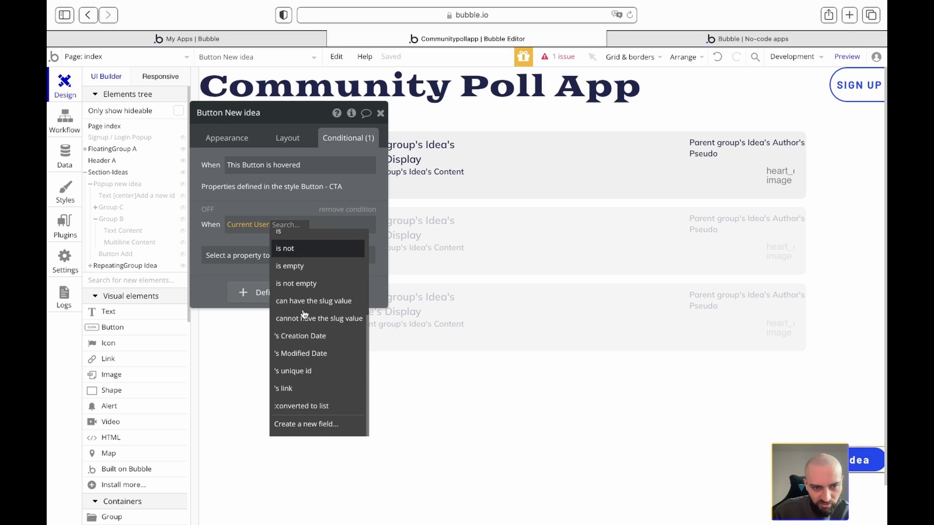
{"action": "scroll", "coordinate": [305, 311], "scroll_direction": "up", "scroll_amount": 5}
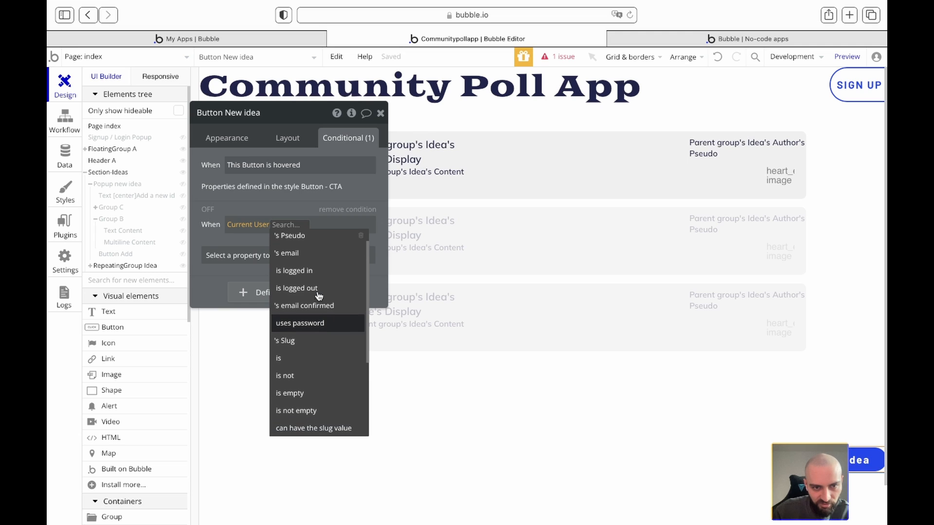
{"action": "scroll", "coordinate": [306, 310], "scroll_direction": "up", "scroll_amount": 2}
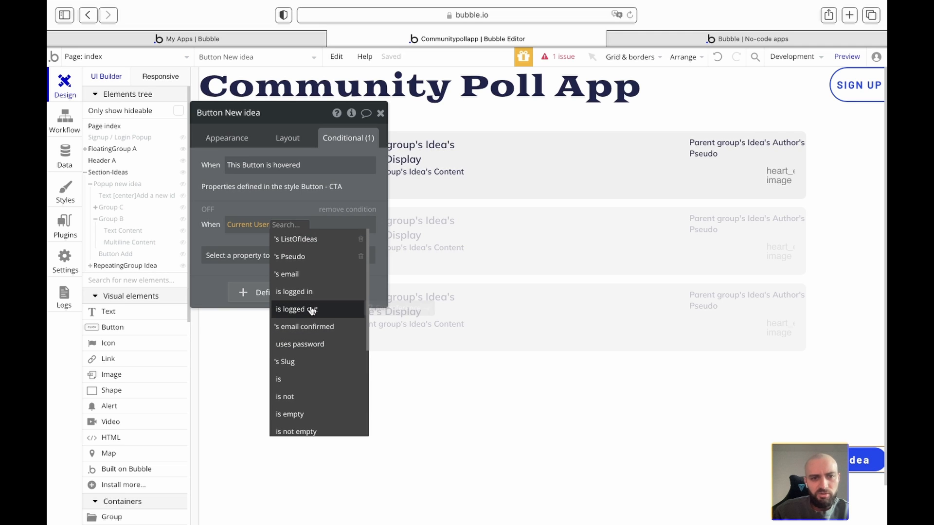
{"action": "left_click", "coordinate": [311, 310]}
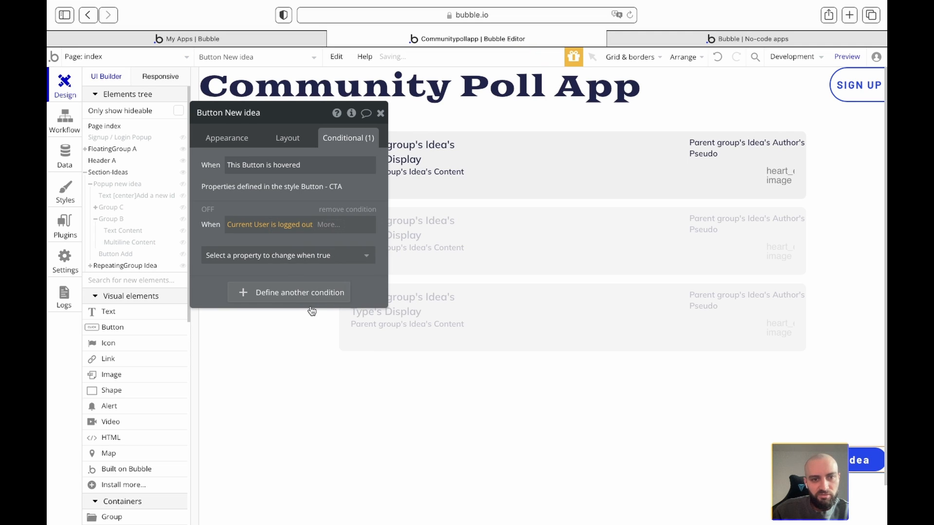
{"action": "left_click", "coordinate": [309, 256]}
{"action": "left_click", "coordinate": [252, 292]}
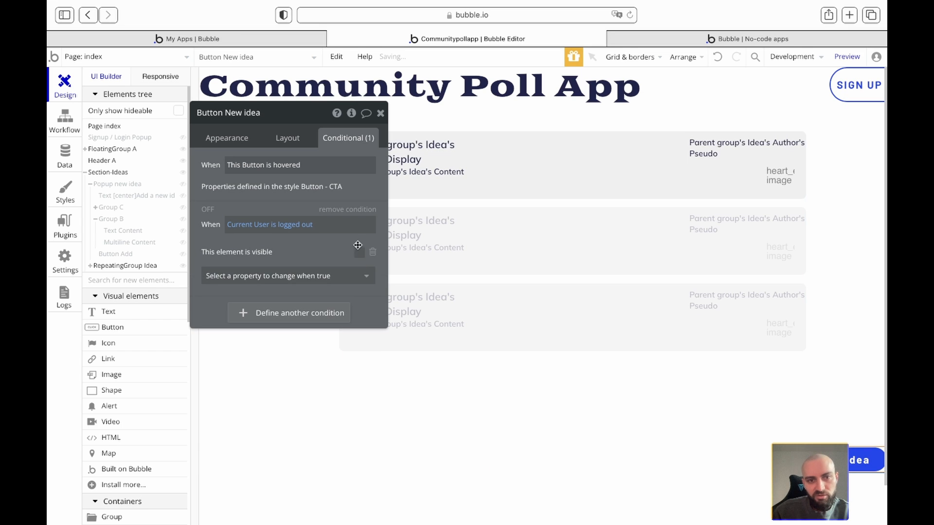
{"action": "left_click", "coordinate": [380, 113]}
{"action": "left_click", "coordinate": [681, 36]}
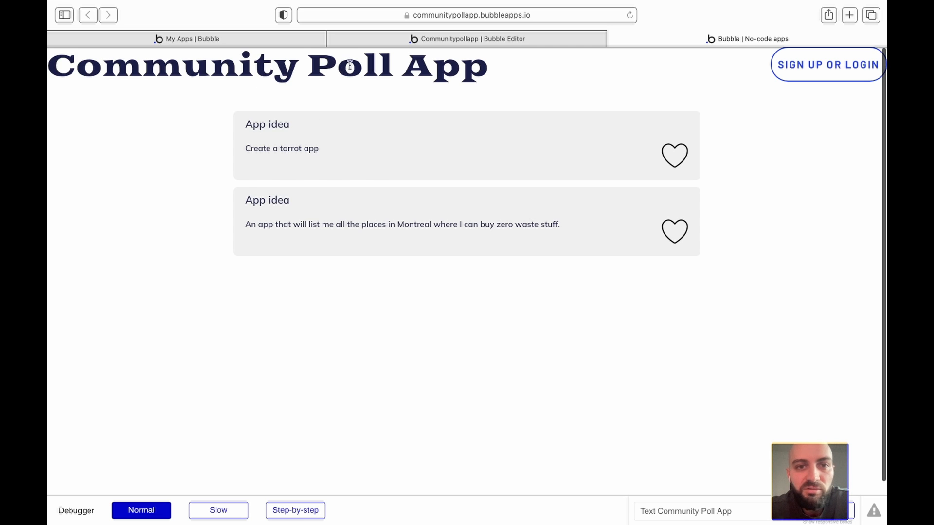
- Check the live preview with the New idea button hidden, then return to the editor
{"action": "left_click_drag", "start_coordinate": [342, 65], "coordinate": [378, 72]}
{"action": "left_click", "coordinate": [377, 73]}
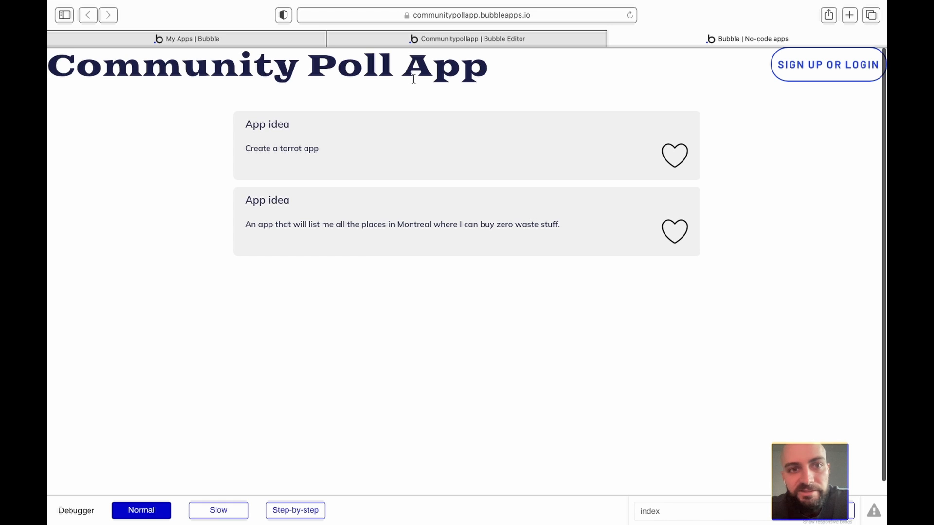
{"action": "mouse_move", "coordinate": [410, 42]}
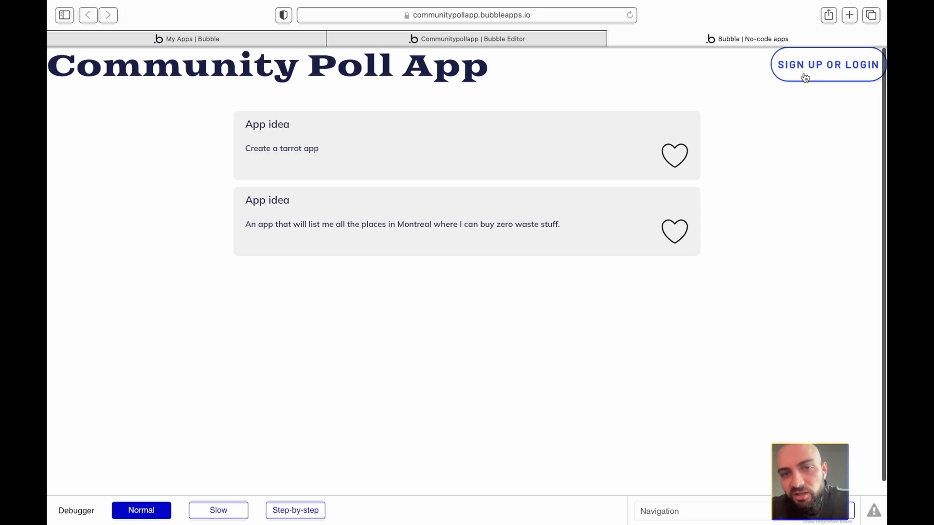
{"action": "left_click", "coordinate": [415, 43]}
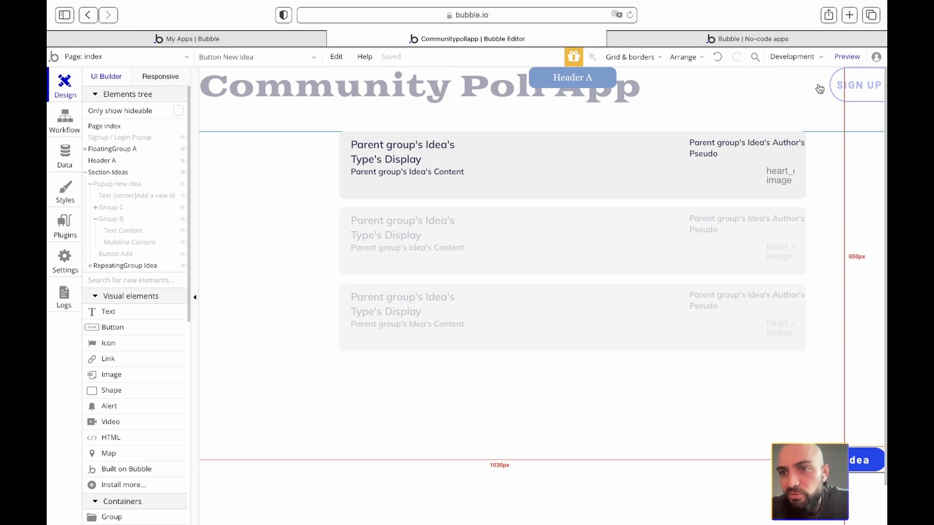
- Briefly open the New idea button's settings, then switch to the app's styles page
{"action": "scroll", "coordinate": [688, 424], "scroll_direction": "down", "scroll_amount": 1}
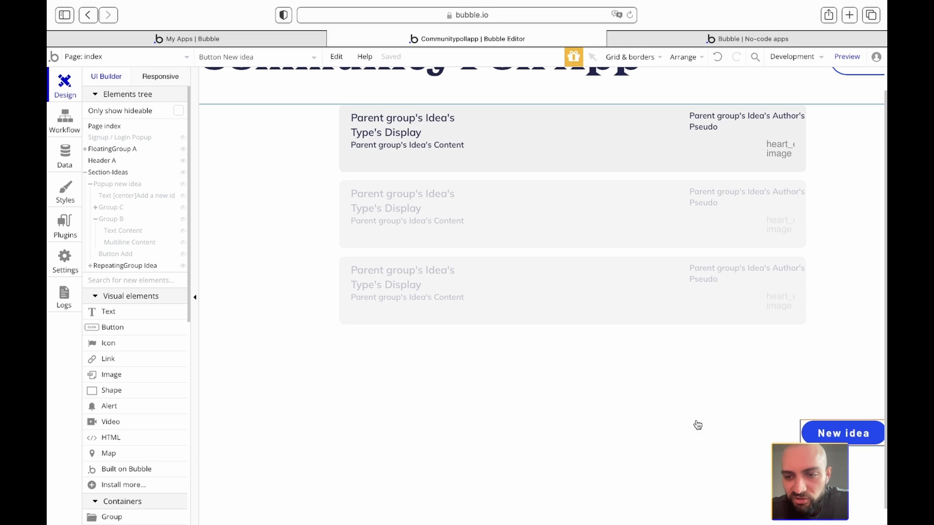
{"action": "double_click", "coordinate": [814, 432]}
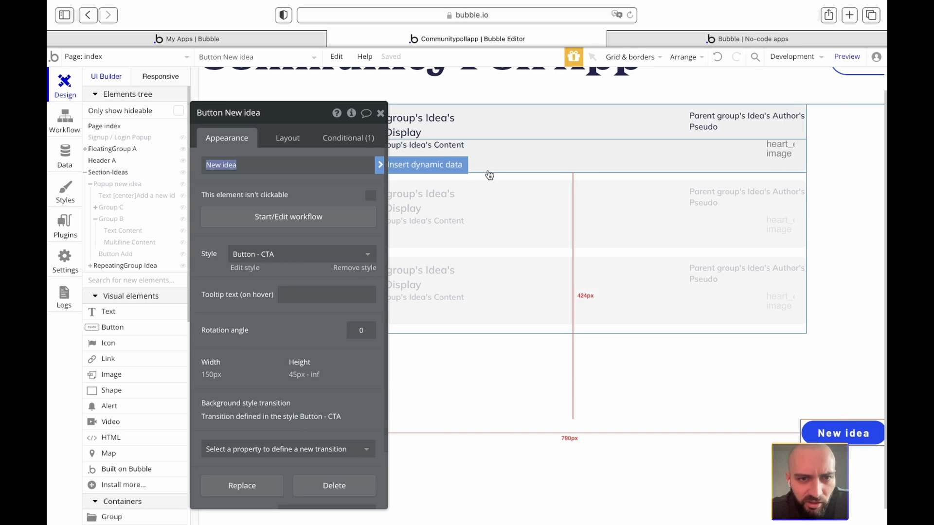
{"action": "left_click", "coordinate": [381, 115]}
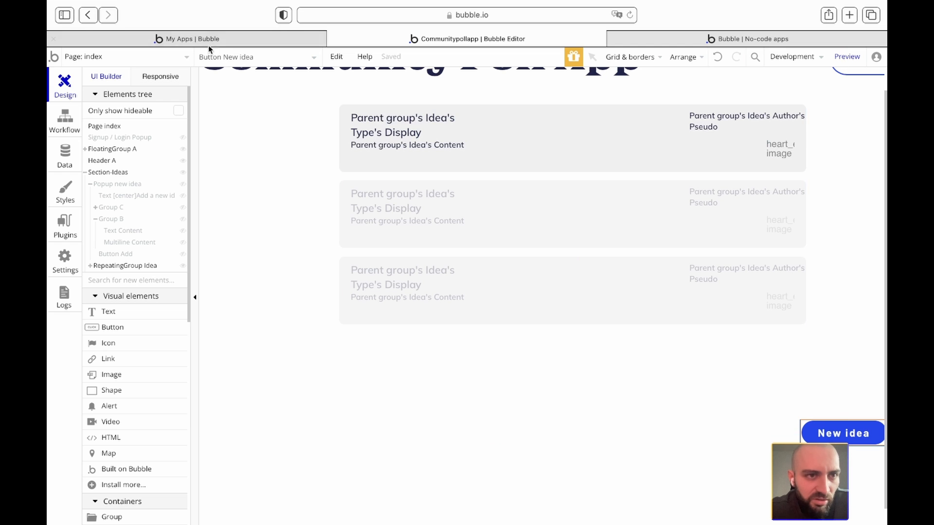
{"action": "left_click", "coordinate": [171, 57]}
{"action": "left_click", "coordinate": [269, 98]}
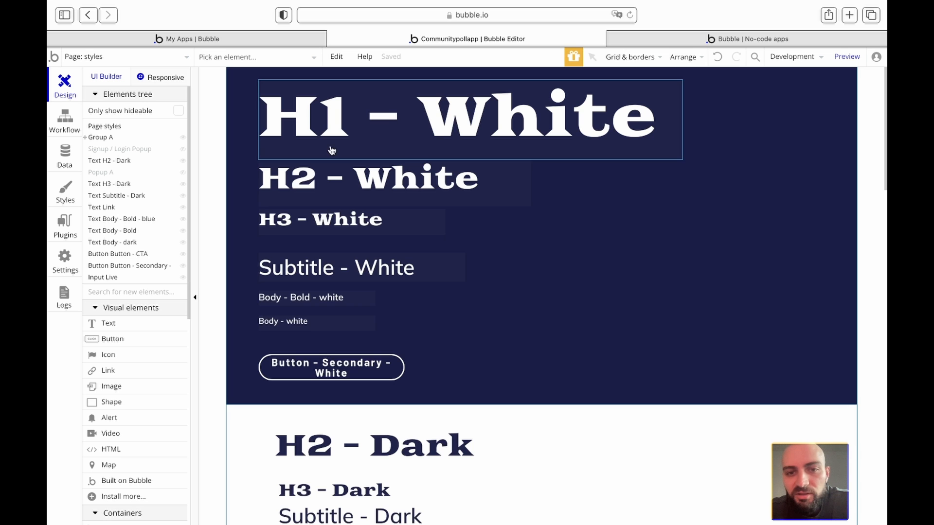
- Change the Button - CTA style background from #1747F2 to pure blue #0000FF
{"action": "scroll", "coordinate": [360, 298], "scroll_direction": "down", "scroll_amount": 6}
{"action": "double_click", "coordinate": [349, 379]}
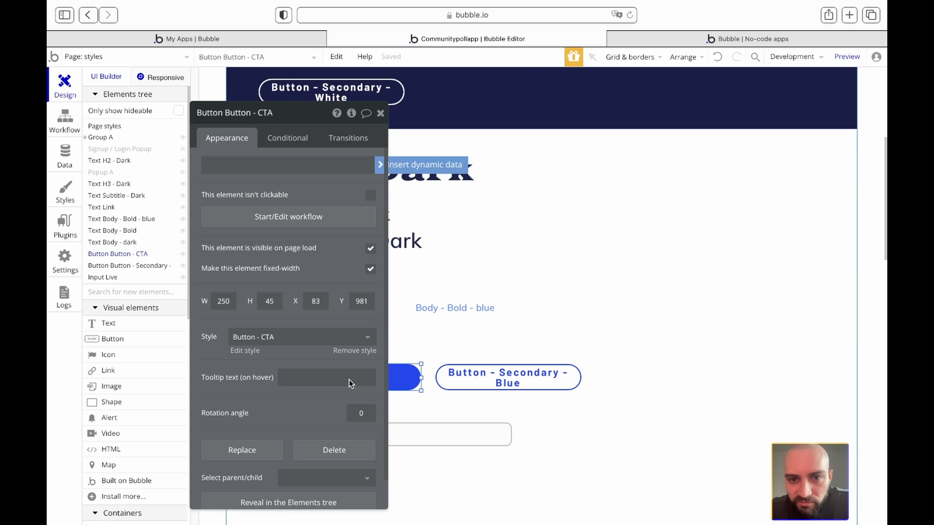
{"action": "left_click", "coordinate": [248, 351]}
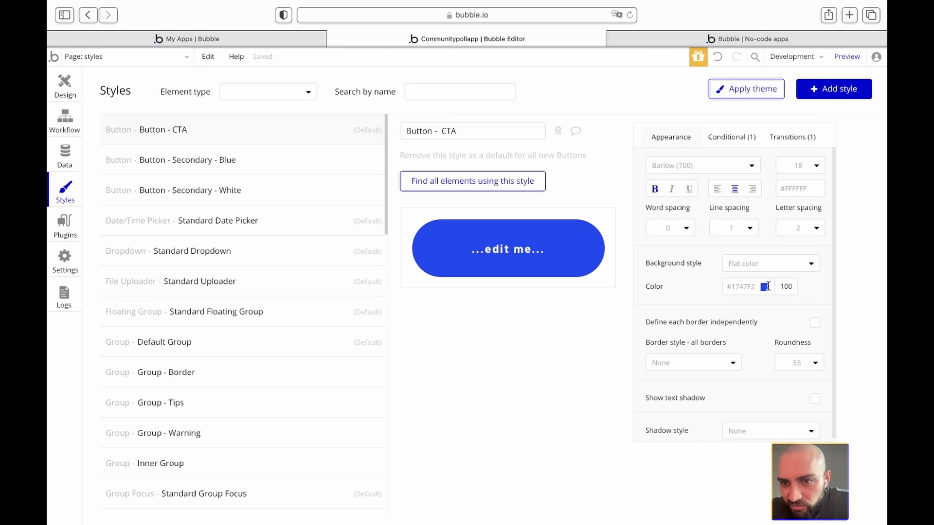
{"action": "left_click", "coordinate": [766, 287]}
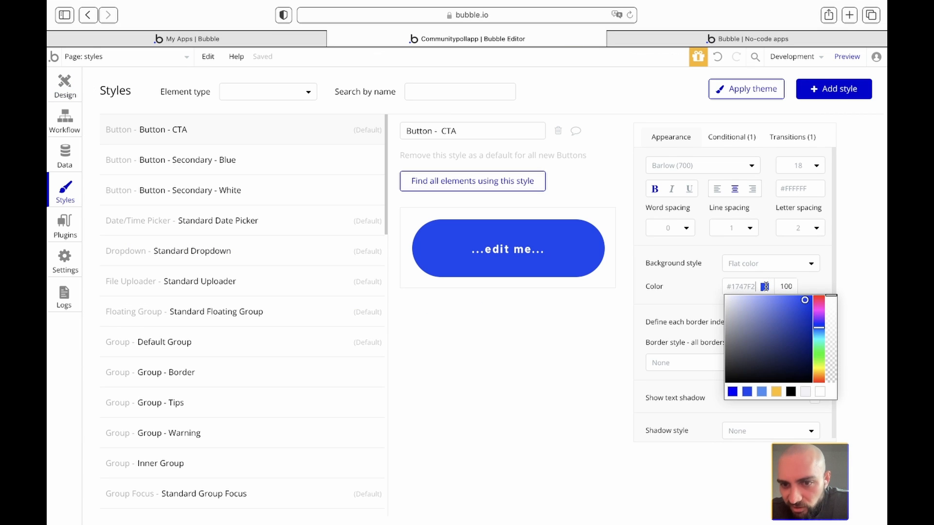
{"action": "left_click", "coordinate": [733, 392]}
{"action": "left_click", "coordinate": [701, 298]}
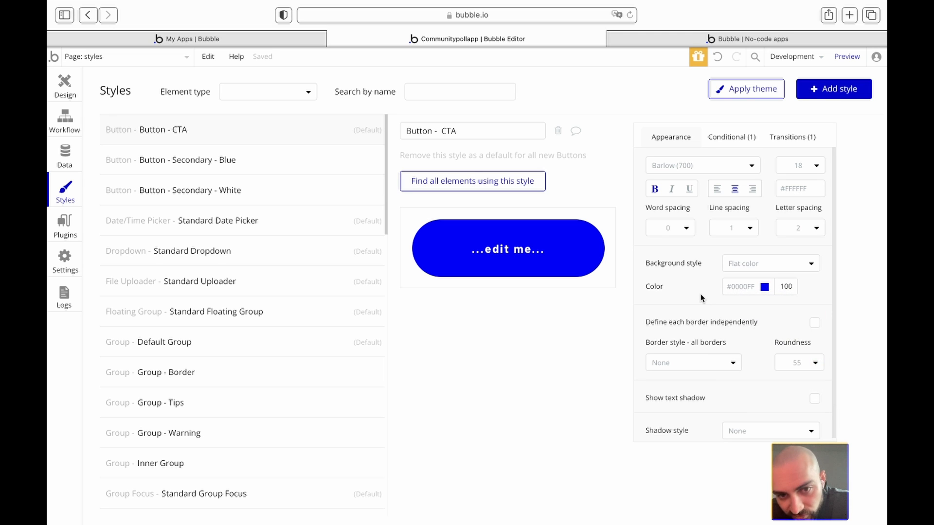
{"action": "left_click", "coordinate": [59, 89]}
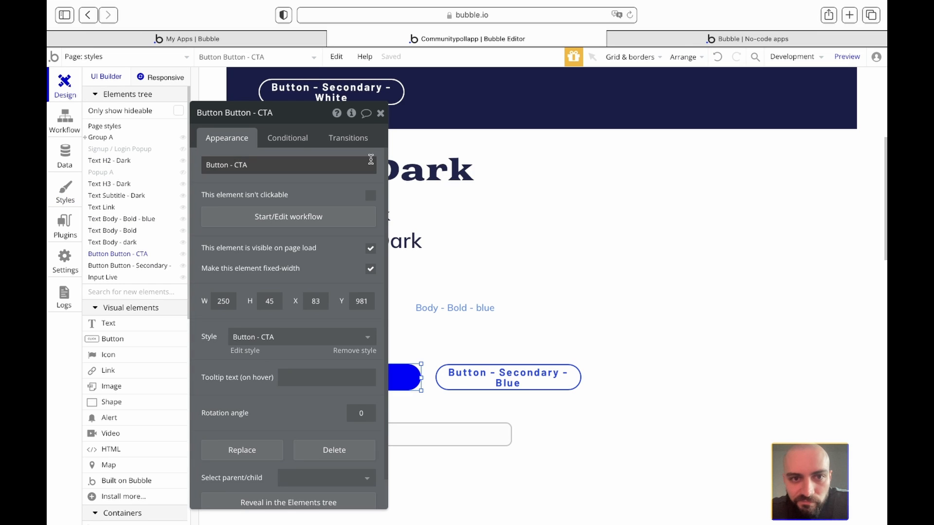
- Open the H2 - Dark text's style for editing, then return to the design canvas
{"action": "left_click", "coordinate": [381, 118]}
{"action": "scroll", "coordinate": [413, 201], "scroll_direction": "up", "scroll_amount": 6}
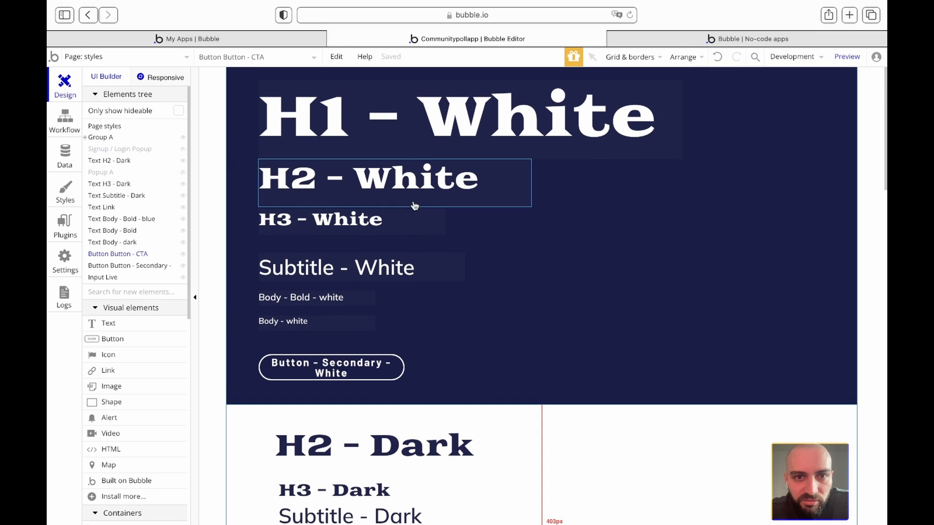
{"action": "scroll", "coordinate": [431, 149], "scroll_direction": "down", "scroll_amount": 4}
{"action": "double_click", "coordinate": [388, 258]}
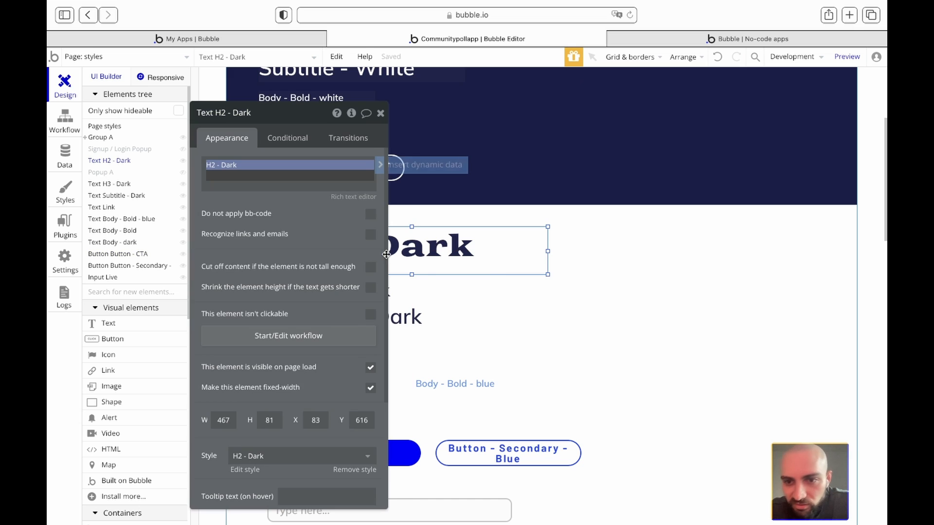
{"action": "scroll", "coordinate": [306, 407], "scroll_direction": "down", "scroll_amount": 3}
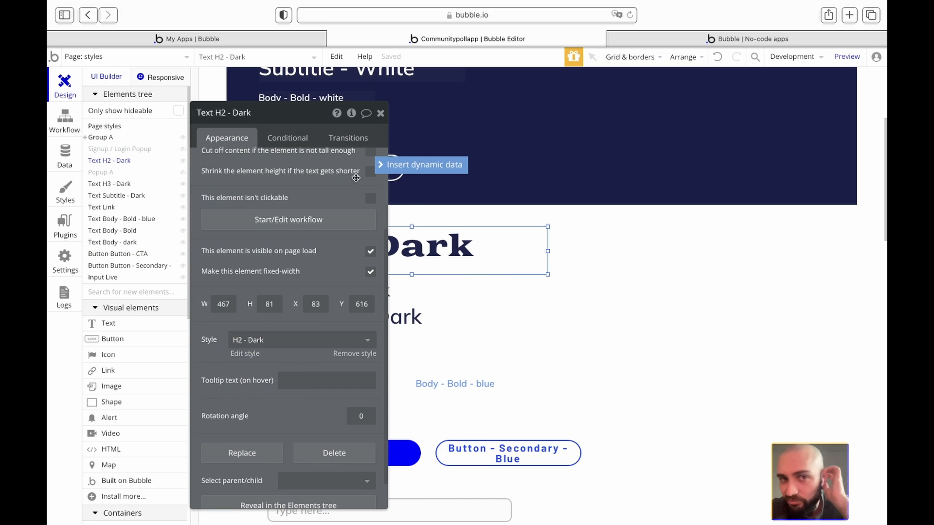
{"action": "left_click", "coordinate": [245, 354]}
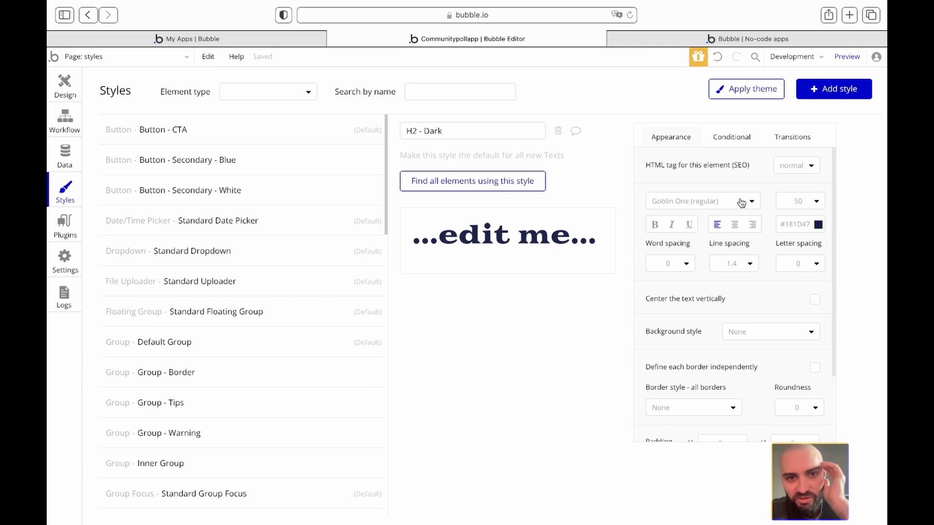
{"action": "left_click", "coordinate": [68, 88]}
{"action": "left_click", "coordinate": [380, 113]}
- On the index page, open reusable Header A and the Community Poll App title's properties
{"action": "scroll", "coordinate": [382, 119], "scroll_direction": "up", "scroll_amount": 5}
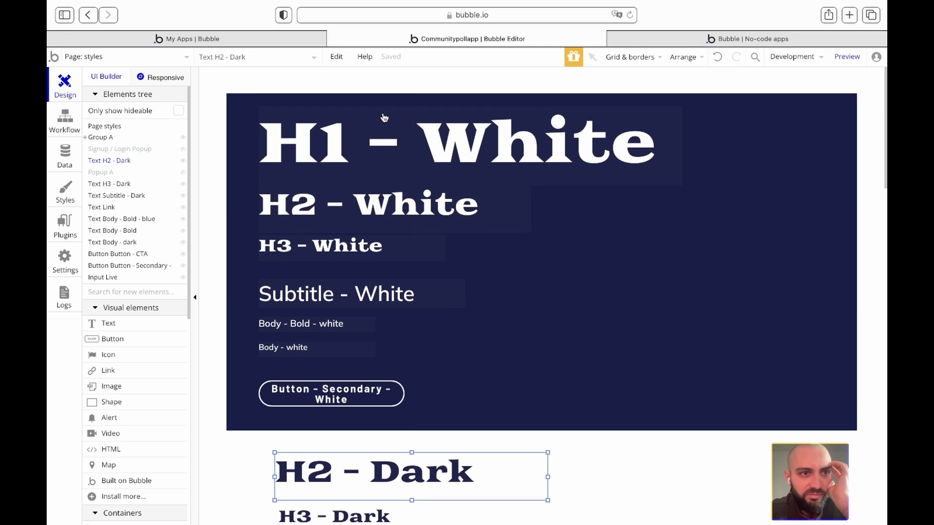
{"action": "left_click", "coordinate": [163, 57]}
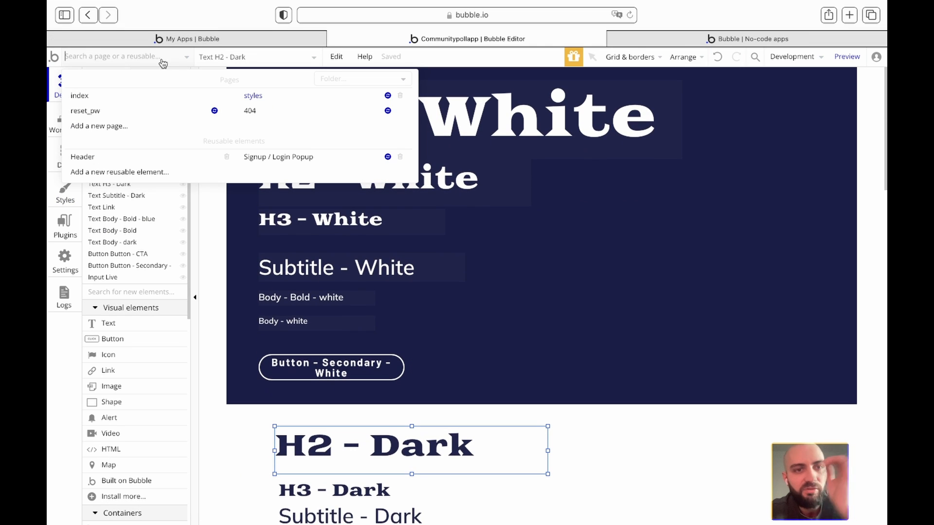
{"action": "left_click", "coordinate": [140, 100]}
{"action": "double_click", "coordinate": [480, 101]}
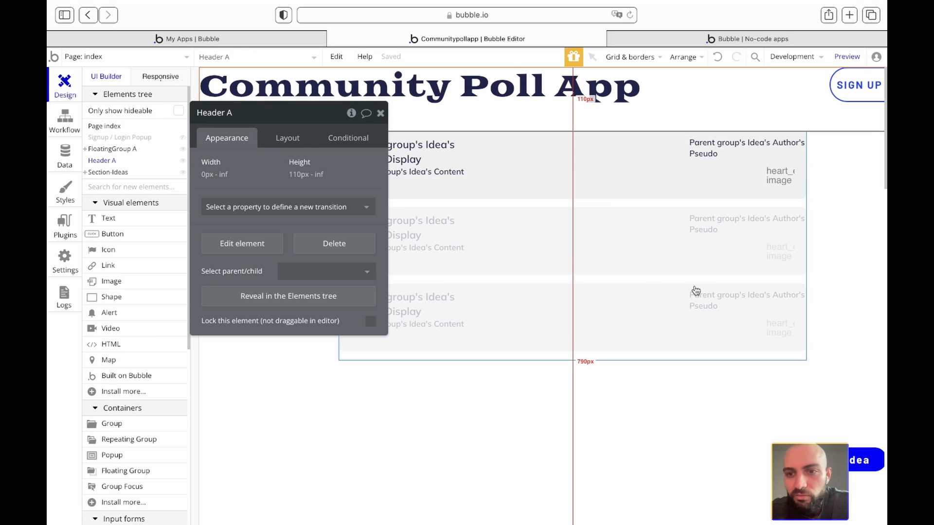
{"action": "left_click", "coordinate": [257, 243]}
{"action": "double_click", "coordinate": [438, 90]}
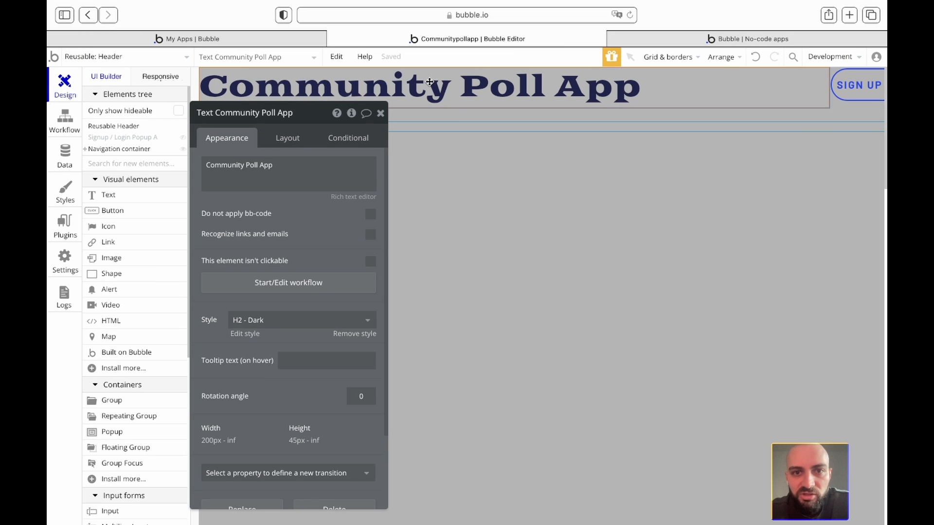
- Change the H2 - Dark style's font from Goblin One to Poppins (regular) and reload the live app
{"action": "left_click", "coordinate": [244, 334]}
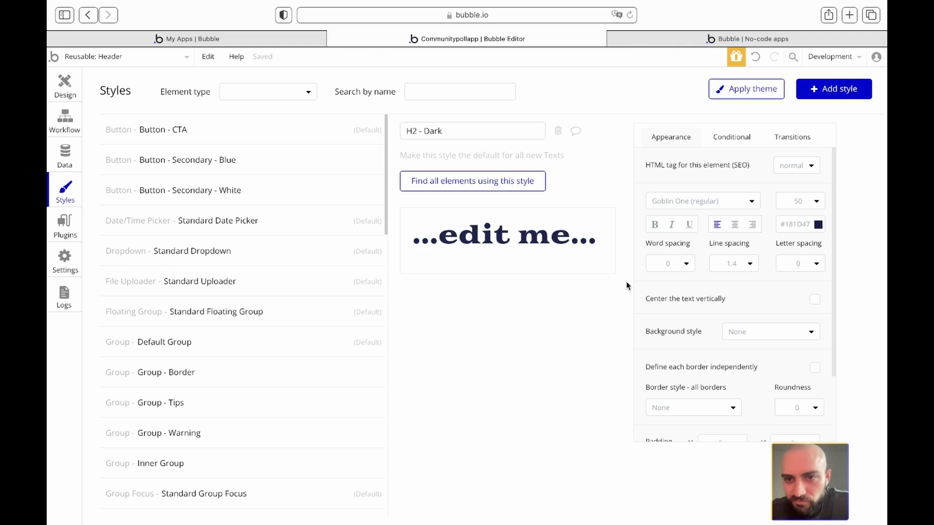
{"action": "left_click", "coordinate": [753, 205]}
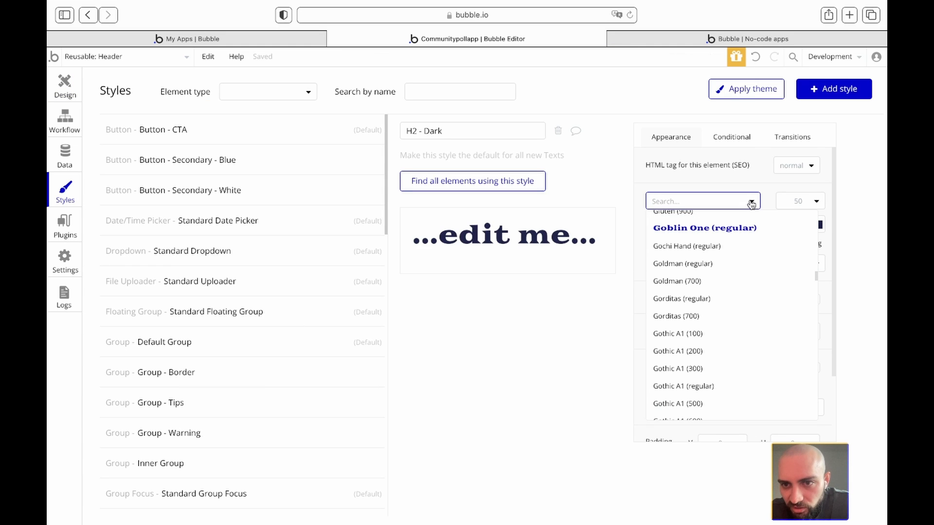
{"action": "scroll", "coordinate": [719, 351], "scroll_direction": "down", "scroll_amount": 1}
{"action": "type", "text": "pop"}
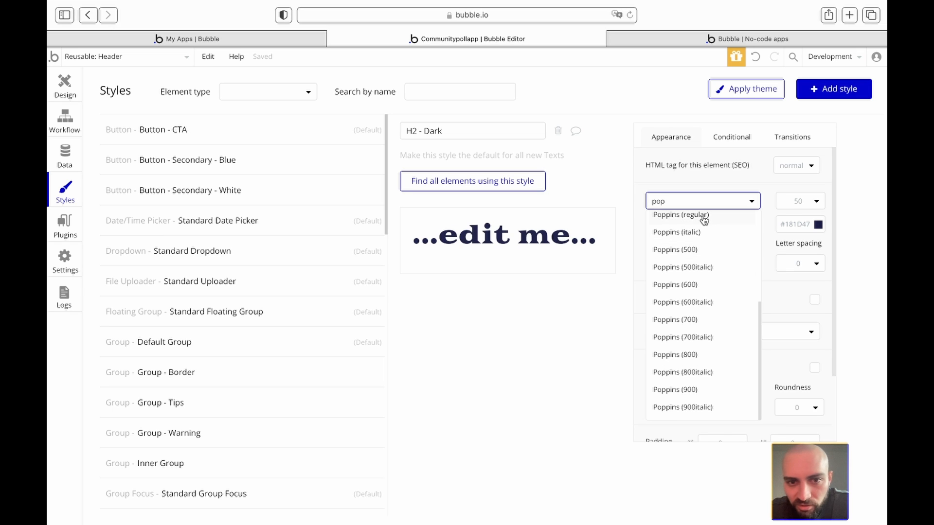
{"action": "left_click", "coordinate": [704, 216]}
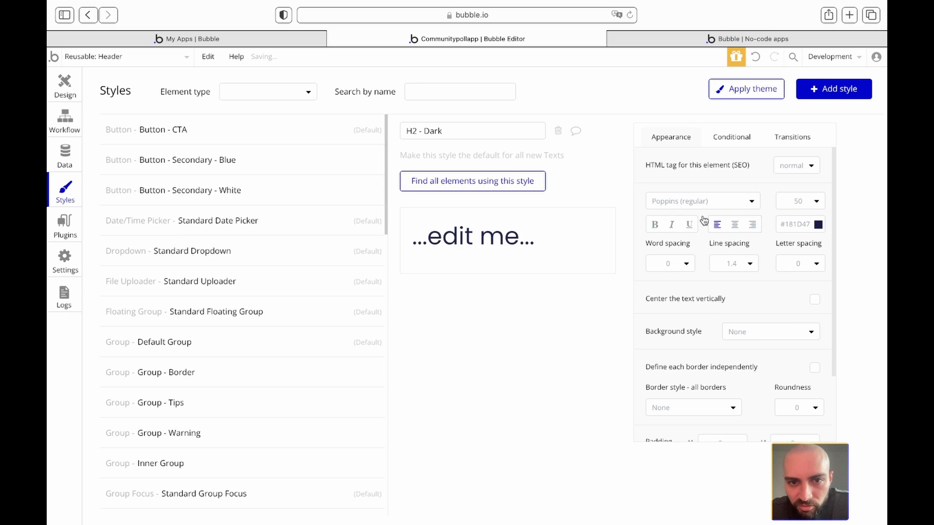
{"action": "left_click", "coordinate": [732, 206]}
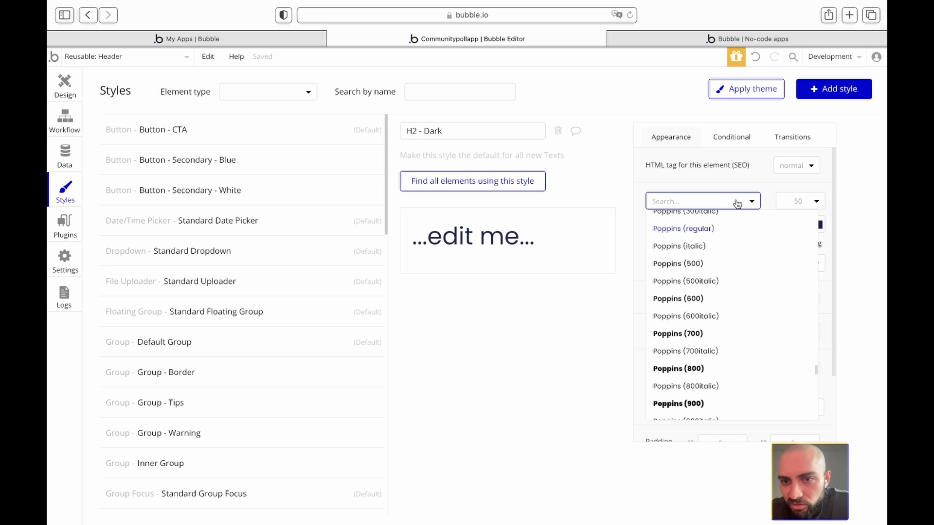
{"action": "left_click", "coordinate": [739, 204]}
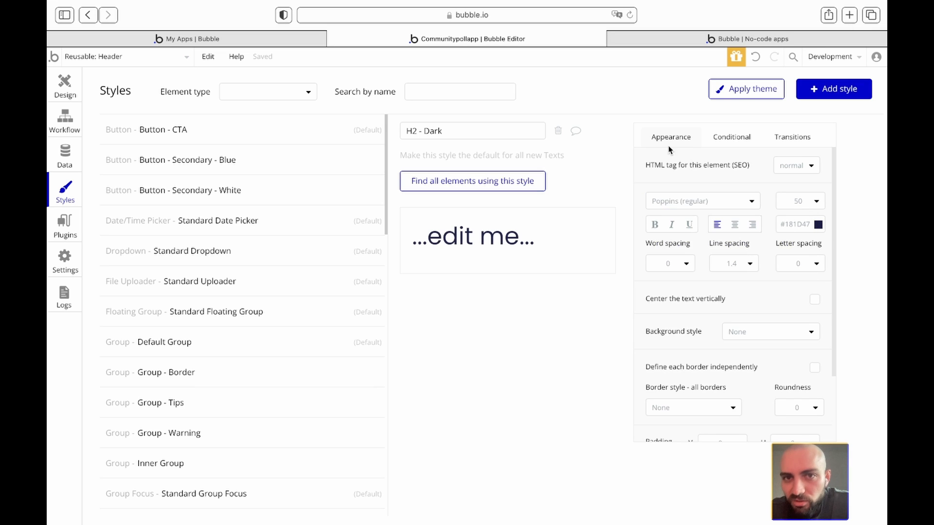
{"action": "left_click", "coordinate": [666, 39]}
{"action": "left_click", "coordinate": [566, 60]}
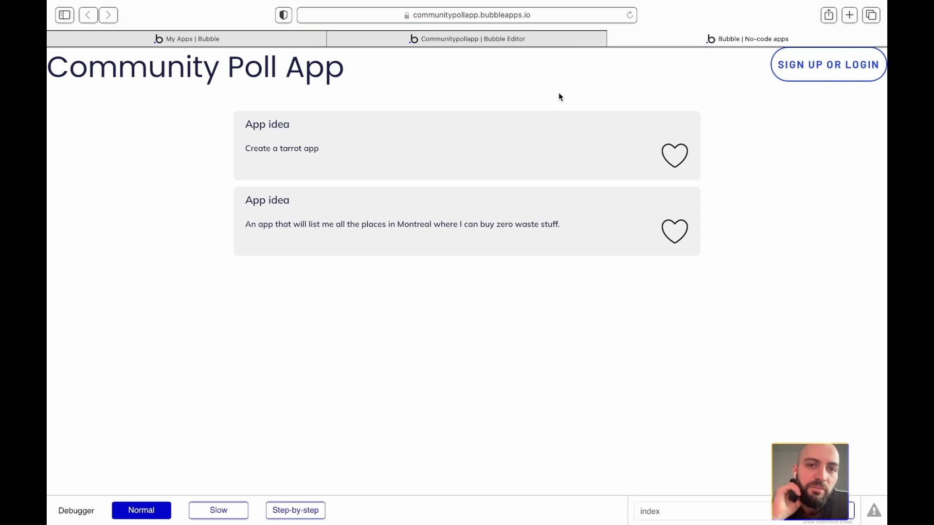
- Go back to the reusable Header's design canvas in the Bubble editor
{"action": "left_click", "coordinate": [394, 38]}
{"action": "left_click", "coordinate": [70, 88]}
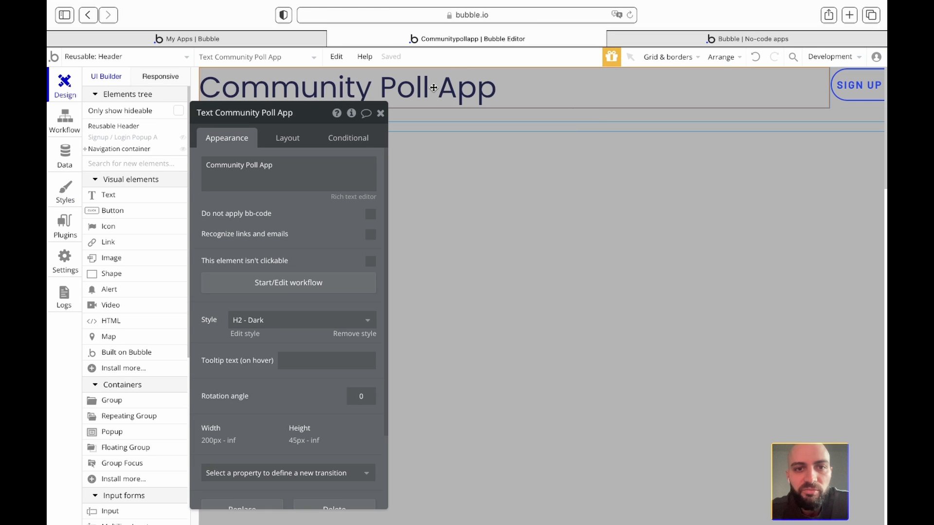
- Inspect the layout settings of the Community Poll App title and the Navigation element
{"action": "double_click", "coordinate": [434, 88]}
{"action": "left_click", "coordinate": [288, 141]}
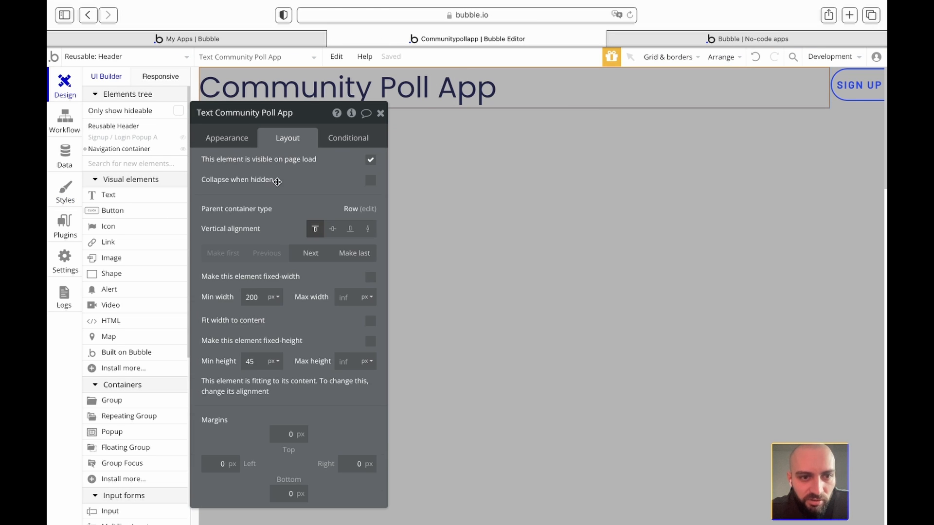
{"action": "left_click", "coordinate": [381, 115]}
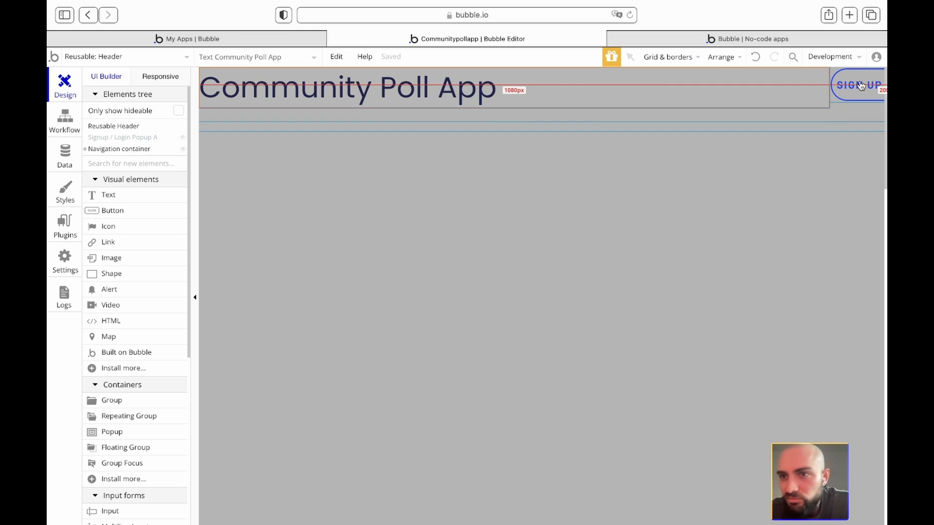
{"action": "double_click", "coordinate": [603, 86]}
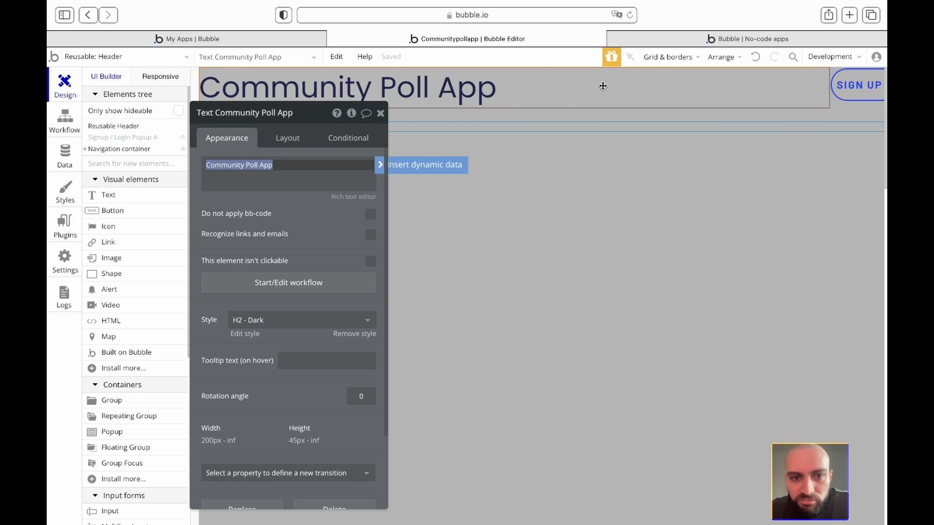
{"action": "left_click", "coordinate": [286, 142]}
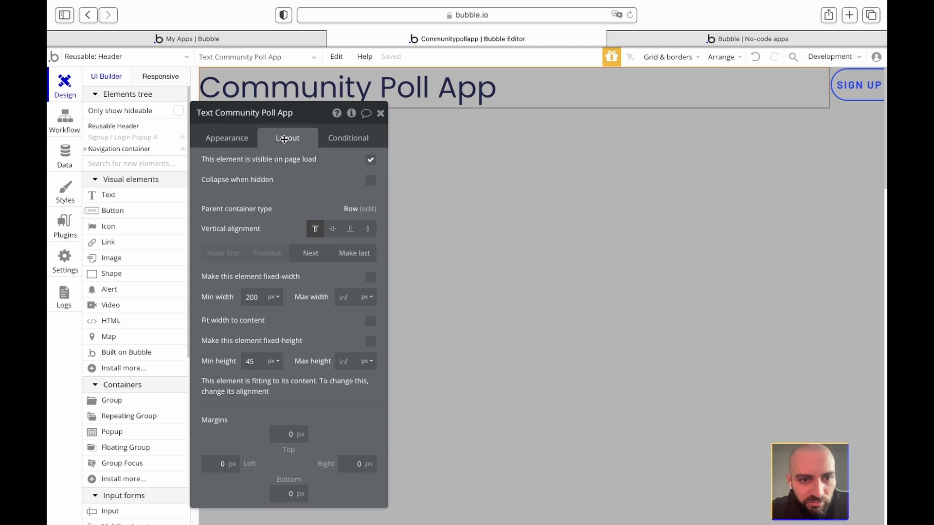
{"action": "left_click", "coordinate": [381, 113]}
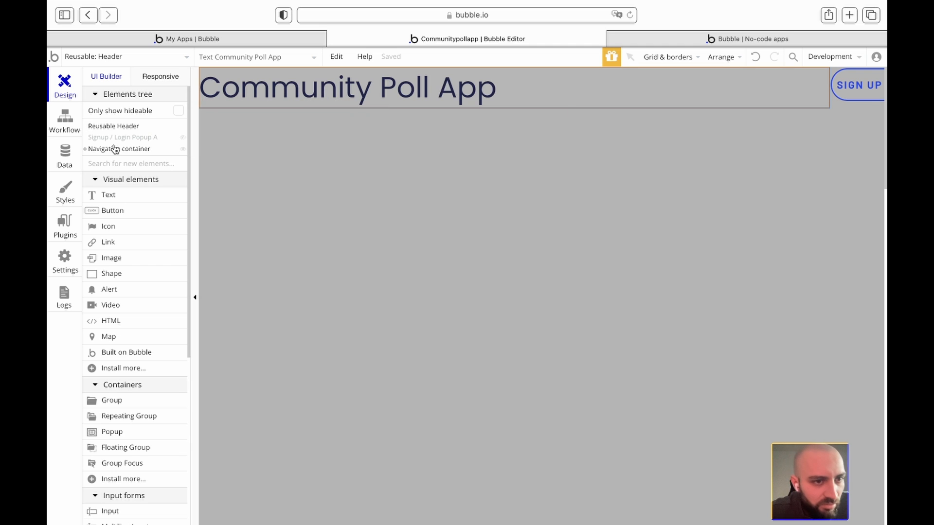
{"action": "left_click", "coordinate": [84, 150]}
{"action": "double_click", "coordinate": [109, 173]}
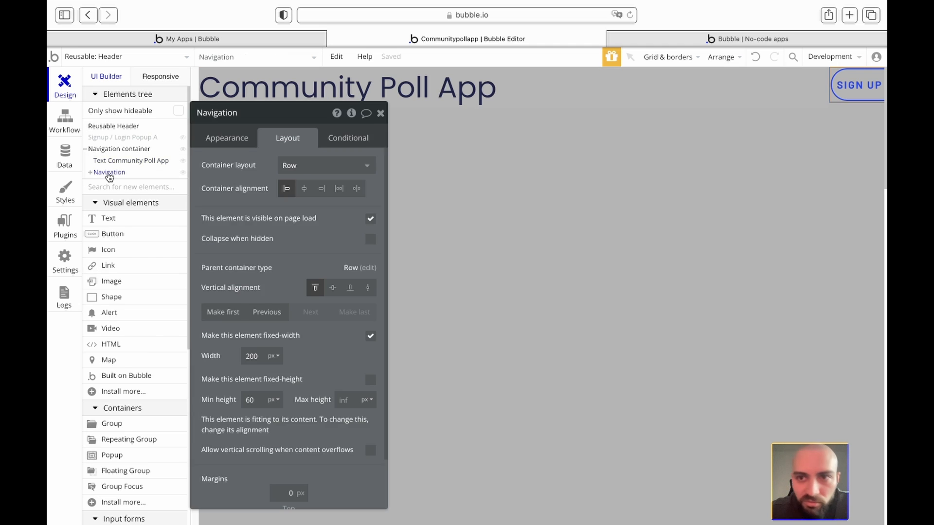
- Wrap the title in a new Group B, set as a centred row container
{"action": "left_click", "coordinate": [426, 82]}
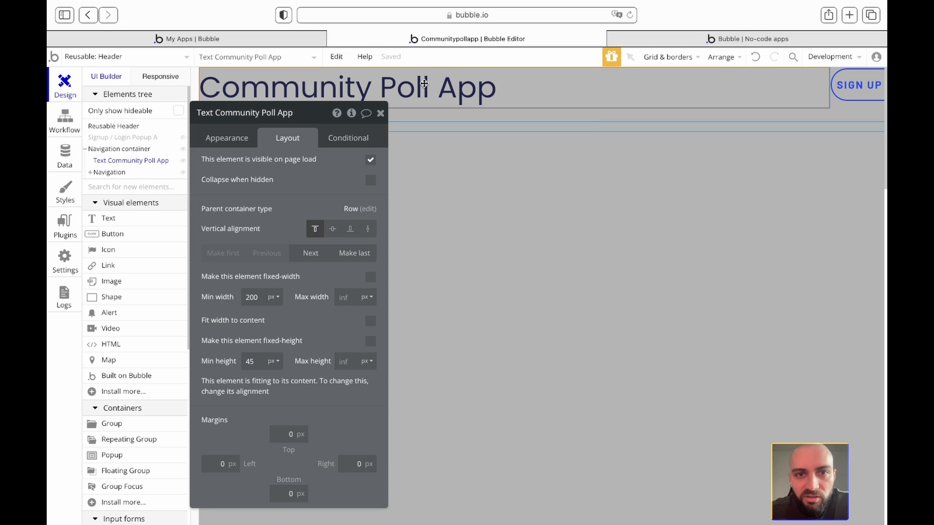
{"action": "right_click", "coordinate": [425, 79]}
{"action": "left_click", "coordinate": [499, 162]}
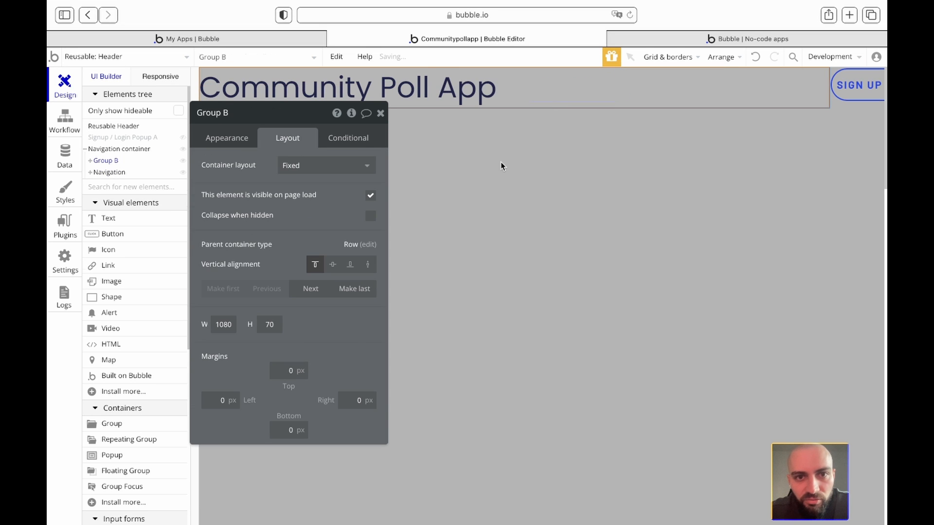
{"action": "left_click", "coordinate": [321, 166]}
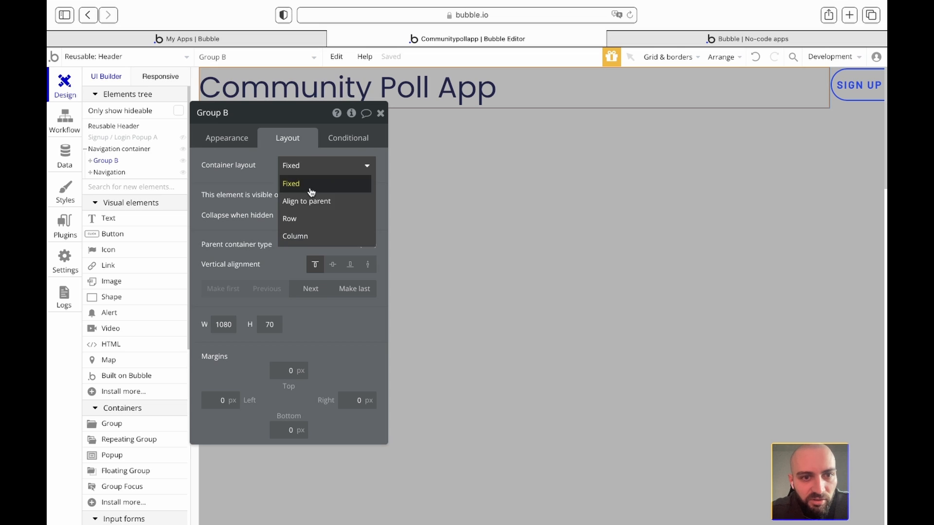
{"action": "left_click", "coordinate": [296, 217]}
{"action": "left_click", "coordinate": [304, 189]}
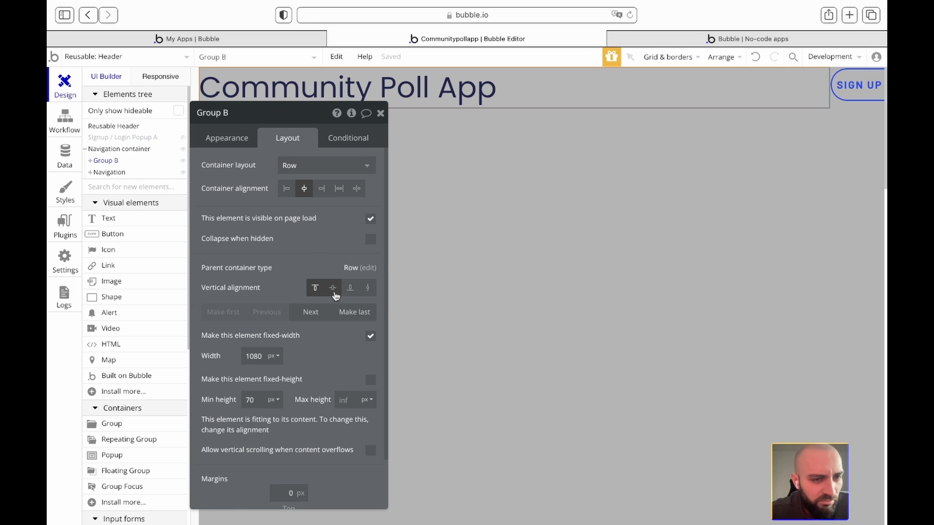
- Make the title text non-fixed-width and change its minimum width from 1080 to 0
{"action": "left_click", "coordinate": [90, 161]}
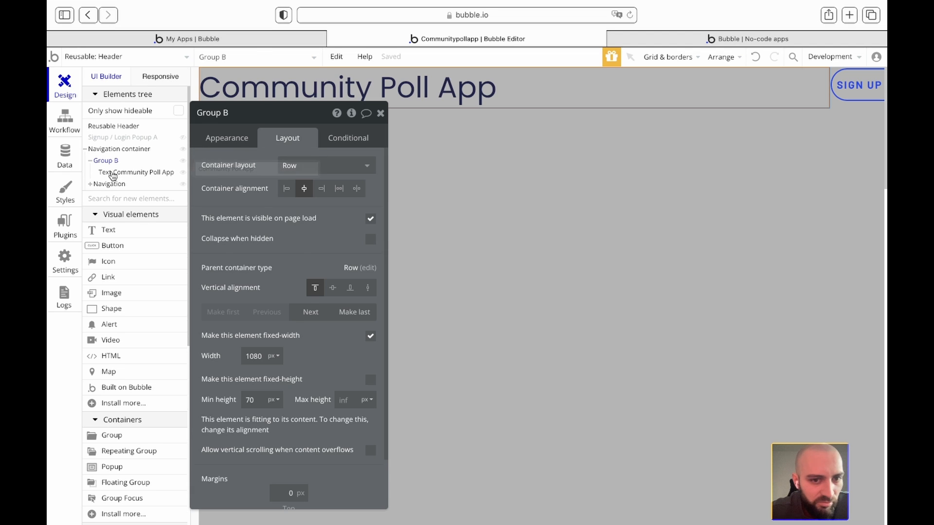
{"action": "left_click", "coordinate": [114, 173]}
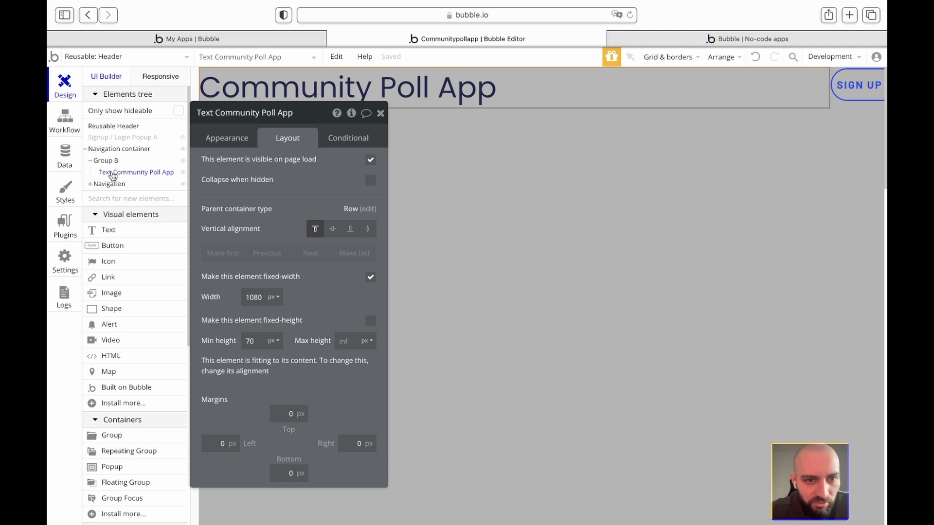
{"action": "left_click", "coordinate": [371, 278]}
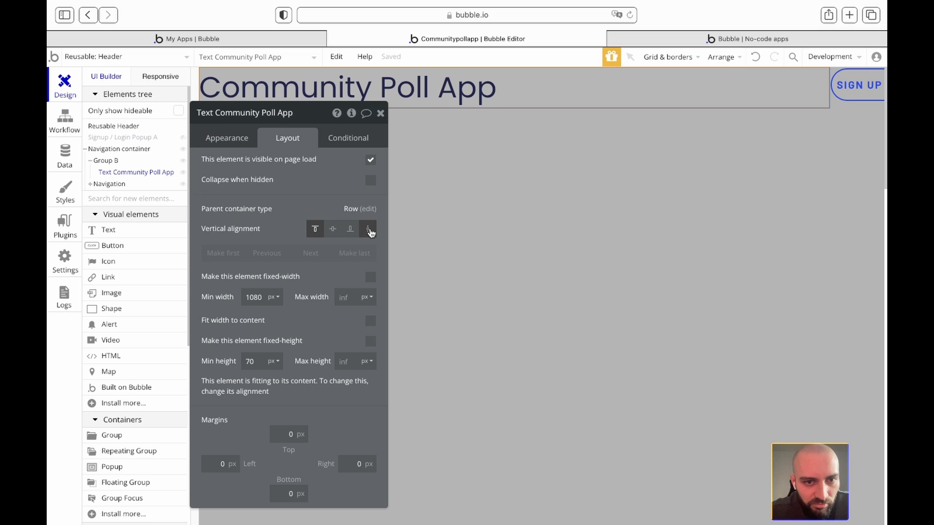
{"action": "left_click", "coordinate": [105, 161]}
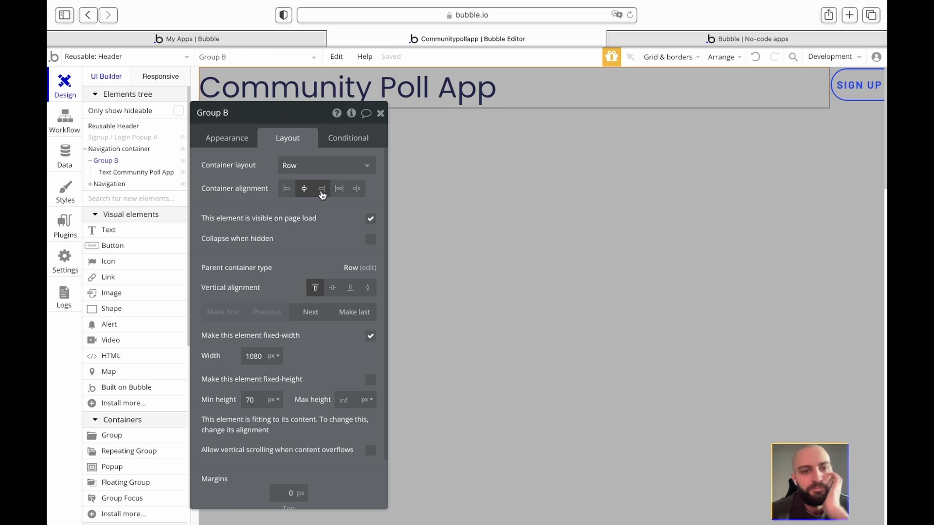
{"action": "left_click", "coordinate": [494, 79]}
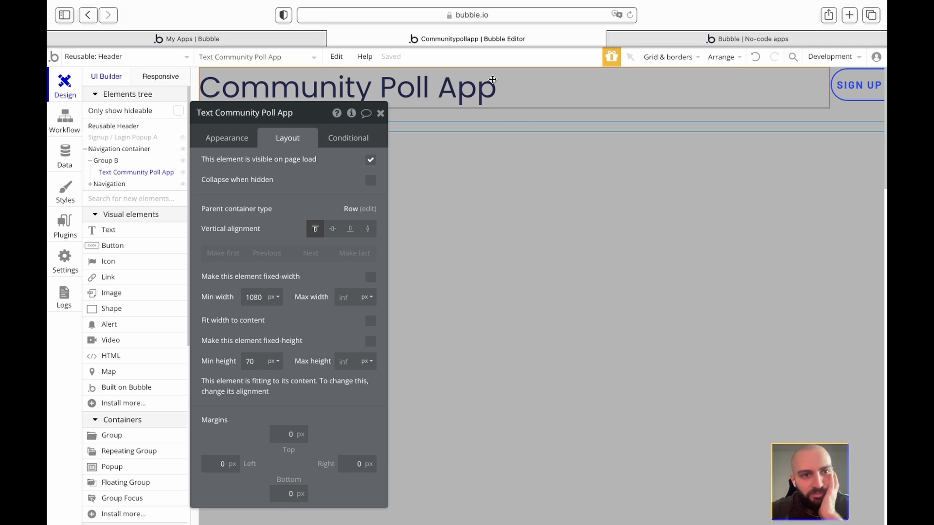
{"action": "left_click", "coordinate": [278, 300]}
{"action": "double_click", "coordinate": [253, 295]}
{"action": "type", "text": "0"}
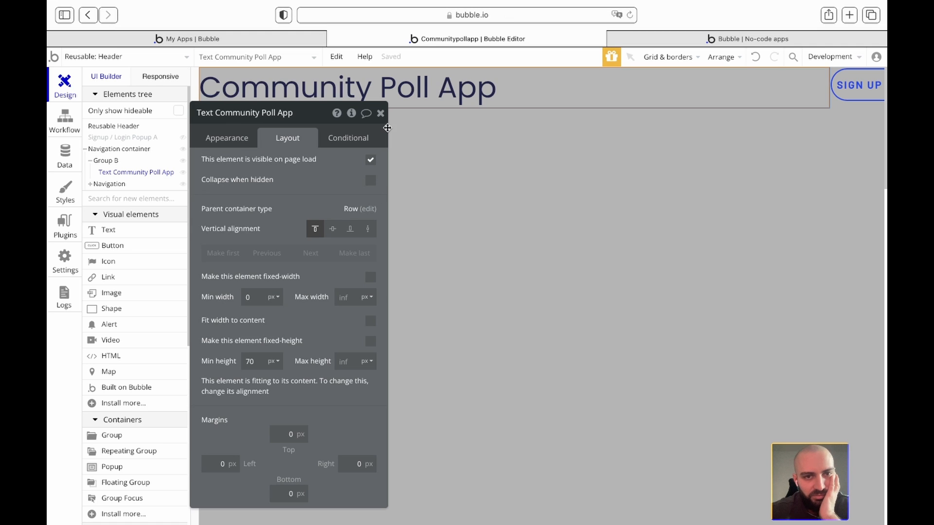
{"action": "left_click", "coordinate": [380, 112]}
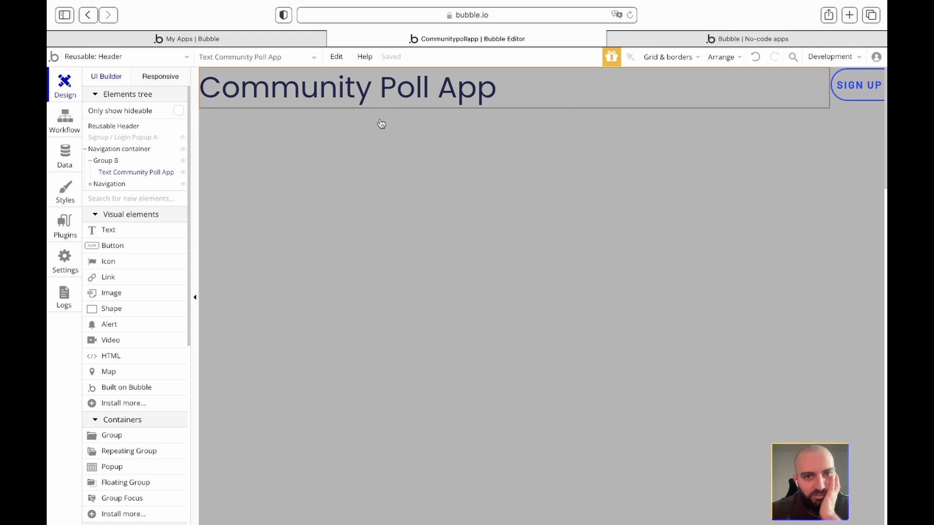
- Make Group B non-fixed-width, keeping its minimum width unit in px
{"action": "left_click", "coordinate": [104, 162]}
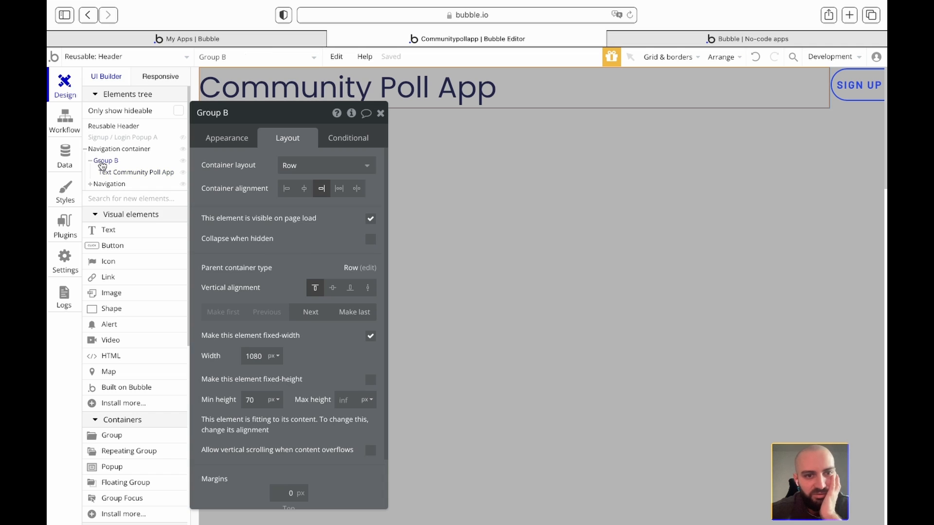
{"action": "left_click", "coordinate": [370, 336]}
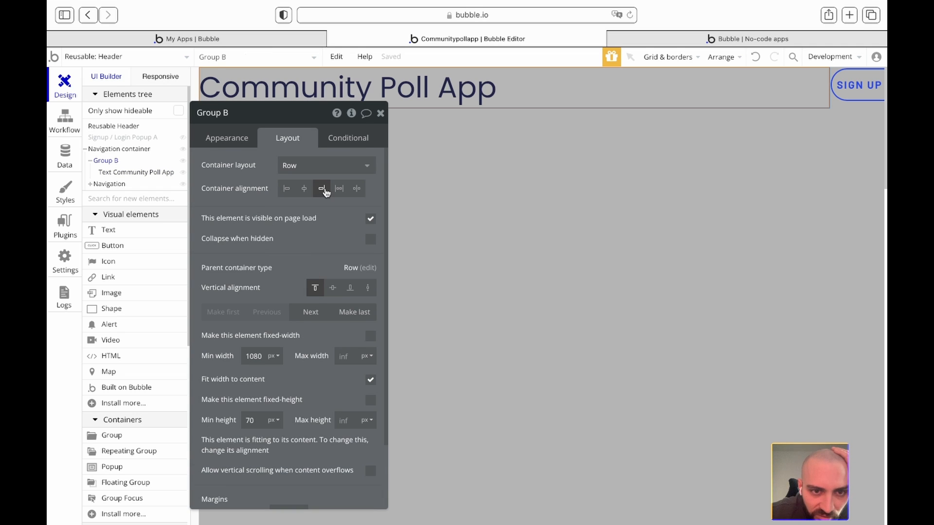
{"action": "left_click", "coordinate": [272, 358]}
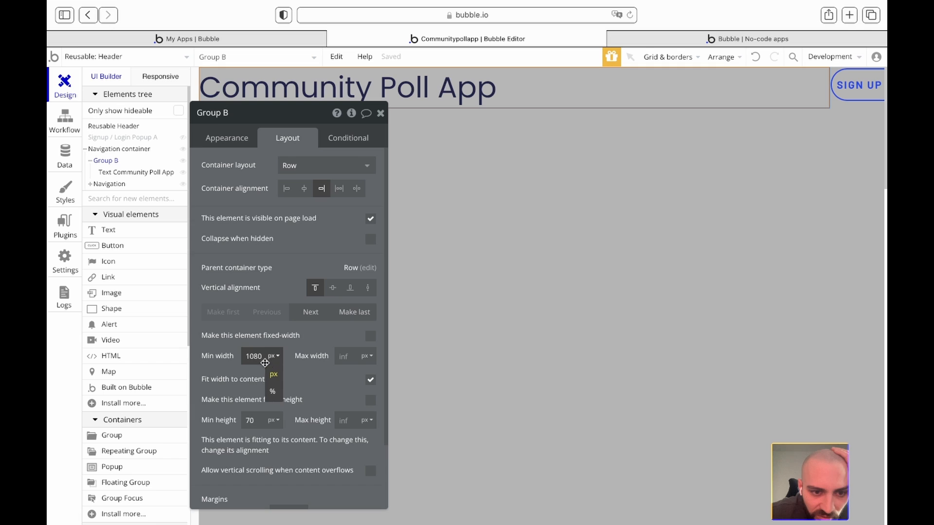
{"action": "left_click", "coordinate": [287, 348]}
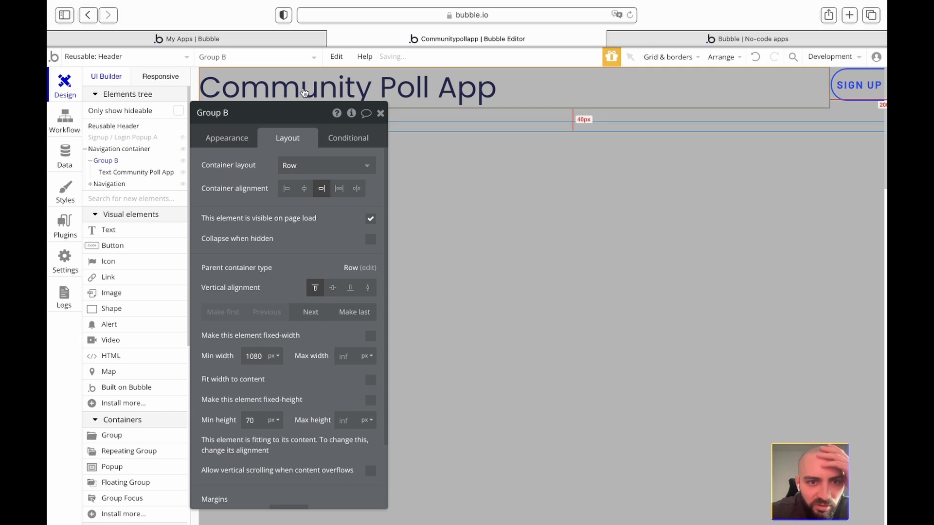
{"action": "left_click", "coordinate": [366, 81]}
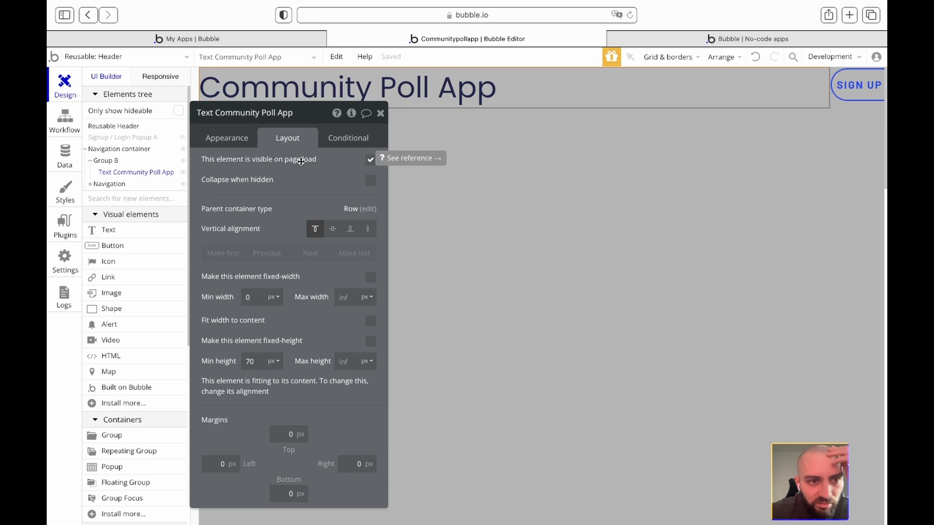
{"action": "left_click", "coordinate": [112, 162]}
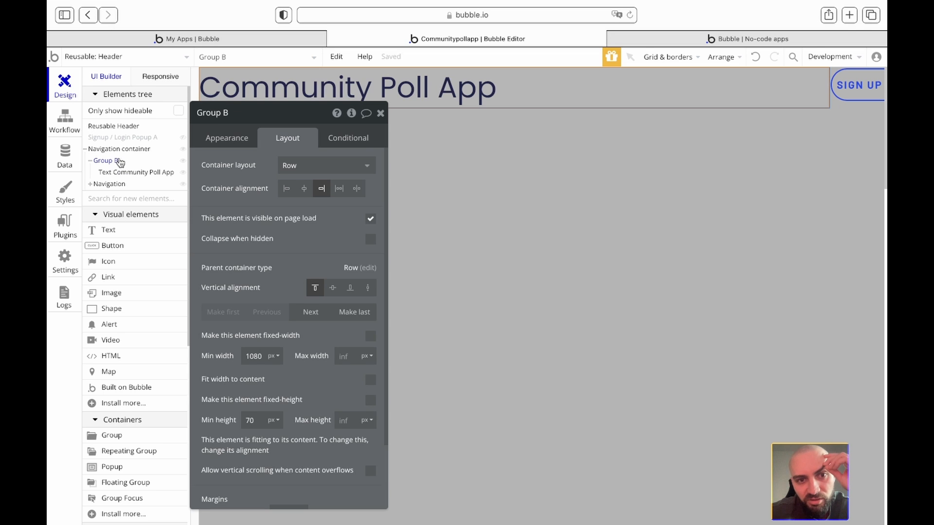
{"action": "left_click", "coordinate": [399, 85]}
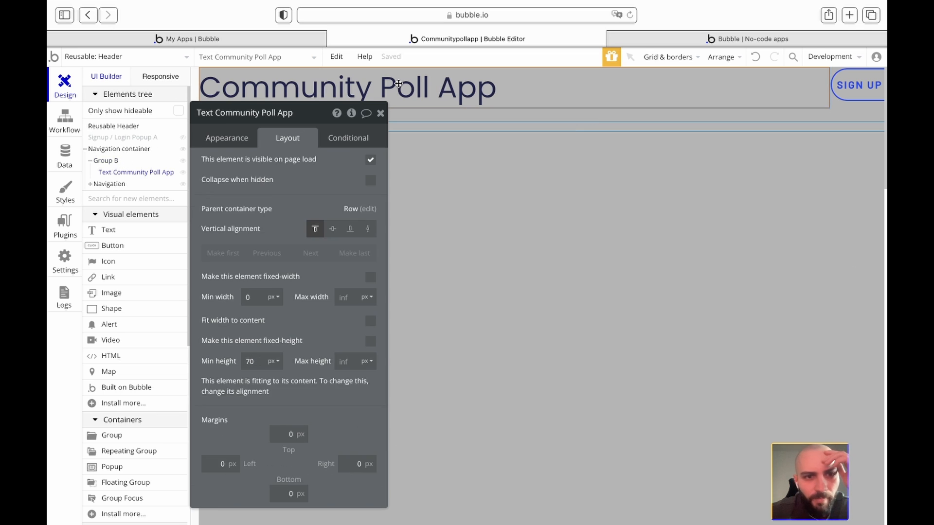
{"action": "left_click", "coordinate": [239, 143]}
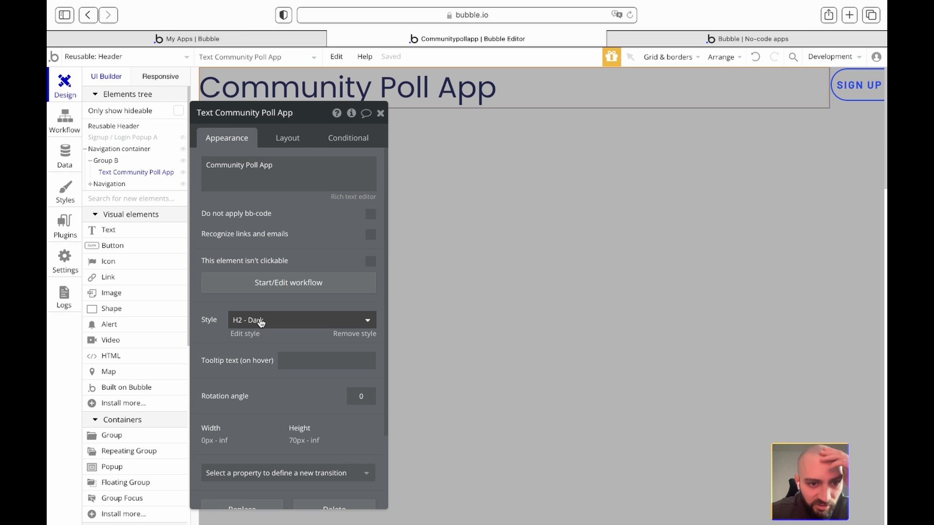
- Center the Community Poll App line in the rich text editor, then reload the live app
{"action": "left_click", "coordinate": [251, 333]}
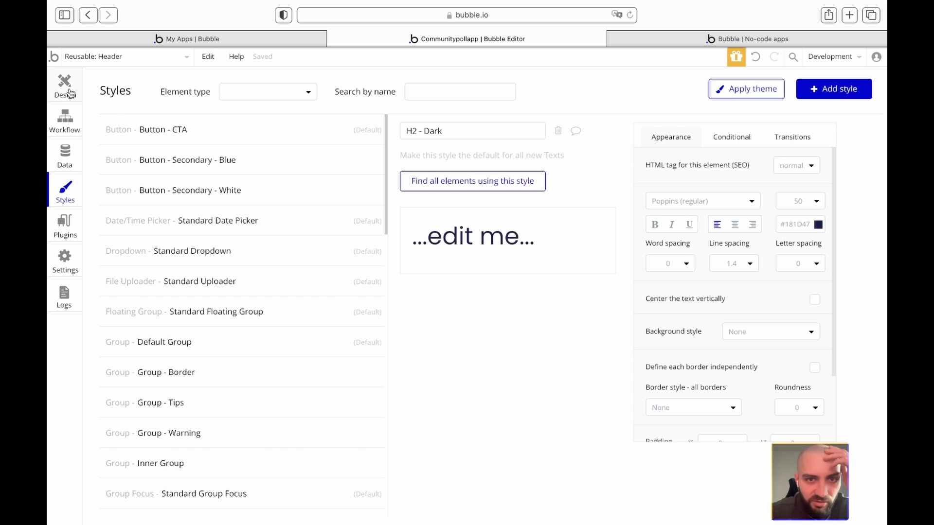
{"action": "left_click", "coordinate": [67, 90]}
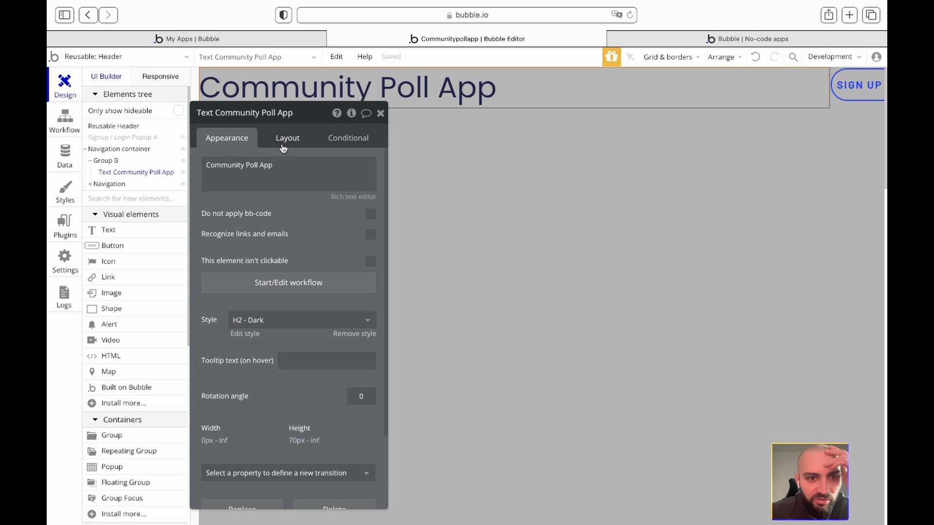
{"action": "left_click", "coordinate": [344, 197]}
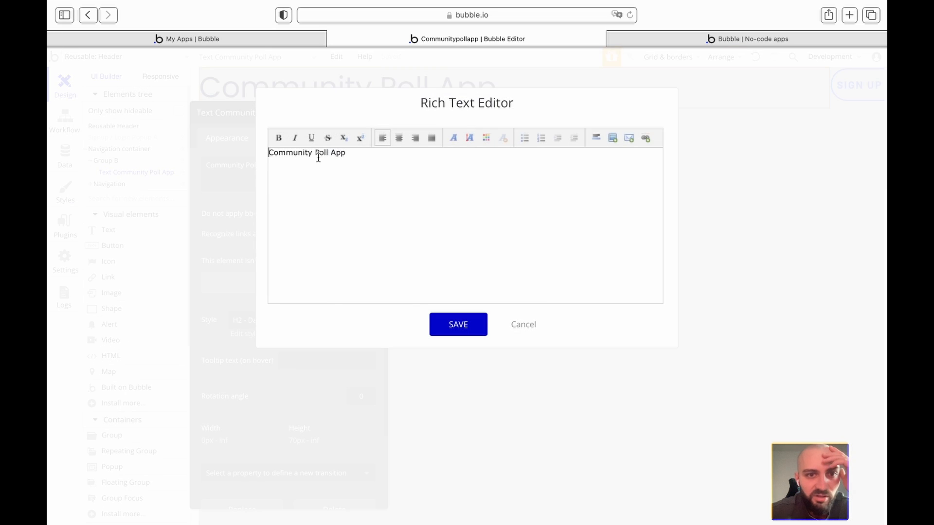
{"action": "triple_click", "coordinate": [309, 153]}
{"action": "left_click", "coordinate": [399, 137]}
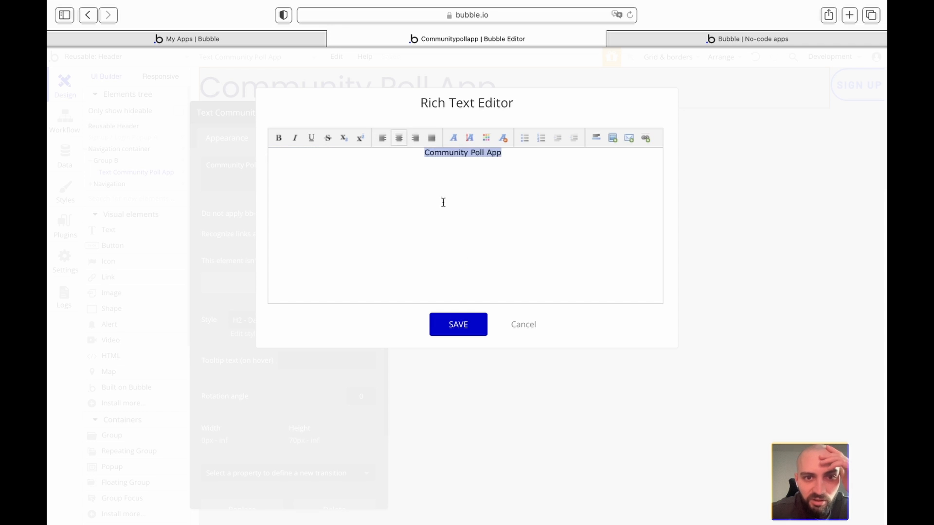
{"action": "left_click", "coordinate": [461, 324]}
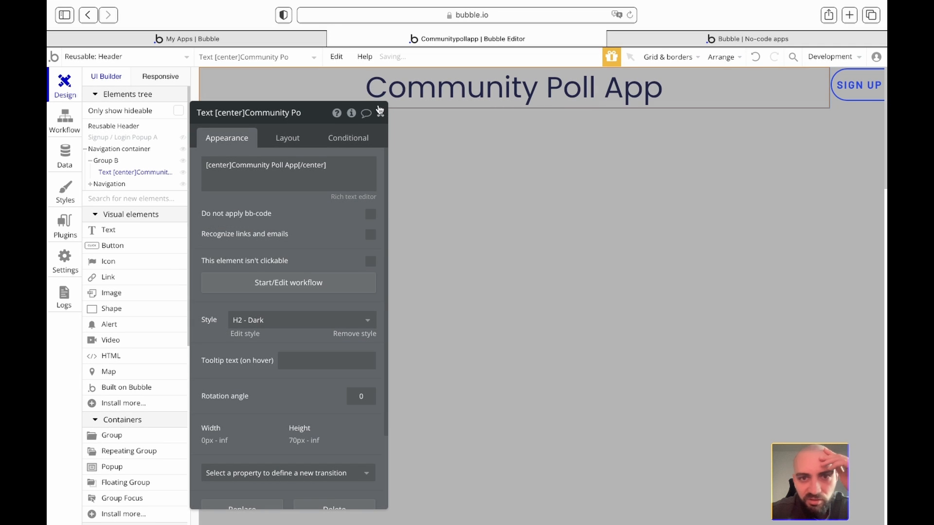
{"action": "left_click", "coordinate": [611, 42]}
{"action": "left_click", "coordinate": [602, 62]}
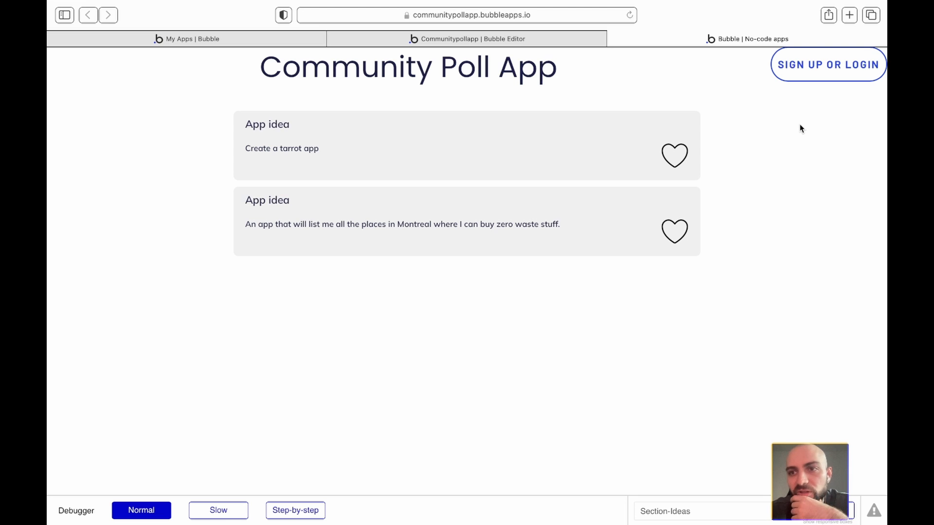
- Give the SIGN UP OR LOGIN button a 15 px top margin and a right margin, then preview
{"action": "left_click", "coordinate": [398, 39]}
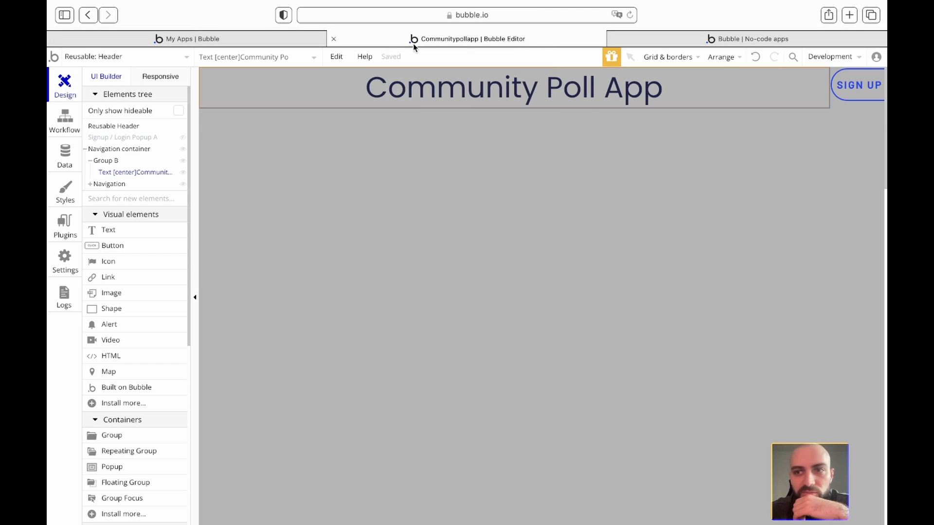
{"action": "double_click", "coordinate": [866, 84]}
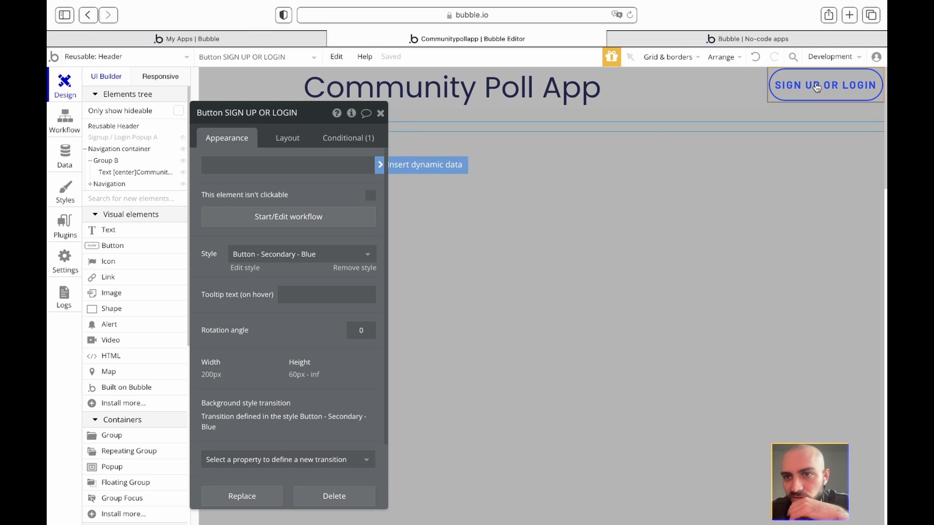
{"action": "left_click", "coordinate": [287, 137]}
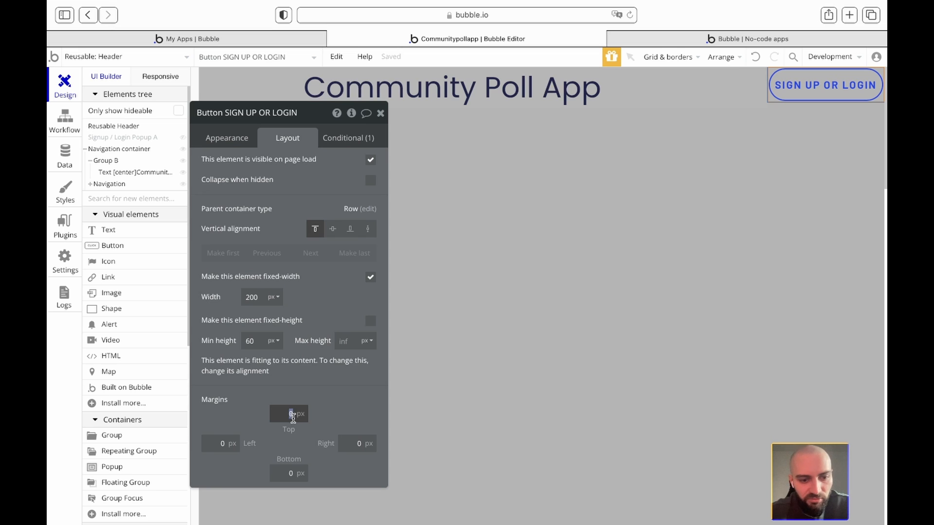
{"action": "type", "text": "15"}
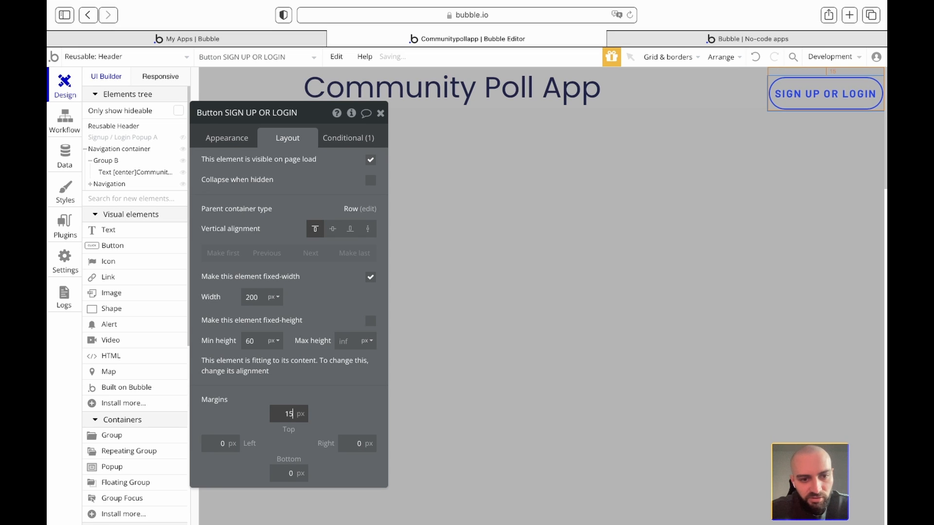
{"action": "key", "text": "Tab"}
{"action": "left_click", "coordinate": [357, 443]}
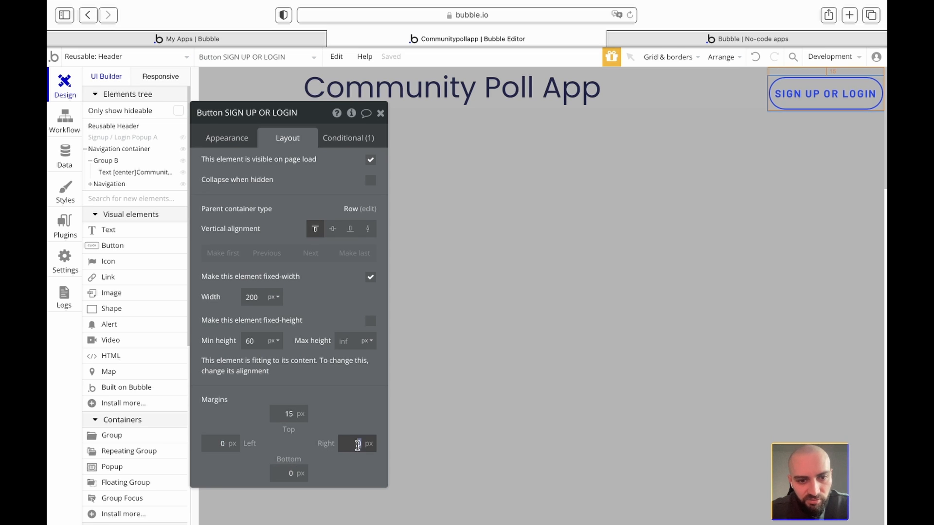
{"action": "type", "text": "15"}
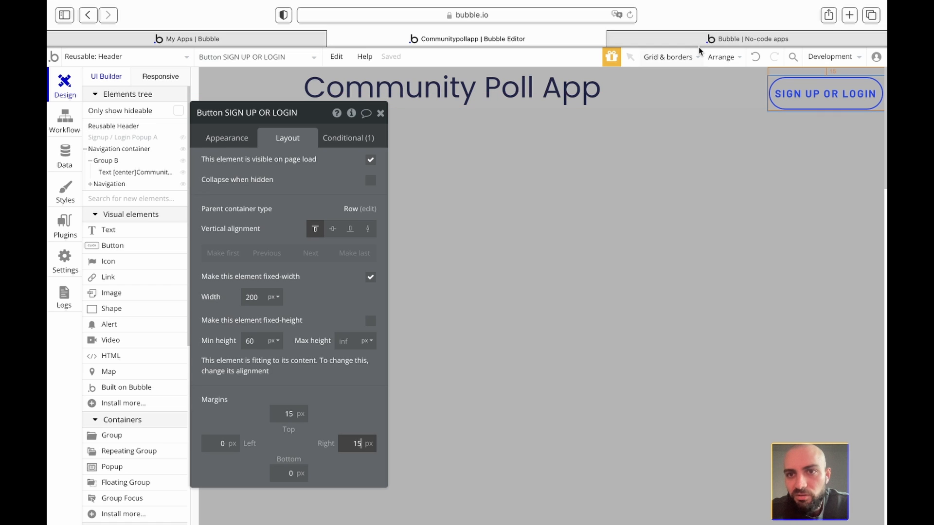
{"action": "left_click", "coordinate": [669, 41]}
{"action": "left_click", "coordinate": [627, 63]}
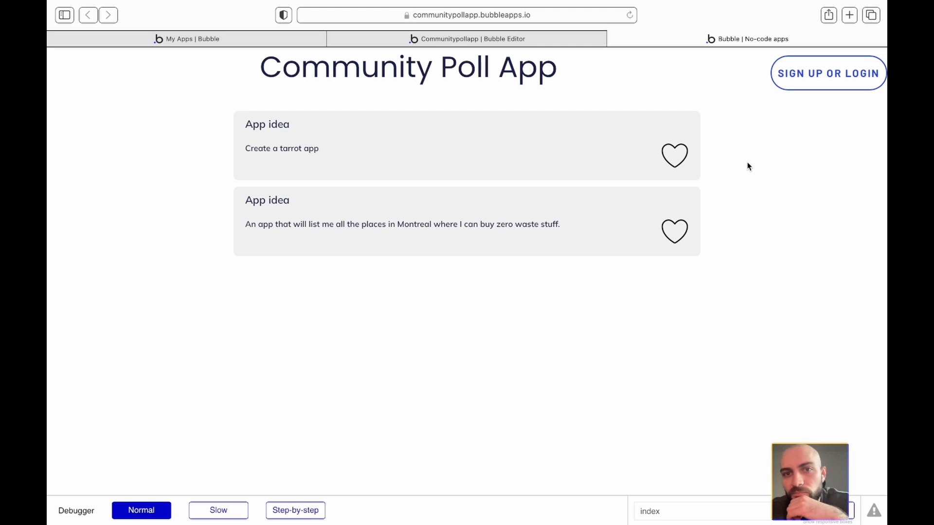
- Change the button's top and right margins to 20 px and reload the live app
{"action": "left_click", "coordinate": [489, 43]}
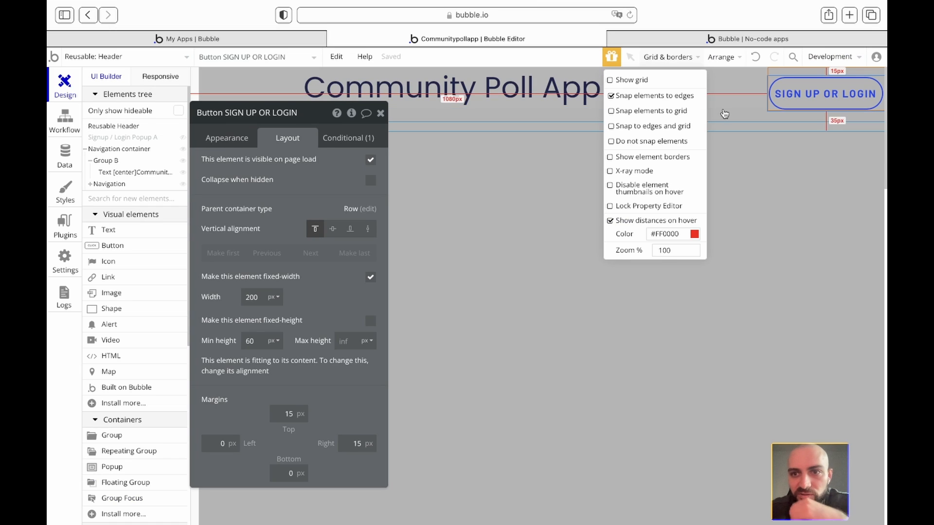
{"action": "left_click", "coordinate": [289, 414]}
{"action": "type", "text": "20"}
{"action": "key", "text": "Tab"}
{"action": "key", "text": "Tab"}
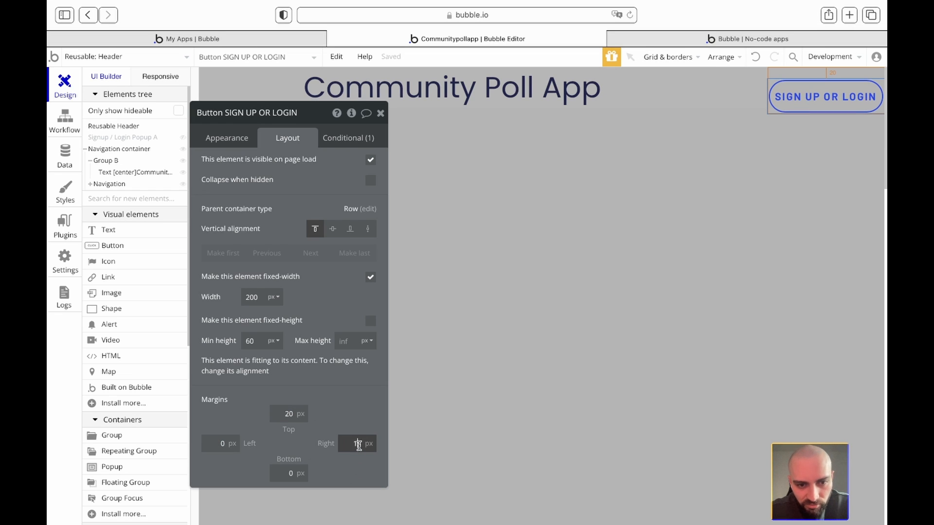
{"action": "type", "text": "2"}
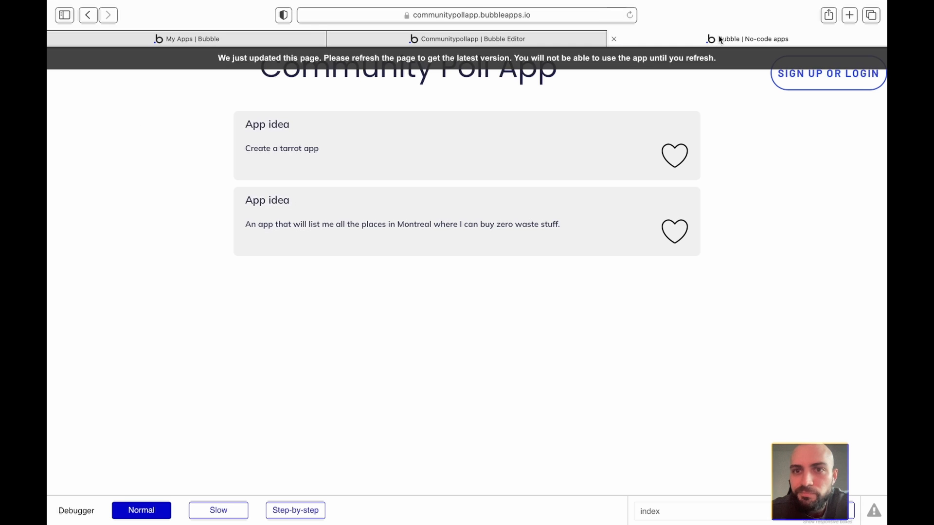
{"action": "left_click", "coordinate": [720, 38]}
{"action": "left_click", "coordinate": [651, 64]}
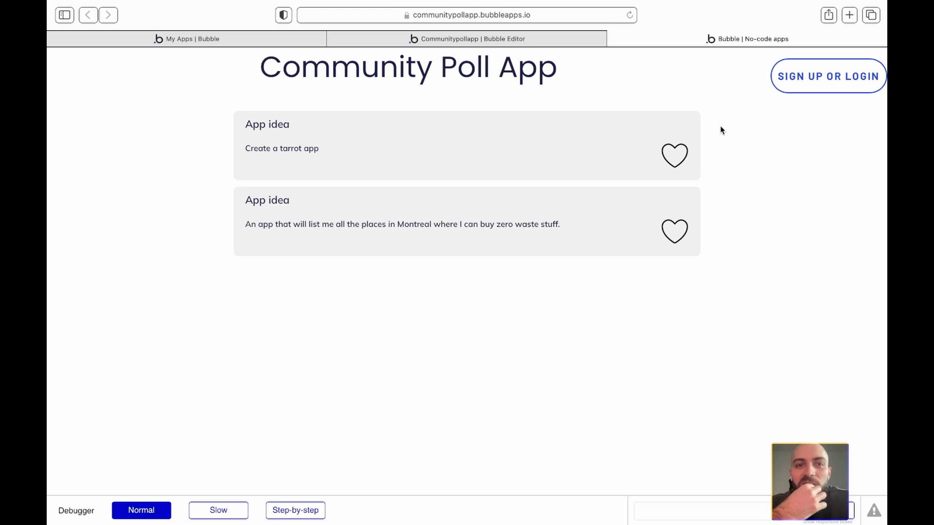
- Turn off fixed-width on the Navigation element, leaving 200 px min and max width, and check the live app
{"action": "left_click", "coordinate": [392, 38]}
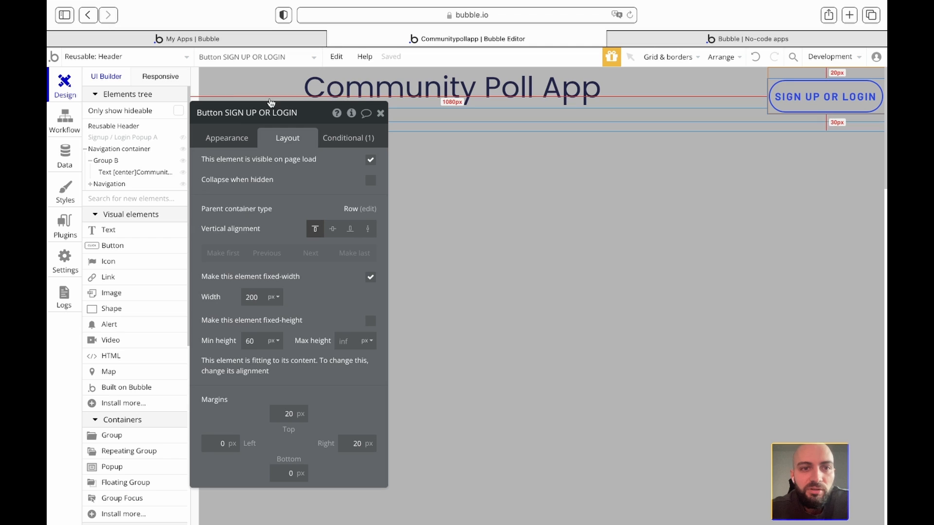
{"action": "left_click", "coordinate": [117, 148]}
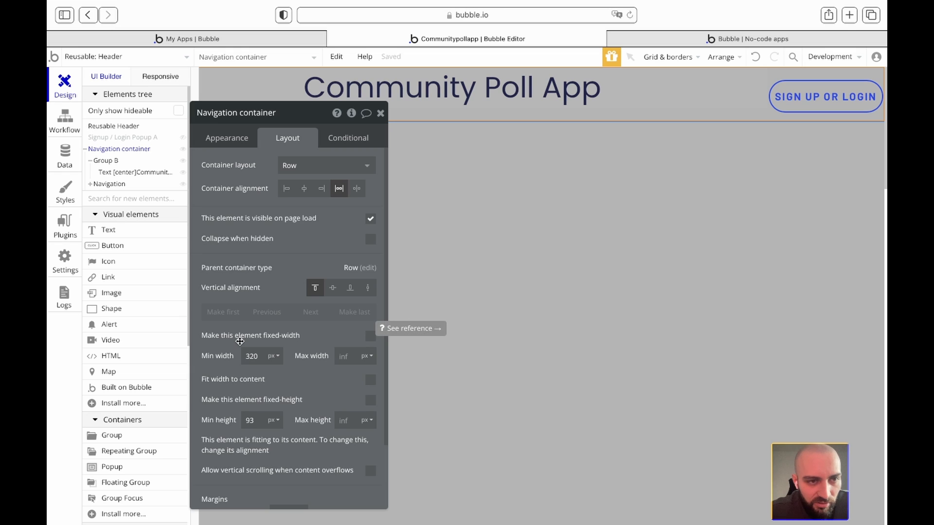
{"action": "left_click", "coordinate": [110, 163]}
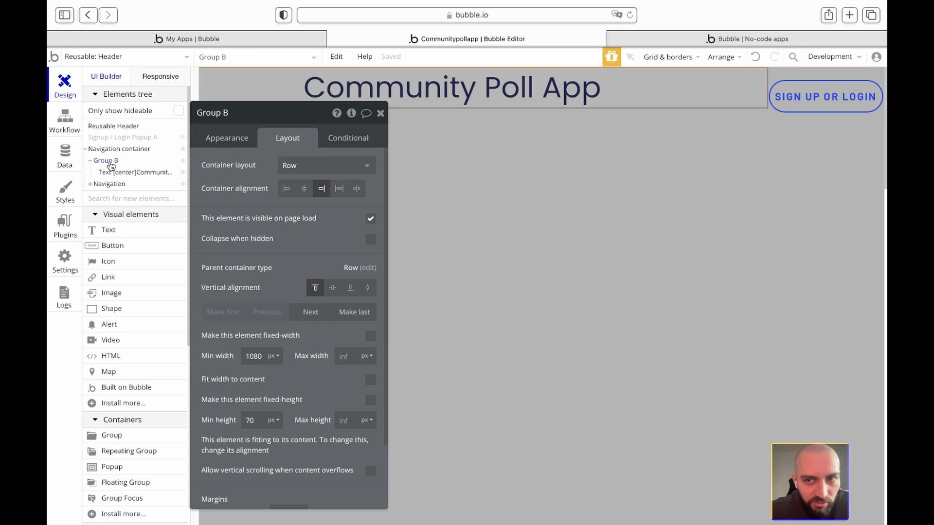
{"action": "left_click", "coordinate": [109, 186]}
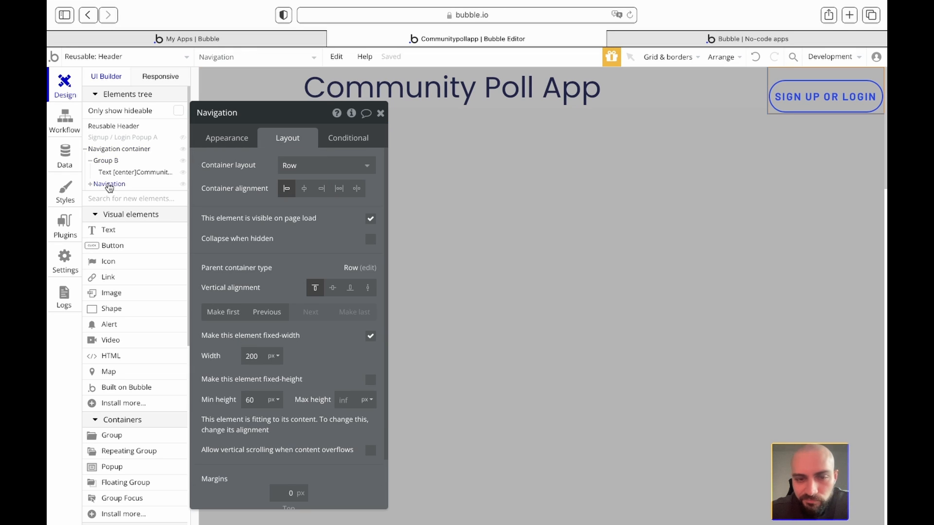
{"action": "left_click", "coordinate": [371, 336]}
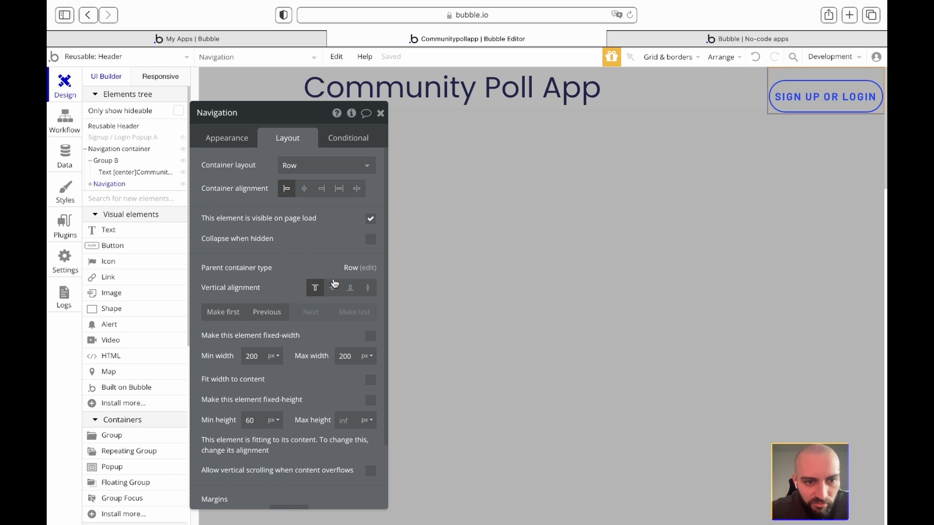
{"action": "left_click", "coordinate": [382, 114]}
{"action": "left_click", "coordinate": [701, 32]}
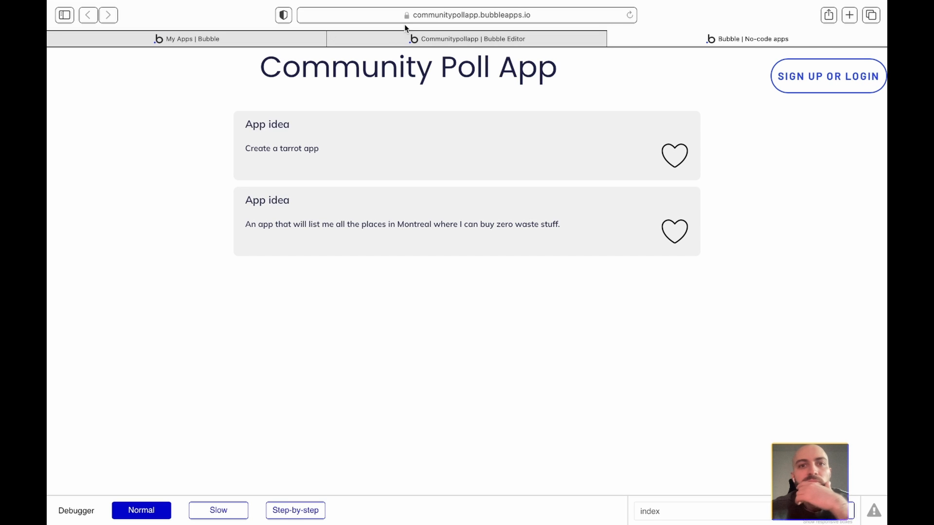
{"action": "left_click", "coordinate": [409, 38]}
- Apply the blue Button - CTA style to the SIGN UP OR LOGIN button
{"action": "double_click", "coordinate": [819, 85]}
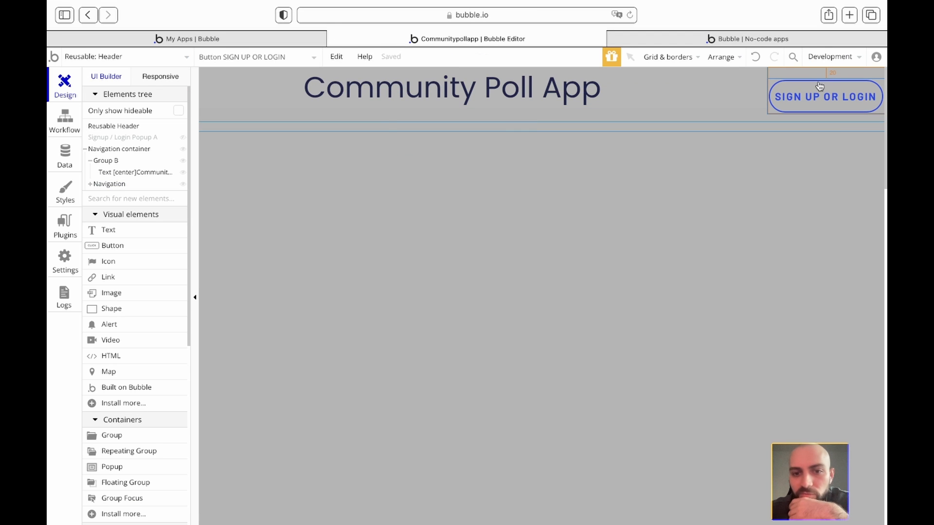
{"action": "left_click", "coordinate": [278, 259]}
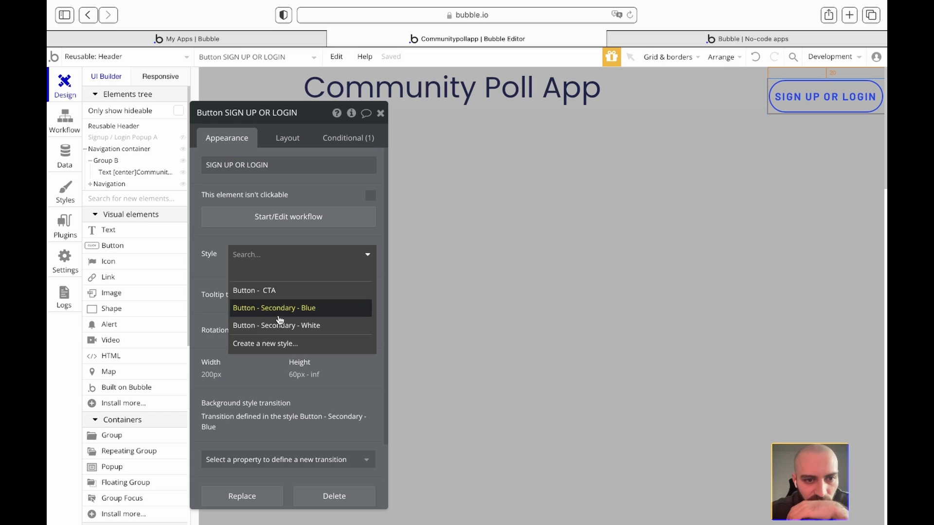
{"action": "left_click", "coordinate": [268, 291]}
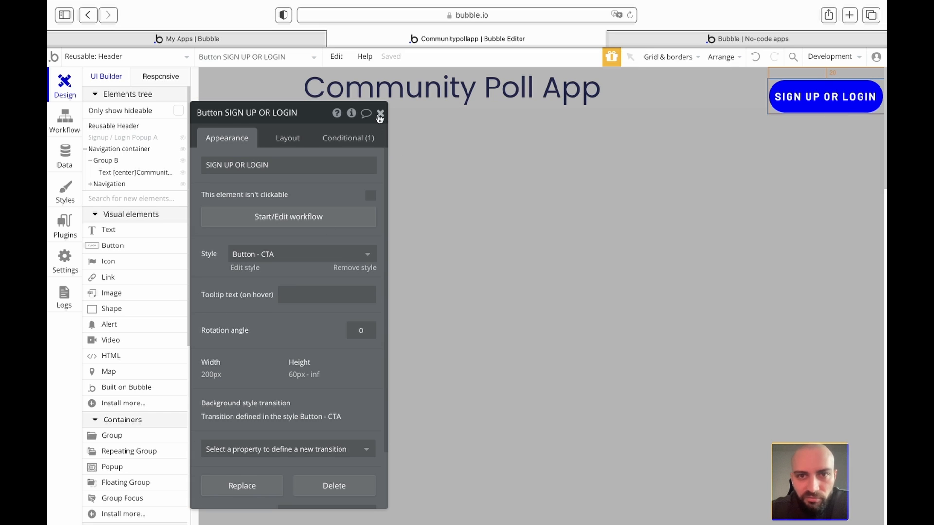
{"action": "left_click", "coordinate": [381, 113]}
- Set Group B's minimum width from 1080 to 0 and centre its content
{"action": "left_click", "coordinate": [747, 73]}
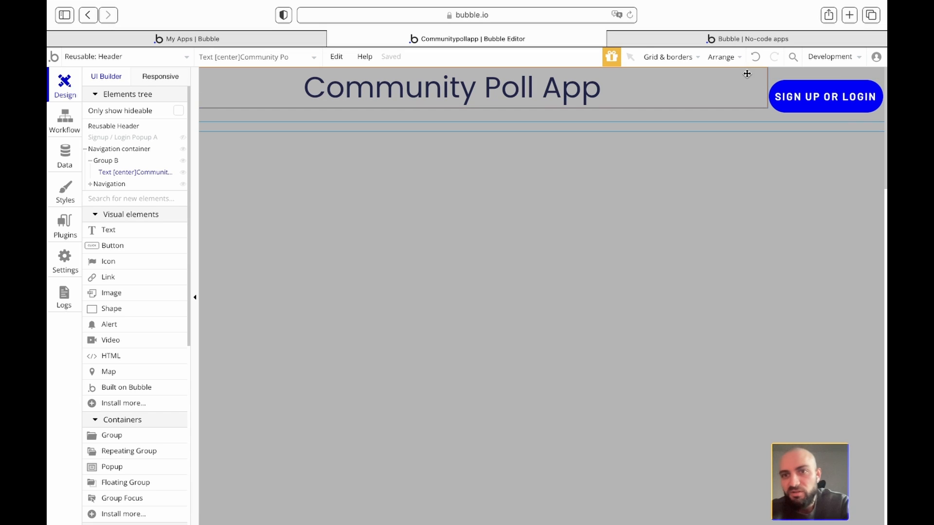
{"action": "double_click", "coordinate": [643, 85]}
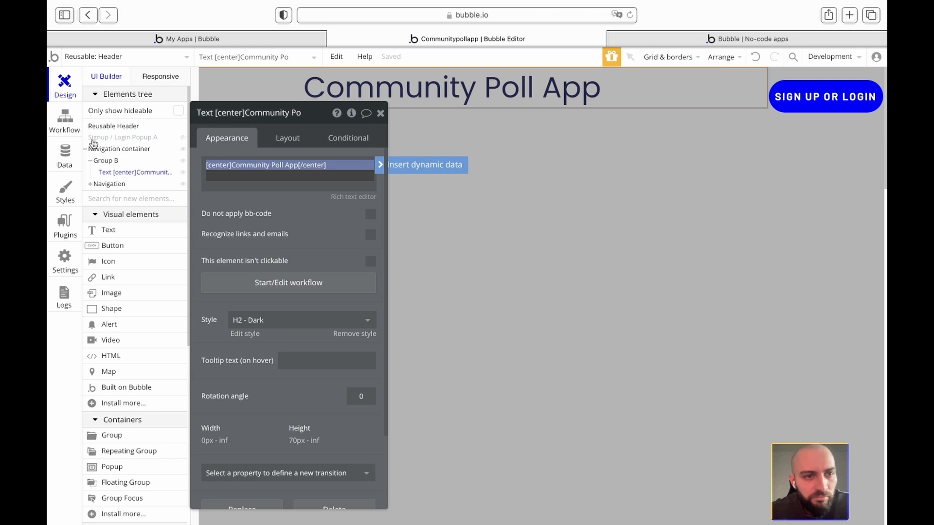
{"action": "left_click", "coordinate": [102, 162]}
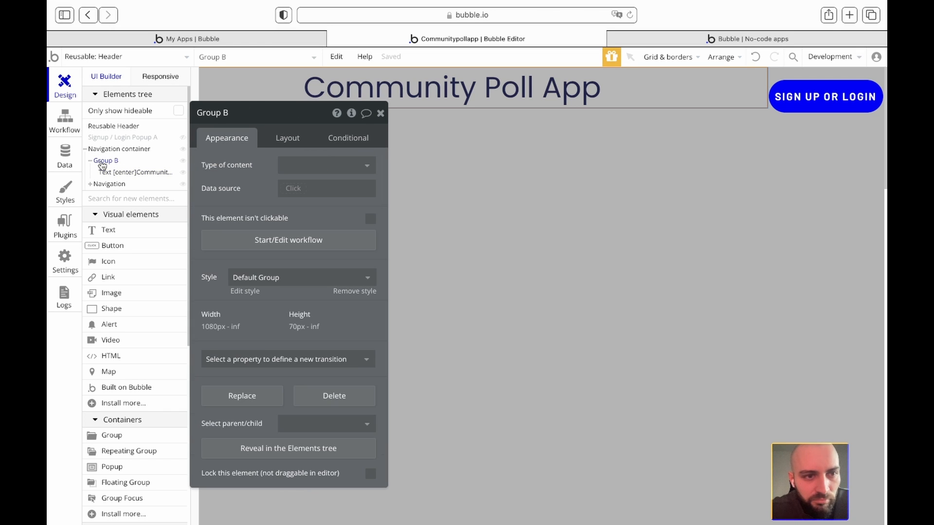
{"action": "left_click", "coordinate": [286, 138]}
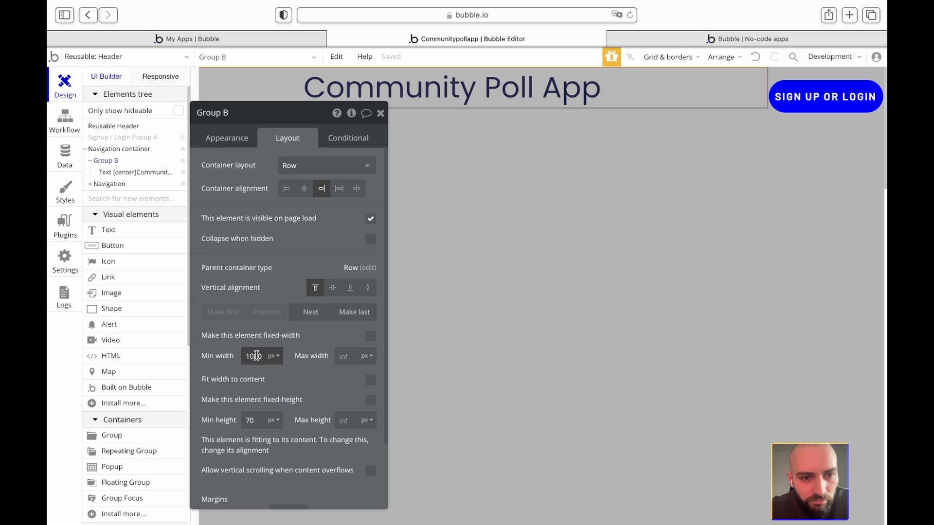
{"action": "left_click", "coordinate": [273, 356]}
{"action": "double_click", "coordinate": [252, 356]}
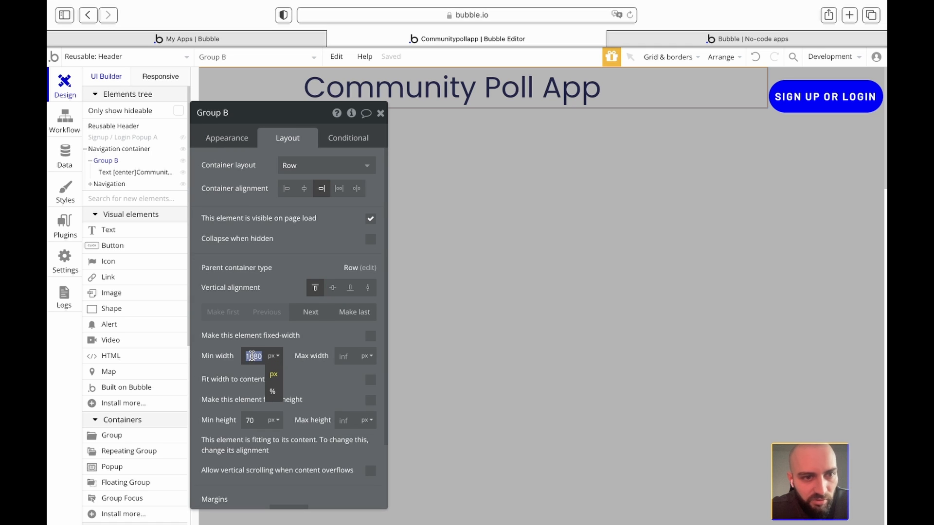
{"action": "type", "text": "0"}
{"action": "left_click", "coordinate": [226, 348]}
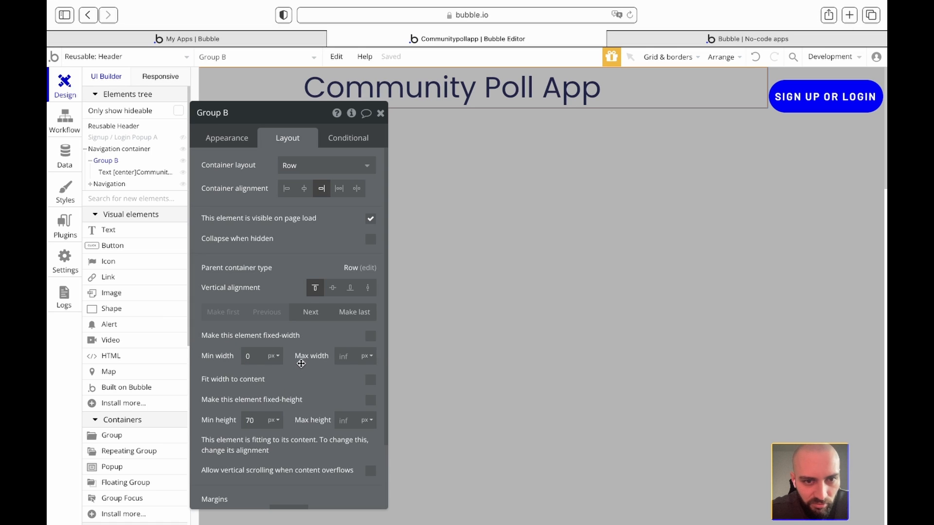
{"action": "left_click", "coordinate": [304, 189]}
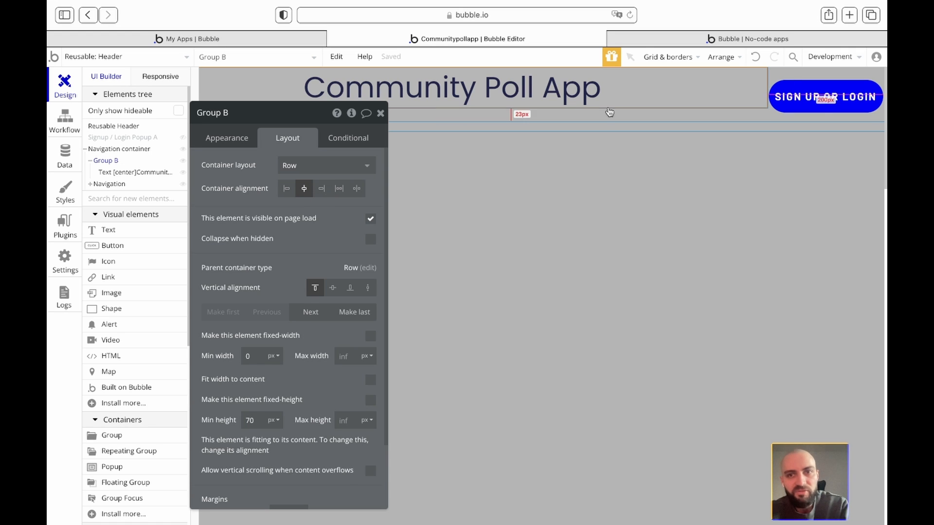
- Change the Navigation element's minimum width from 200 to 0
{"action": "left_click", "coordinate": [791, 75]}
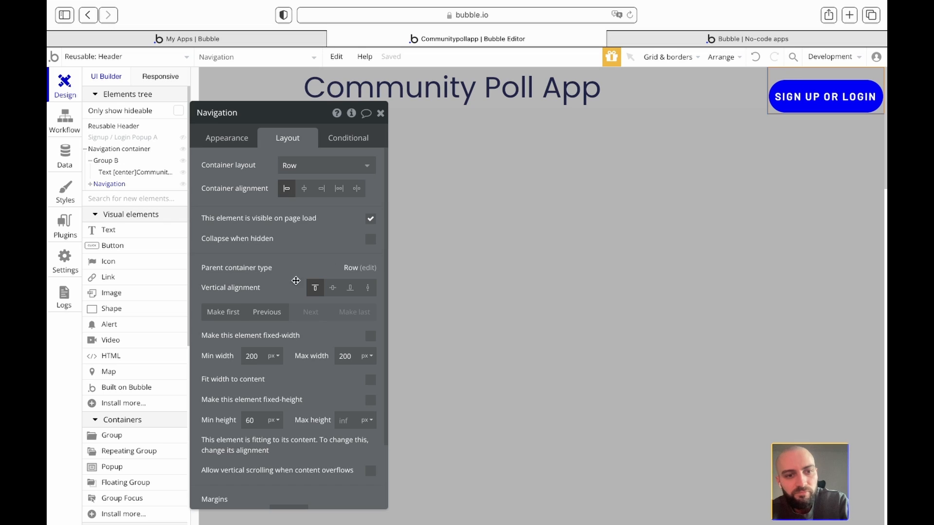
{"action": "left_click", "coordinate": [276, 356]}
{"action": "double_click", "coordinate": [251, 356]}
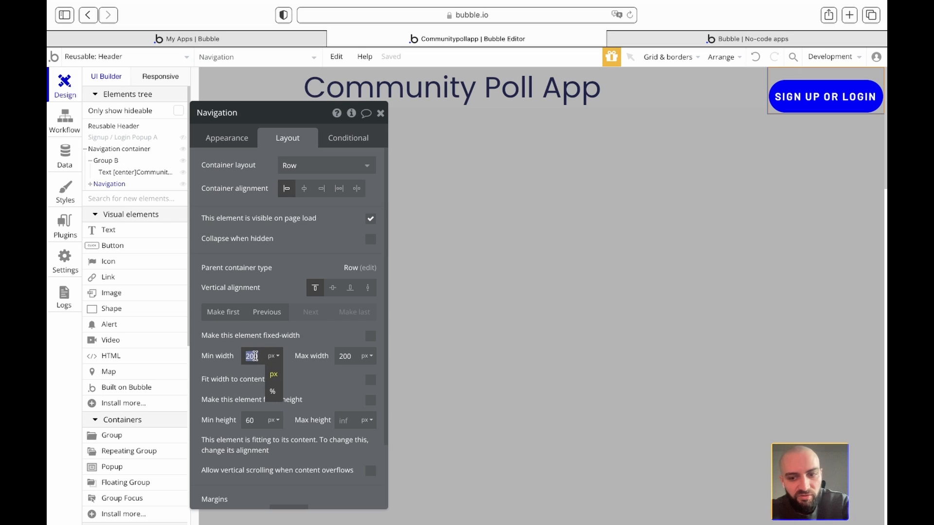
{"action": "type", "text": "0"}
{"action": "left_click", "coordinate": [228, 345]}
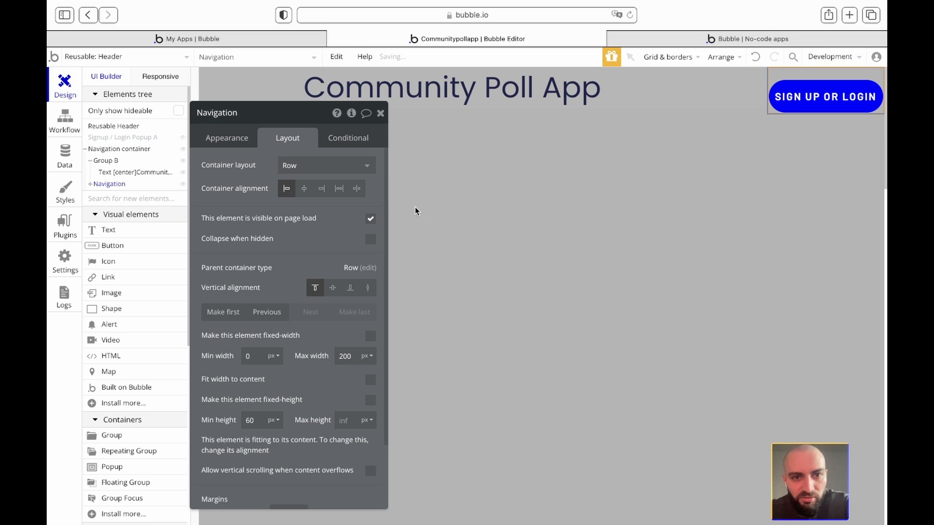
- Set the Navigation container's alignment to center after trying space around and space between
{"action": "left_click", "coordinate": [112, 161]}
{"action": "left_click", "coordinate": [90, 161]}
{"action": "left_click", "coordinate": [112, 150]}
{"action": "left_click", "coordinate": [356, 190]}
{"action": "left_click", "coordinate": [339, 189]}
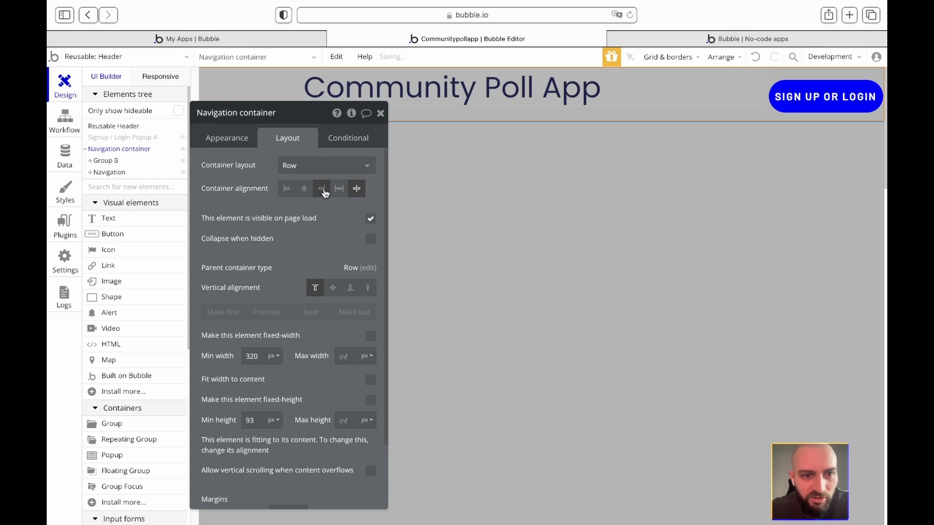
{"action": "left_click", "coordinate": [305, 189]}
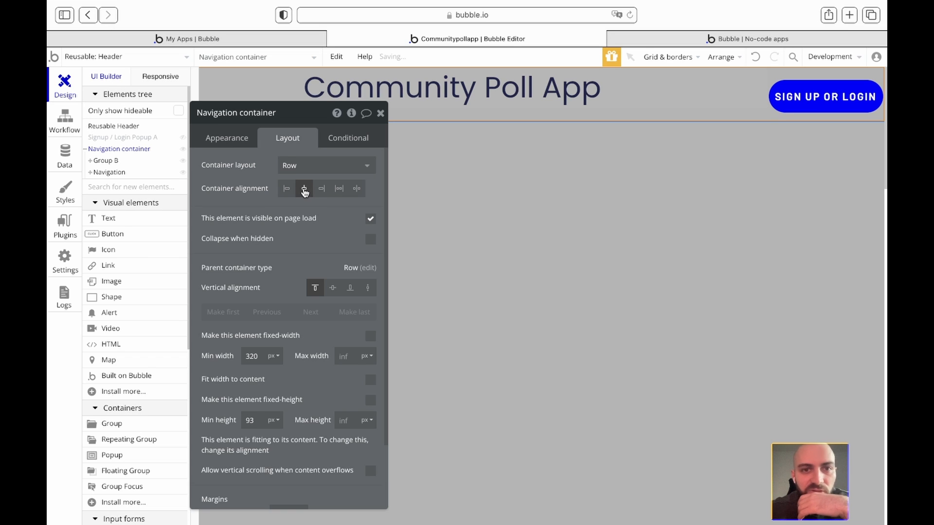
{"action": "left_click", "coordinate": [710, 90]}
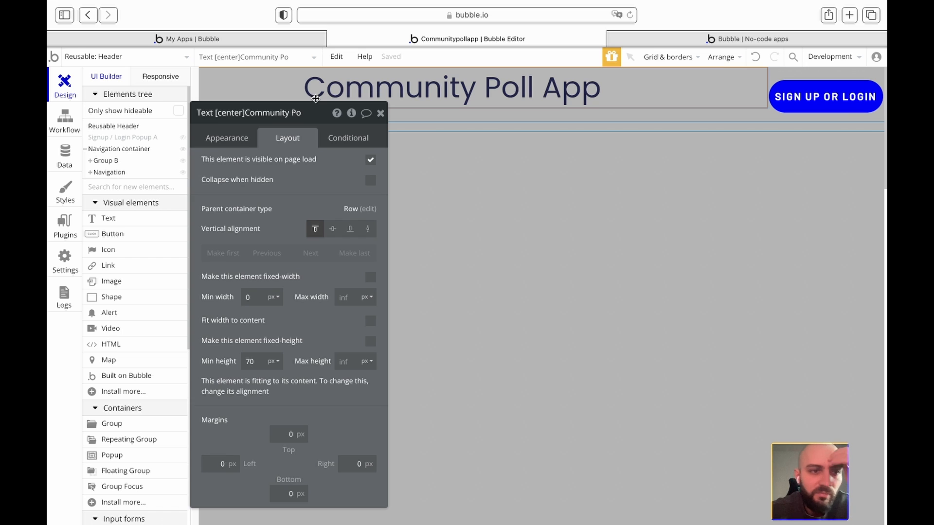
{"action": "left_click", "coordinate": [138, 151]}
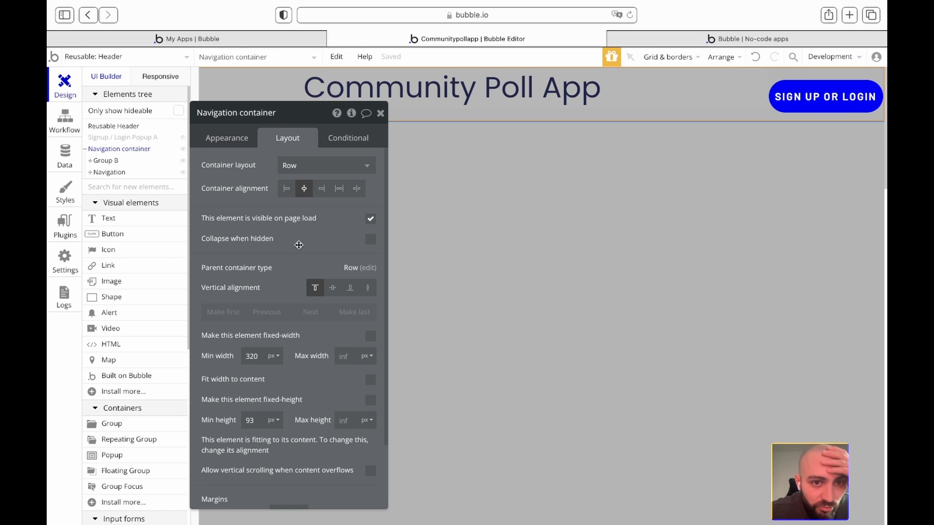
- Give the Navigation container 50 px left and right margins and view the live app
{"action": "scroll", "coordinate": [306, 262], "scroll_direction": "down", "scroll_amount": 3}
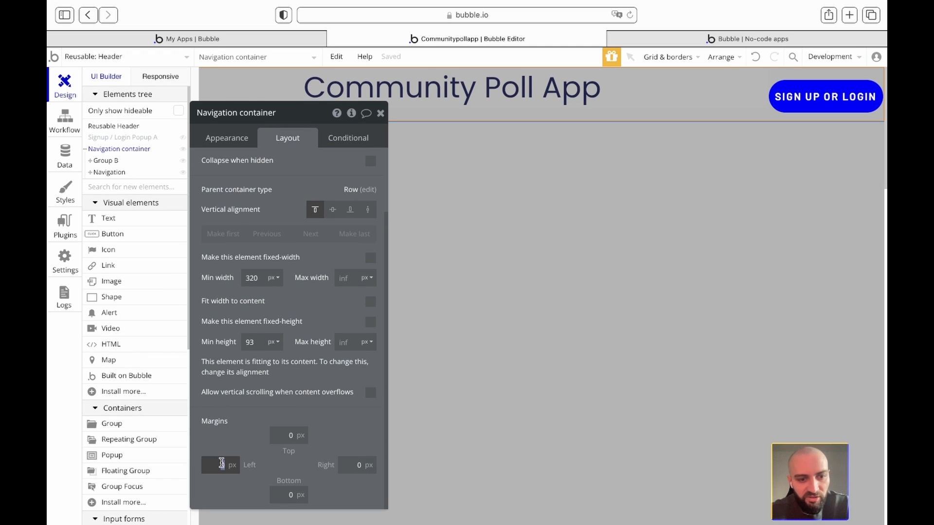
{"action": "type", "text": "3"}
{"action": "key", "text": "BackSpace"}
{"action": "type", "text": "50"}
{"action": "left_click", "coordinate": [366, 466]}
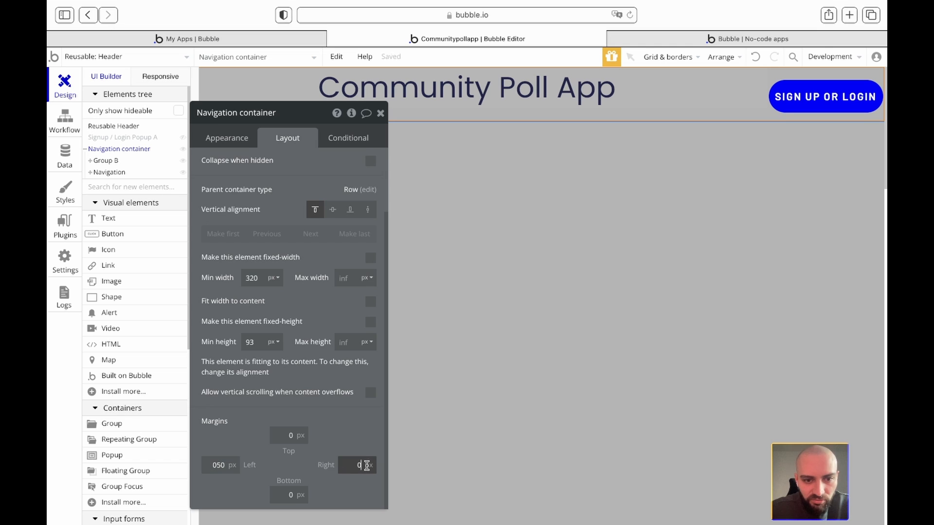
{"action": "type", "text": "50"}
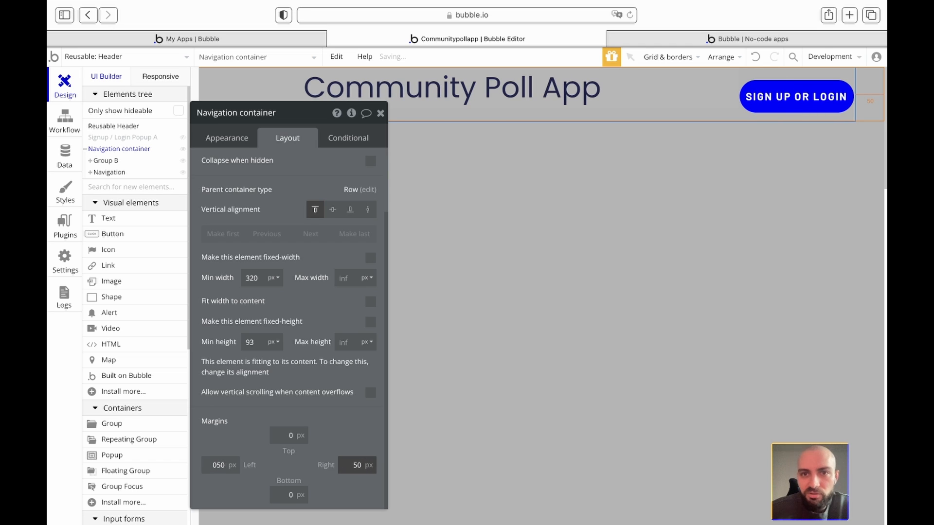
{"action": "left_click", "coordinate": [381, 113]}
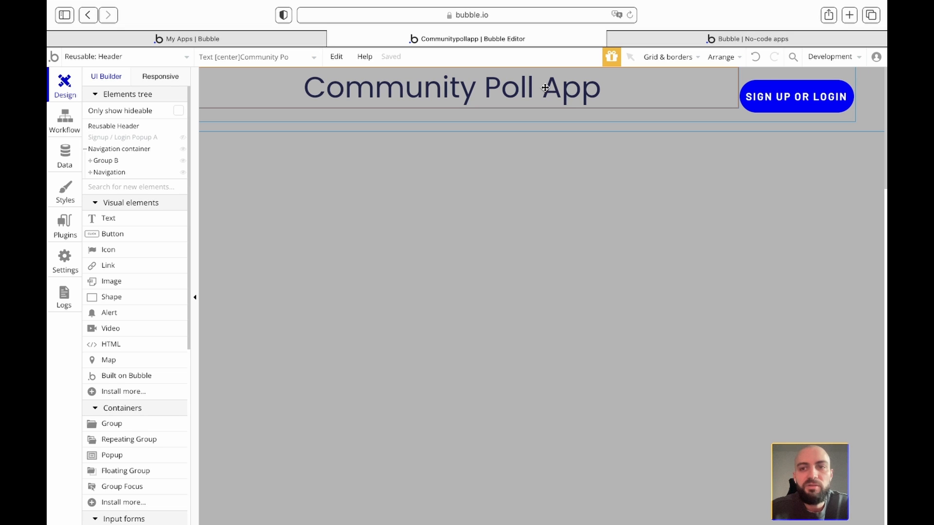
{"action": "left_click", "coordinate": [687, 38]}
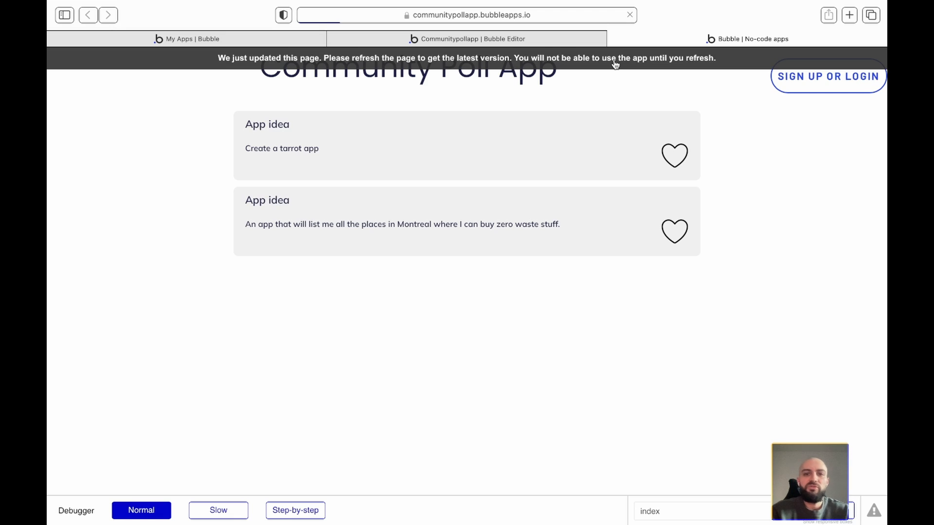
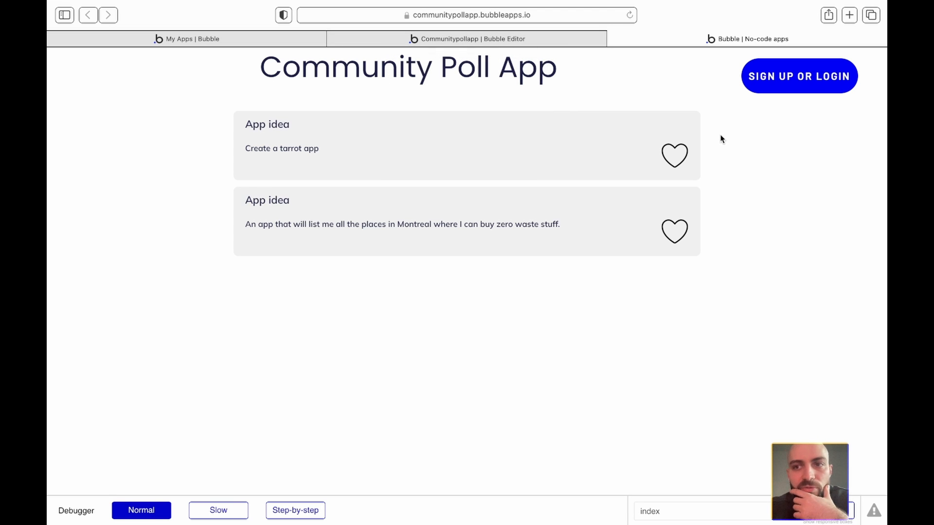
- Leave the live Community Poll App preview and return to the Bubble editor's reusable Header
{"action": "scroll", "coordinate": [721, 140], "scroll_direction": "down", "scroll_amount": 3}
{"action": "scroll", "coordinate": [721, 139], "scroll_direction": "up", "scroll_amount": 3}
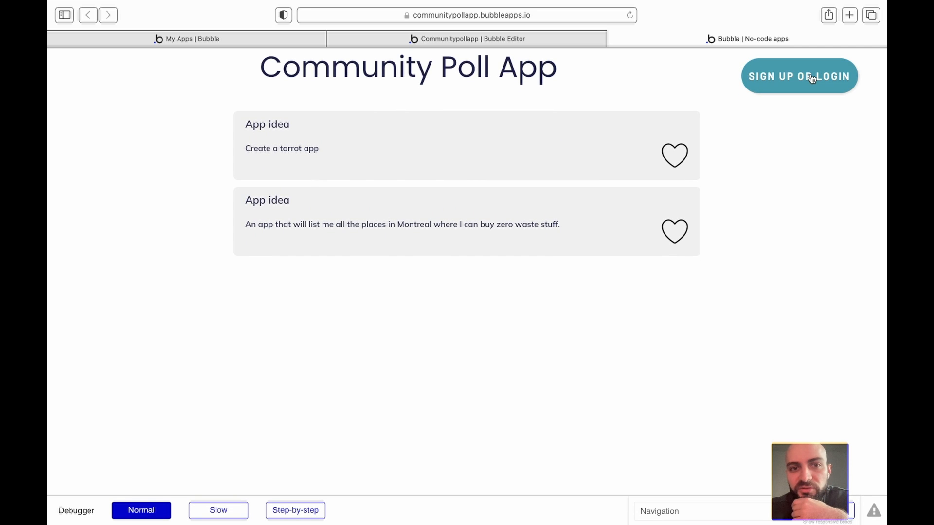
{"action": "left_click", "coordinate": [459, 39]}
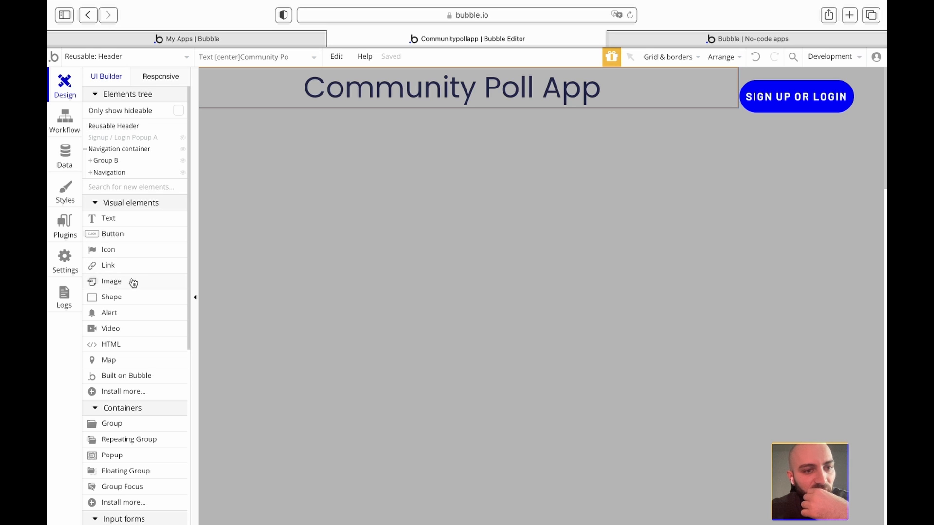
- Add an Image element to the header and move it first, before the title
{"action": "left_click_drag", "start_coordinate": [133, 275], "coordinate": [249, 88]}
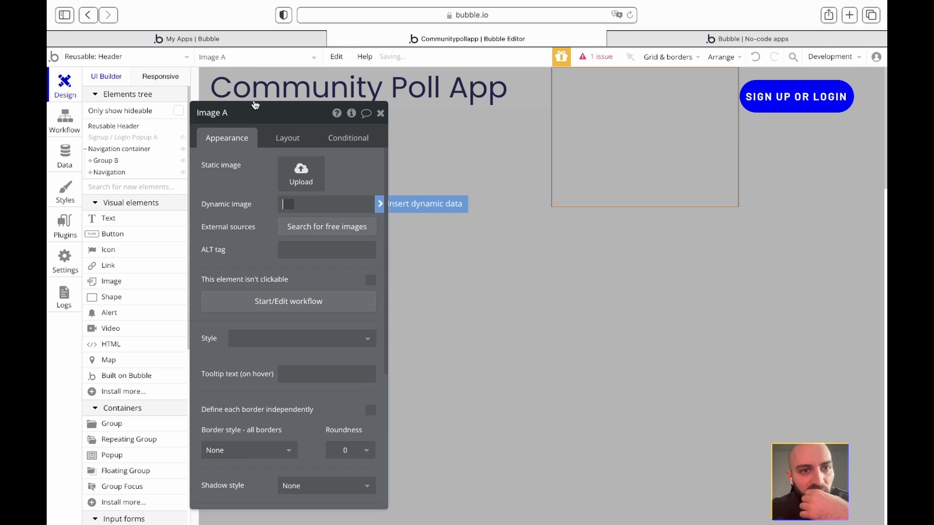
{"action": "left_click", "coordinate": [287, 137]}
{"action": "left_click", "coordinate": [263, 252]}
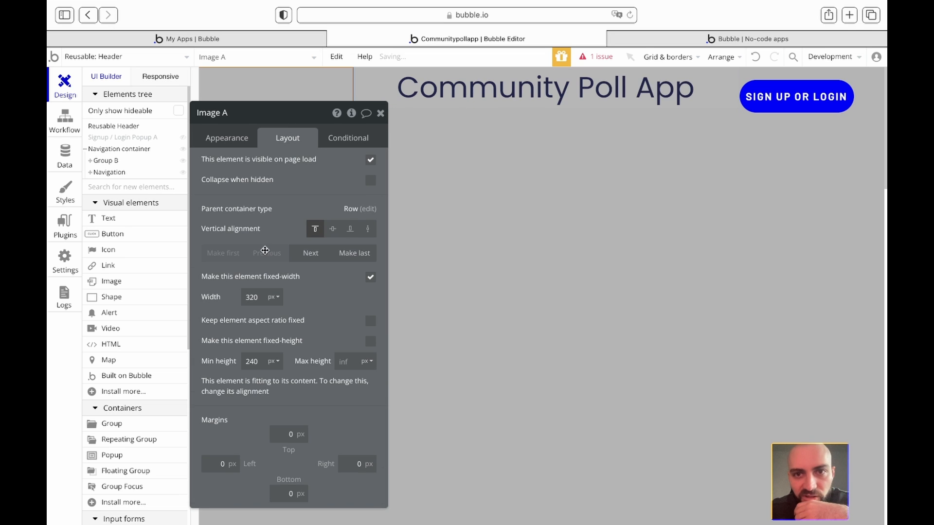
- Upload the avatar PNG from Downloads as the image's static picture
{"action": "left_click", "coordinate": [382, 113]}
{"action": "double_click", "coordinate": [305, 110]}
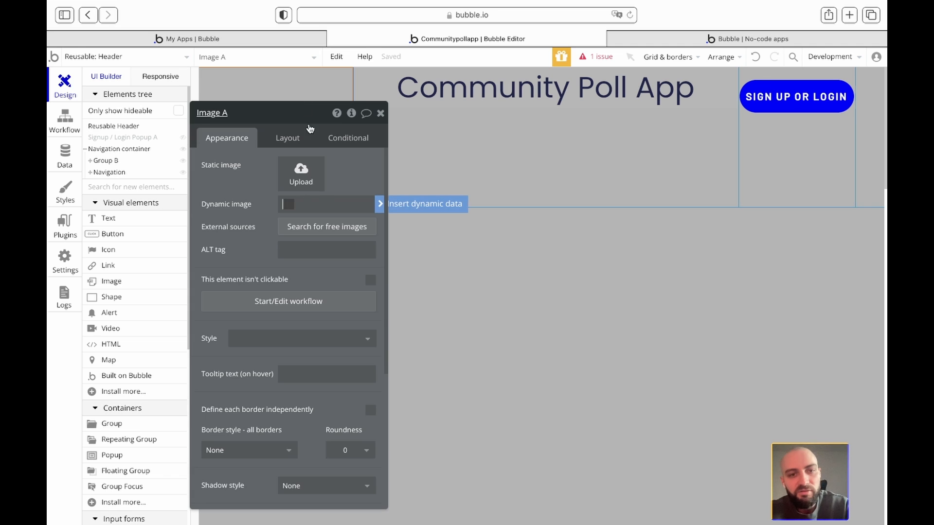
{"action": "left_click", "coordinate": [308, 183]}
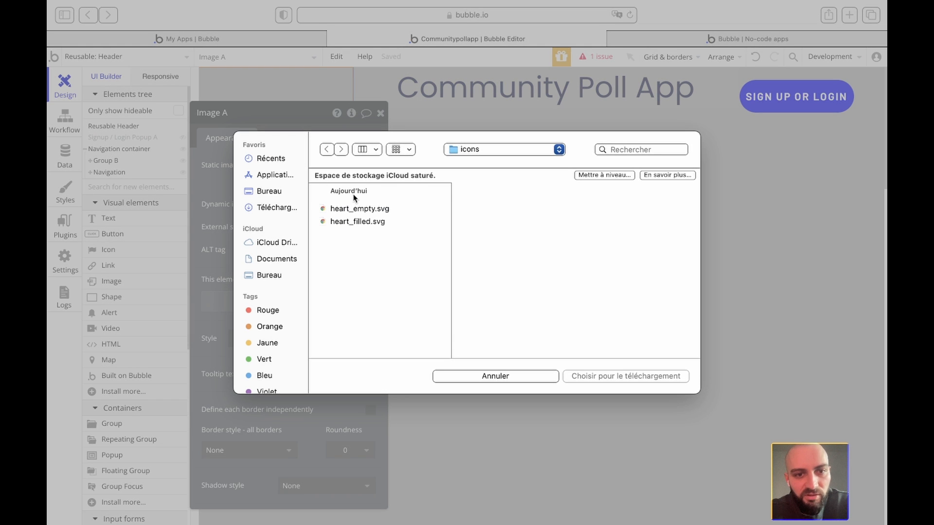
{"action": "left_click", "coordinate": [279, 209]}
{"action": "double_click", "coordinate": [361, 259]}
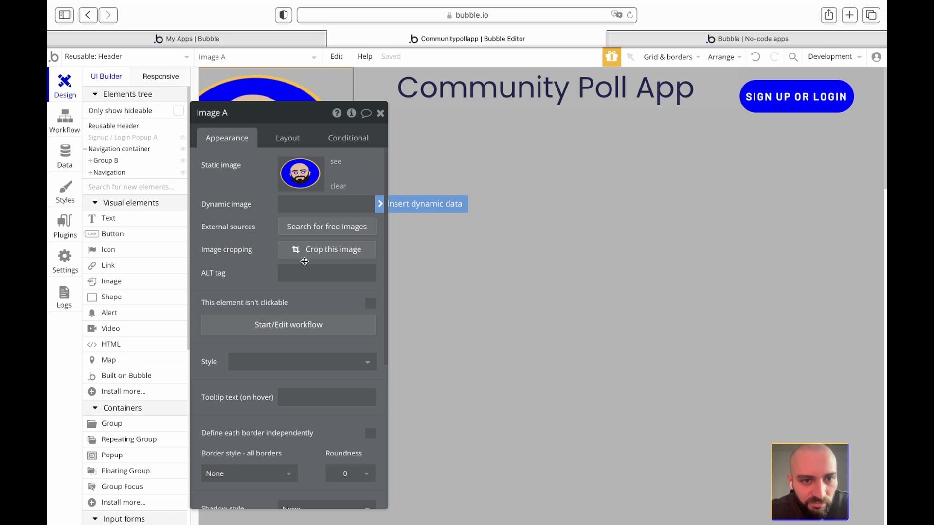
- Let the avatar image's width stretch and set its minimum height to 320
{"action": "scroll", "coordinate": [308, 270], "scroll_direction": "down", "scroll_amount": 5}
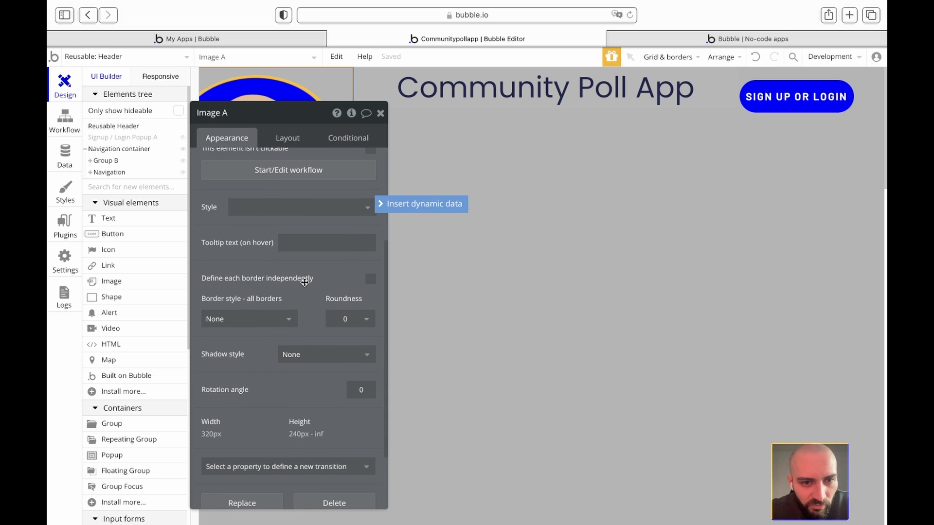
{"action": "scroll", "coordinate": [304, 282], "scroll_direction": "up", "scroll_amount": 5}
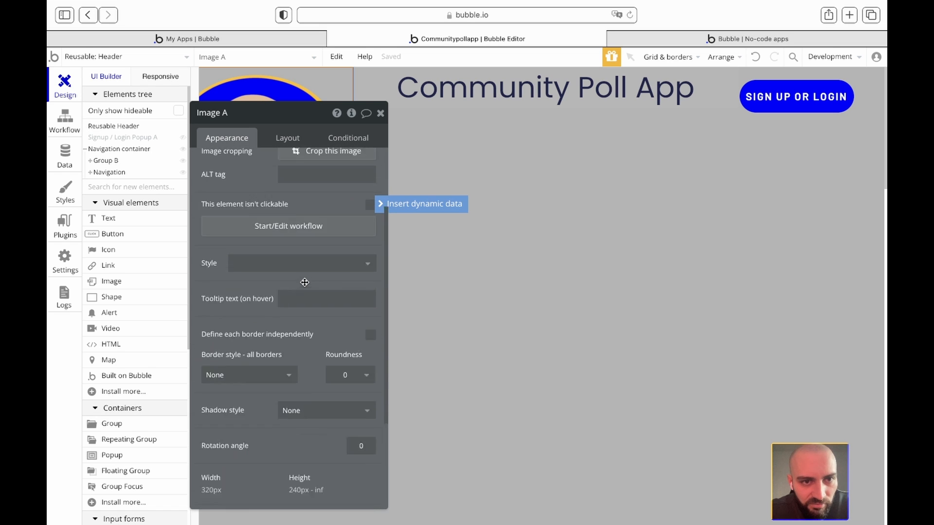
{"action": "left_click", "coordinate": [296, 138]}
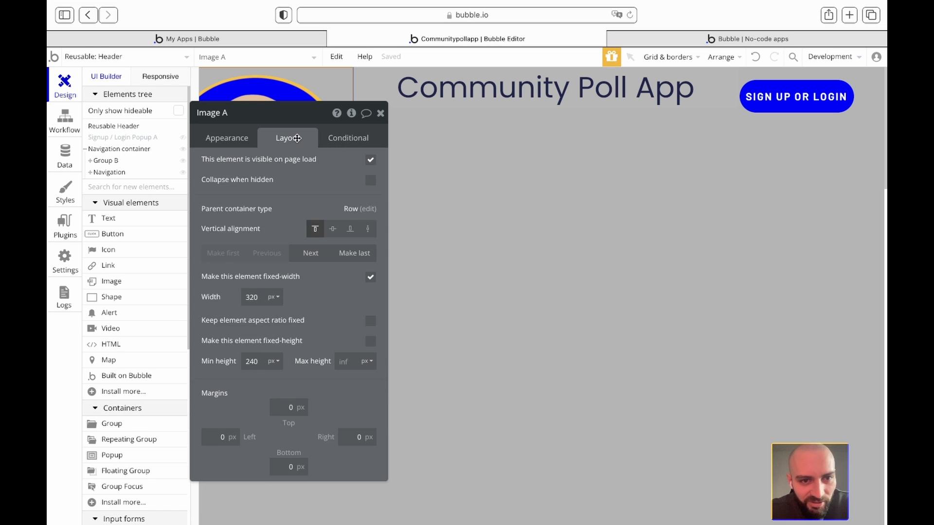
{"action": "left_click", "coordinate": [371, 277]}
{"action": "double_click", "coordinate": [257, 360]}
{"action": "type", "text": "320"}
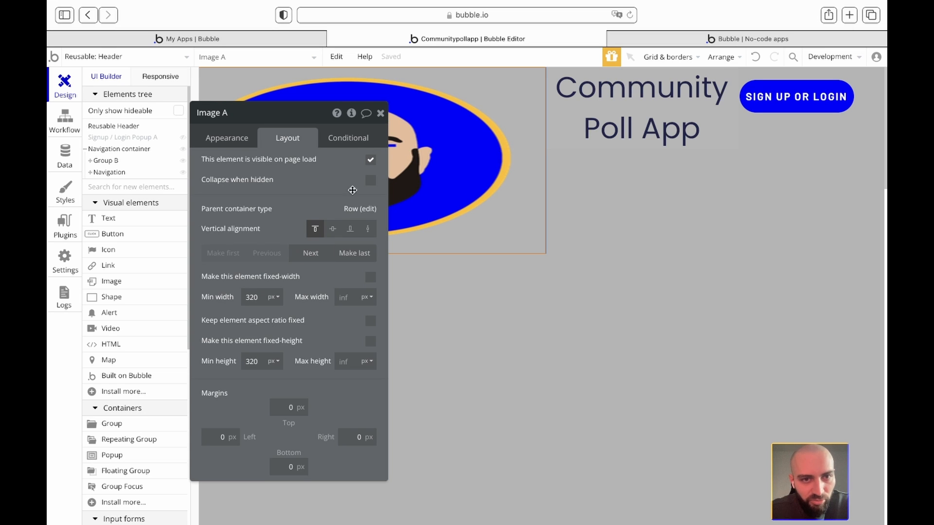
{"action": "left_click", "coordinate": [380, 113]}
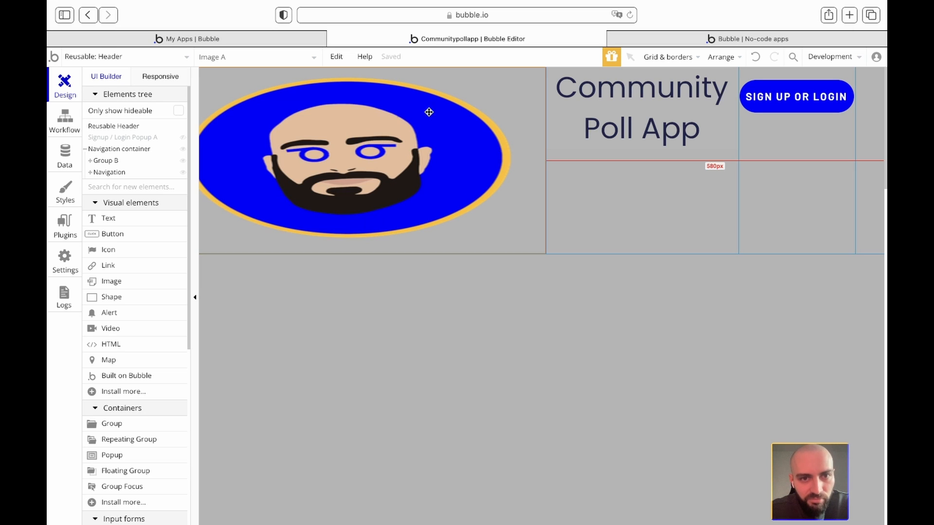
- Make the avatar image fixed-width and fixed-height at 50 px by 50 px
{"action": "double_click", "coordinate": [465, 118]}
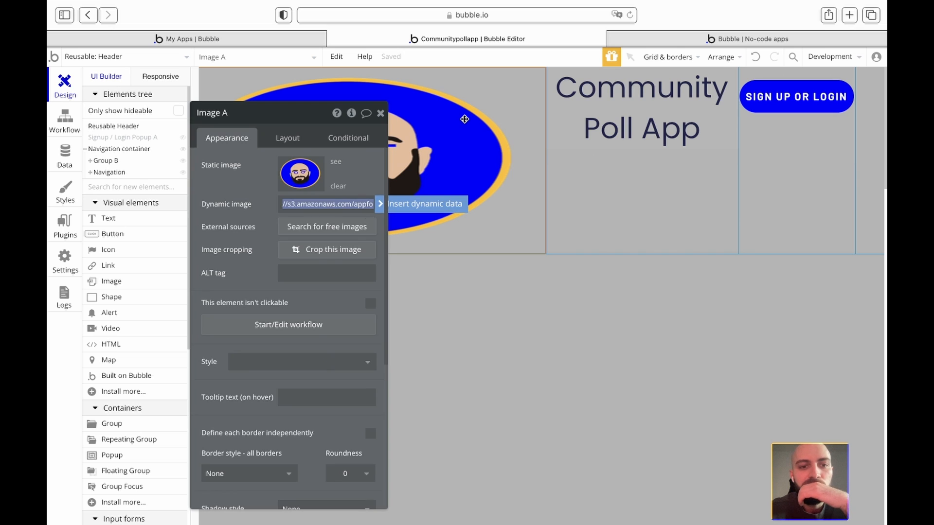
{"action": "left_click", "coordinate": [298, 144]}
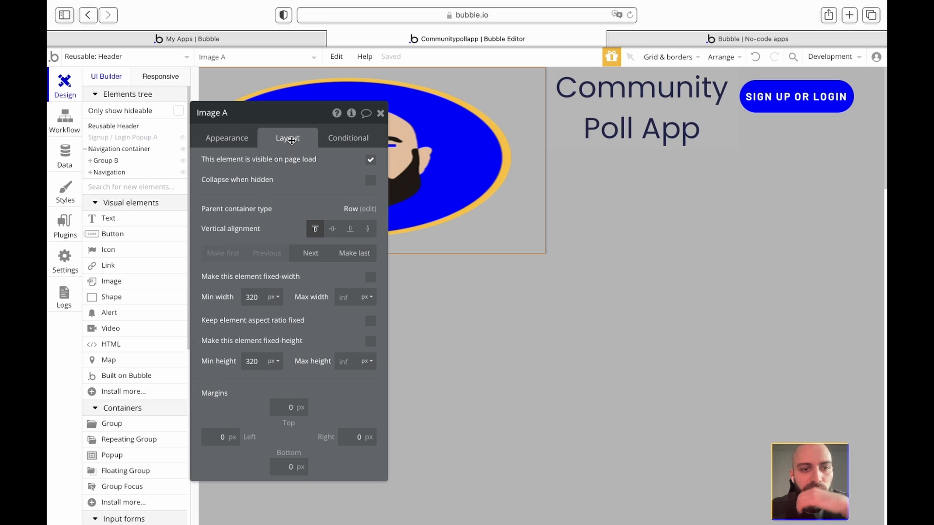
{"action": "left_click", "coordinate": [371, 278]}
{"action": "left_click", "coordinate": [370, 341]}
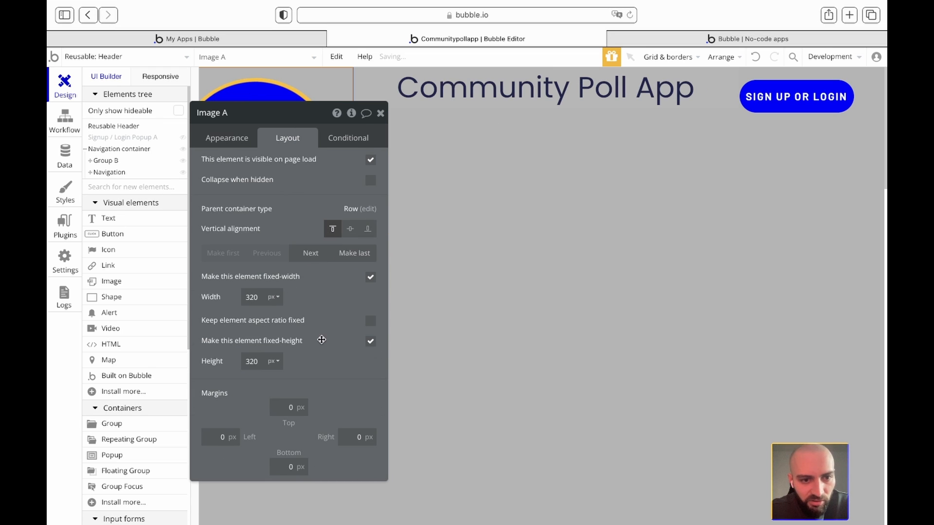
{"action": "double_click", "coordinate": [258, 298]}
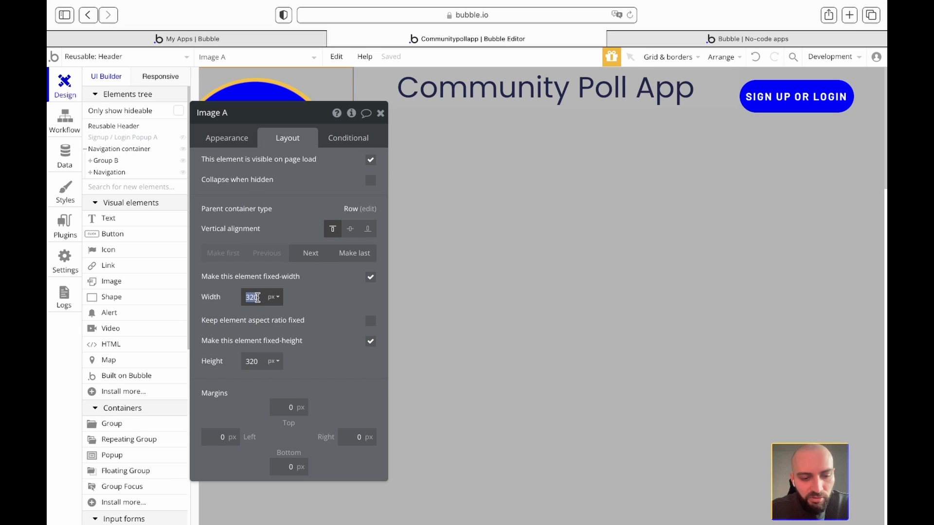
{"action": "type", "text": "50"}
{"action": "double_click", "coordinate": [258, 360]}
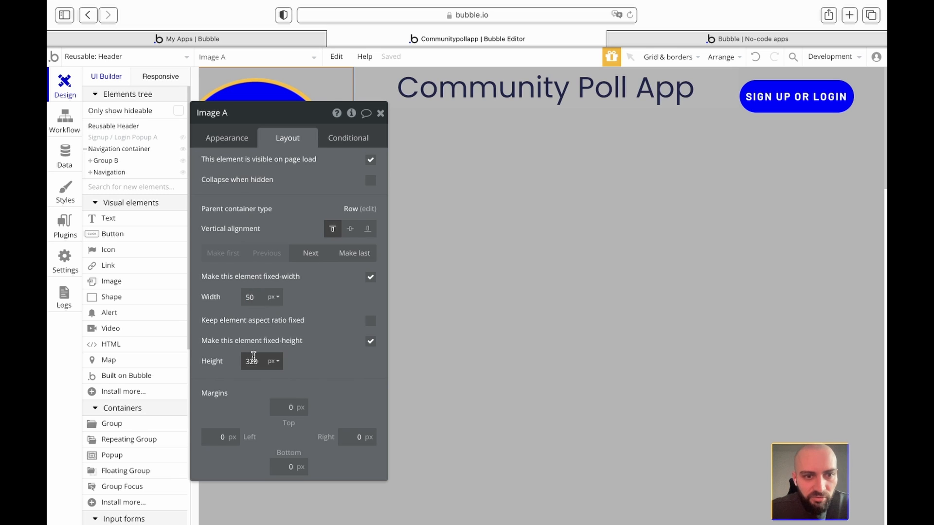
{"action": "type", "text": "50"}
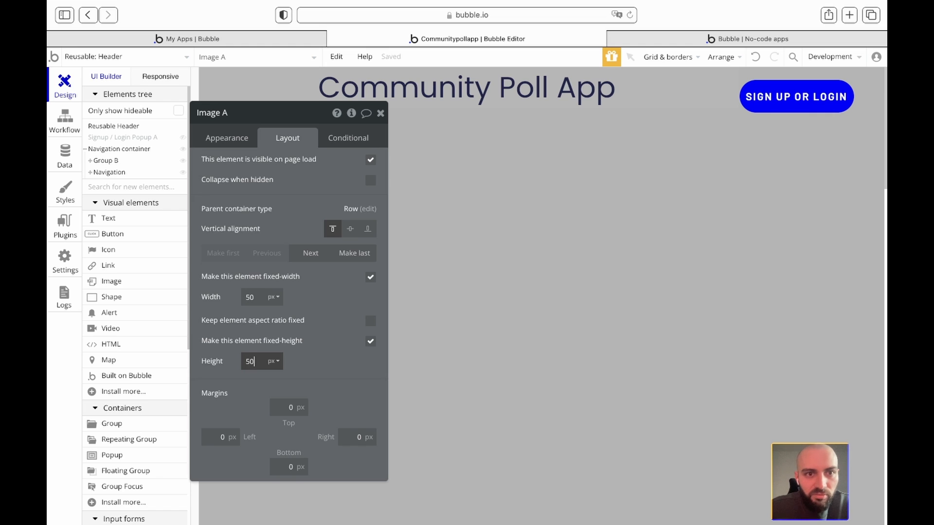
- Expand Group B in the Elements tree and open Image A's settings
{"action": "left_click", "coordinate": [380, 113]}
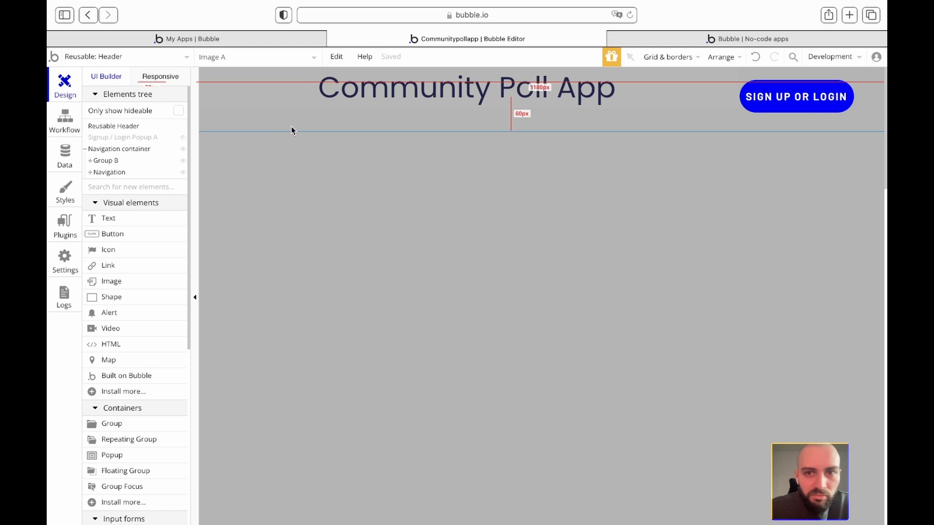
{"action": "left_click", "coordinate": [101, 162]}
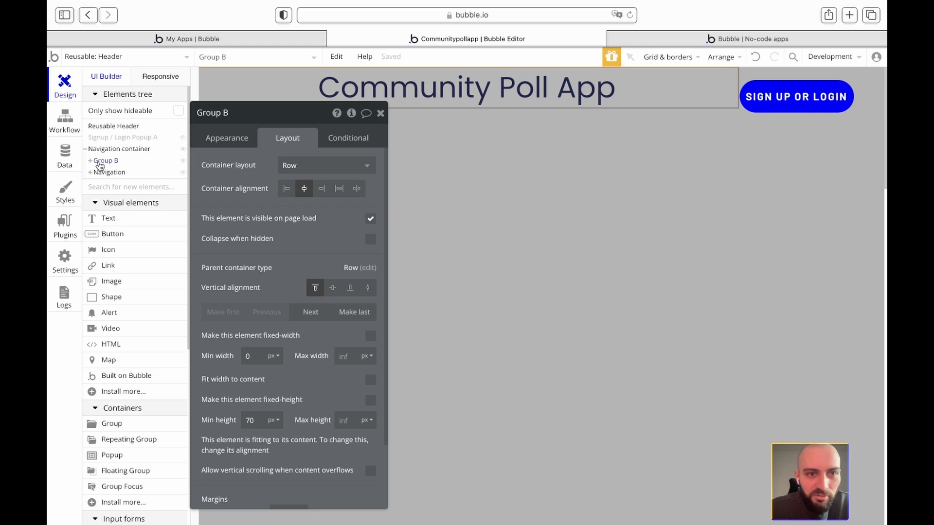
{"action": "left_click", "coordinate": [90, 161]}
{"action": "left_click", "coordinate": [108, 174]}
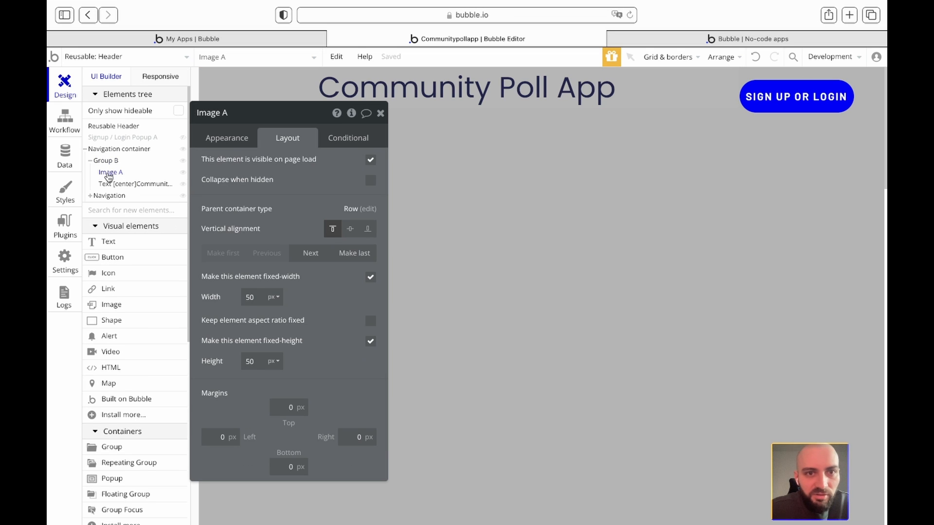
{"action": "left_click", "coordinate": [381, 113]}
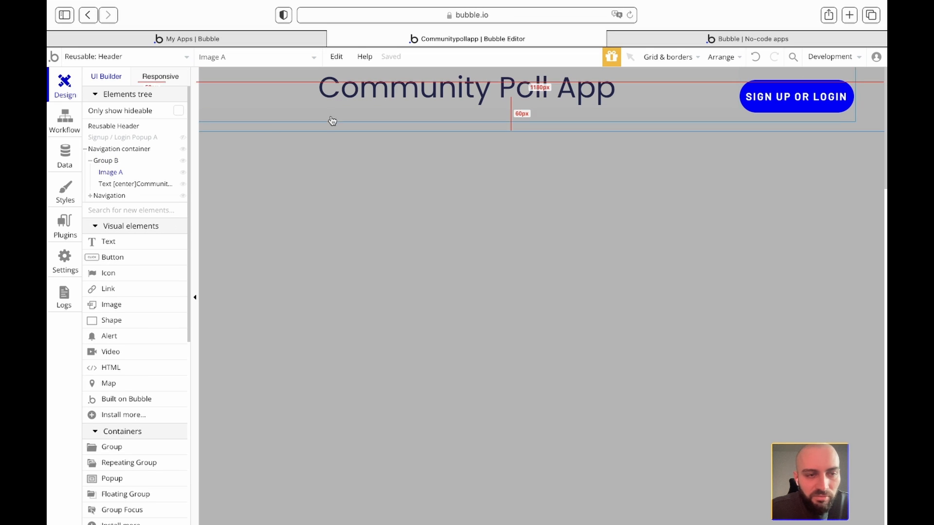
{"action": "left_click", "coordinate": [108, 172]}
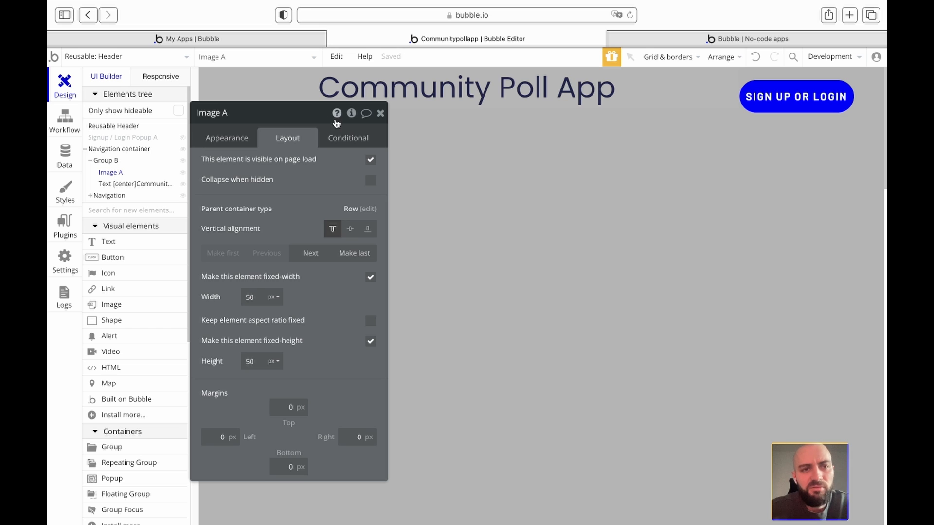
{"action": "scroll", "coordinate": [493, 320], "scroll_direction": "up", "scroll_amount": 5}
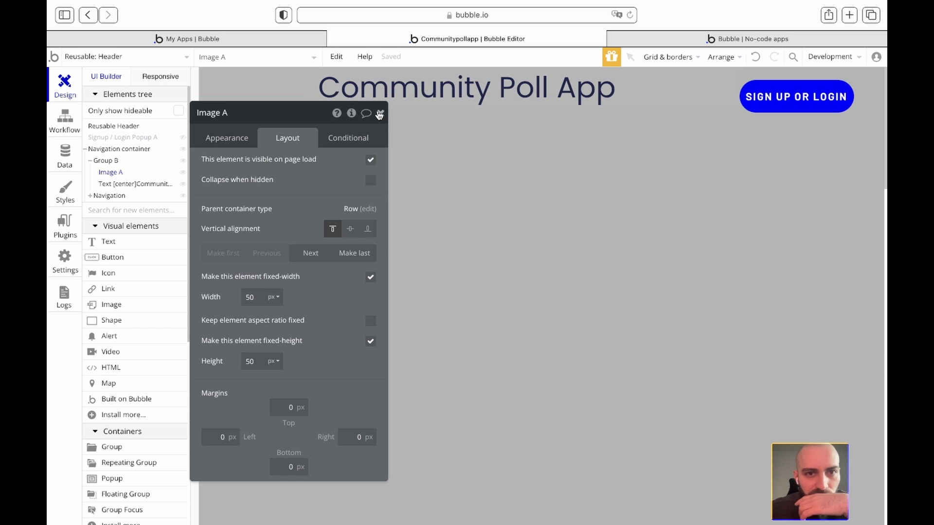
- Move Image A's property editor toward the canvas centre and reopen its Layout settings
{"action": "left_click", "coordinate": [379, 114]}
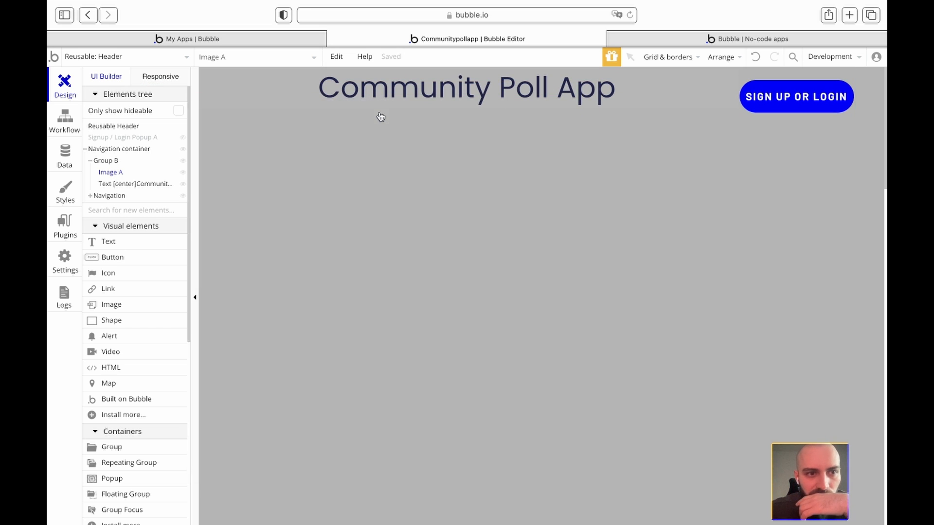
{"action": "left_click", "coordinate": [112, 173]}
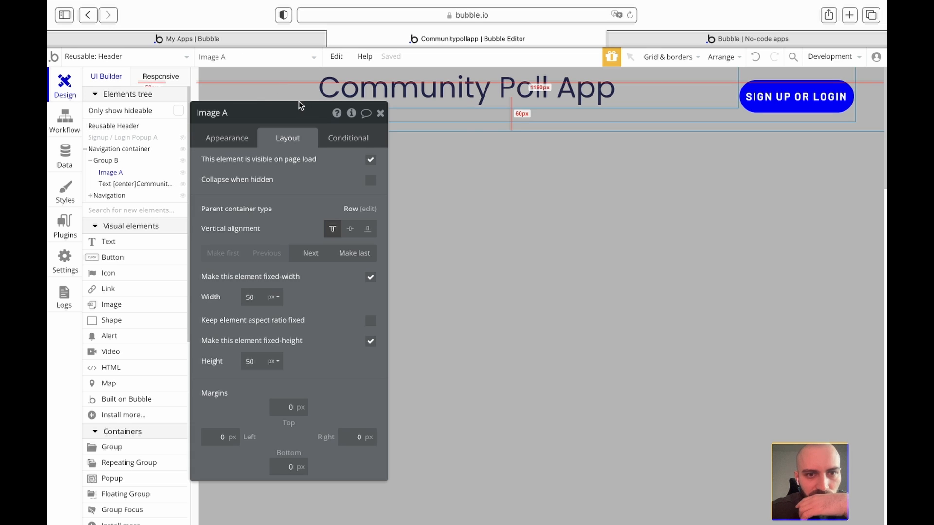
{"action": "left_click_drag", "start_coordinate": [314, 115], "coordinate": [433, 152]}
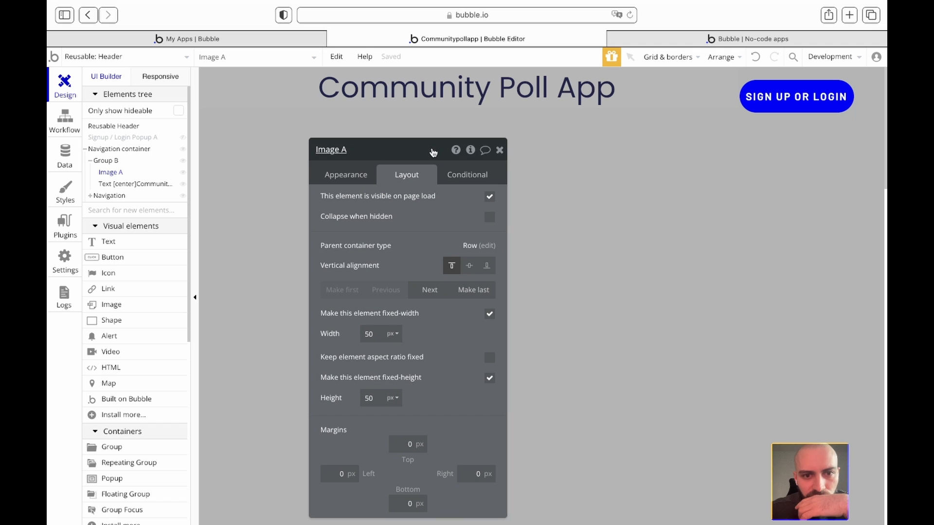
{"action": "left_click", "coordinate": [107, 175]}
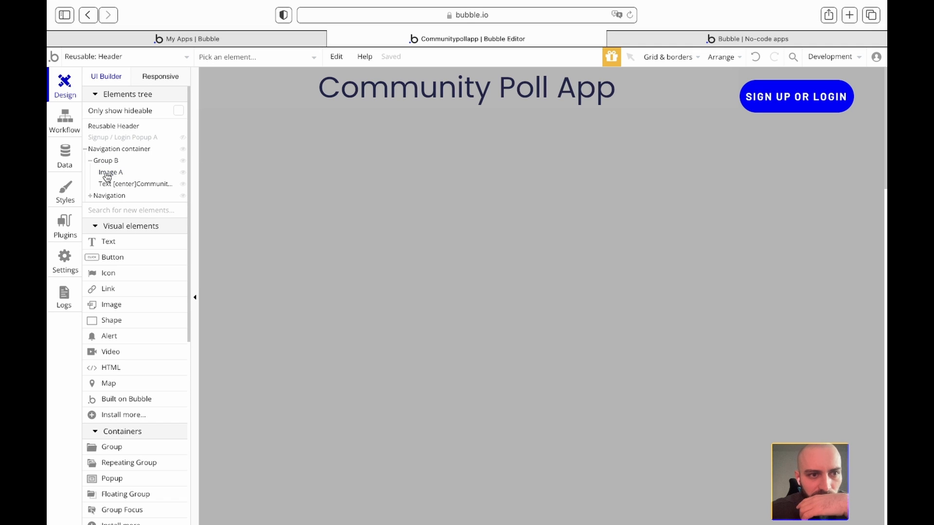
{"action": "left_click", "coordinate": [107, 175]}
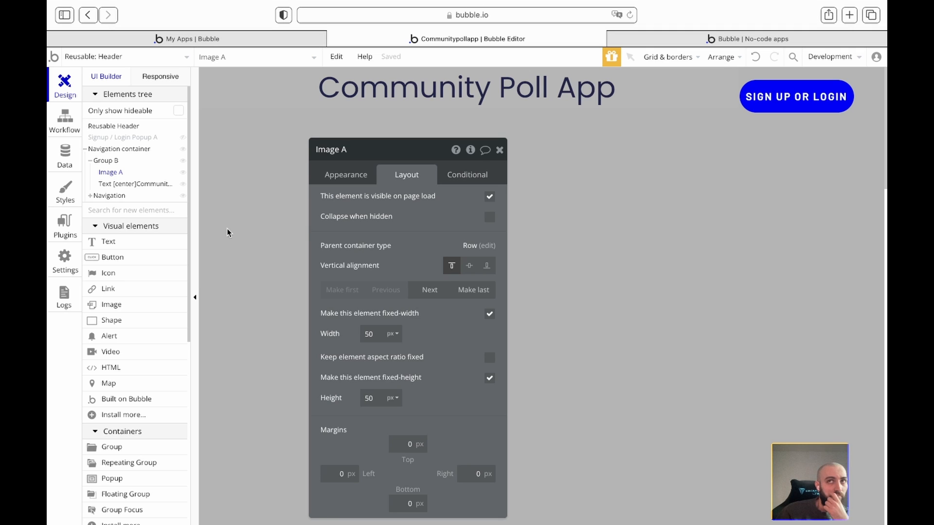
{"action": "left_click", "coordinate": [109, 174]}
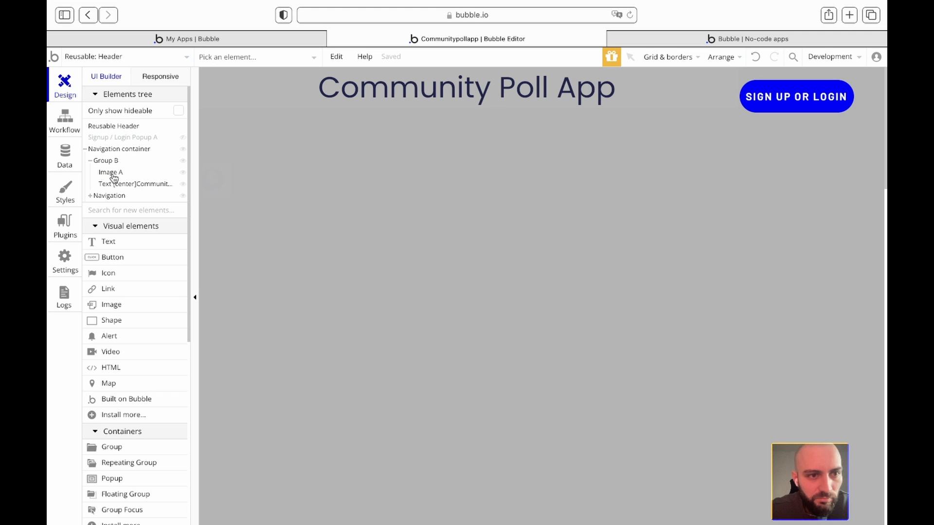
{"action": "left_click", "coordinate": [112, 176]}
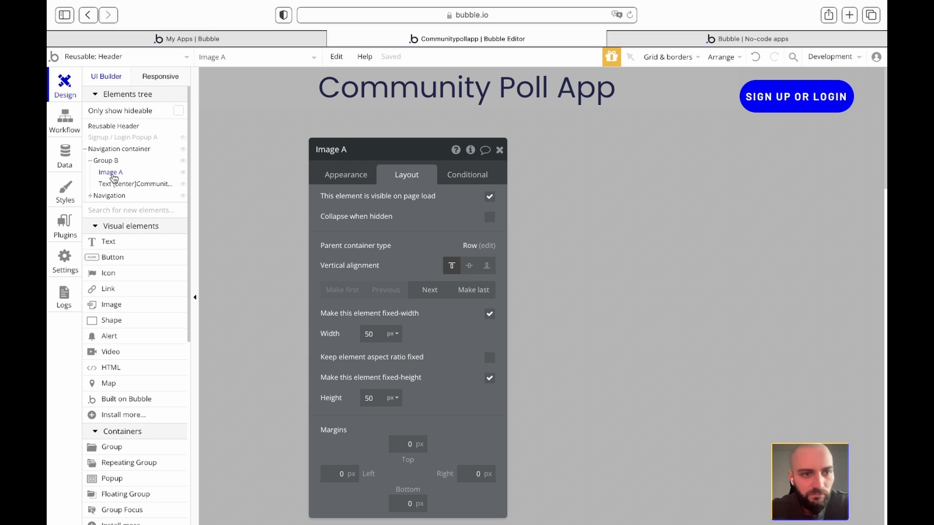
- Bring Image A to the front using its right-click menu
{"action": "left_click", "coordinate": [115, 185]}
{"action": "left_click", "coordinate": [112, 174]}
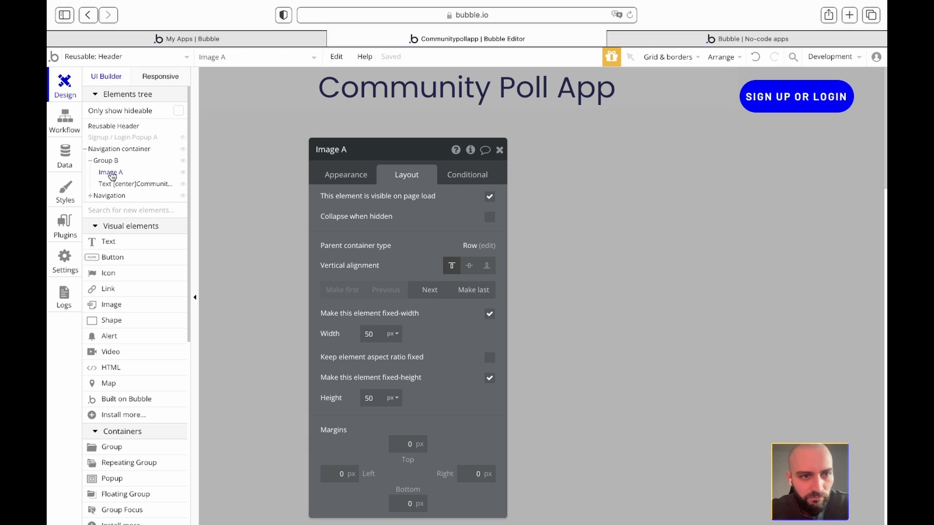
{"action": "right_click", "coordinate": [112, 175]}
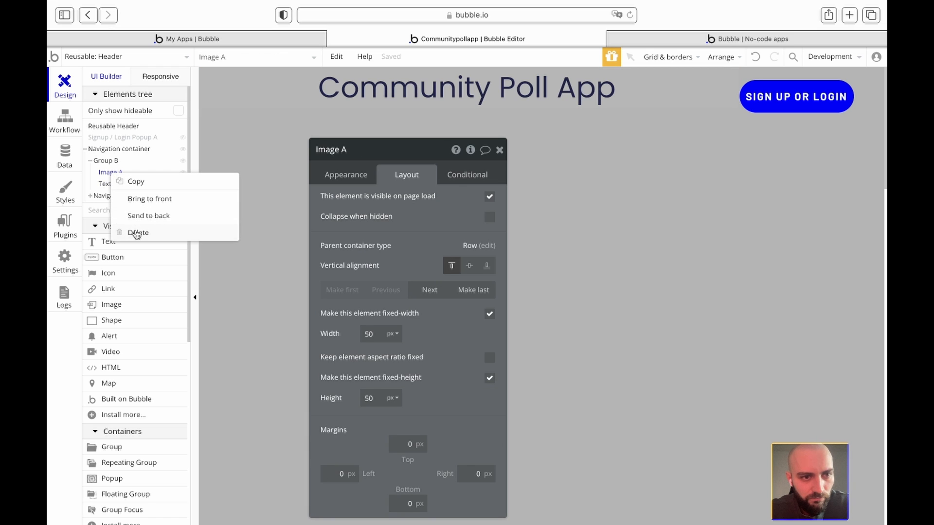
{"action": "left_click", "coordinate": [151, 199]}
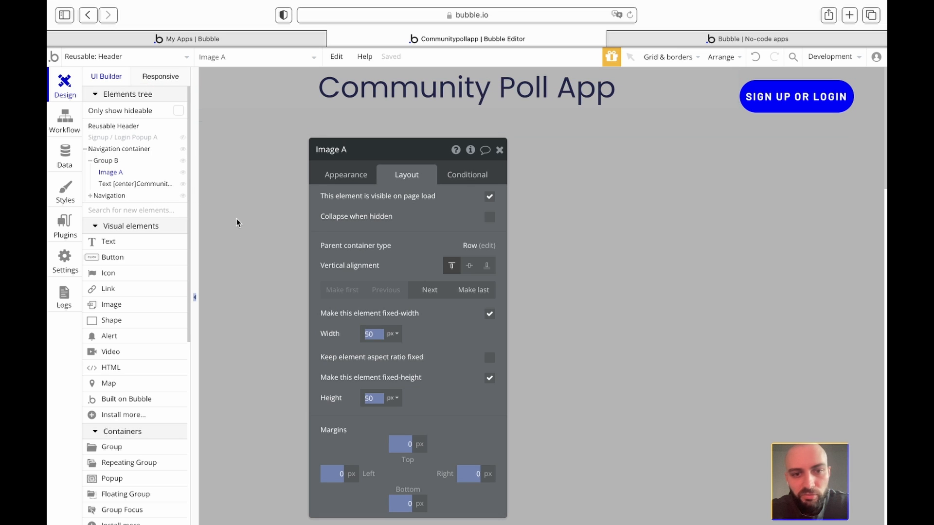
- Turn off fixed width on Image A, leaving its 50 px minimum width
{"action": "left_click", "coordinate": [473, 353]}
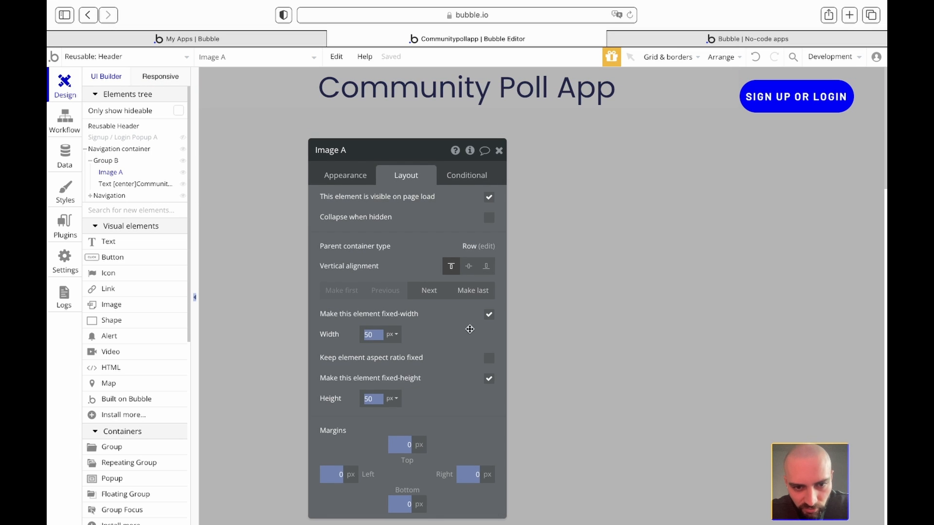
{"action": "left_click", "coordinate": [490, 315]}
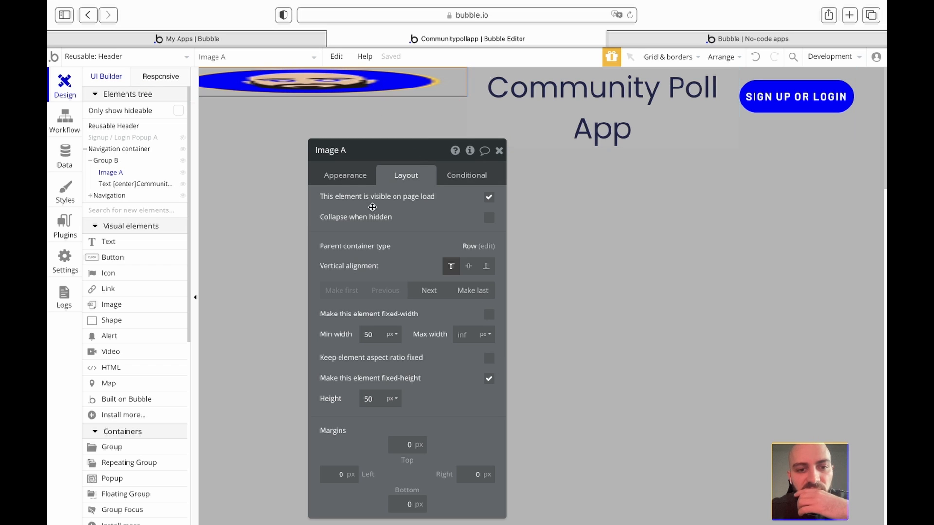
{"action": "left_click", "coordinate": [489, 314]}
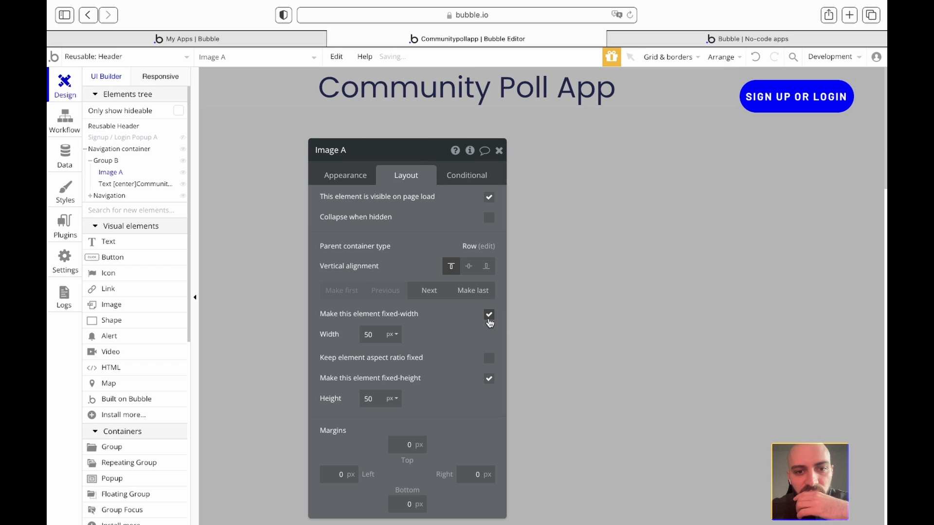
{"action": "left_click", "coordinate": [489, 315]}
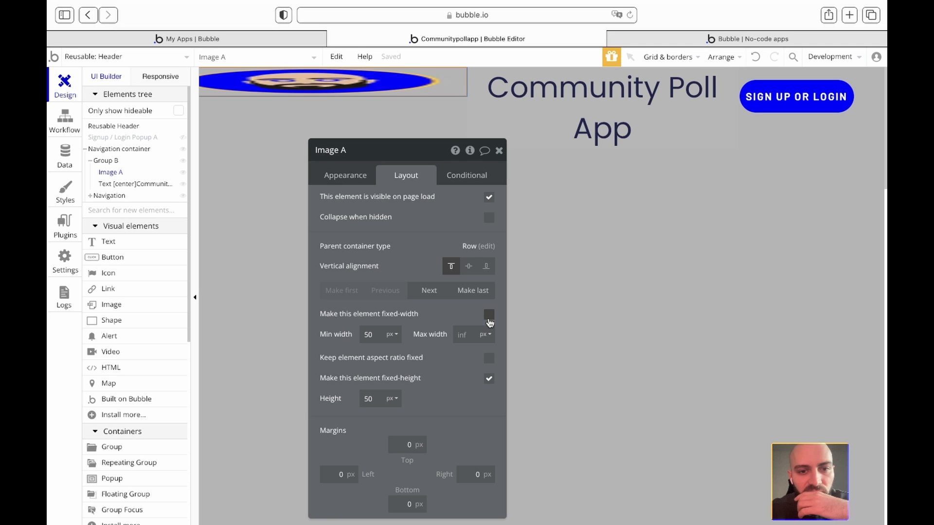
{"action": "left_click", "coordinate": [488, 315]}
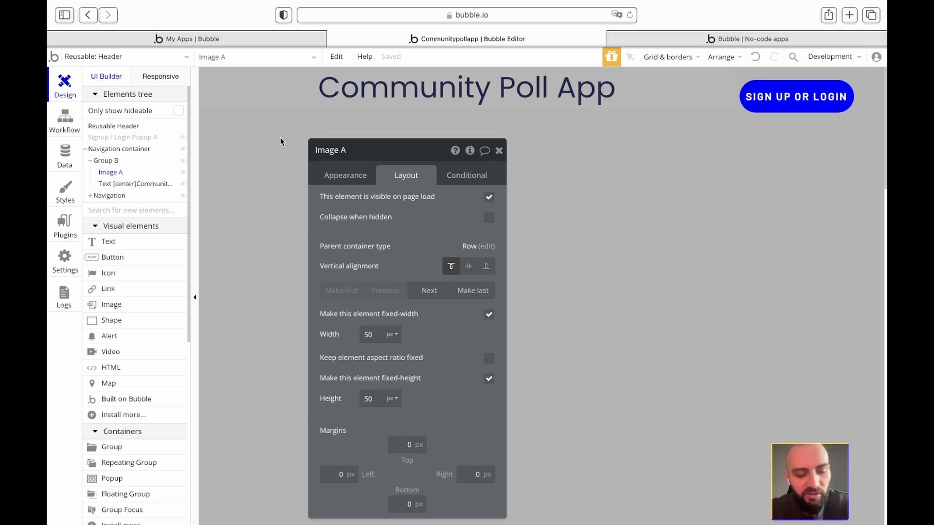
{"action": "left_click", "coordinate": [757, 58]}
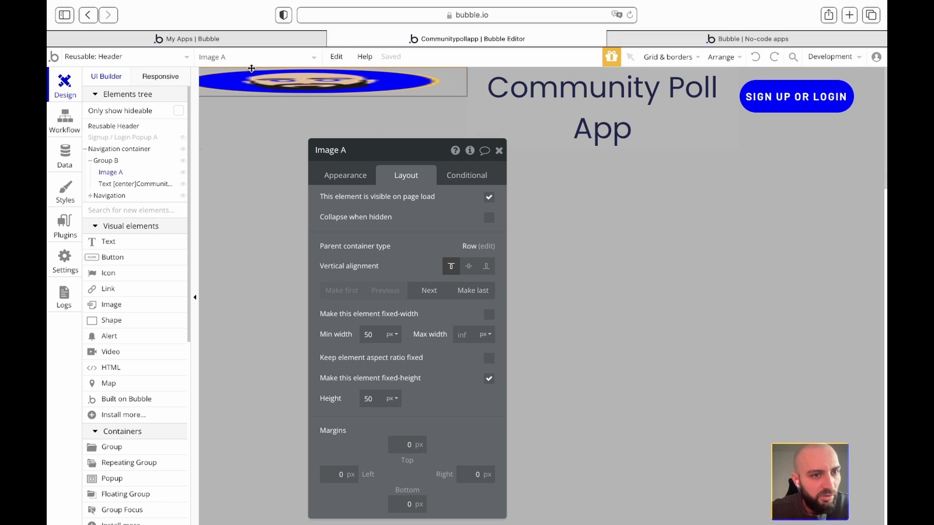
- Copy Group B and paste a duplicate as Group C
{"action": "left_click_drag", "start_coordinate": [105, 162], "coordinate": [107, 165]}
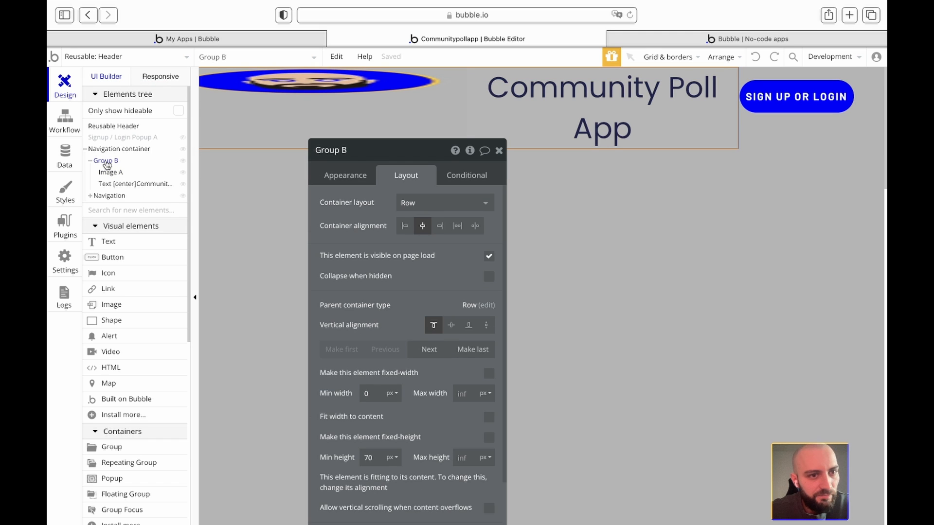
{"action": "key", "text": "super+z"}
{"action": "key", "text": "super+d"}
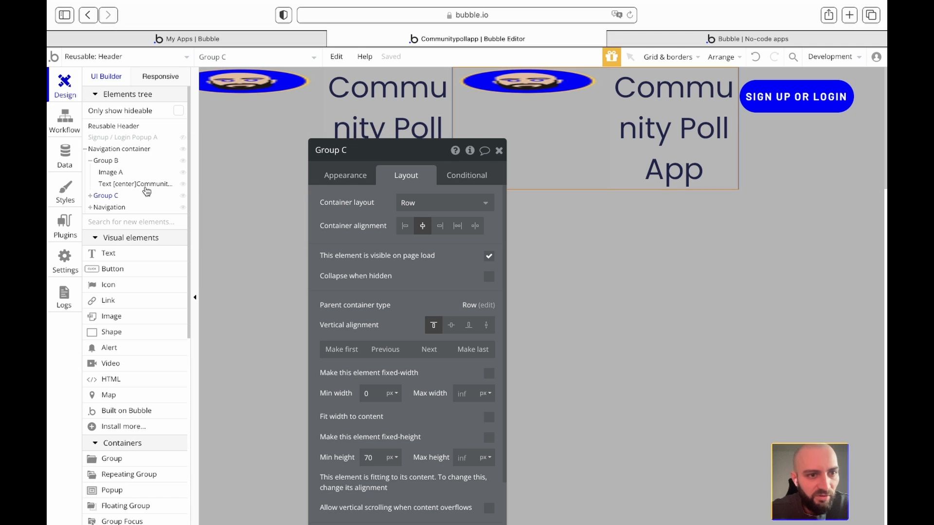
- Delete Image B from Group C and the title text from Group B
{"action": "left_click", "coordinate": [91, 196]}
{"action": "left_click", "coordinate": [117, 208]}
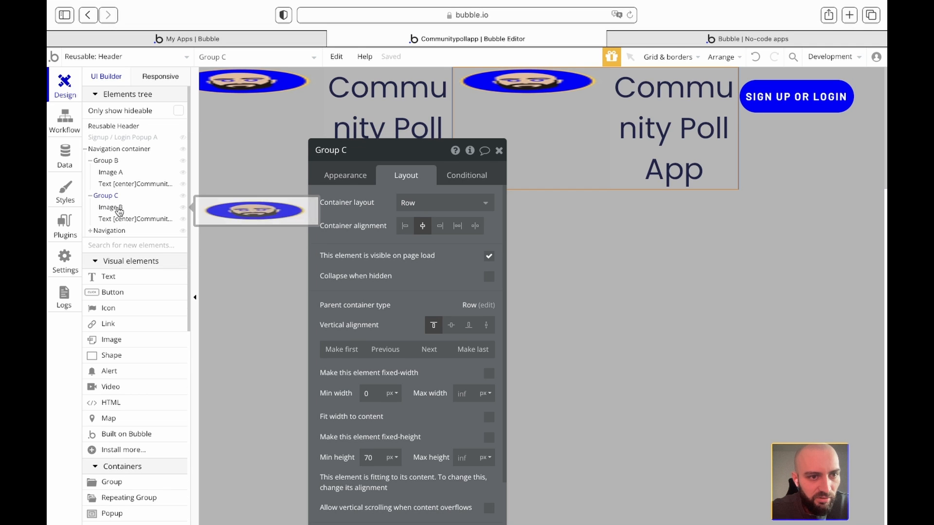
{"action": "right_click", "coordinate": [118, 211]}
{"action": "left_click", "coordinate": [146, 269]}
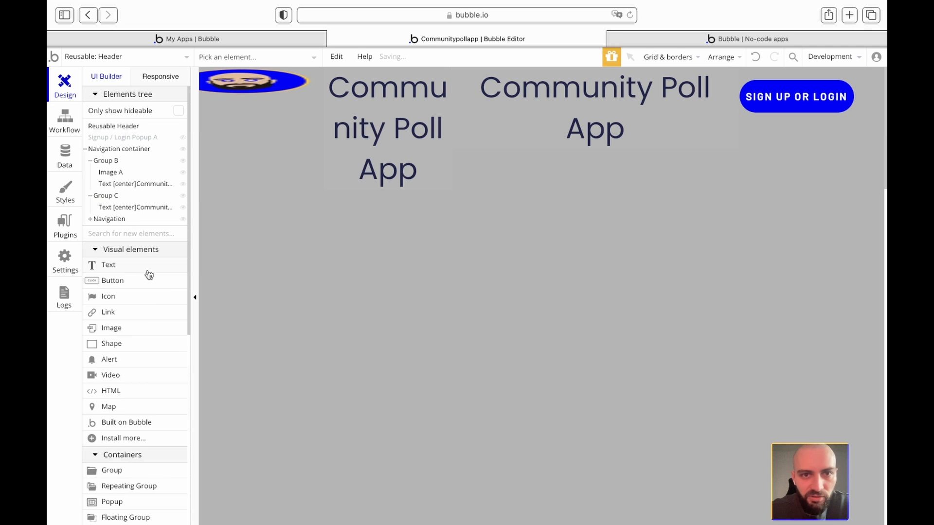
{"action": "left_click", "coordinate": [110, 185]}
{"action": "right_click", "coordinate": [110, 186]}
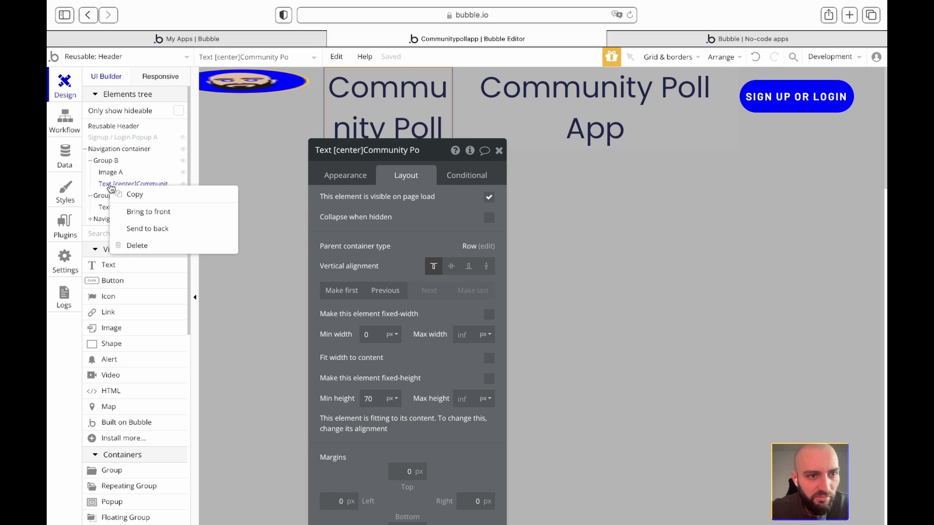
{"action": "left_click", "coordinate": [137, 246]}
- Make Image A fixed-width and set its width and height to 100 px
{"action": "left_click", "coordinate": [100, 170]}
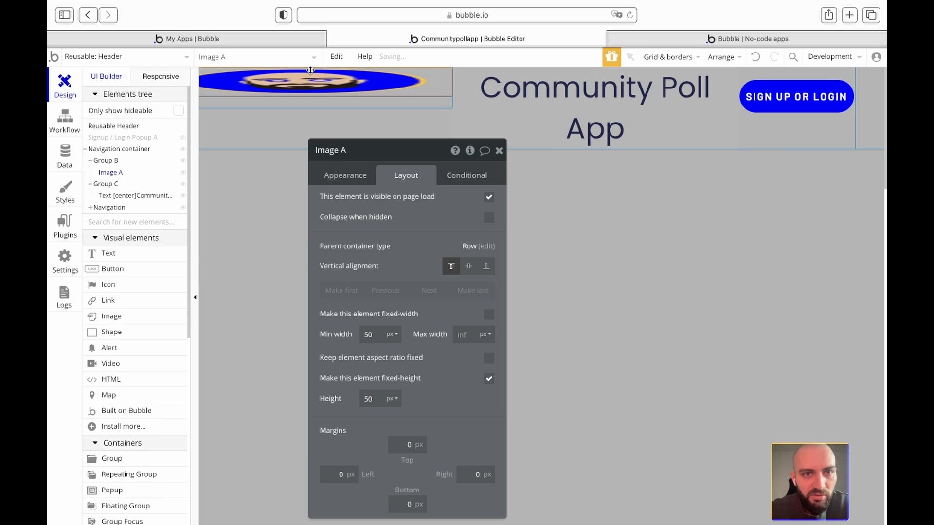
{"action": "left_click", "coordinate": [104, 161]}
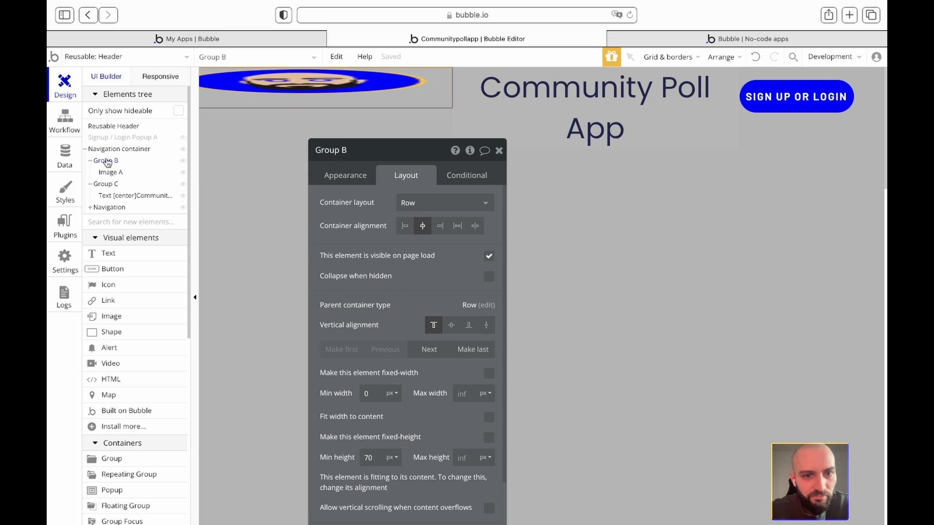
{"action": "scroll", "coordinate": [404, 267], "scroll_direction": "down", "scroll_amount": 1}
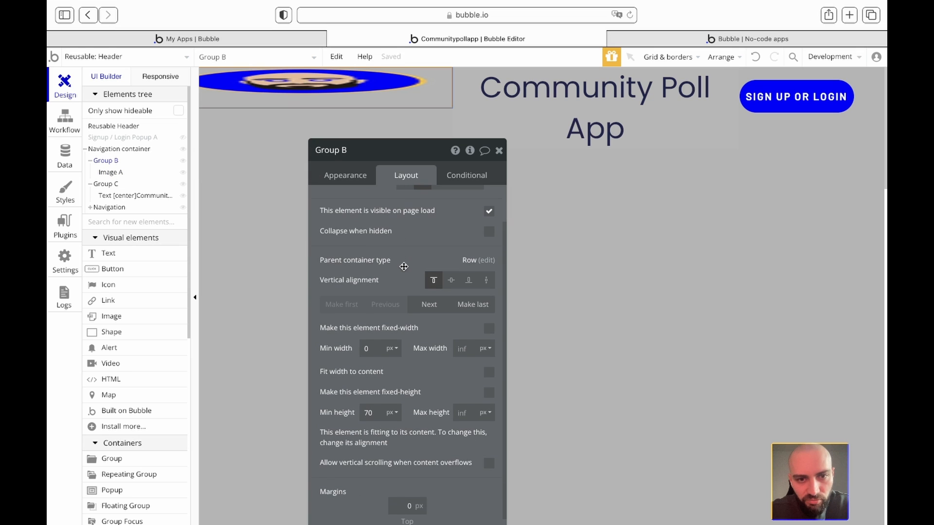
{"action": "left_click", "coordinate": [114, 173]}
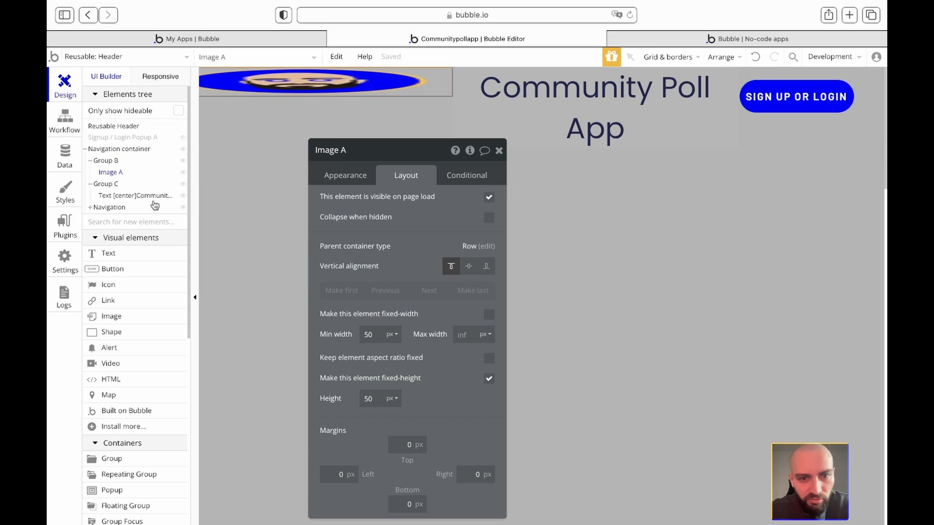
{"action": "left_click", "coordinate": [489, 315]}
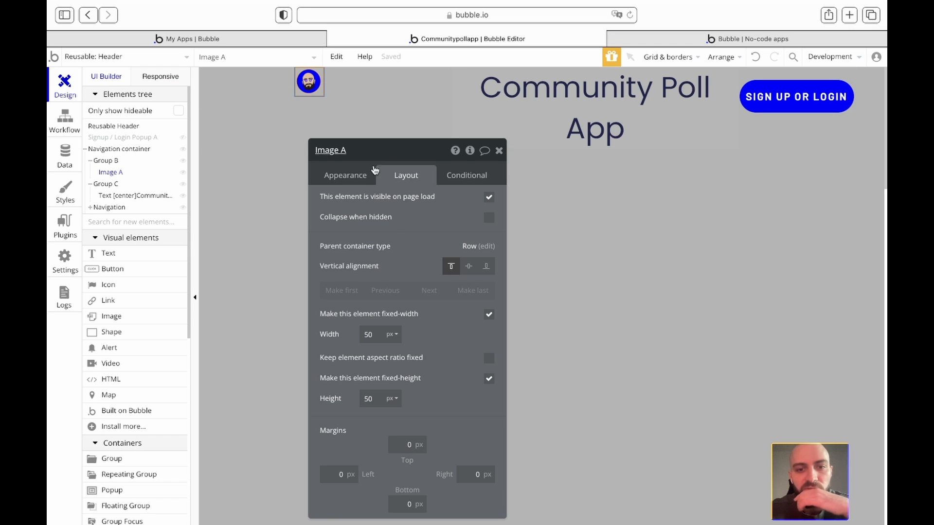
{"action": "left_click", "coordinate": [368, 334]}
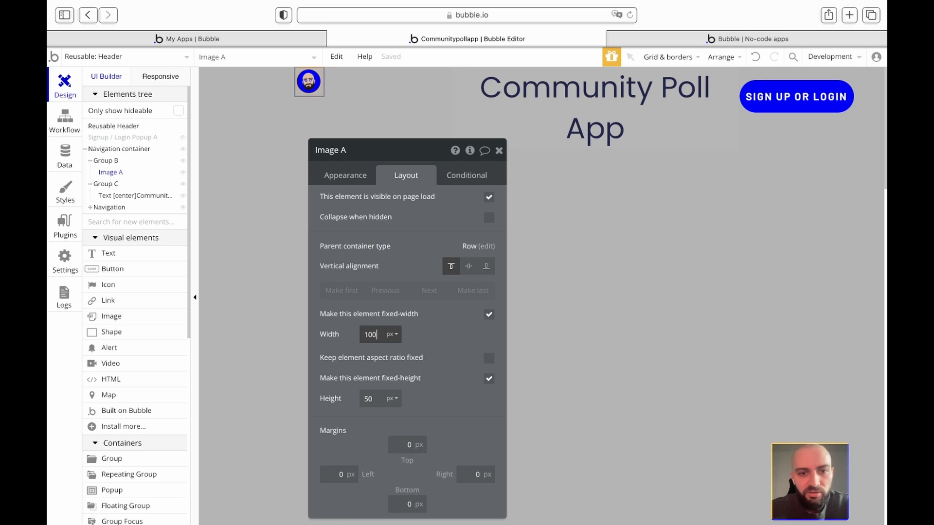
{"action": "double_click", "coordinate": [372, 399]}
{"action": "type", "text": "1"}
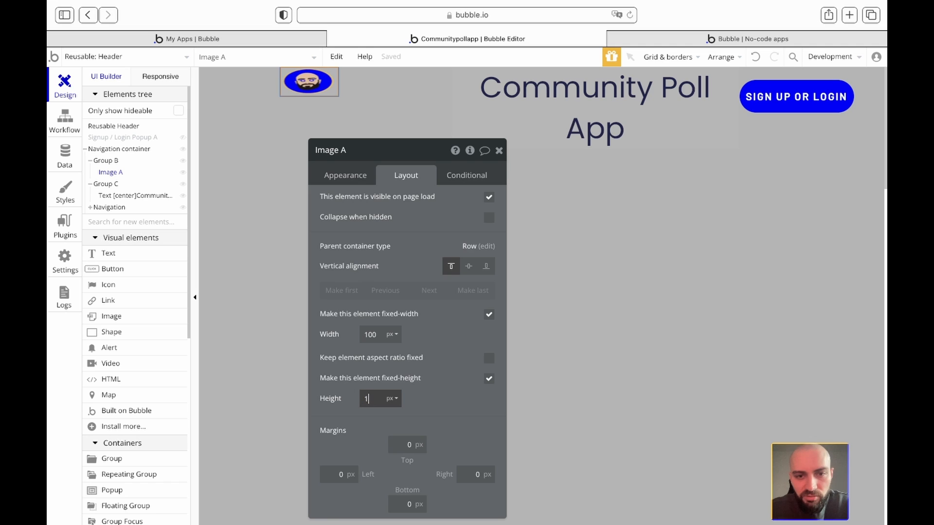
{"action": "type", "text": "00"}
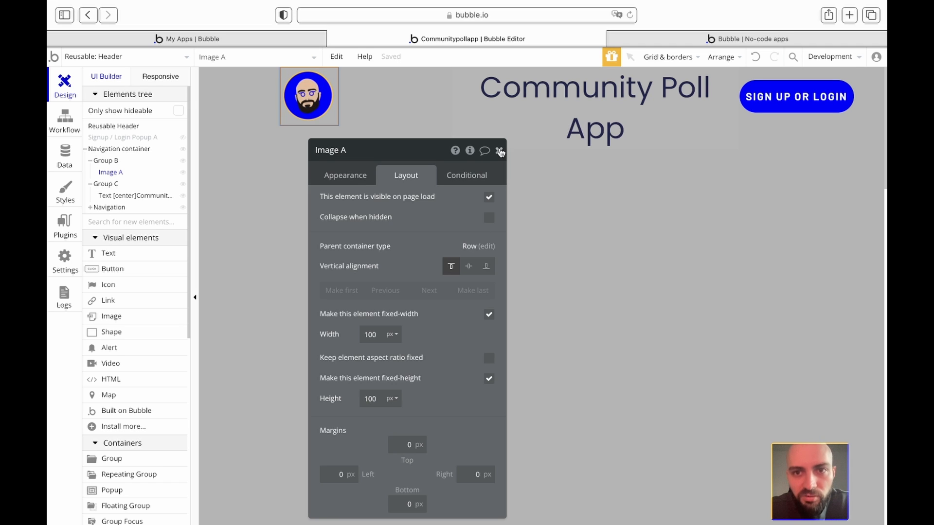
{"action": "left_click", "coordinate": [500, 151]}
{"action": "double_click", "coordinate": [381, 98]}
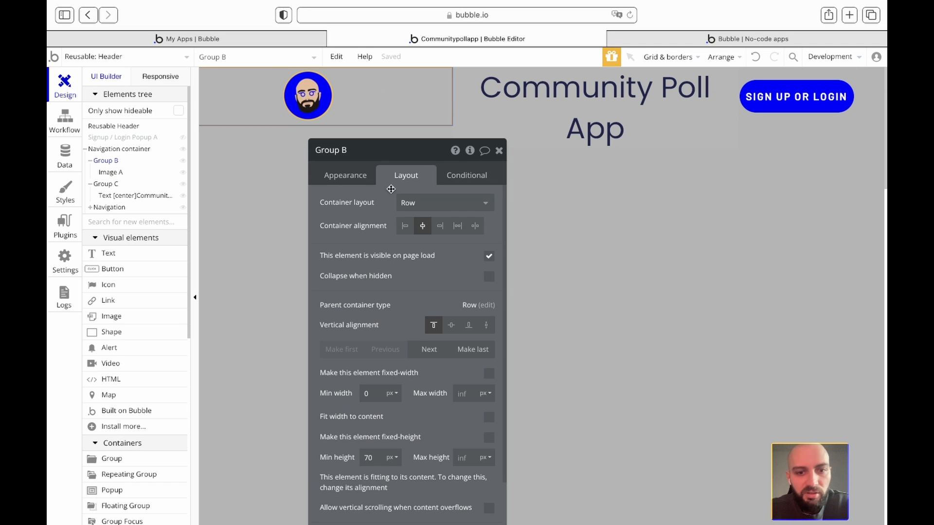
- Make Group B fit its width to its content
{"action": "scroll", "coordinate": [419, 333], "scroll_direction": "down", "scroll_amount": 2}
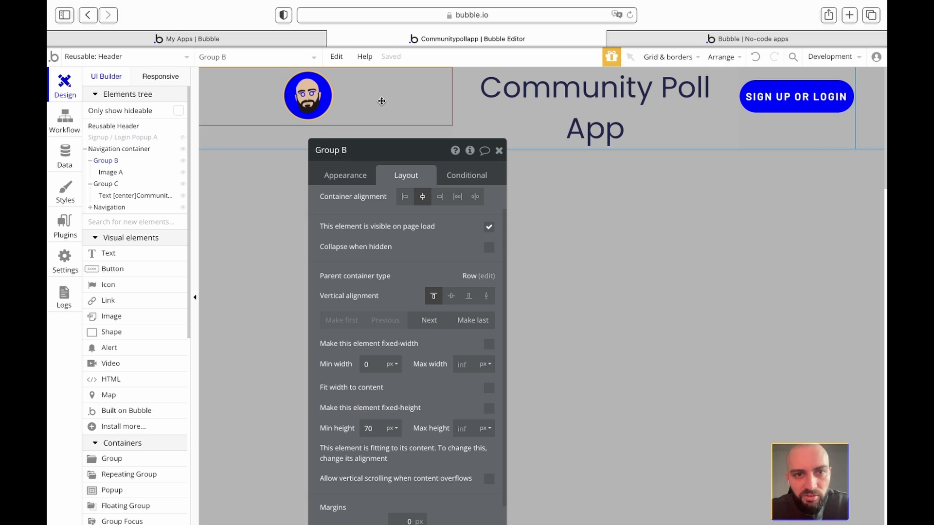
{"action": "left_click", "coordinate": [325, 101]}
{"action": "left_click", "coordinate": [378, 92]}
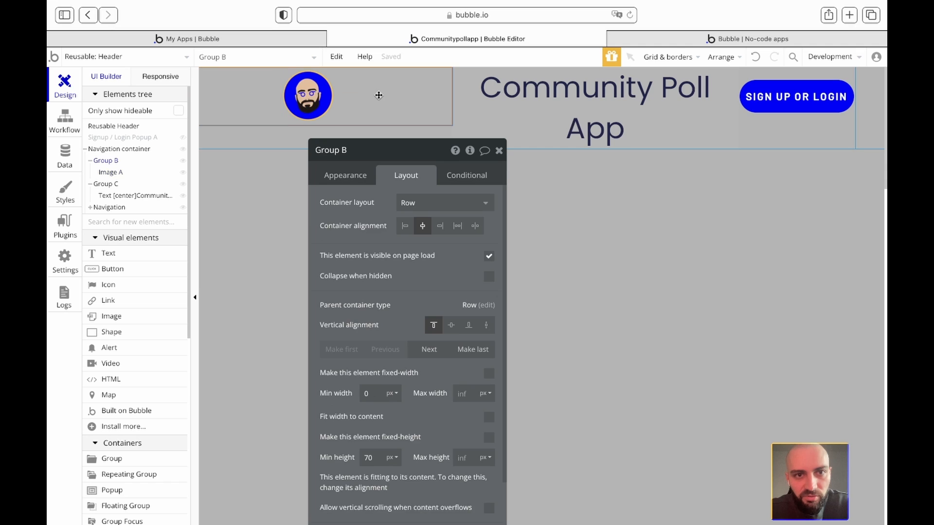
{"action": "scroll", "coordinate": [372, 321], "scroll_direction": "down", "scroll_amount": 2}
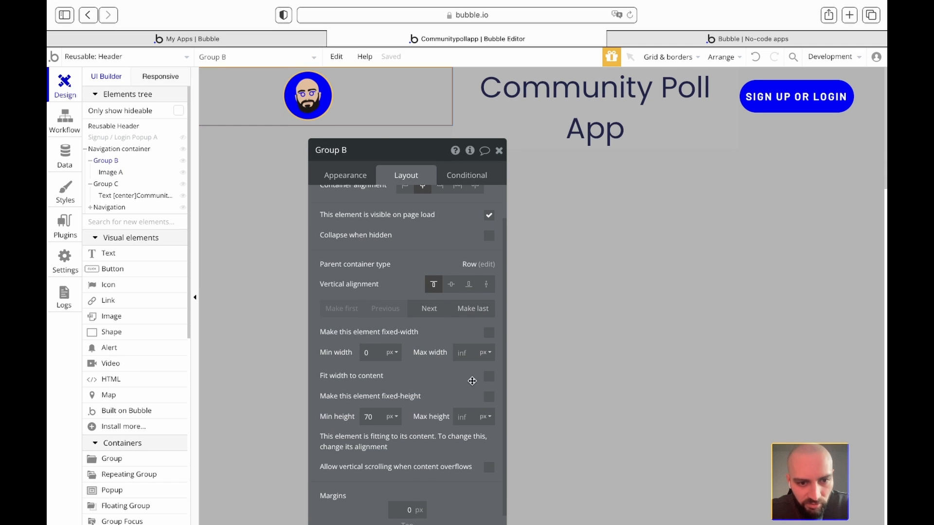
{"action": "left_click", "coordinate": [489, 379]}
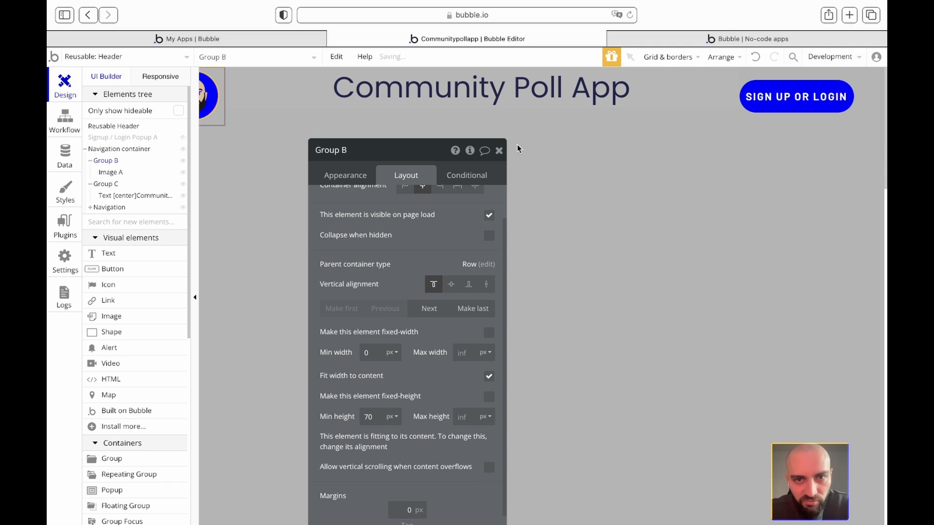
{"action": "left_click", "coordinate": [499, 151]}
{"action": "left_click", "coordinate": [249, 182]}
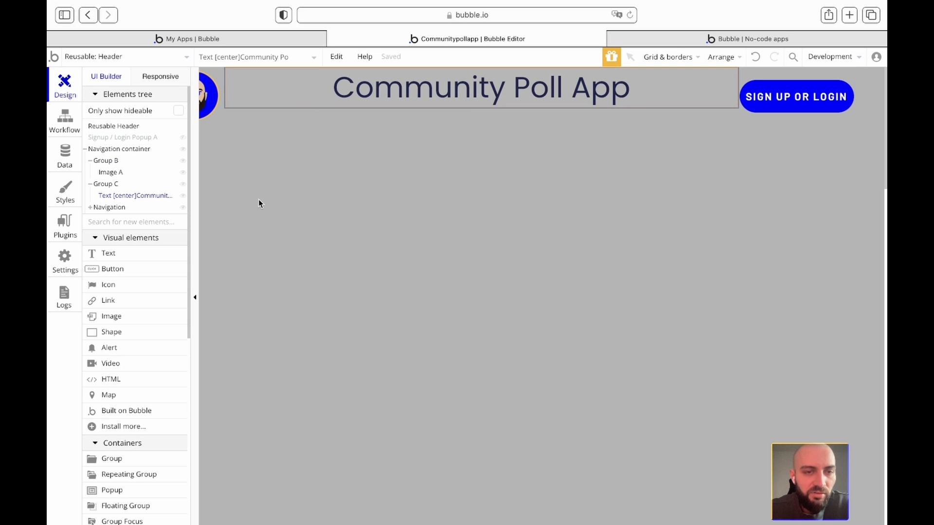
- Rename Group B to 'G profile' and Group C to 'G App name'
{"action": "left_click", "coordinate": [112, 165]}
{"action": "double_click", "coordinate": [332, 152]}
{"action": "type", "text": "G"}
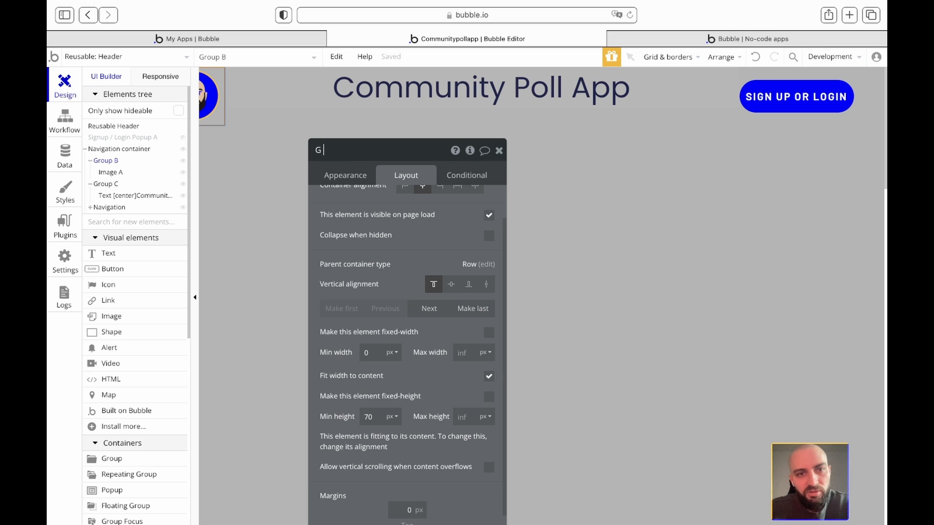
{"action": "type", "text": " profile"}
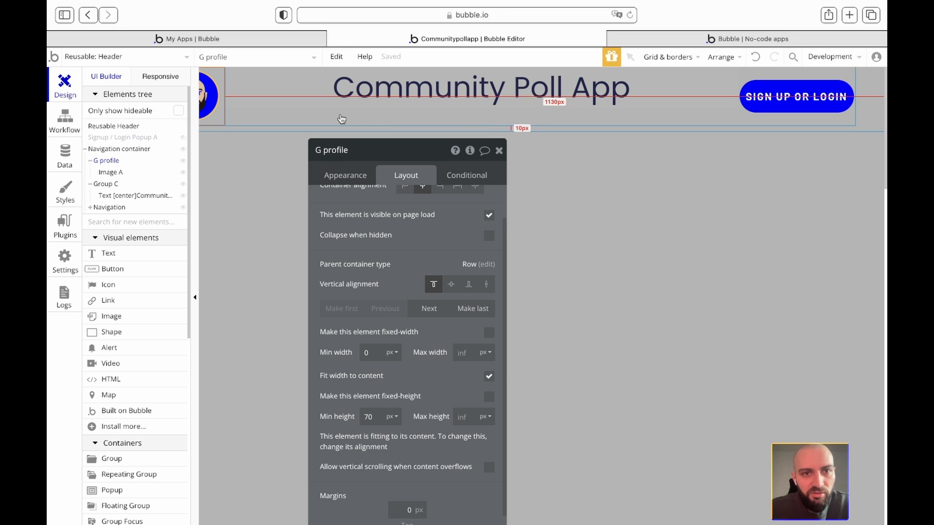
{"action": "left_click", "coordinate": [341, 119]}
{"action": "left_click", "coordinate": [112, 186]}
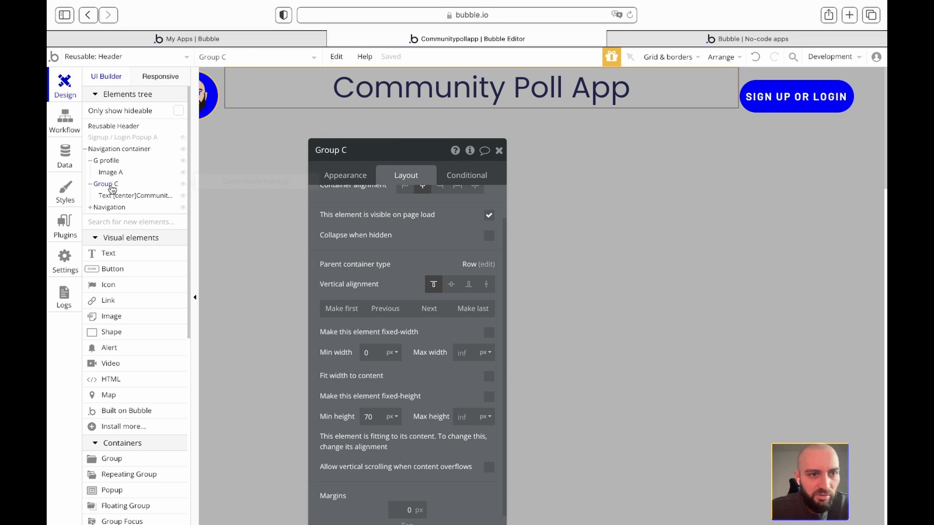
{"action": "left_click", "coordinate": [347, 151]}
{"action": "type", "text": "G"}
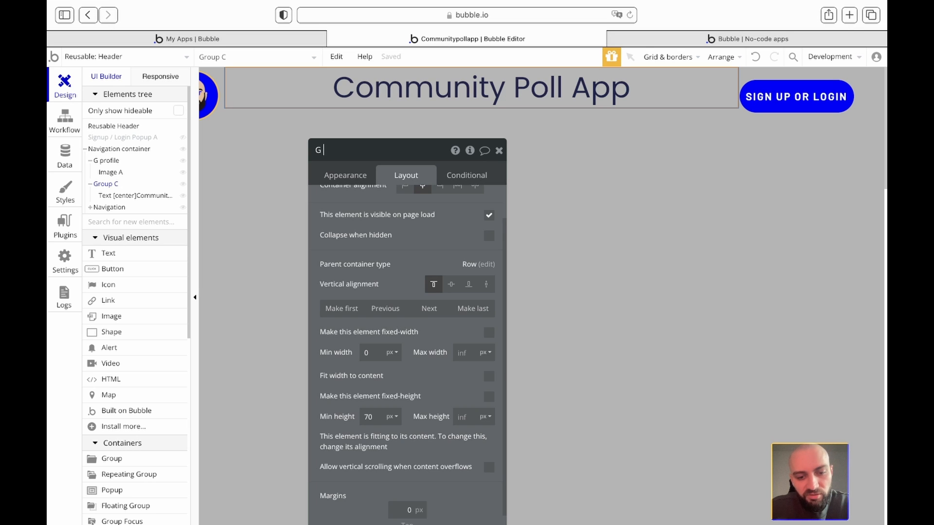
{"action": "type", "text": "App name"}
- Select the Navigation container and review its Layout settings
{"action": "left_click", "coordinate": [106, 150]}
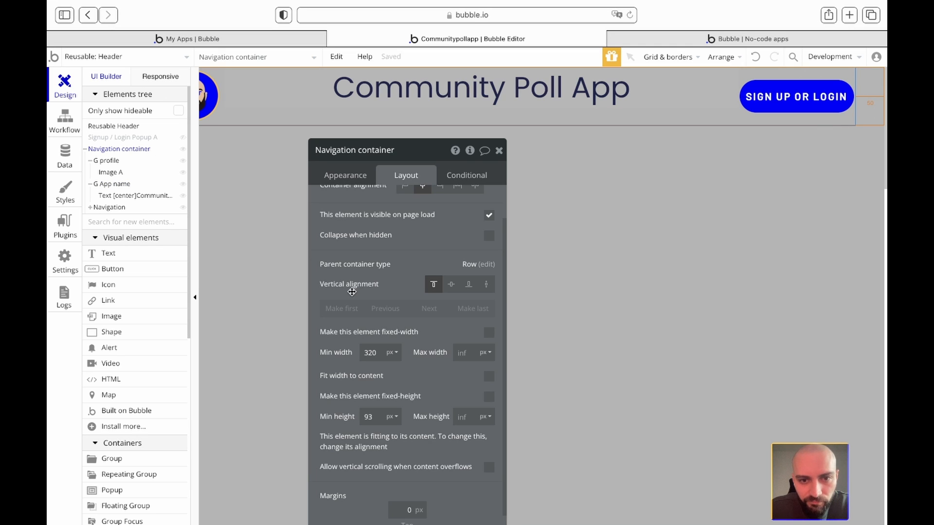
{"action": "scroll", "coordinate": [400, 342], "scroll_direction": "down", "scroll_amount": 2}
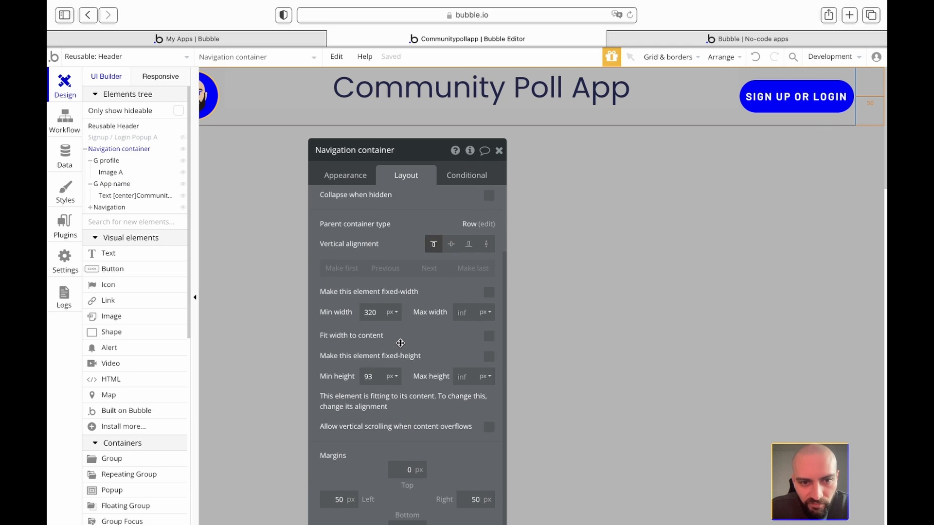
{"action": "scroll", "coordinate": [400, 343], "scroll_direction": "up", "scroll_amount": 4}
{"action": "scroll", "coordinate": [401, 343], "scroll_direction": "down", "scroll_amount": 4}
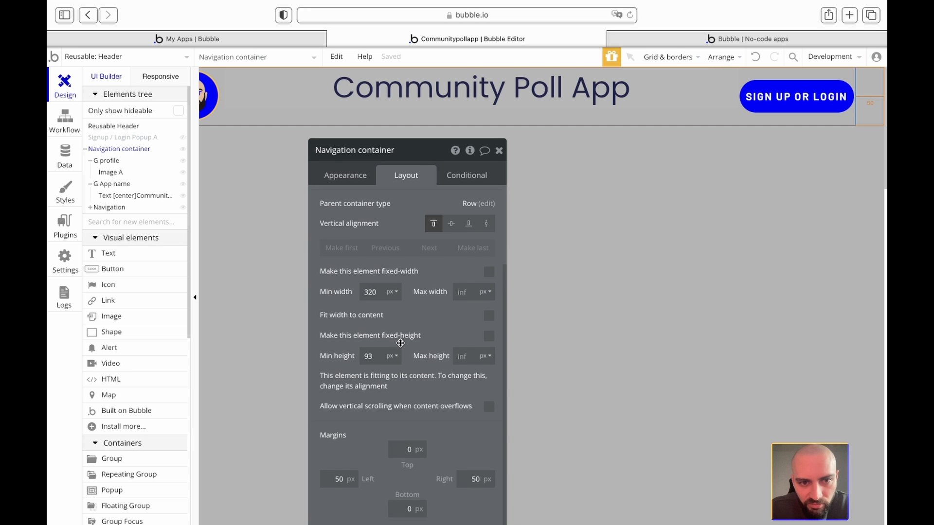
{"action": "scroll", "coordinate": [441, 305], "scroll_direction": "down", "scroll_amount": 1}
{"action": "left_click", "coordinate": [499, 150]}
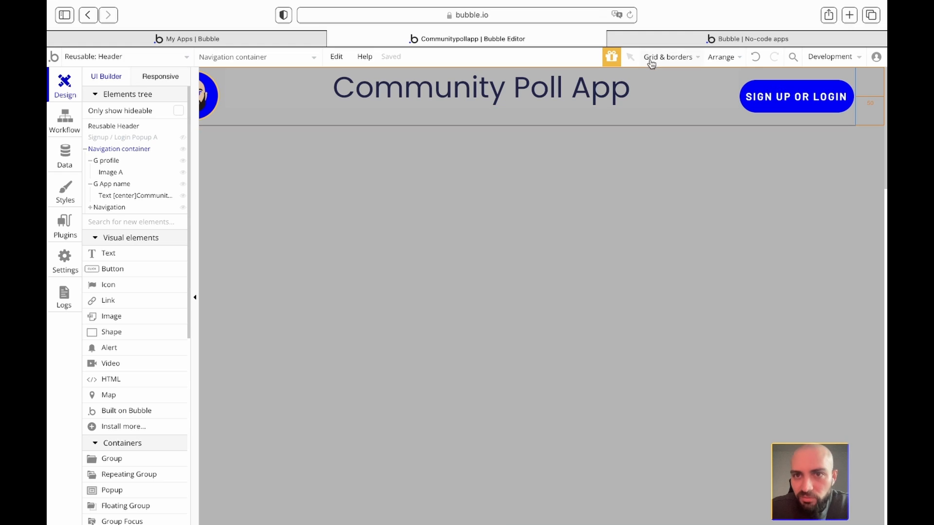
{"action": "left_click", "coordinate": [655, 41]}
{"action": "left_click", "coordinate": [546, 61]}
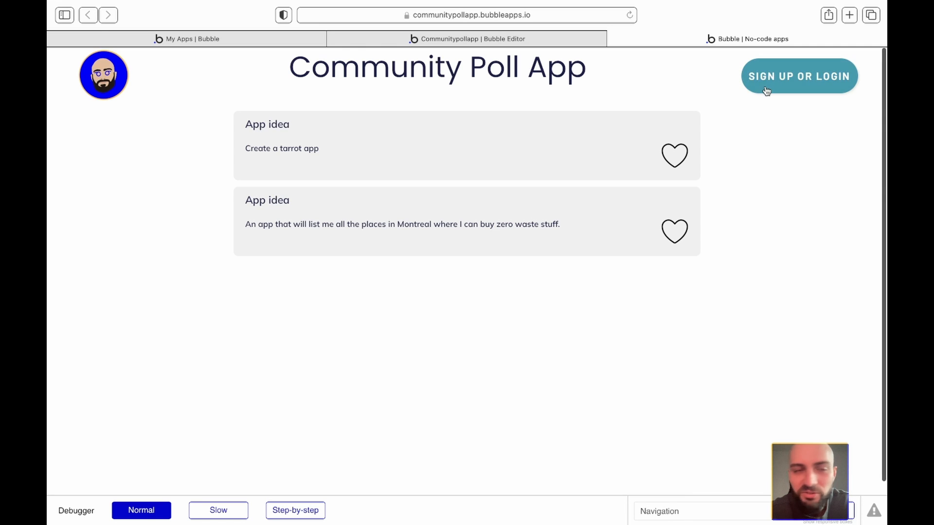
{"action": "left_click", "coordinate": [381, 43]}
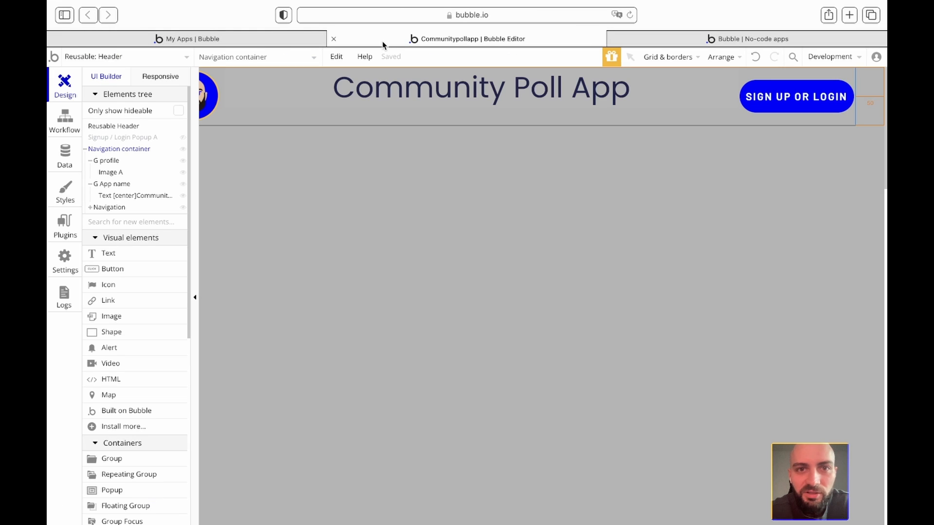
- On the styles page, give Button - CTA a yellow #FFBD1D hovered background
{"action": "left_click", "coordinate": [140, 58]}
{"action": "left_click", "coordinate": [249, 96]}
{"action": "scroll", "coordinate": [323, 308], "scroll_direction": "down", "scroll_amount": 5}
{"action": "double_click", "coordinate": [339, 382]}
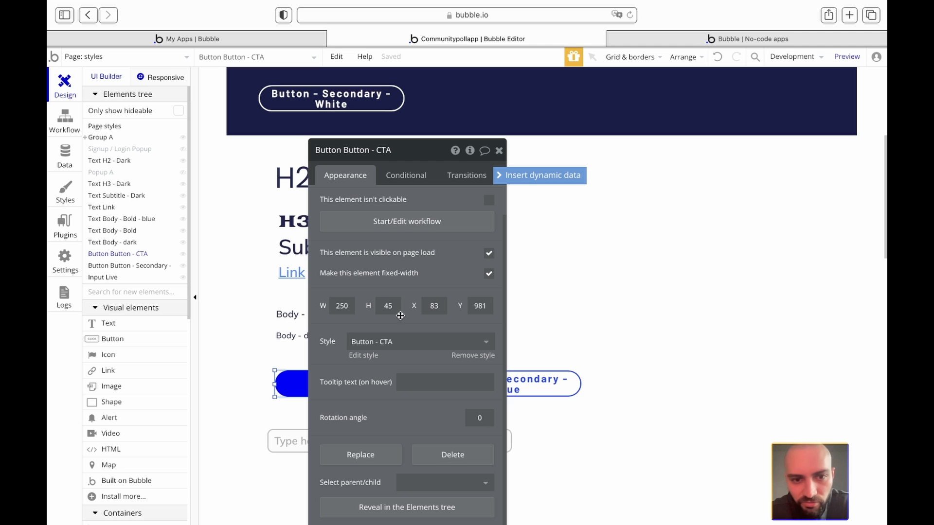
{"action": "left_click", "coordinate": [370, 356]}
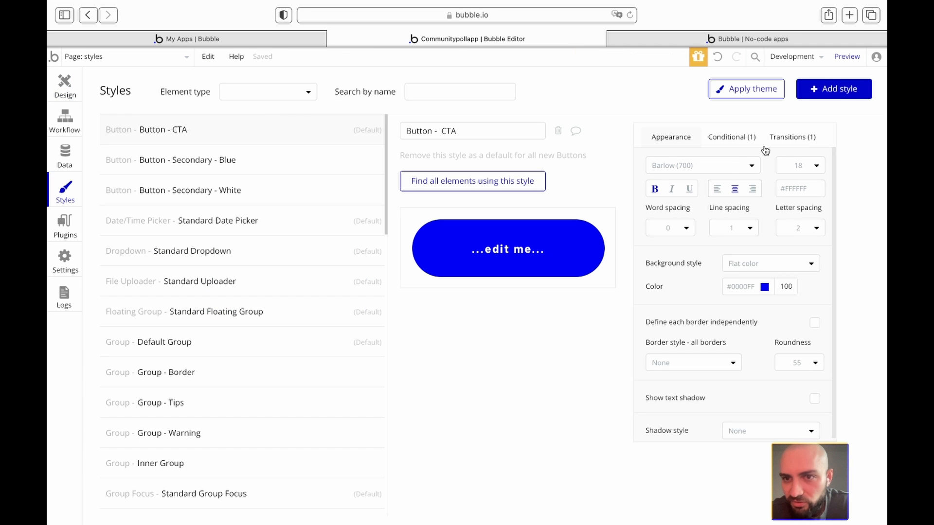
{"action": "scroll", "coordinate": [754, 180], "scroll_direction": "down", "scroll_amount": 1}
{"action": "left_click", "coordinate": [734, 138]}
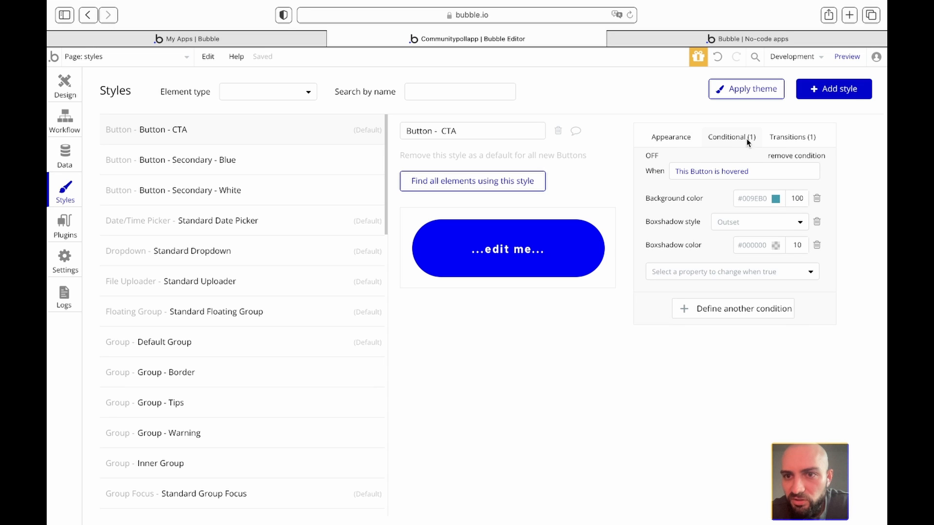
{"action": "left_click", "coordinate": [777, 198]}
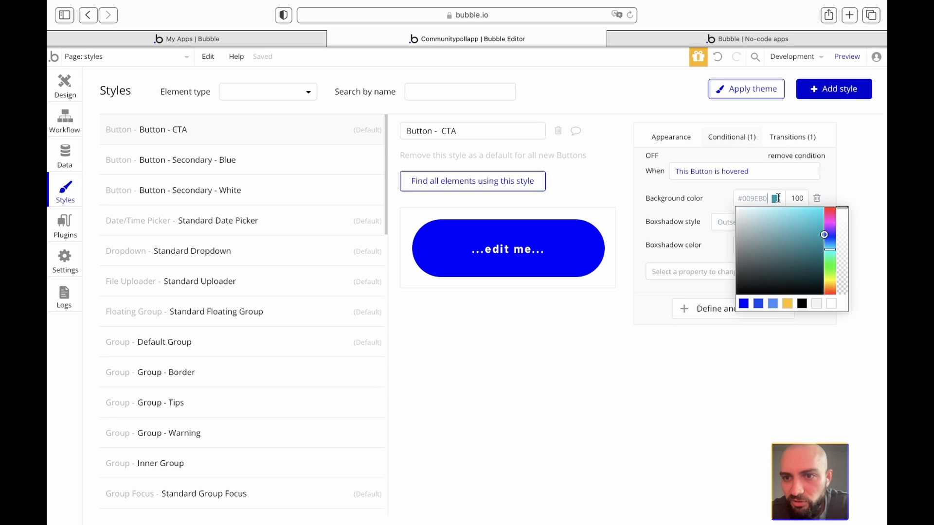
{"action": "left_click", "coordinate": [787, 303]}
{"action": "left_click", "coordinate": [701, 363]}
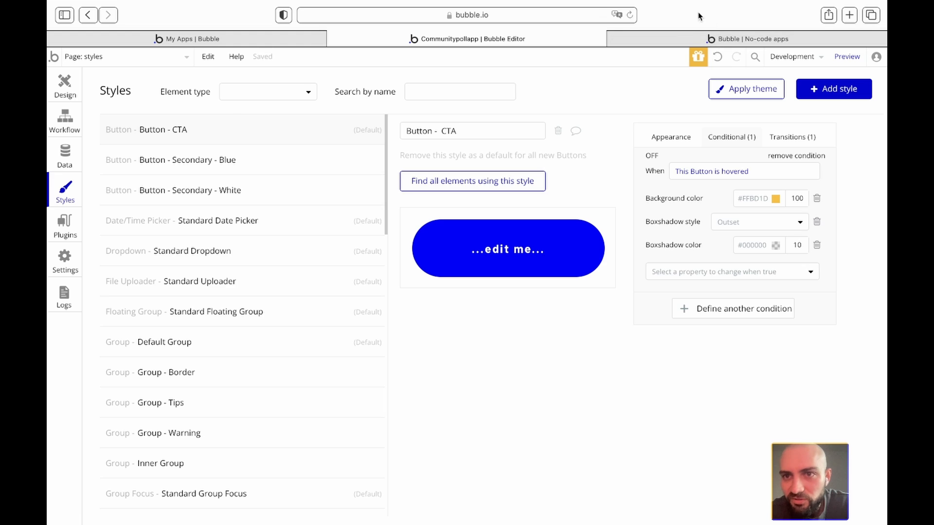
- Preview the live app, then switch over to the FigJam planning board
{"action": "left_click", "coordinate": [687, 36]}
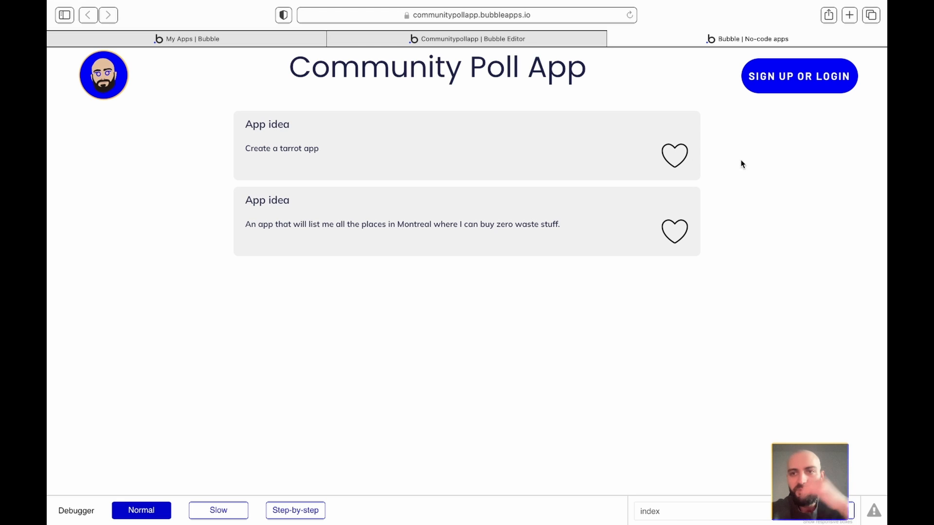
{"action": "key", "text": "ctrl+Left"}
{"action": "scroll", "coordinate": [298, 77], "scroll_direction": "down", "scroll_amount": 10}
{"action": "scroll", "coordinate": [298, 77], "scroll_direction": "up", "scroll_amount": 5}
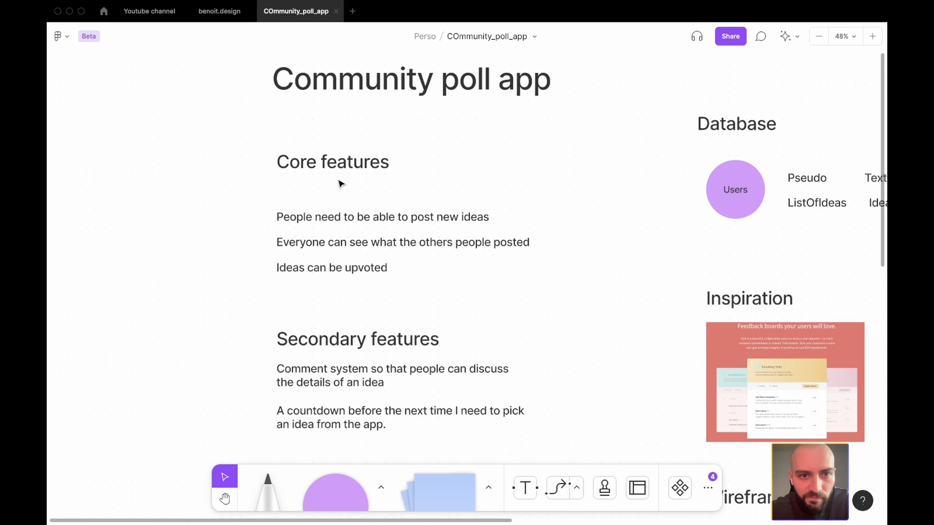
- Review the three Core features notes: posting ideas, seeing others' posts, upvoting ideas
{"action": "scroll", "coordinate": [340, 183], "scroll_direction": "up", "scroll_amount": 3}
{"action": "left_click", "coordinate": [370, 214]}
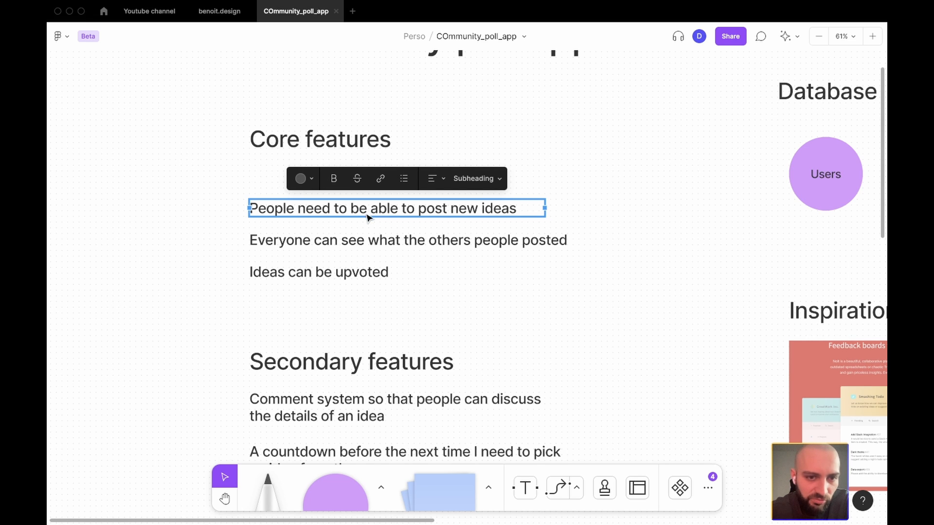
{"action": "left_click", "coordinate": [347, 273]}
{"action": "left_click", "coordinate": [501, 247]}
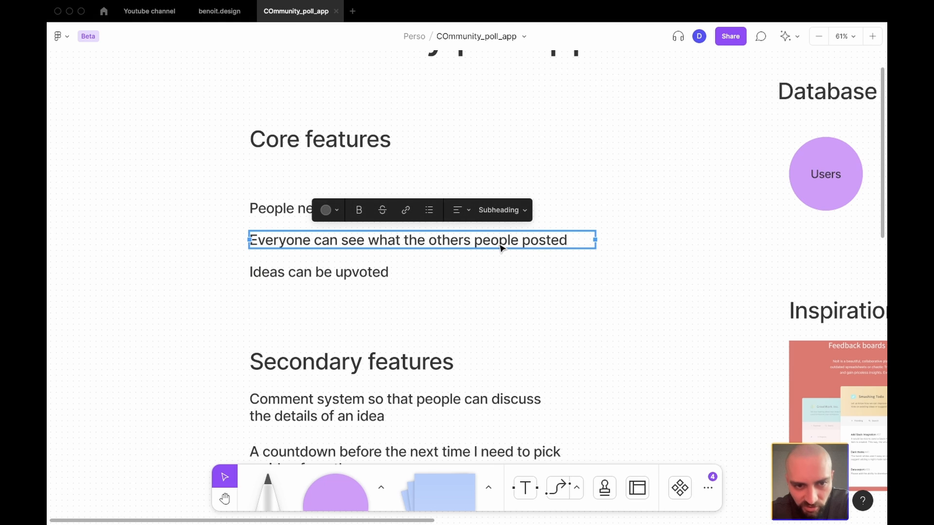
{"action": "left_click", "coordinate": [501, 257]}
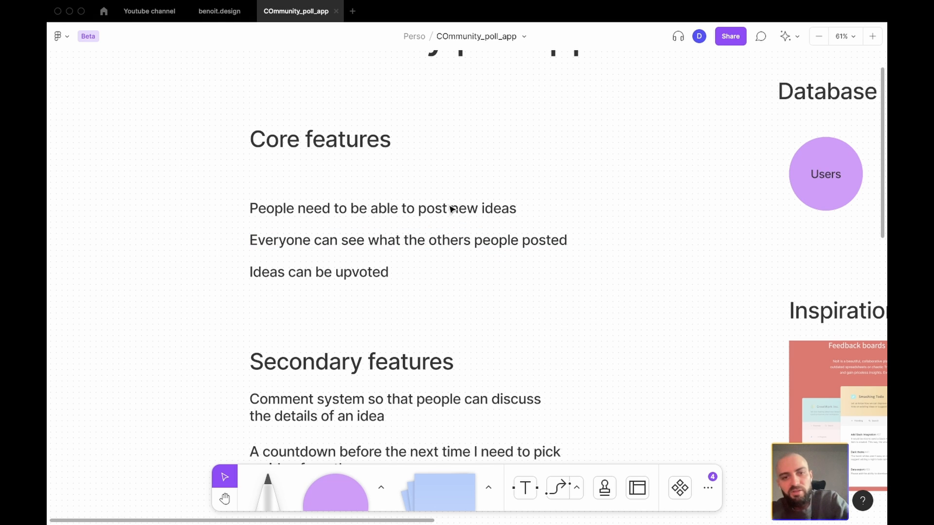
{"action": "left_click_drag", "start_coordinate": [450, 322], "coordinate": [311, 190]}
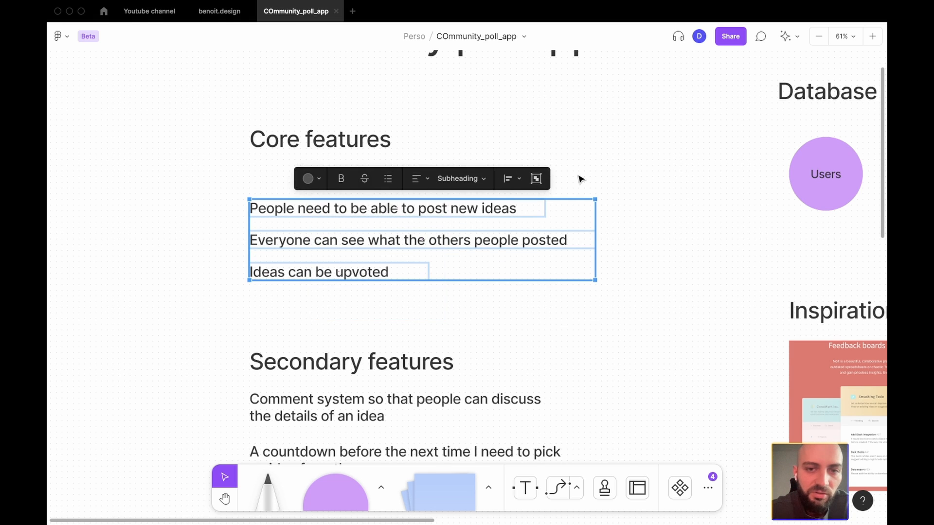
{"action": "left_click", "coordinate": [579, 179]}
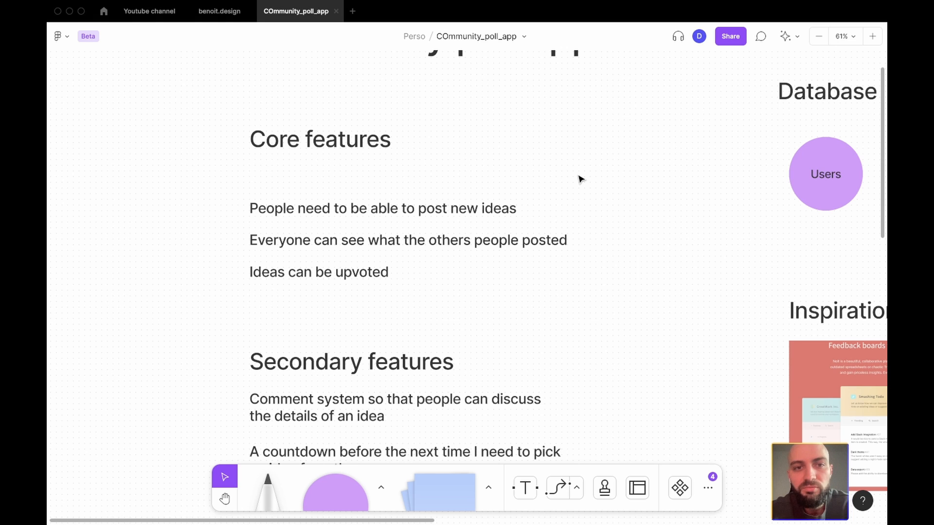
{"action": "key", "text": "ctrl+Right"}
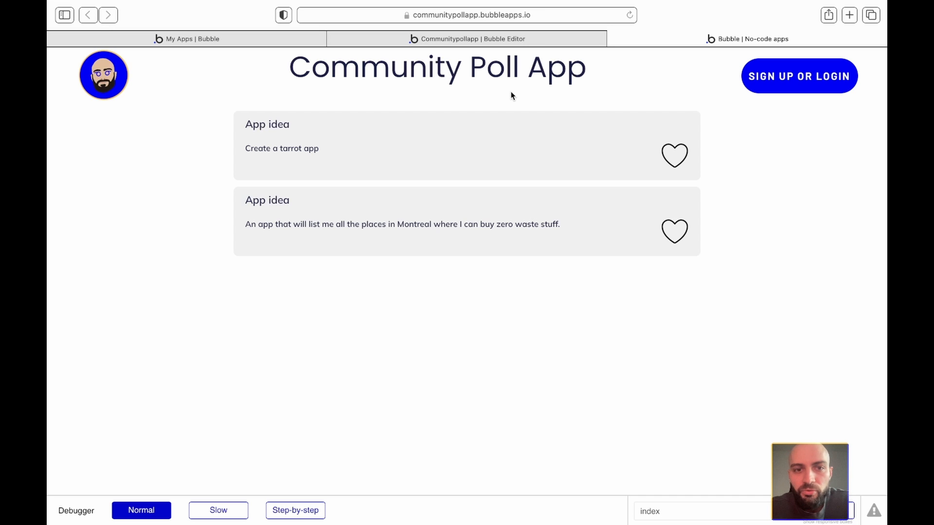
- Return to the Bubble editor and open the Signup / Login Popup reusable element's properties
{"action": "left_click", "coordinate": [470, 44]}
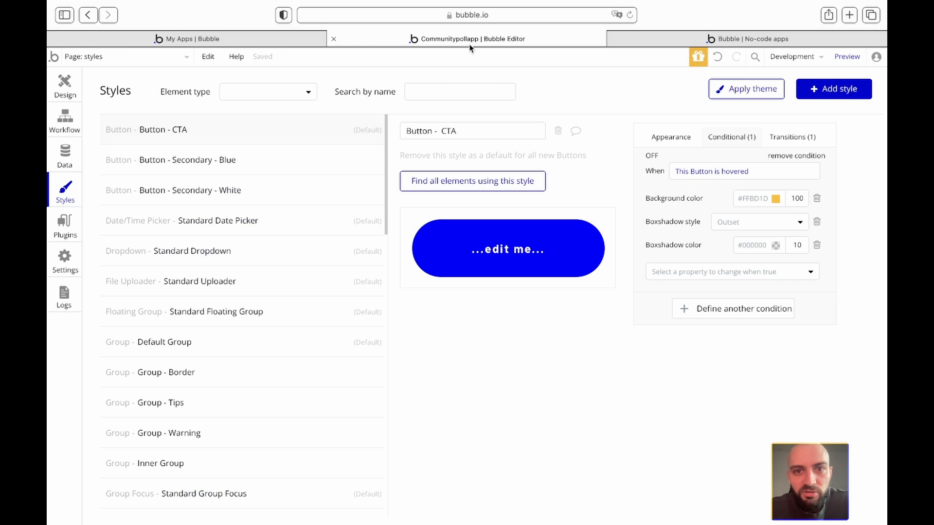
{"action": "left_click", "coordinate": [65, 88]}
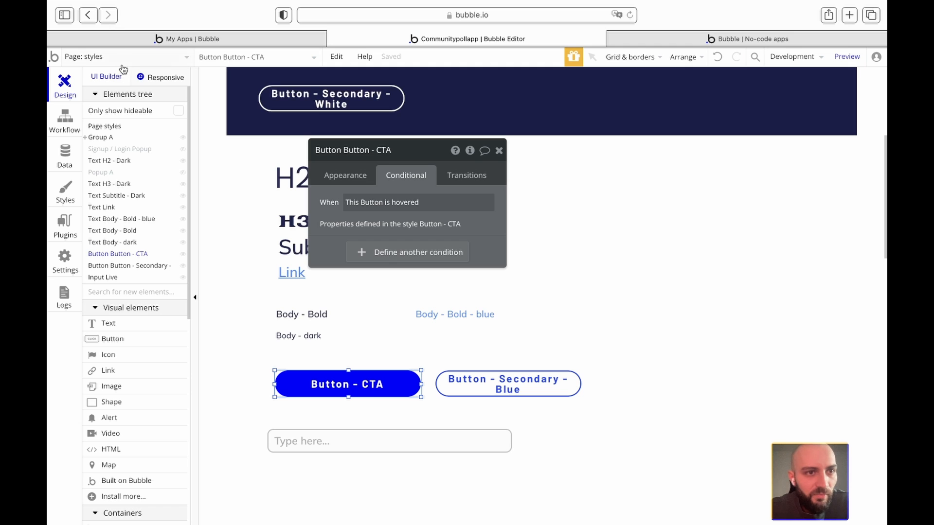
{"action": "left_click", "coordinate": [136, 58]}
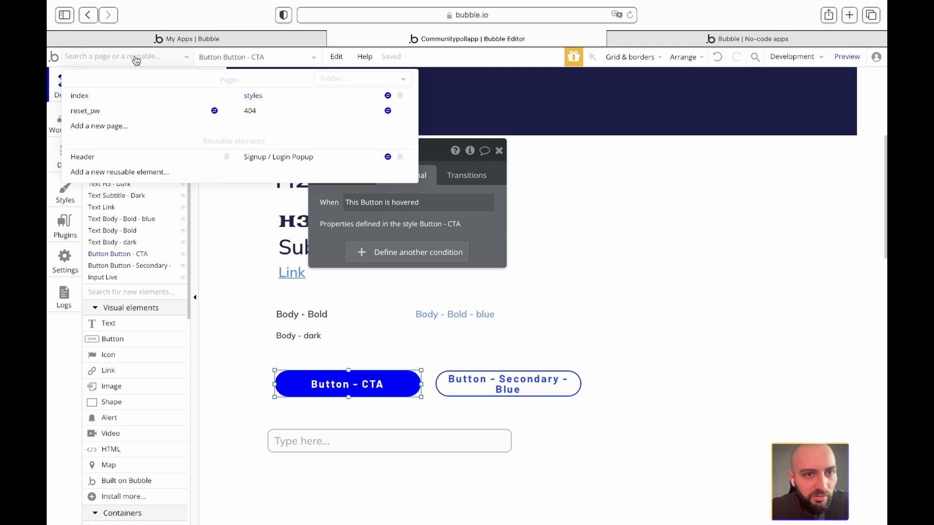
{"action": "left_click", "coordinate": [275, 158]}
{"action": "double_click", "coordinate": [375, 172]}
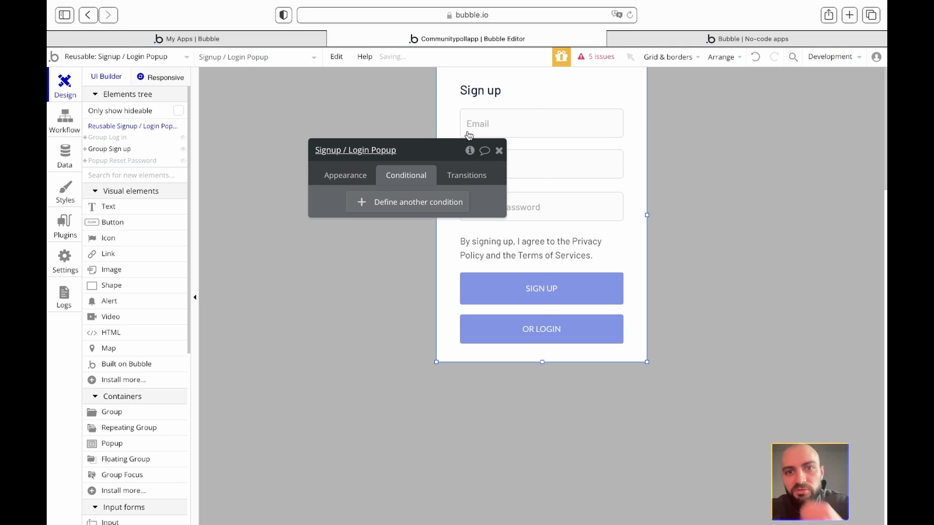
- Review the five issues for the sign-up/log-in buttons and email text, then dismiss the list
{"action": "left_click", "coordinate": [498, 151]}
{"action": "left_click", "coordinate": [596, 57]}
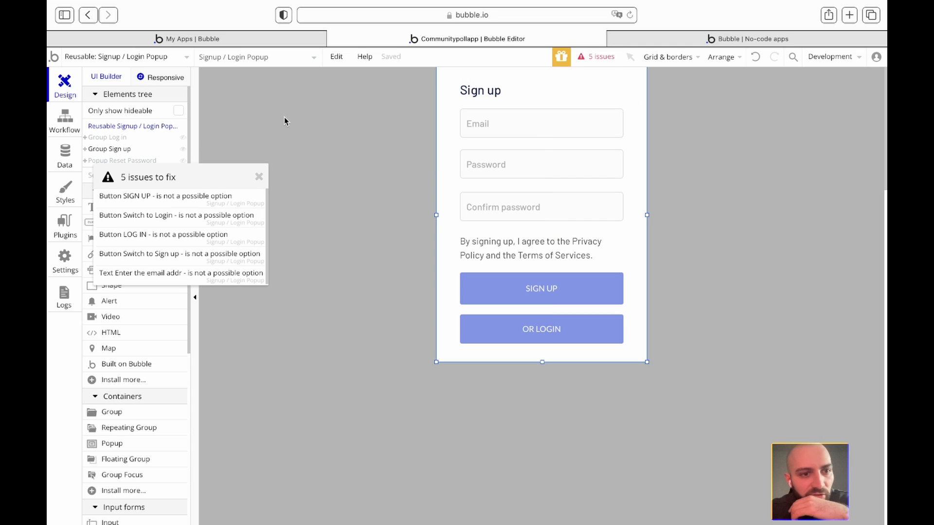
{"action": "left_click", "coordinate": [167, 203]}
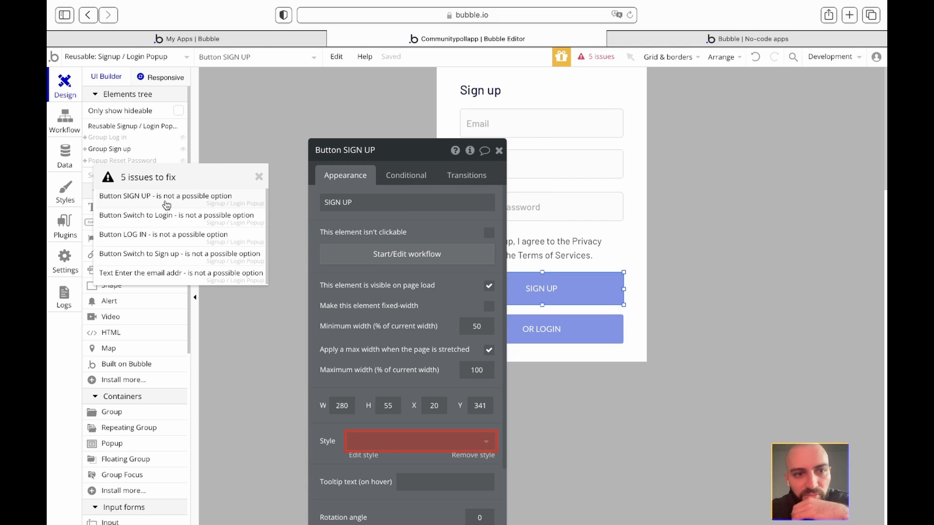
{"action": "left_click", "coordinate": [158, 223]}
{"action": "left_click", "coordinate": [156, 242]}
{"action": "left_click", "coordinate": [154, 258]}
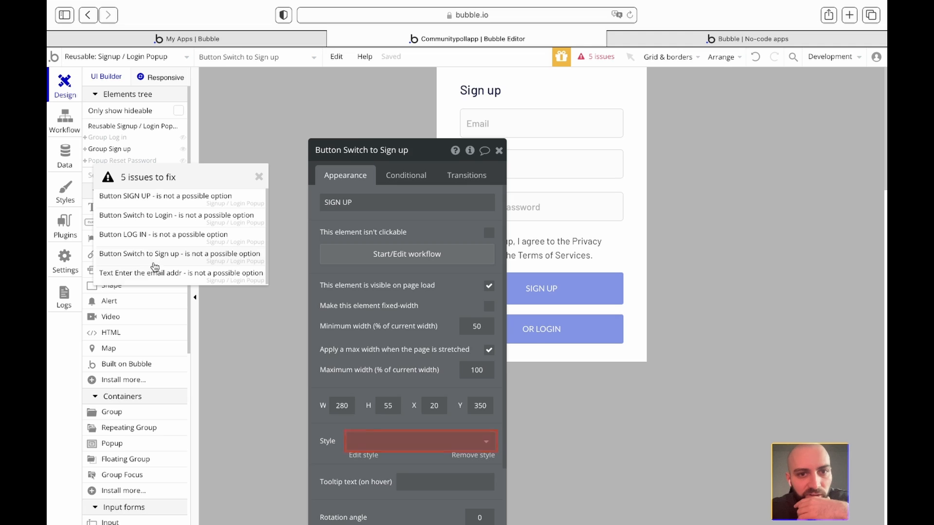
{"action": "left_click", "coordinate": [153, 277]}
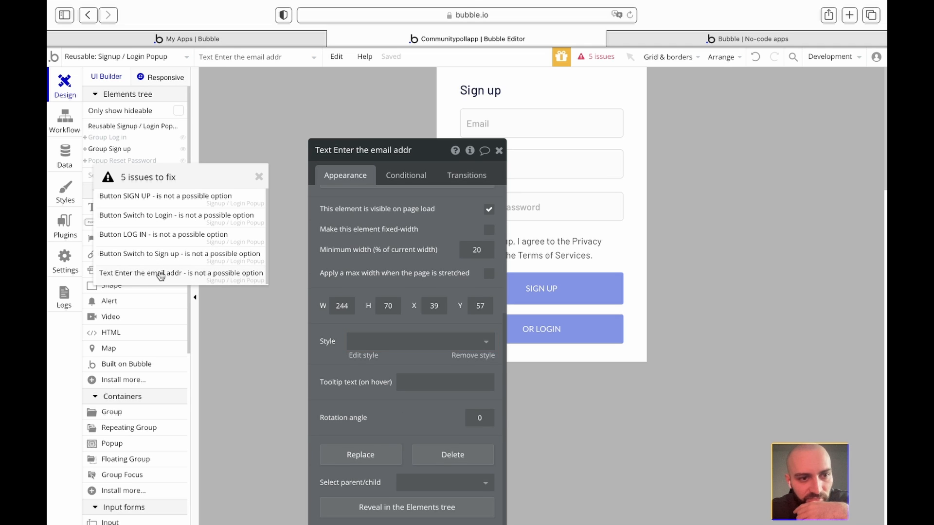
{"action": "left_click", "coordinate": [260, 178]}
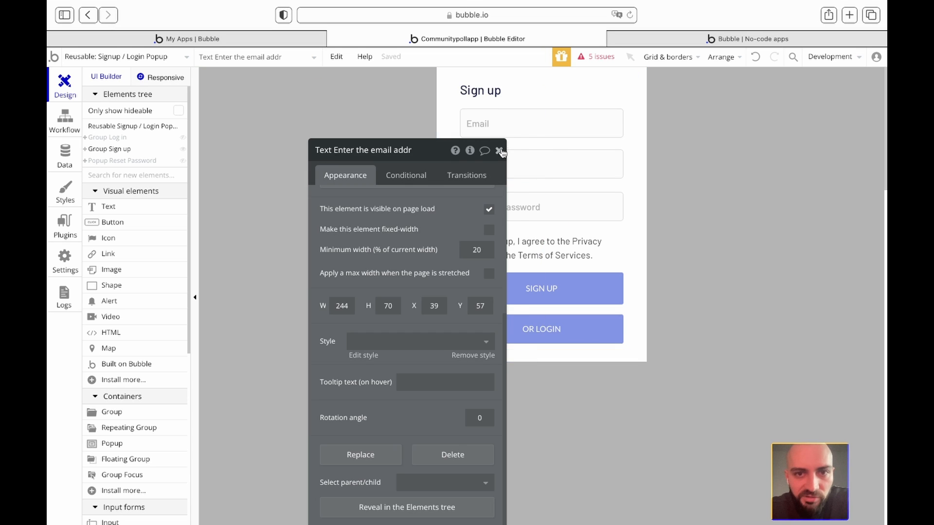
- Close the email text's editor, inspect Popup Reset Password and Group Log in, then reselect the popup
{"action": "left_click", "coordinate": [500, 150]}
{"action": "left_click", "coordinate": [685, 160]}
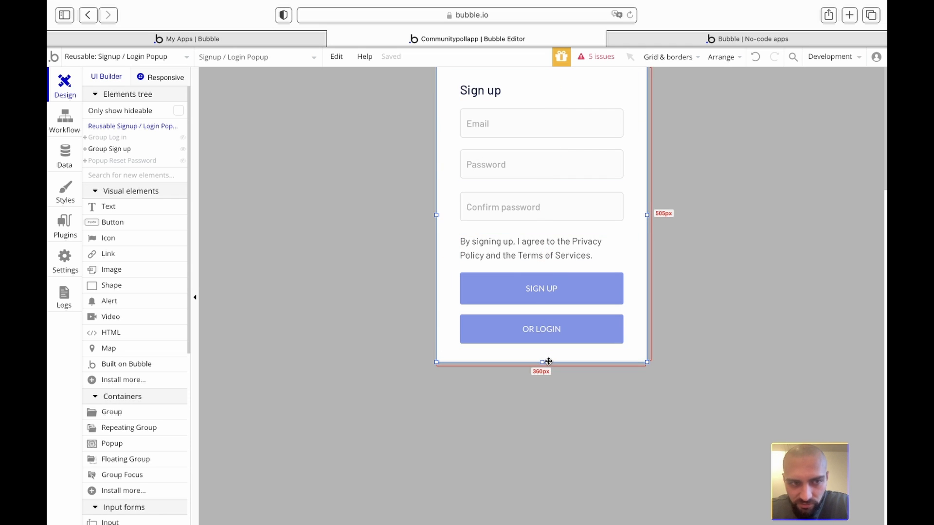
{"action": "left_click", "coordinate": [117, 162]}
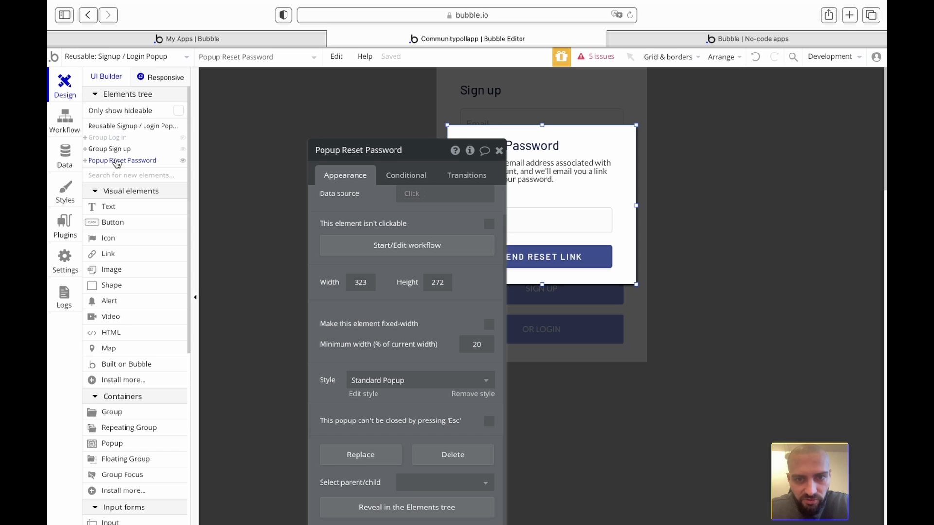
{"action": "left_click", "coordinate": [102, 137]}
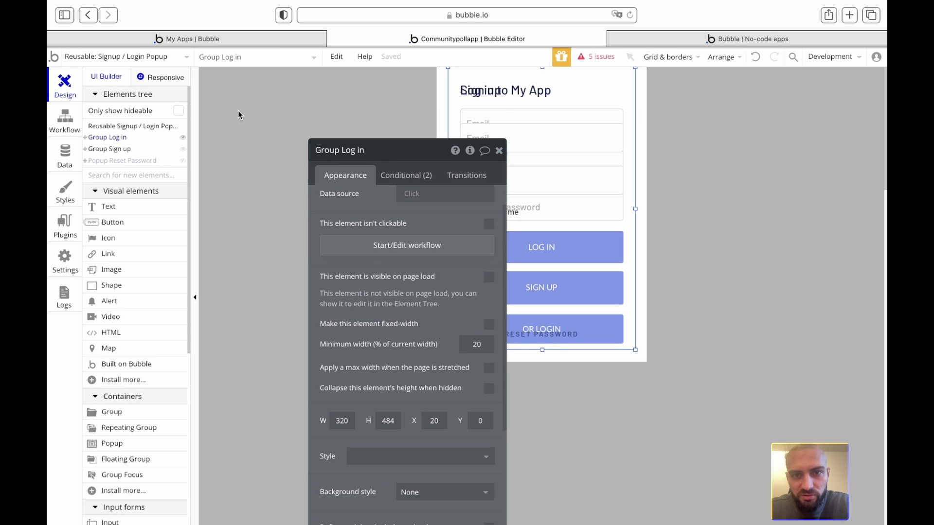
{"action": "left_click", "coordinate": [499, 151]}
{"action": "left_click", "coordinate": [327, 148]}
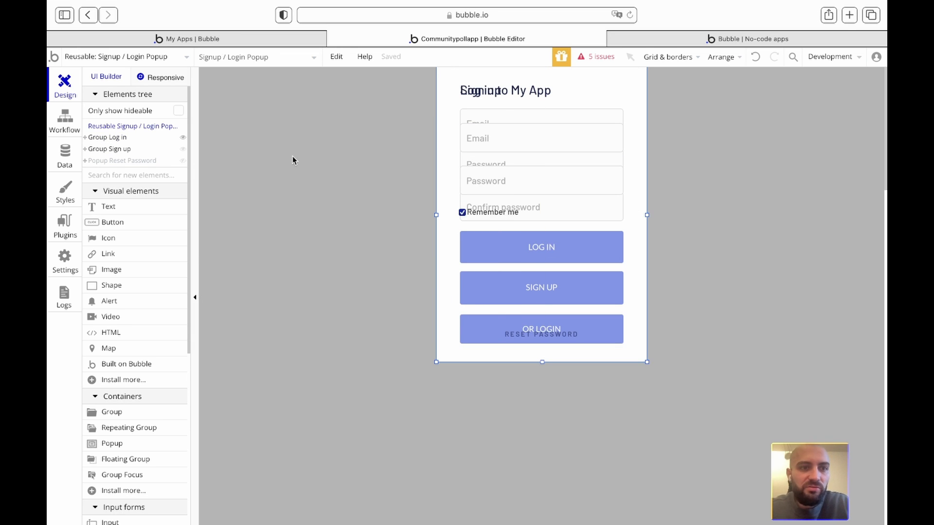
{"action": "double_click", "coordinate": [327, 226]}
{"action": "left_click", "coordinate": [62, 131]}
{"action": "left_click", "coordinate": [174, 116]}
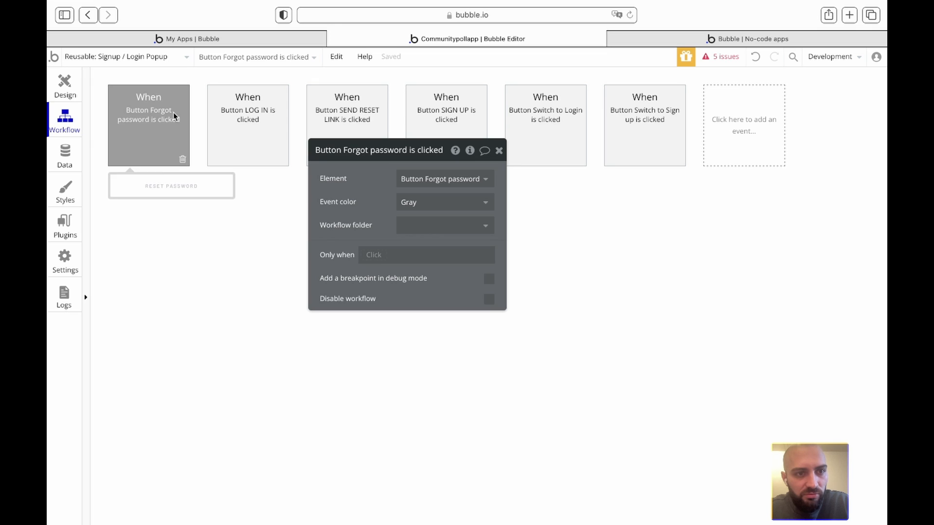
{"action": "left_click", "coordinate": [241, 118]}
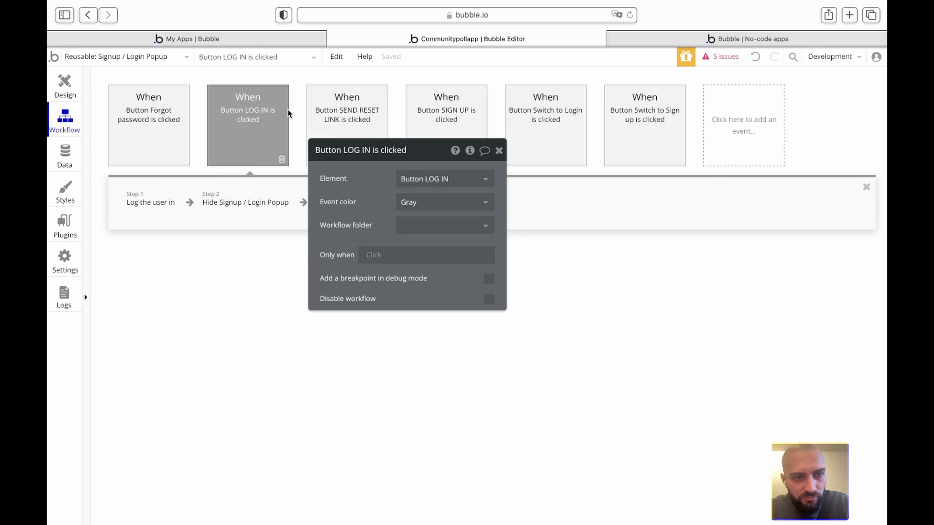
{"action": "left_click", "coordinate": [326, 116]}
{"action": "left_click", "coordinate": [423, 107]}
{"action": "left_click", "coordinate": [499, 151]}
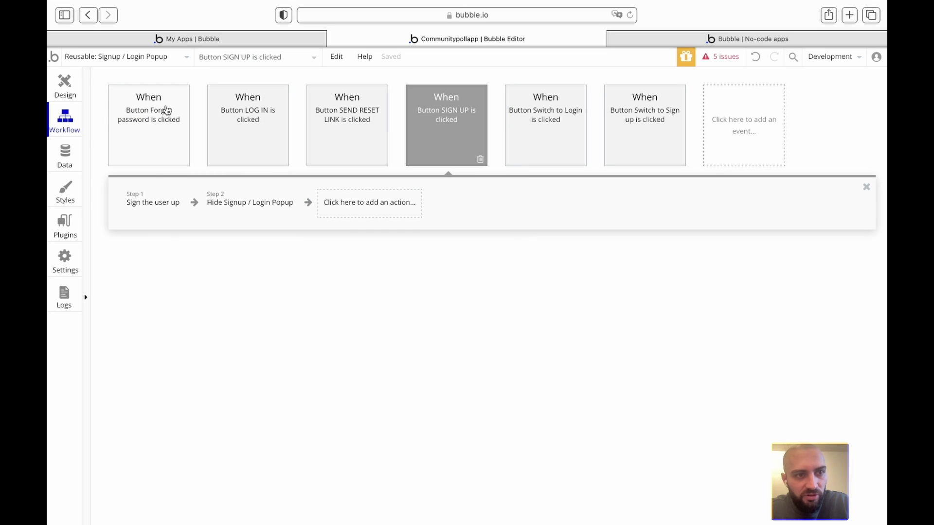
{"action": "left_click", "coordinate": [64, 85]}
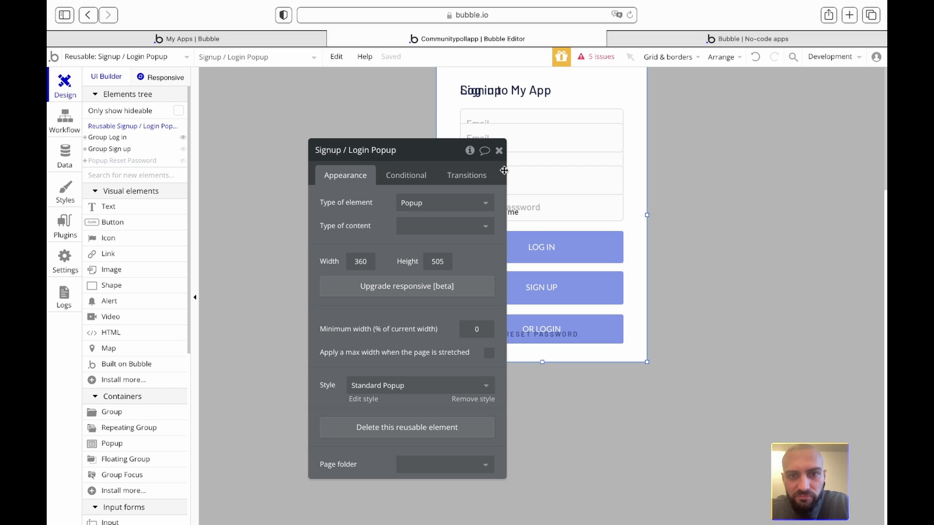
{"action": "left_click", "coordinate": [470, 152]}
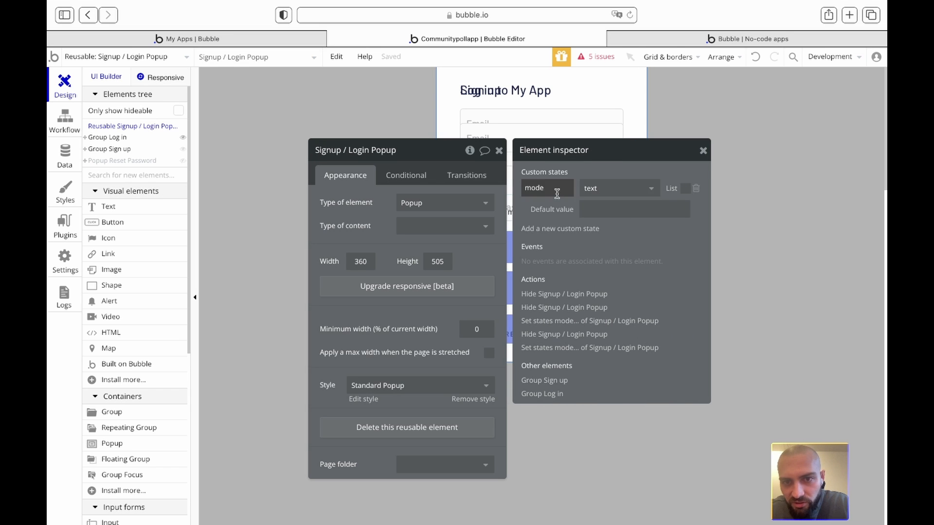
{"action": "left_click", "coordinate": [703, 151]}
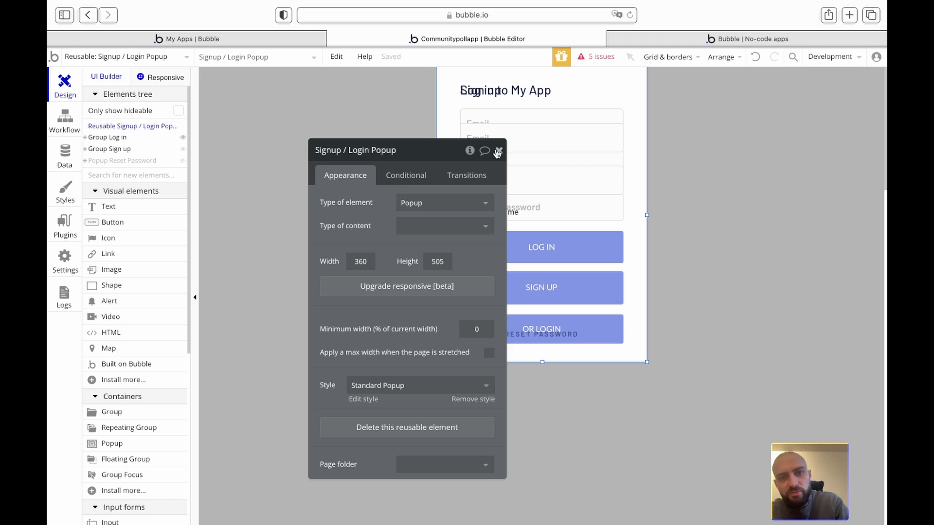
{"action": "left_click", "coordinate": [499, 150]}
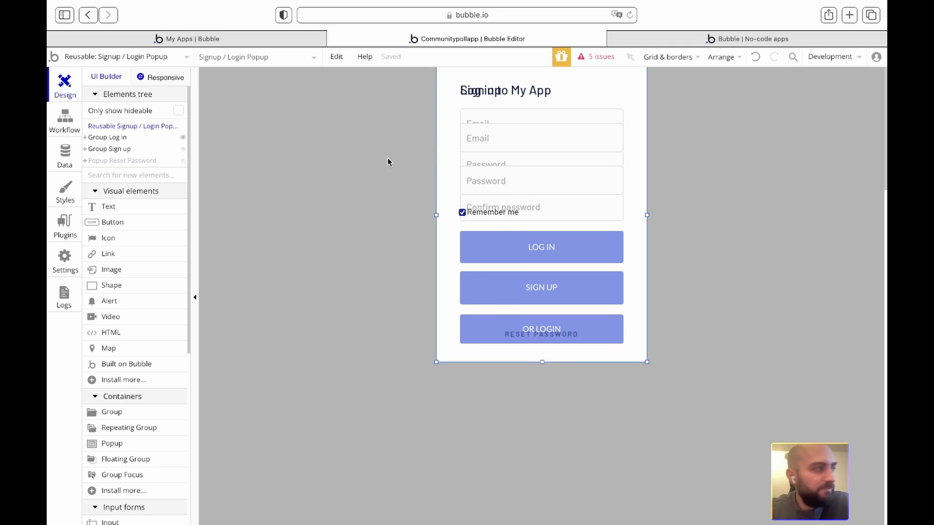
{"action": "left_click", "coordinate": [121, 138]}
{"action": "left_click", "coordinate": [120, 149]}
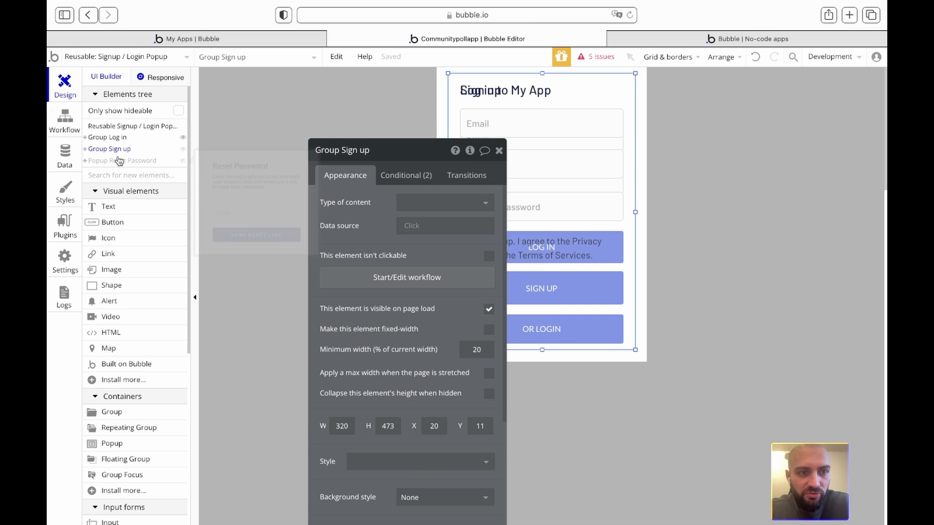
{"action": "left_click", "coordinate": [499, 150]}
{"action": "left_click", "coordinate": [331, 149]}
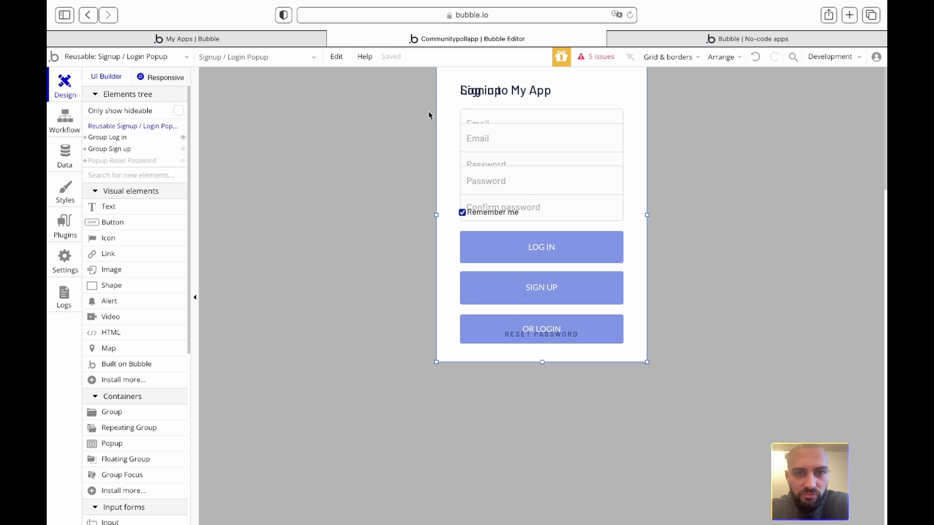
- From the popup's Responsive settings, upgrade to the new Responsive Engine without a legacy backup copy
{"action": "right_click", "coordinate": [446, 107]}
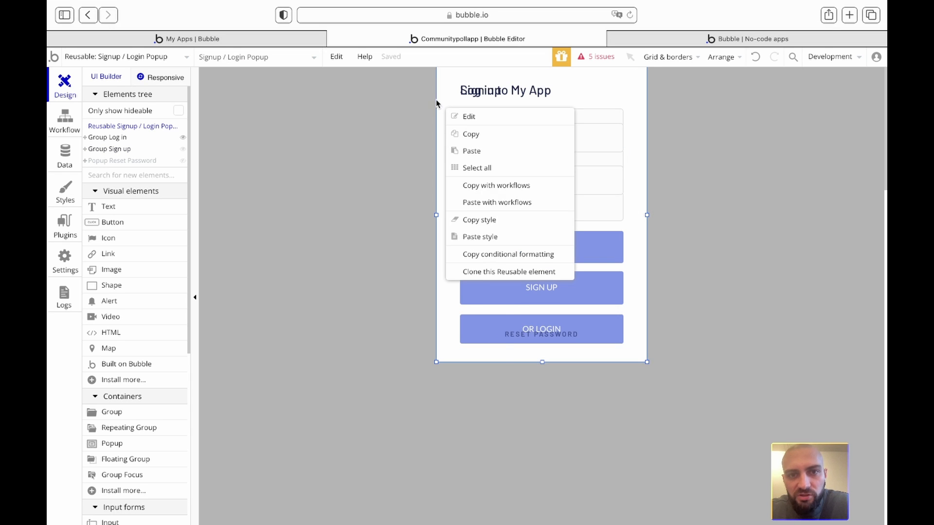
{"action": "double_click", "coordinate": [378, 109]}
{"action": "left_click", "coordinate": [173, 79]}
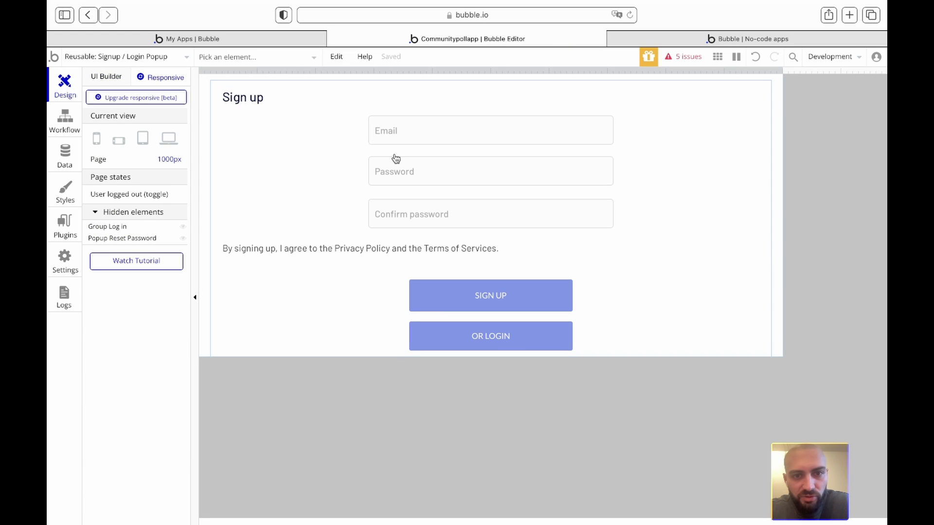
{"action": "left_click", "coordinate": [137, 97]}
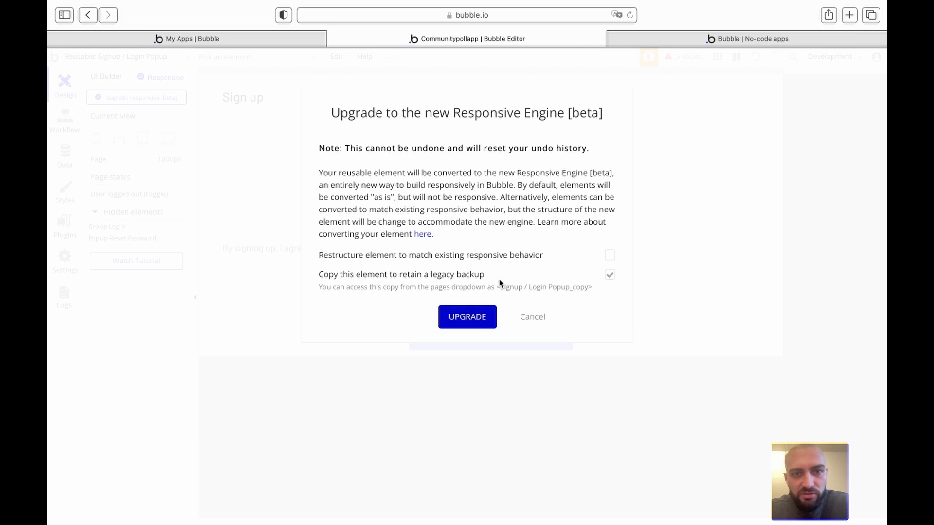
{"action": "left_click", "coordinate": [609, 274]}
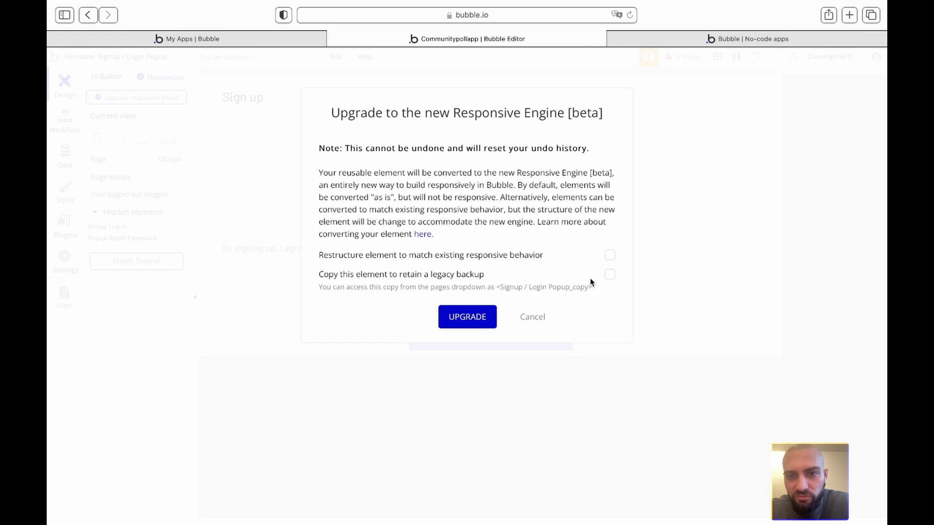
{"action": "left_click", "coordinate": [476, 323]}
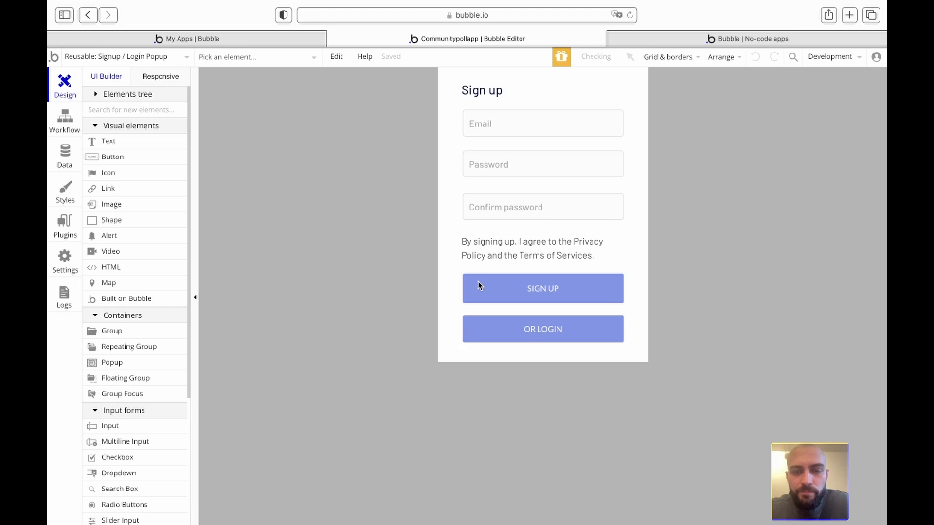
{"action": "left_click", "coordinate": [361, 86]}
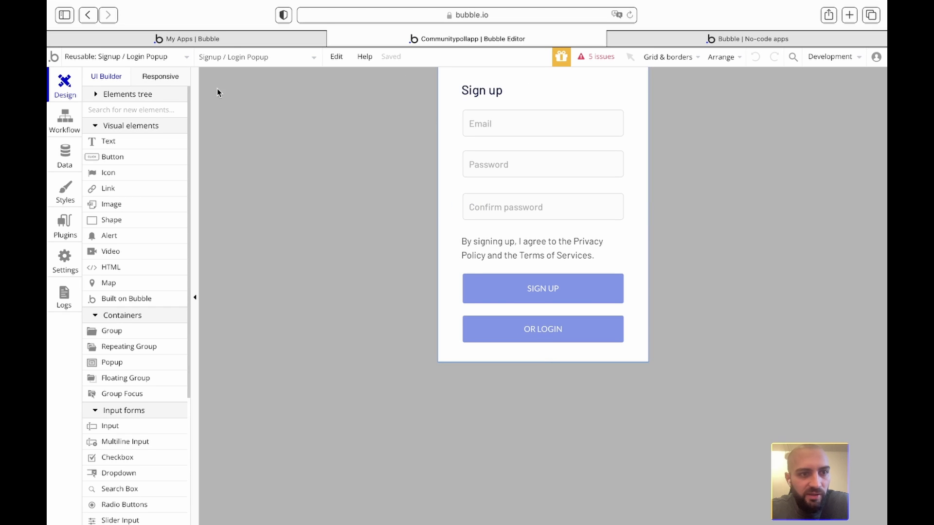
- Expand the popup's element tree and locate Group Log in and Group Sign up on the canvas
{"action": "left_click", "coordinate": [95, 94]}
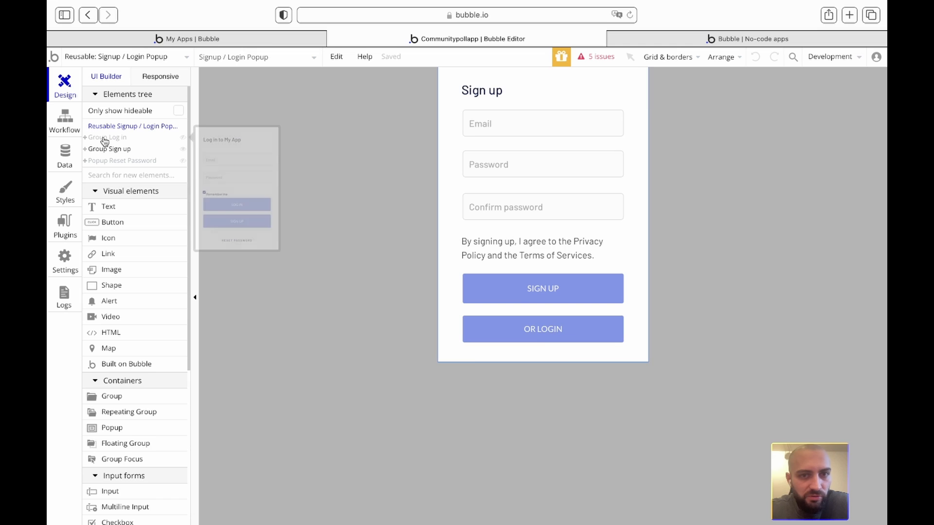
{"action": "left_click", "coordinate": [106, 139]}
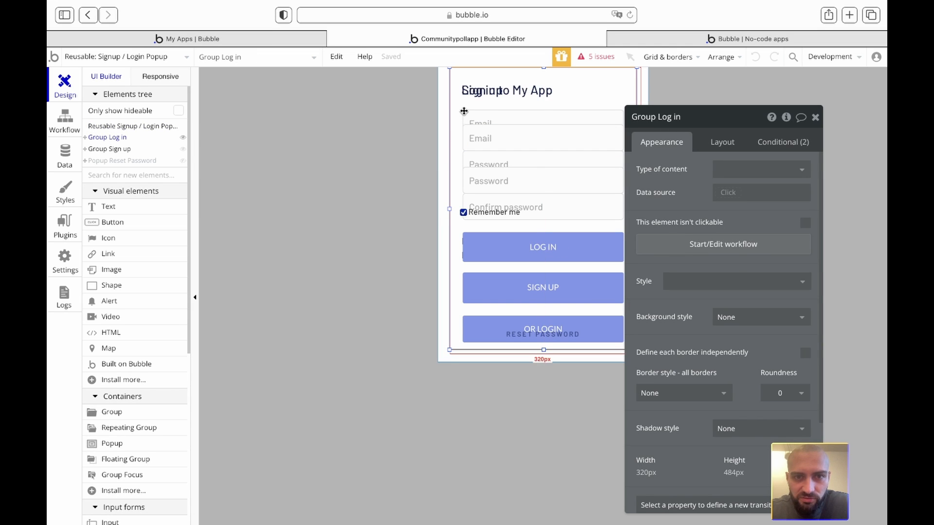
{"action": "left_click", "coordinate": [461, 399]}
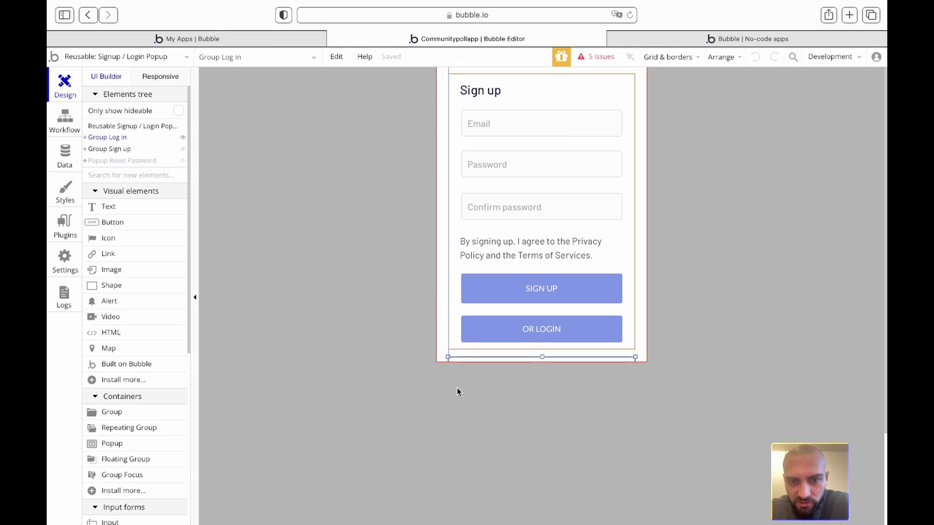
{"action": "left_click", "coordinate": [456, 389]}
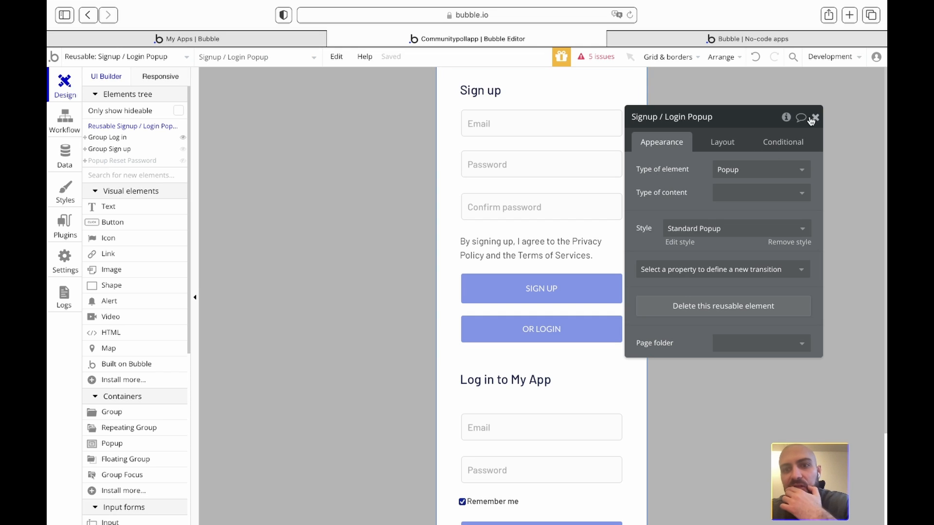
{"action": "left_click", "coordinate": [815, 118]}
{"action": "scroll", "coordinate": [664, 303], "scroll_direction": "down", "scroll_amount": 3}
{"action": "left_click", "coordinate": [453, 244]}
{"action": "scroll", "coordinate": [389, 224], "scroll_direction": "up", "scroll_amount": 3}
{"action": "scroll", "coordinate": [389, 224], "scroll_direction": "down", "scroll_amount": 1}
{"action": "left_click", "coordinate": [450, 194]}
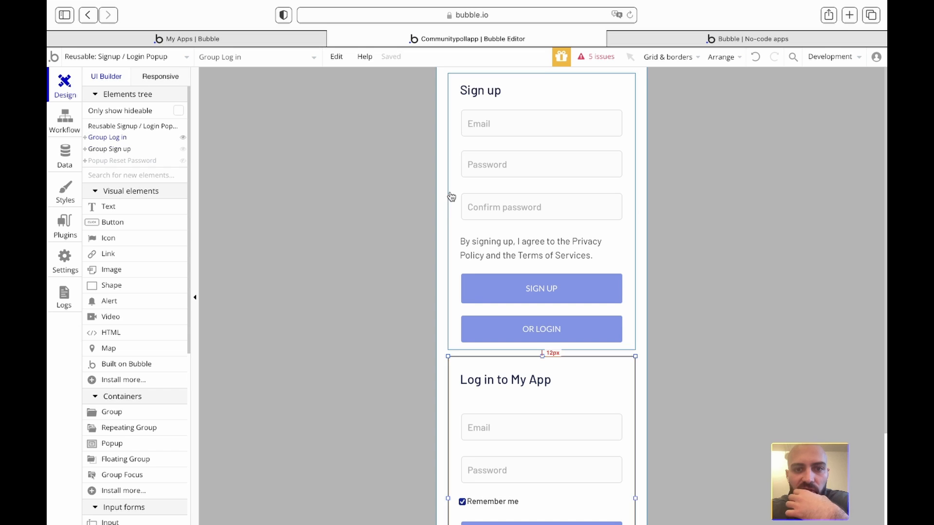
{"action": "left_click", "coordinate": [454, 384]}
- Change Group Sign up's container layout from Fixed to Column
{"action": "double_click", "coordinate": [460, 145]}
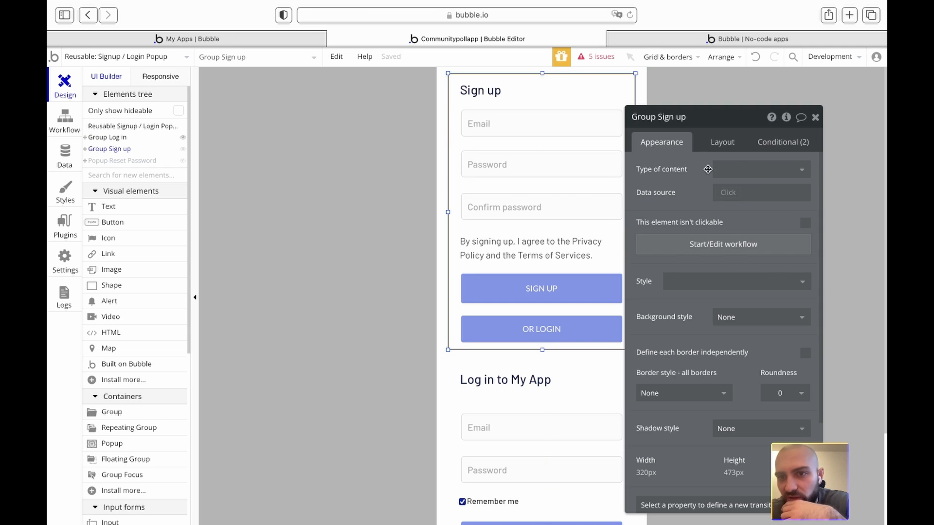
{"action": "left_click", "coordinate": [722, 143]}
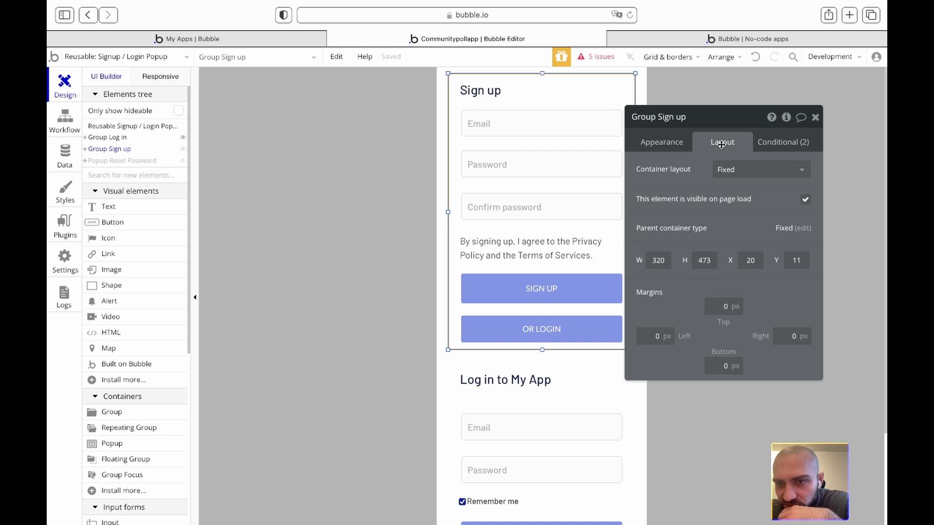
{"action": "left_click", "coordinate": [662, 143]}
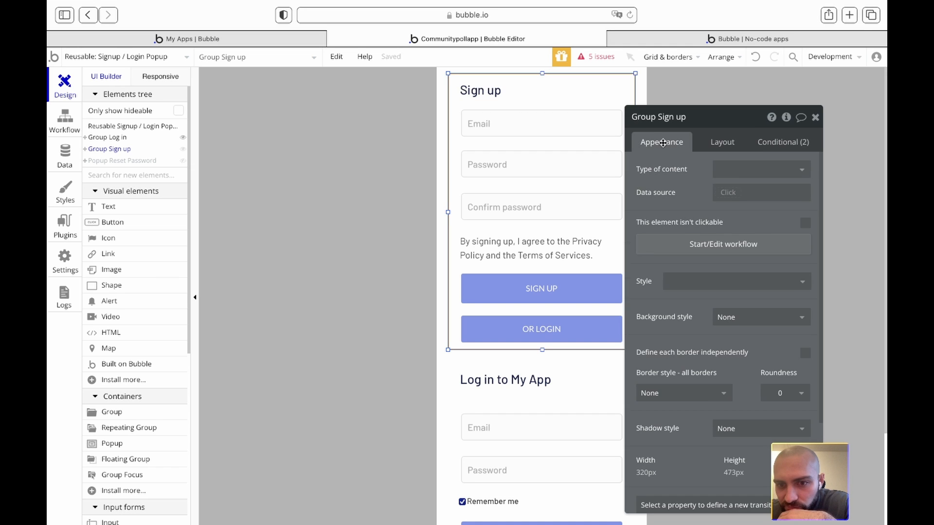
{"action": "scroll", "coordinate": [704, 240], "scroll_direction": "down", "scroll_amount": 3}
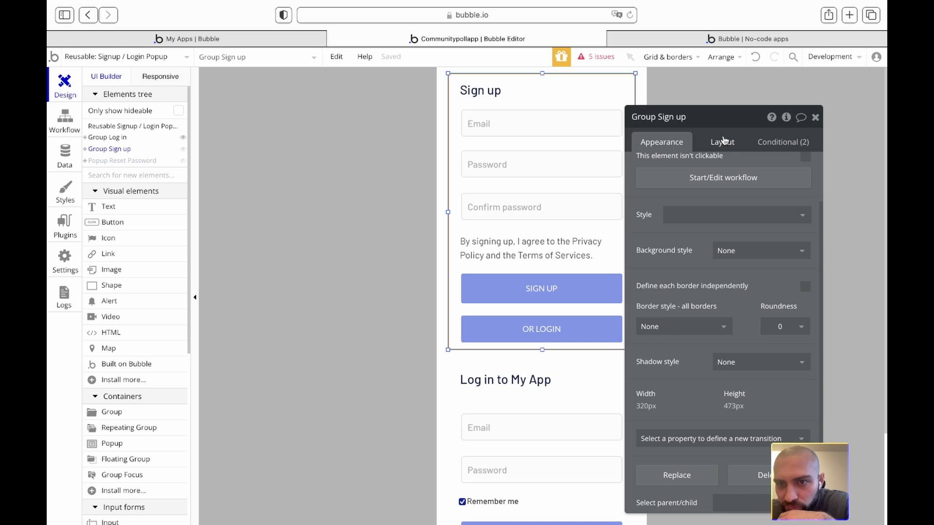
{"action": "scroll", "coordinate": [732, 145], "scroll_direction": "up", "scroll_amount": 3}
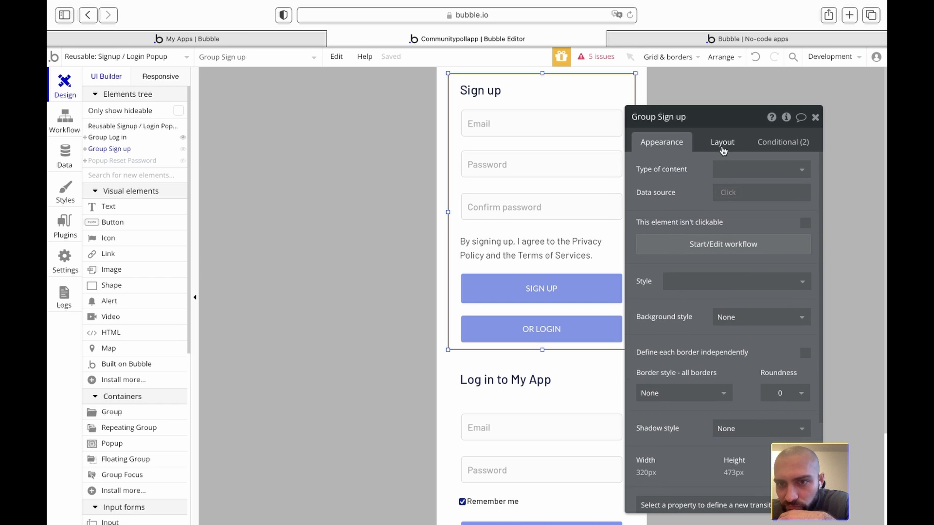
{"action": "left_click", "coordinate": [723, 143]}
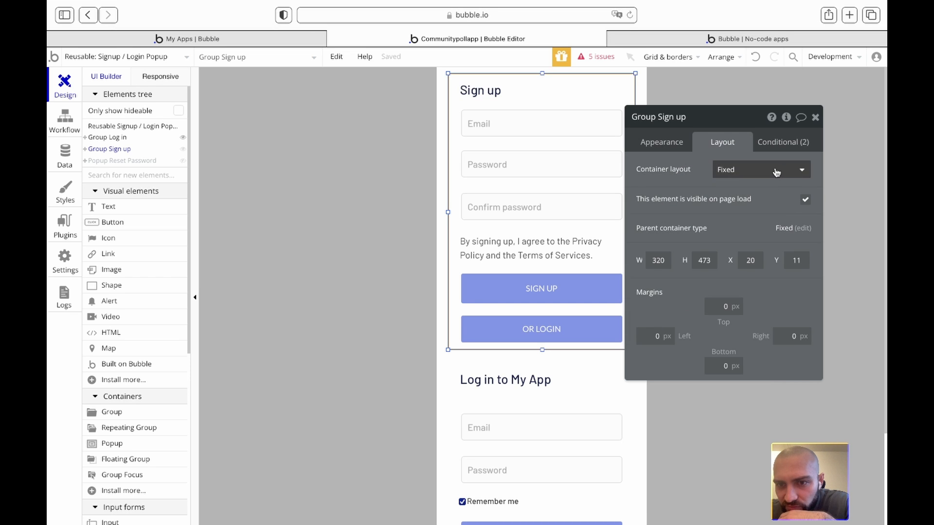
{"action": "left_click", "coordinate": [798, 169]}
{"action": "left_click", "coordinate": [733, 240]}
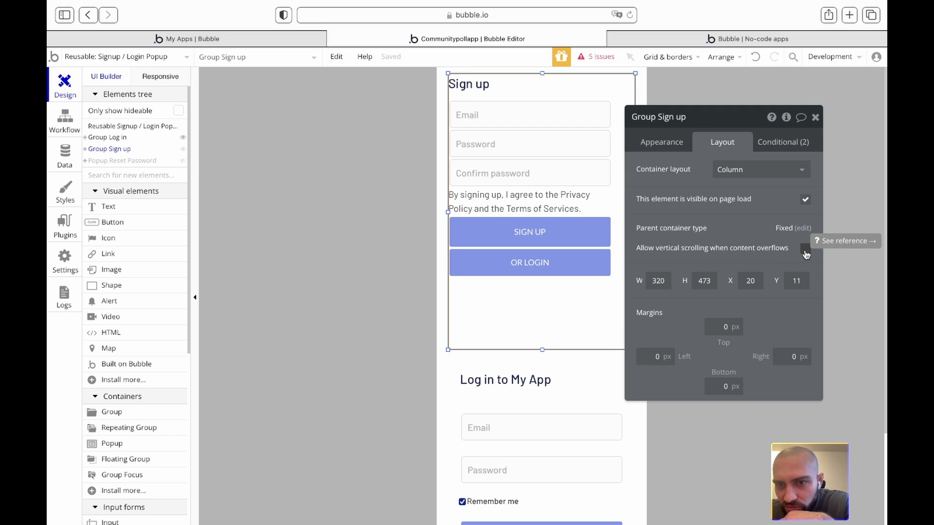
{"action": "left_click", "coordinate": [382, 188]}
- Give the popup a Column container layout and make Group Sign up collapse when hidden
{"action": "left_click", "coordinate": [793, 169]}
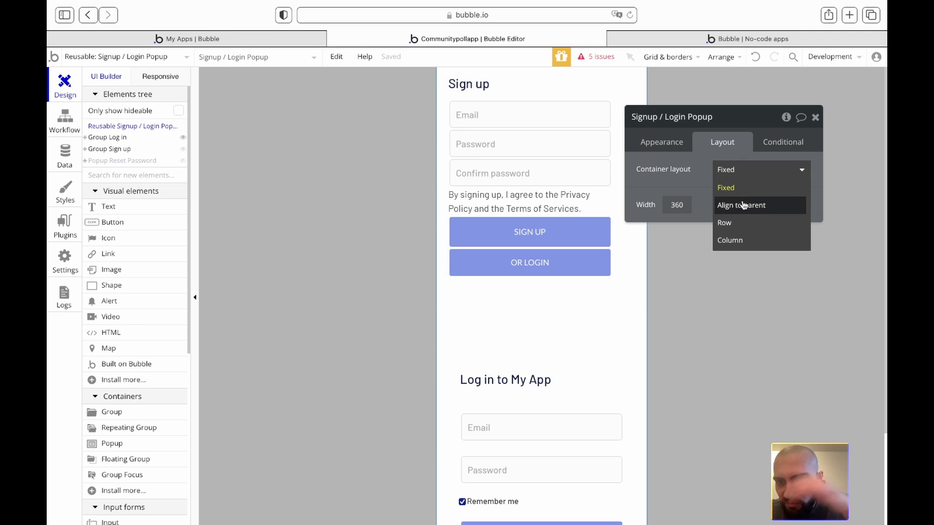
{"action": "left_click", "coordinate": [729, 241]}
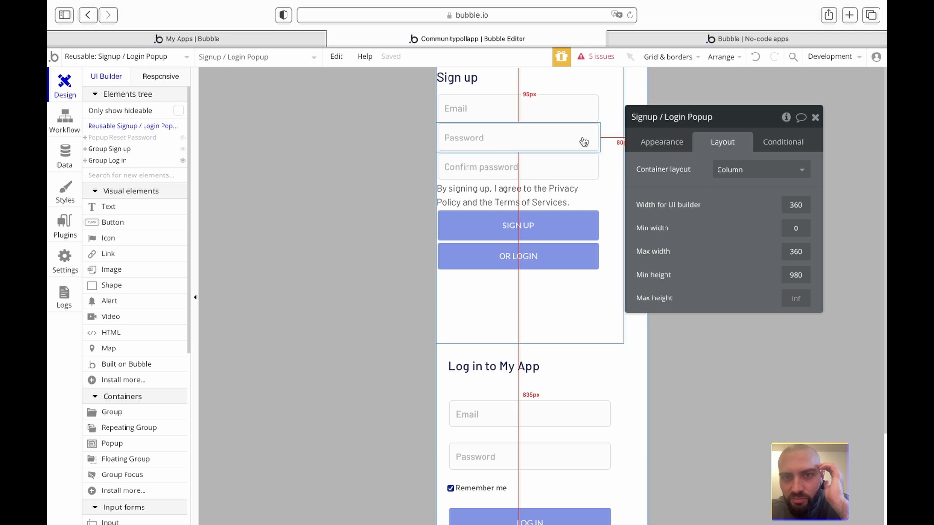
{"action": "left_click", "coordinate": [606, 109]}
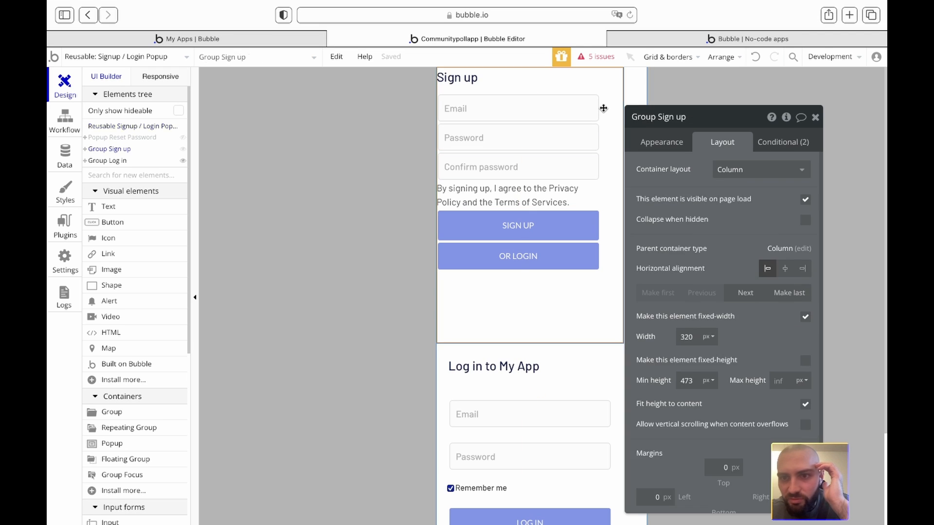
{"action": "left_click", "coordinate": [806, 221]}
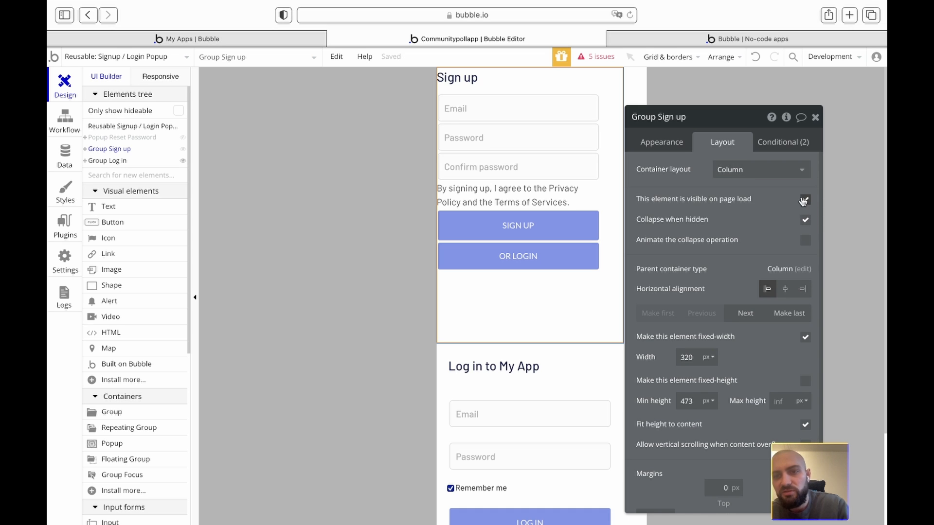
{"action": "left_click", "coordinate": [816, 117]}
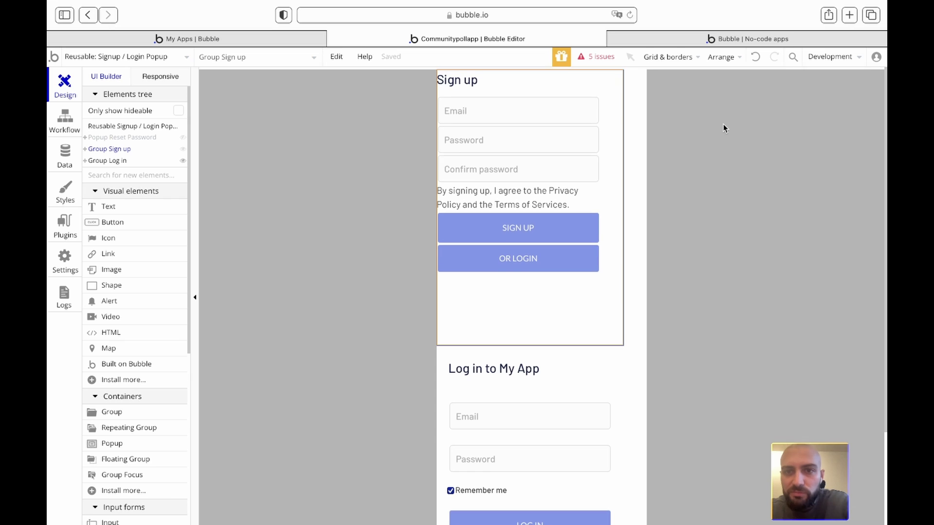
- Set the popup's width for the UI builder to 320
{"action": "double_click", "coordinate": [608, 93]}
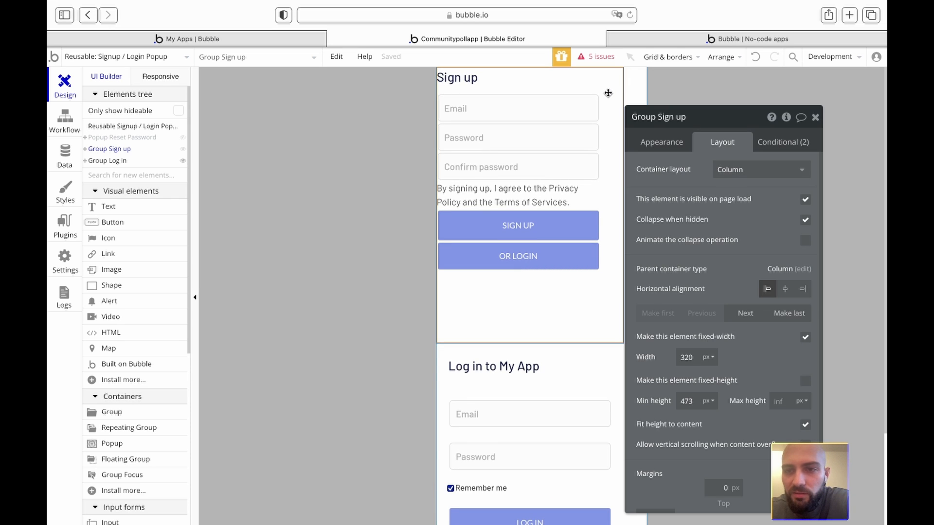
{"action": "left_click", "coordinate": [640, 87]}
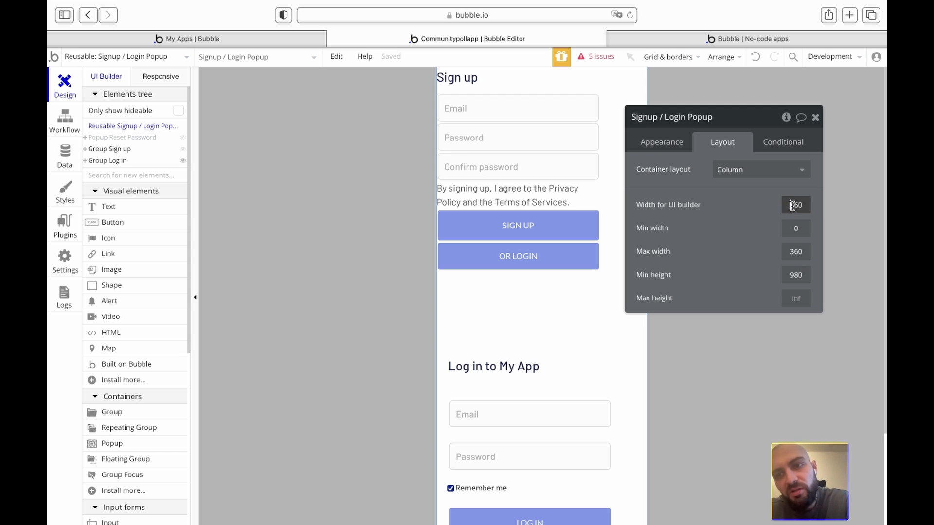
{"action": "type", "text": "320"}
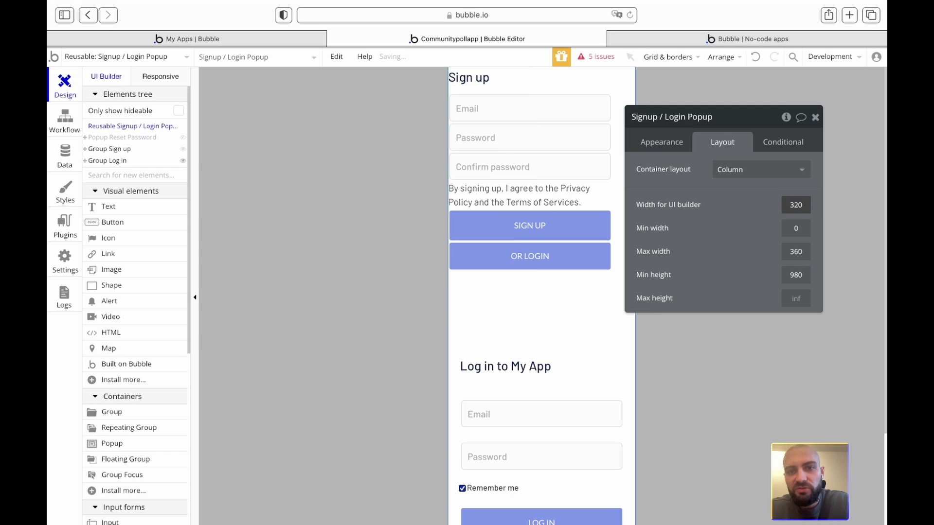
{"action": "right_click", "coordinate": [816, 122]}
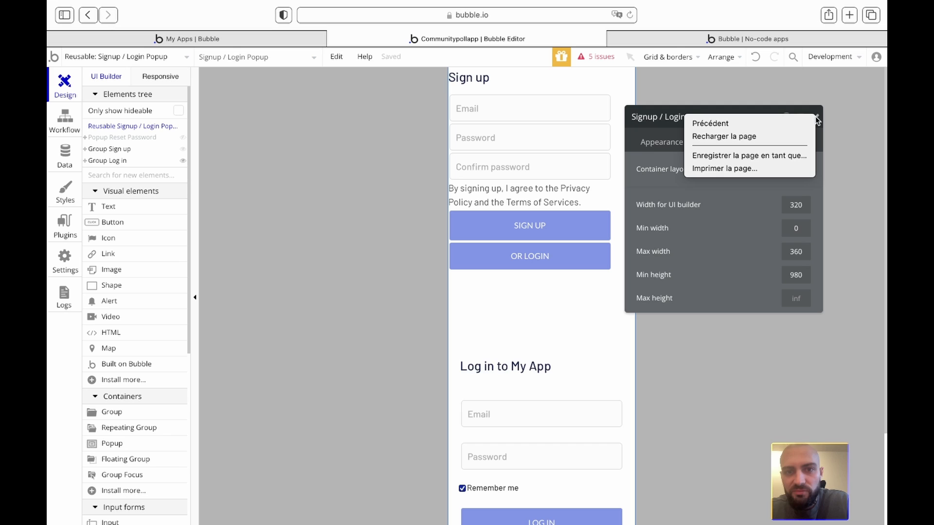
{"action": "left_click", "coordinate": [837, 112]}
{"action": "left_click", "coordinate": [818, 117]}
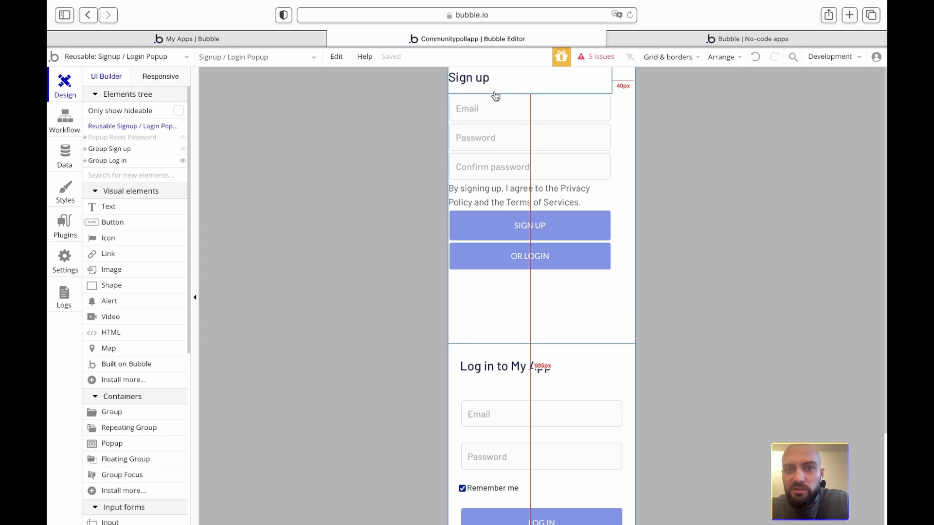
{"action": "left_click", "coordinate": [625, 86]}
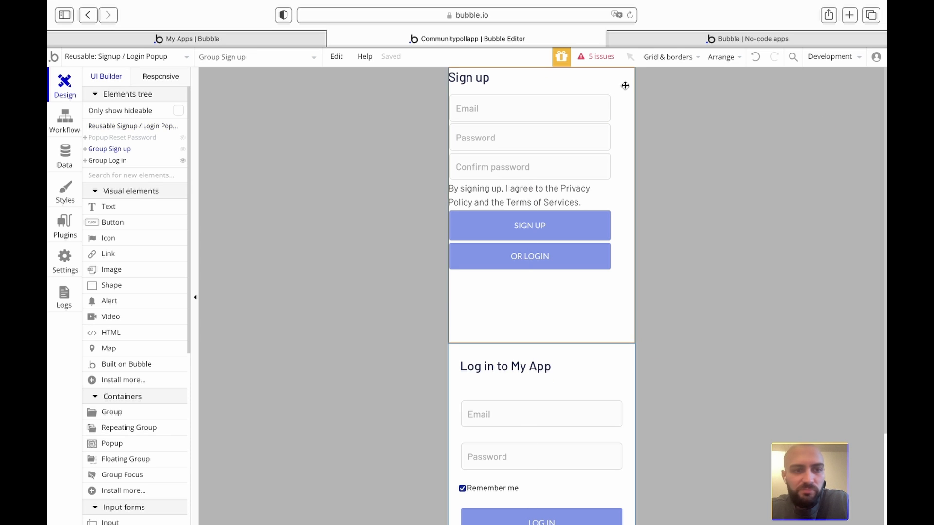
- Give Group Sign up a left margin of 20
{"action": "double_click", "coordinate": [623, 84]}
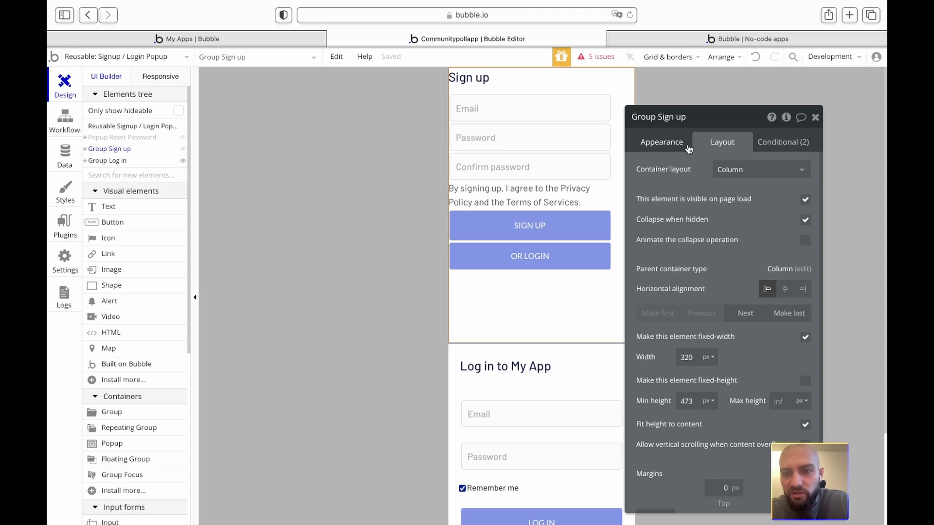
{"action": "scroll", "coordinate": [685, 316], "scroll_direction": "down", "scroll_amount": 2}
{"action": "left_click", "coordinate": [659, 469]}
{"action": "type", "text": "20"}
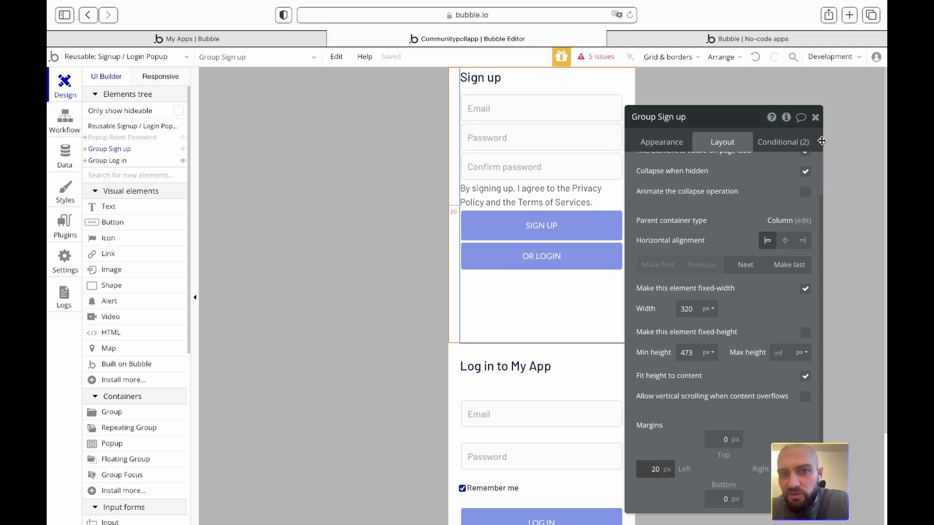
{"action": "left_click", "coordinate": [815, 118]}
{"action": "left_click", "coordinate": [518, 104]}
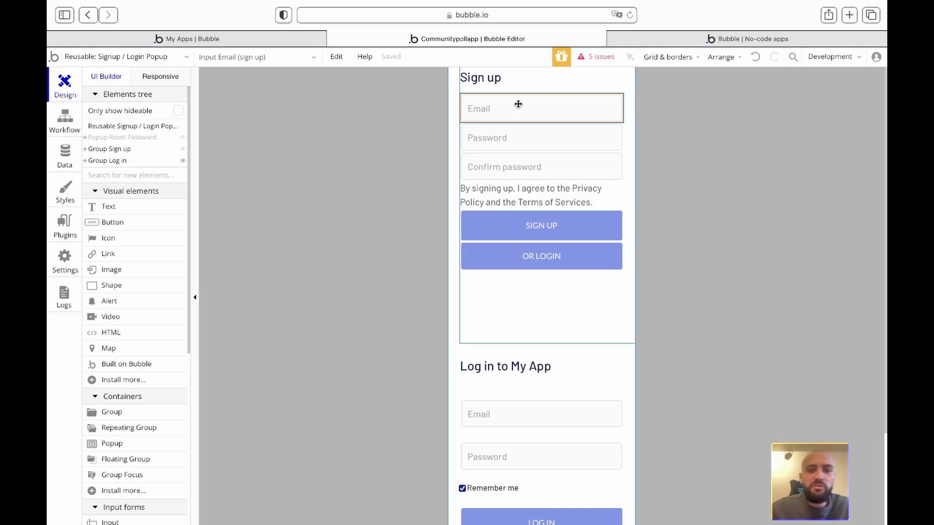
- Add a text element reading 'Email' at the top of Group Sign up, above the Email input
{"action": "left_click_drag", "start_coordinate": [117, 206], "coordinate": [481, 88]}
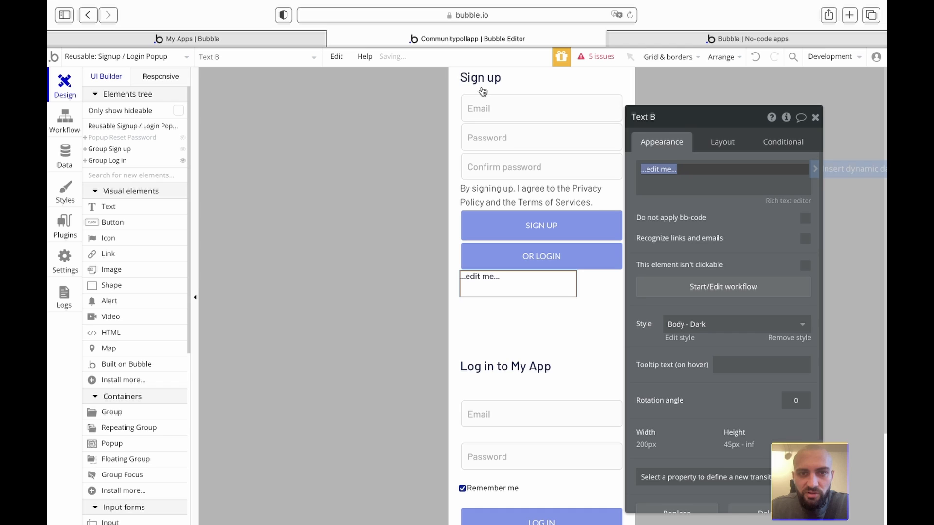
{"action": "left_click", "coordinate": [720, 140]}
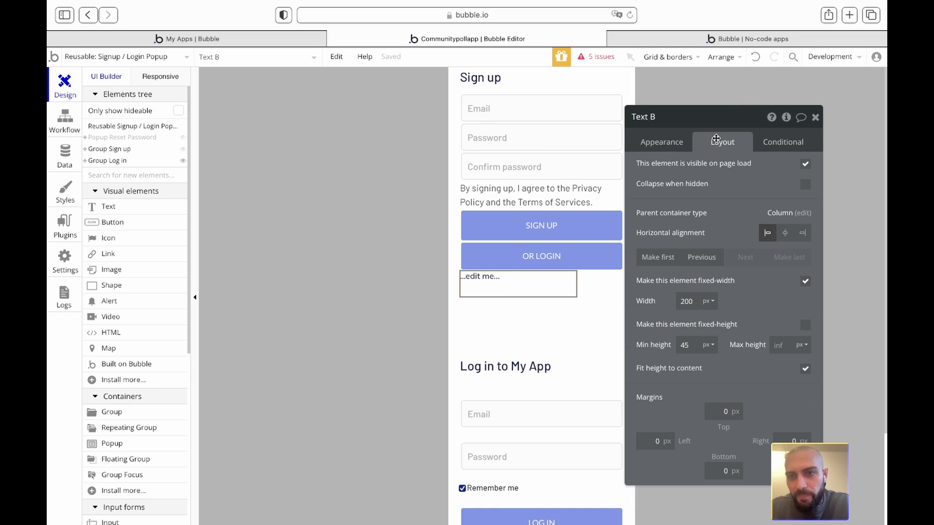
{"action": "left_click", "coordinate": [693, 262]}
{"action": "left_click", "coordinate": [694, 262]}
{"action": "left_click", "coordinate": [693, 262]}
{"action": "left_click", "coordinate": [694, 262]}
{"action": "left_click", "coordinate": [693, 262]}
{"action": "left_click", "coordinate": [693, 262]}
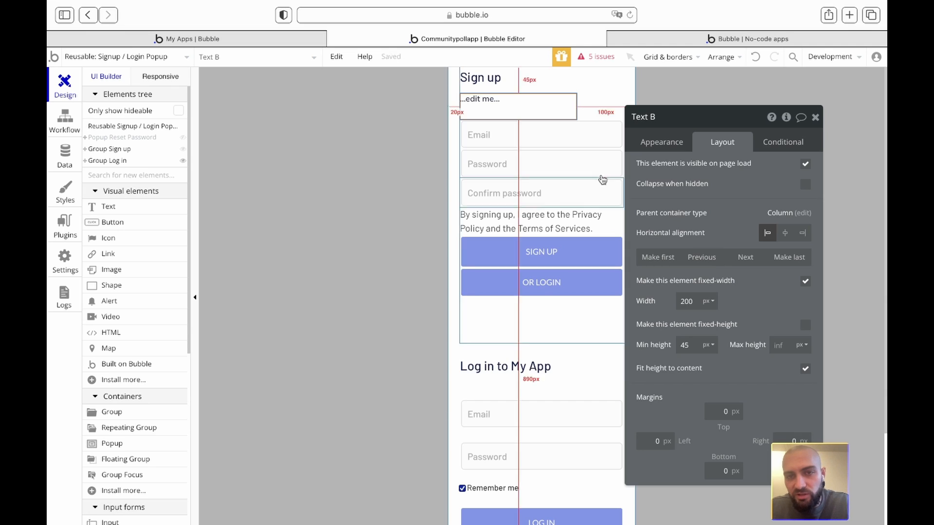
{"action": "left_click", "coordinate": [674, 145]}
{"action": "triple_click", "coordinate": [671, 163]}
{"action": "type", "text": "Email"}
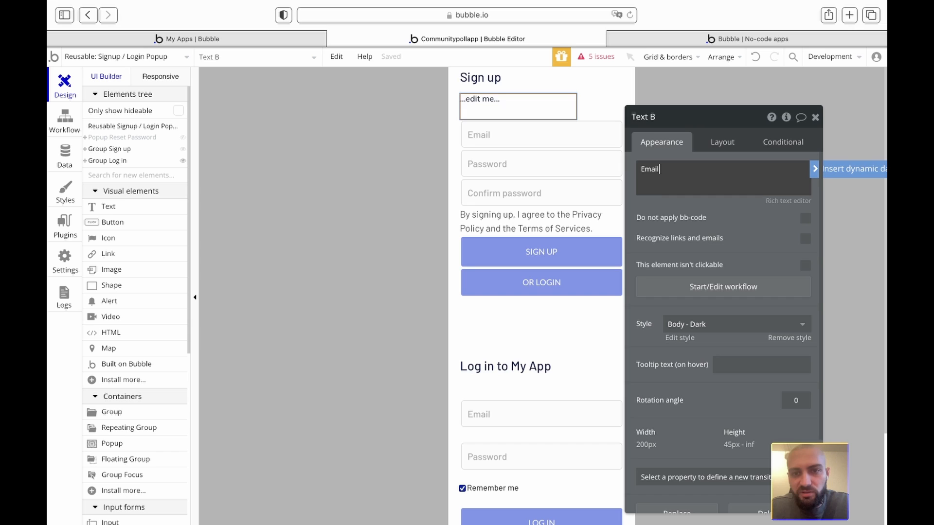
{"action": "left_click", "coordinate": [655, 207]}
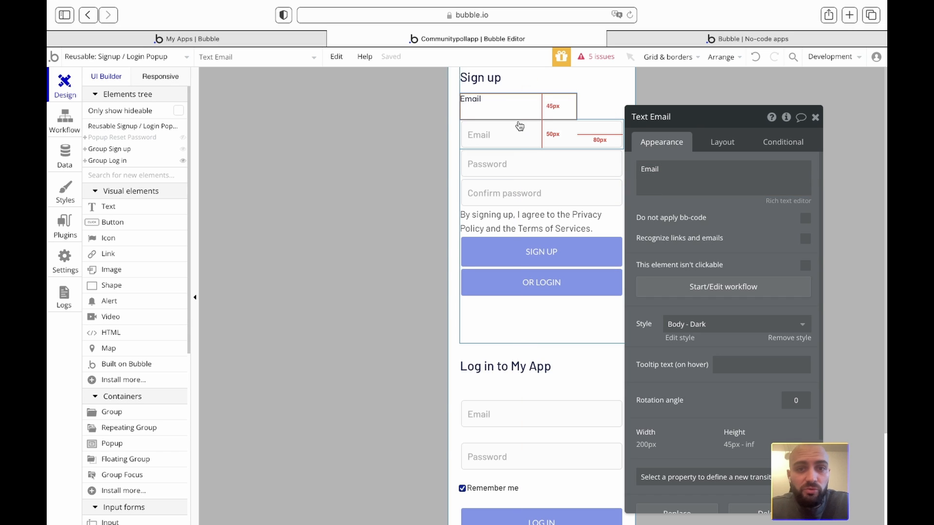
- Duplicate the Email label and move the copy below the Email input
{"action": "key", "text": "ctrl+c"}
{"action": "key", "text": "ctrl+v"}
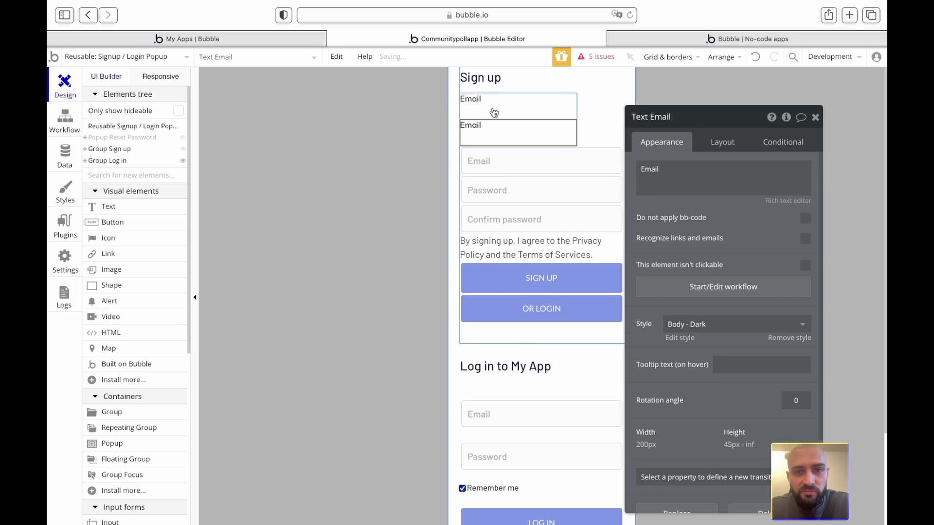
{"action": "left_click", "coordinate": [731, 141]}
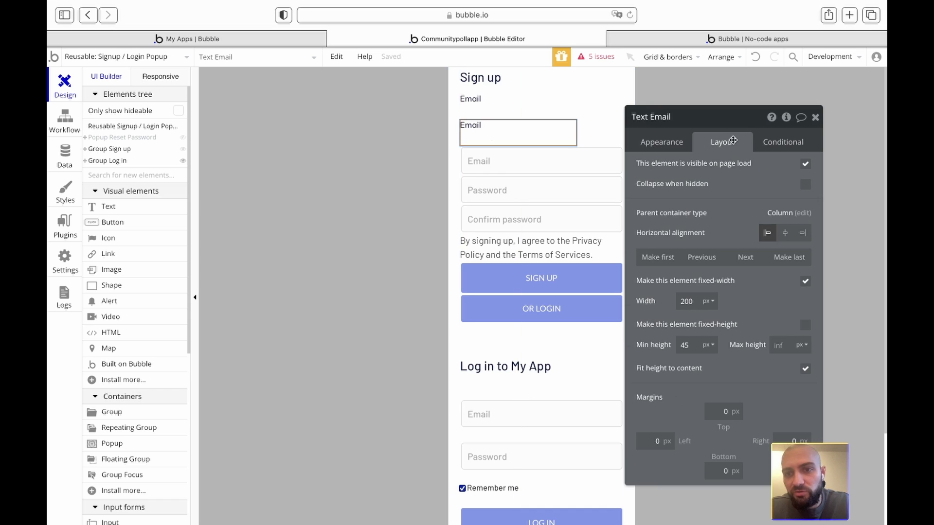
{"action": "left_click", "coordinate": [741, 259]}
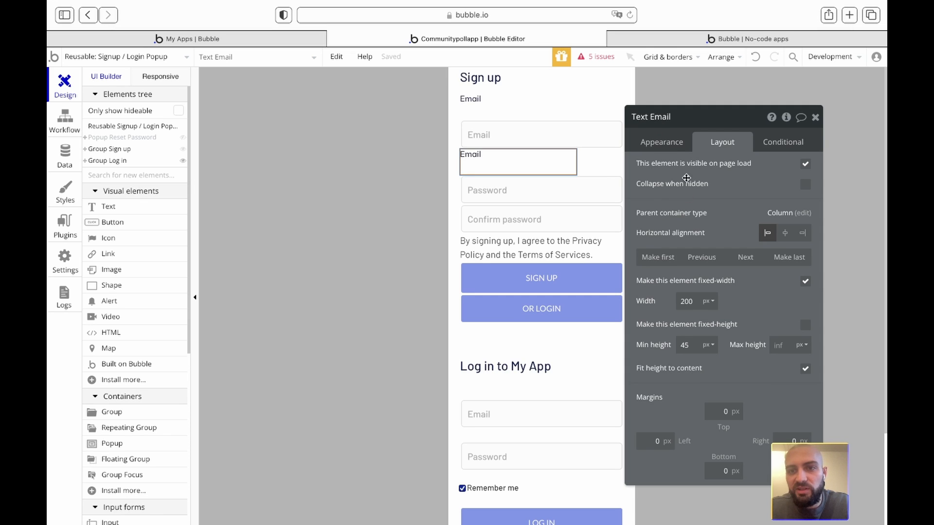
- Change the duplicate label's text to 'Pseudo'
{"action": "left_click", "coordinate": [671, 143]}
{"action": "double_click", "coordinate": [666, 174]}
{"action": "type", "text": "Pseudo"}
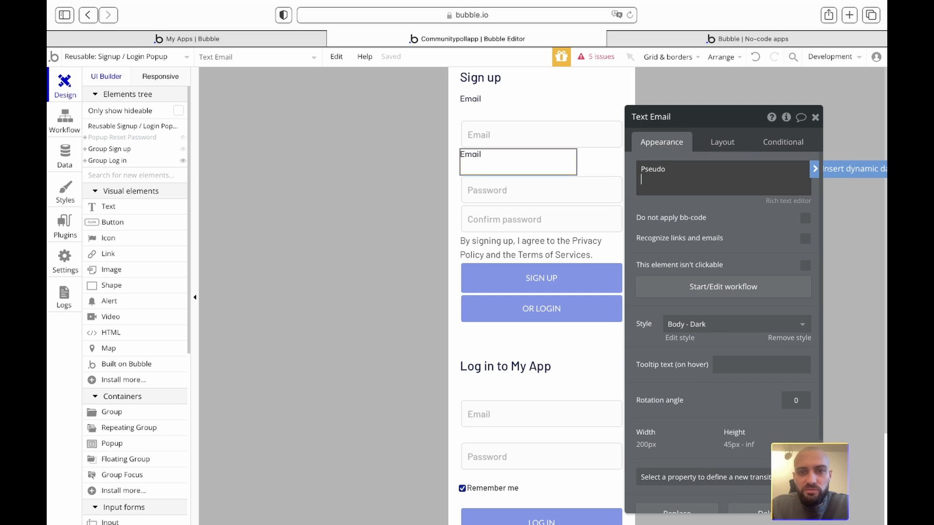
{"action": "left_click", "coordinate": [686, 210]}
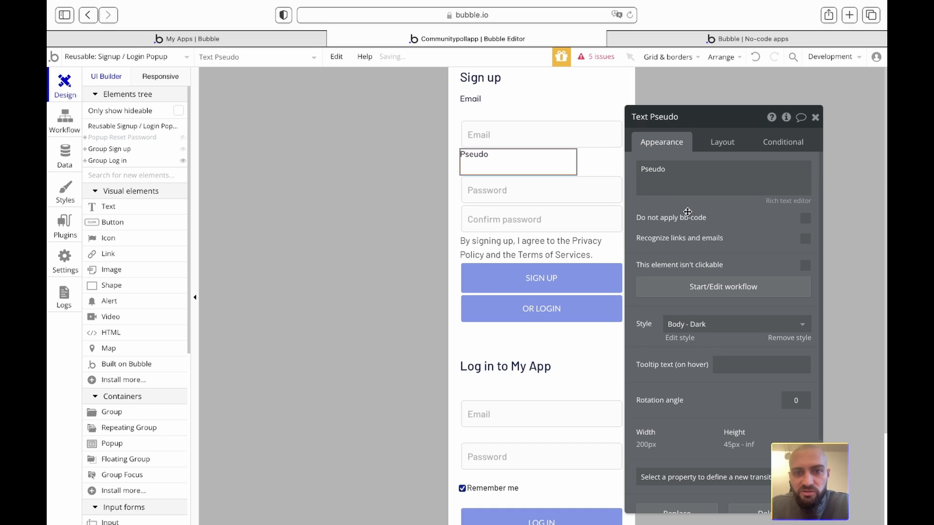
- Duplicate the Email input, place it below the Pseudo label, and rename it 'Input pseudo'
{"action": "left_click", "coordinate": [509, 136]}
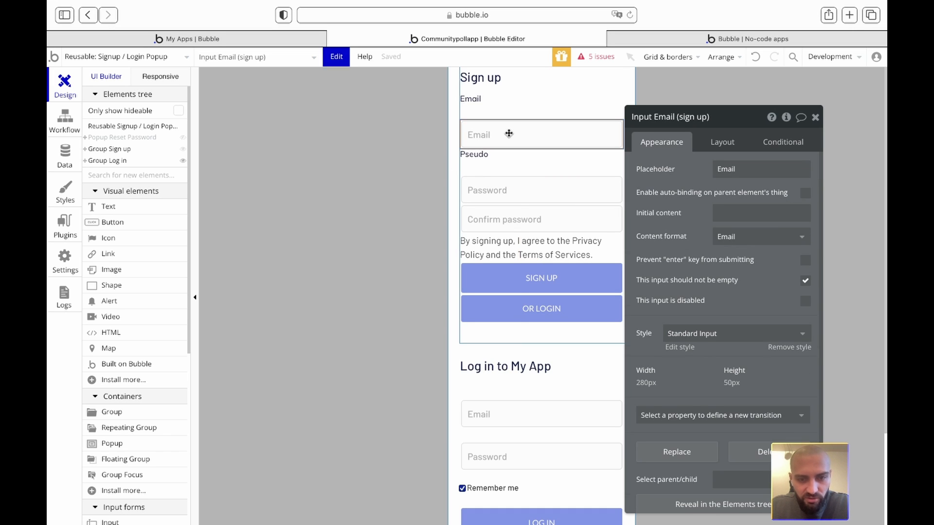
{"action": "key", "text": "super+c"}
{"action": "key", "text": "super+v"}
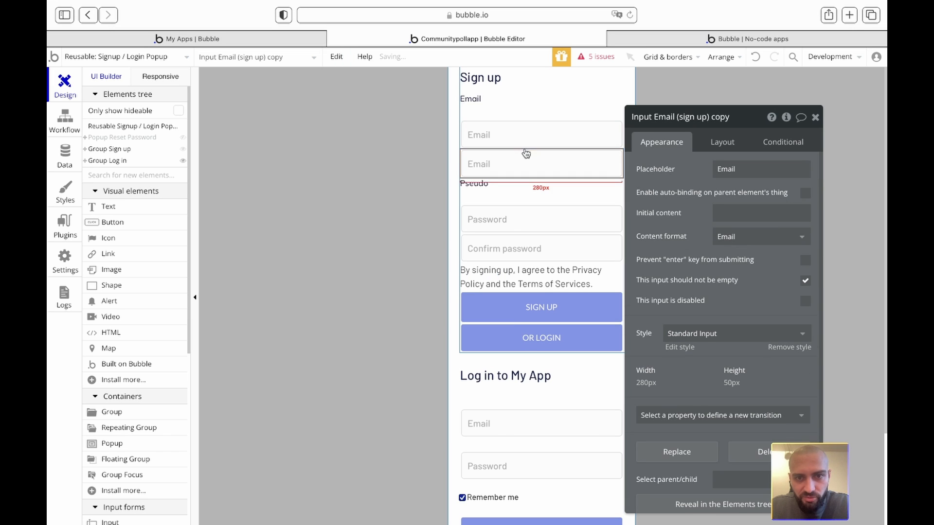
{"action": "left_click", "coordinate": [728, 142]}
{"action": "left_click", "coordinate": [745, 262]}
{"action": "double_click", "coordinate": [720, 118]}
{"action": "left_click_drag", "start_coordinate": [656, 116], "coordinate": [734, 118]}
{"action": "type", "text": "ps"}
{"action": "key", "text": "Return"}
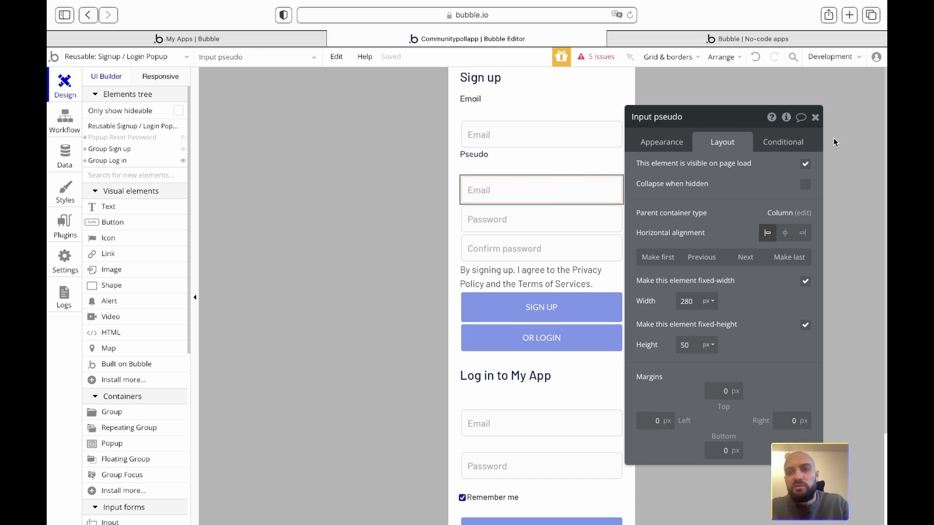
{"action": "left_click", "coordinate": [815, 118]}
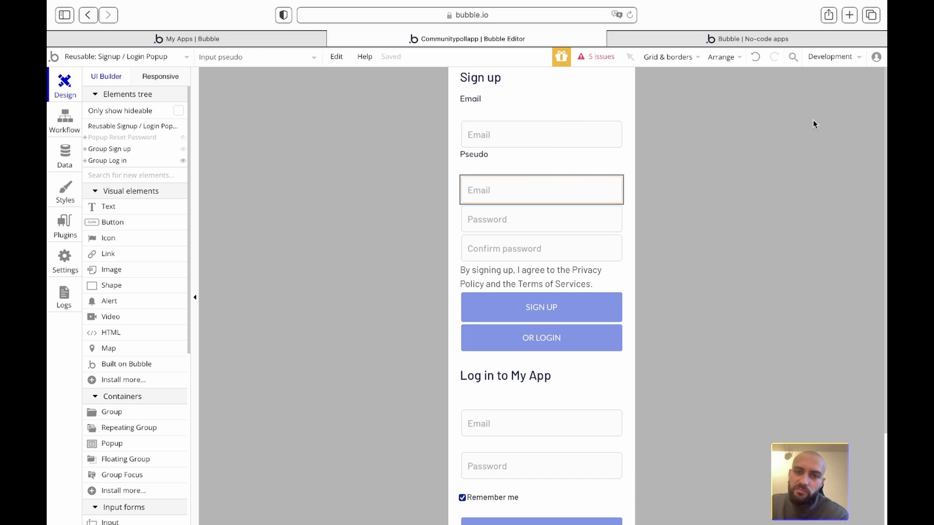
{"action": "double_click", "coordinate": [494, 189]}
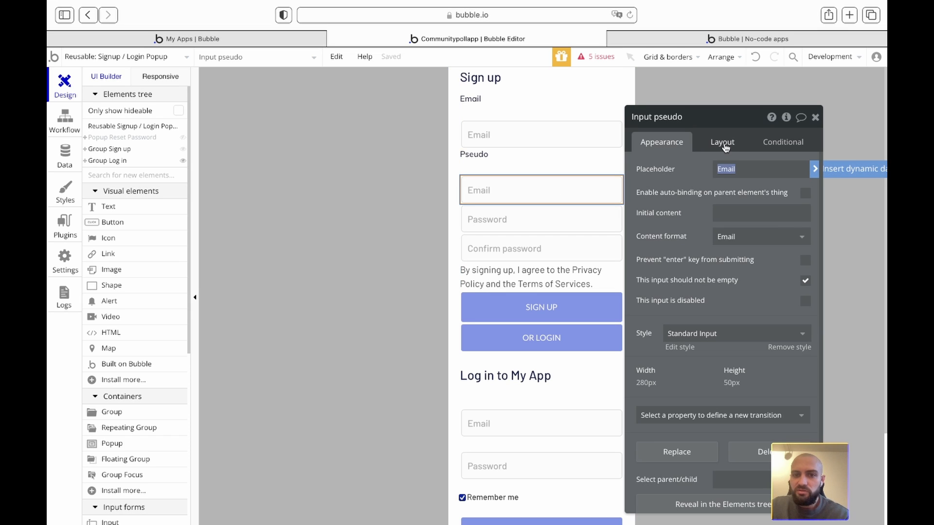
- Replace the sign-up Email input's placeholder with a sample e-mail address
{"action": "left_click", "coordinate": [523, 127]}
{"action": "left_click", "coordinate": [730, 162]}
{"action": "double_click", "coordinate": [730, 166]}
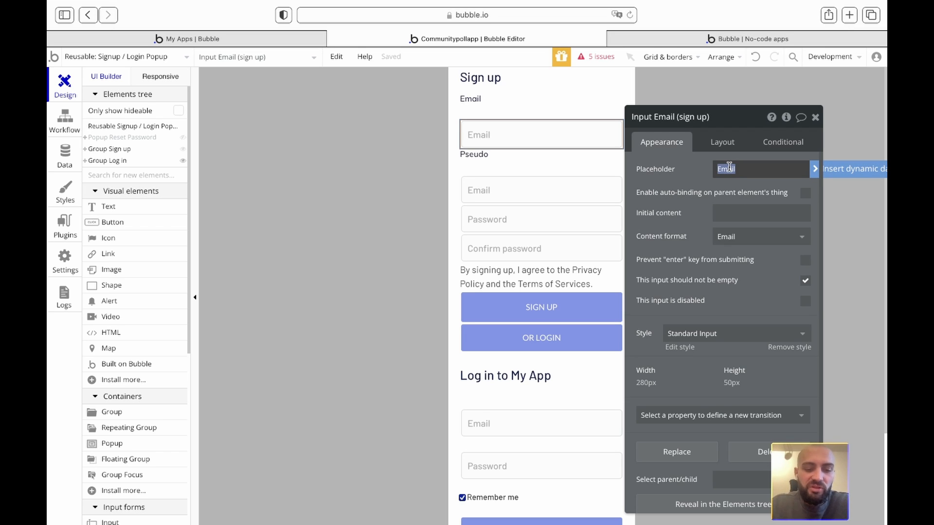
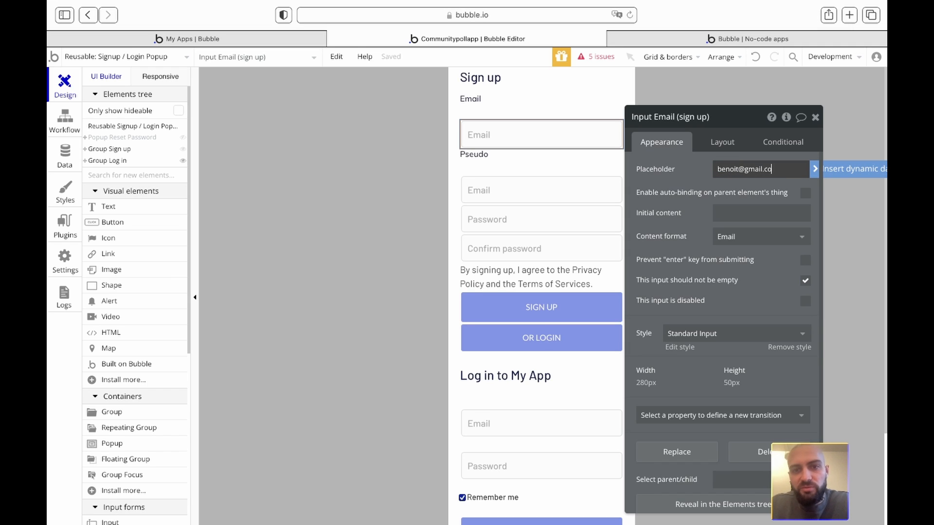
{"action": "left_click", "coordinate": [672, 177]}
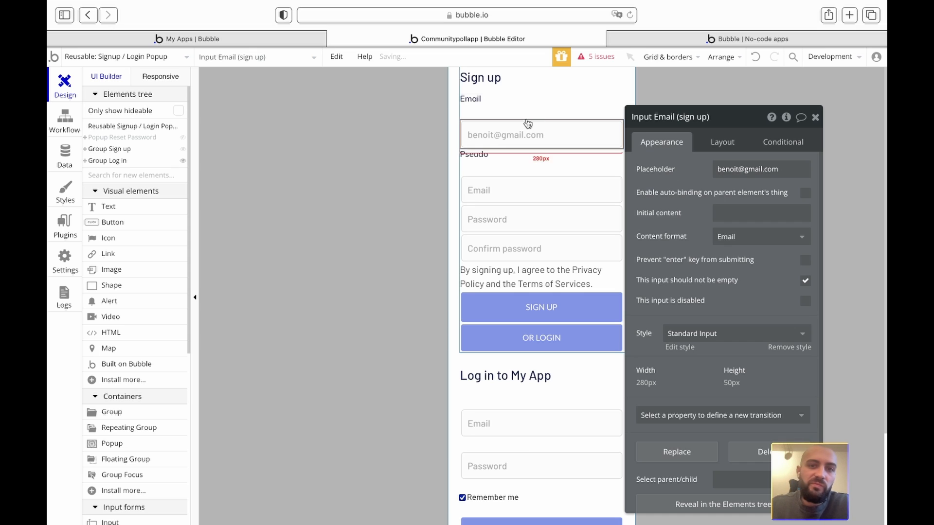
- Prefix the Email input's placeholder with 'ex:'
{"action": "left_click", "coordinate": [496, 104]}
{"action": "left_click", "coordinate": [505, 137]}
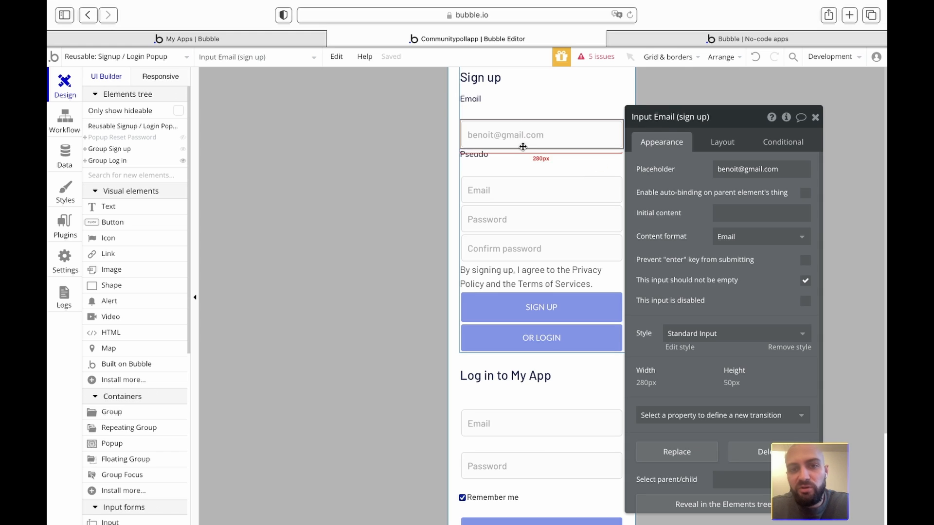
{"action": "triple_click", "coordinate": [717, 167]}
{"action": "left_click", "coordinate": [717, 168]}
{"action": "type", "text": "ex:"}
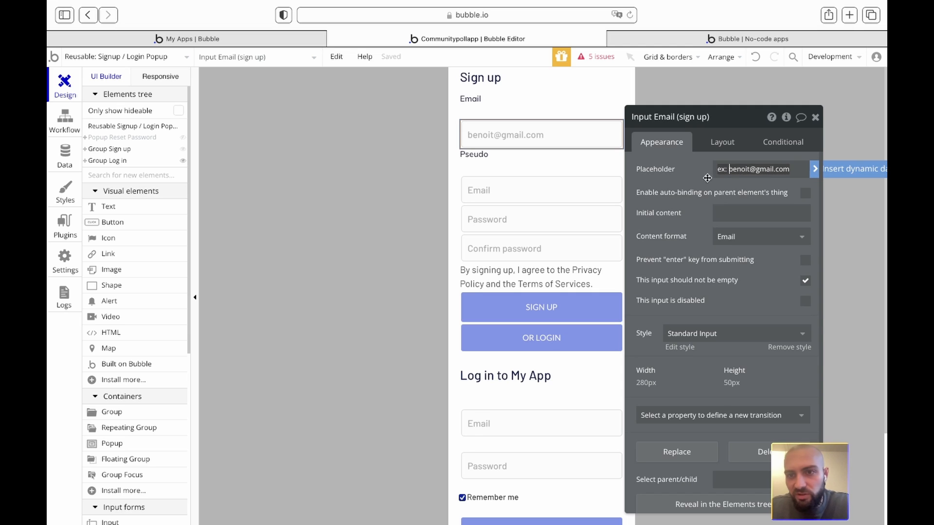
{"action": "left_click", "coordinate": [692, 173]}
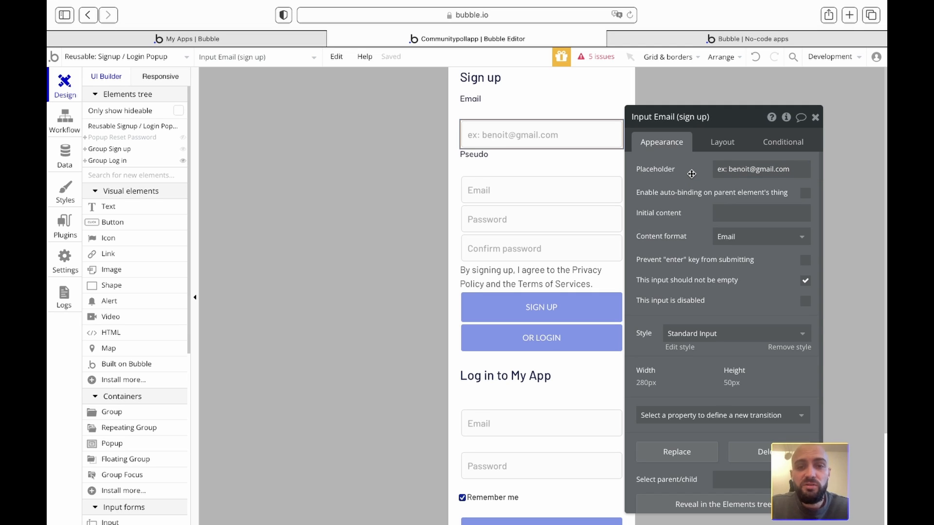
- Apply the Label - Dark style to the Email label and set its minimum height to 25 px
{"action": "left_click", "coordinate": [481, 100]}
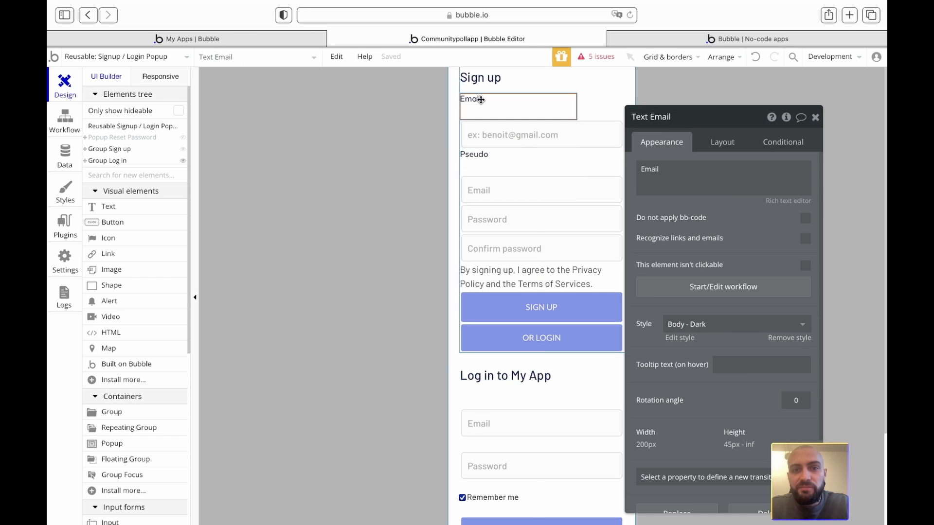
{"action": "scroll", "coordinate": [654, 298], "scroll_direction": "down", "scroll_amount": 3}
{"action": "left_click", "coordinate": [719, 141]}
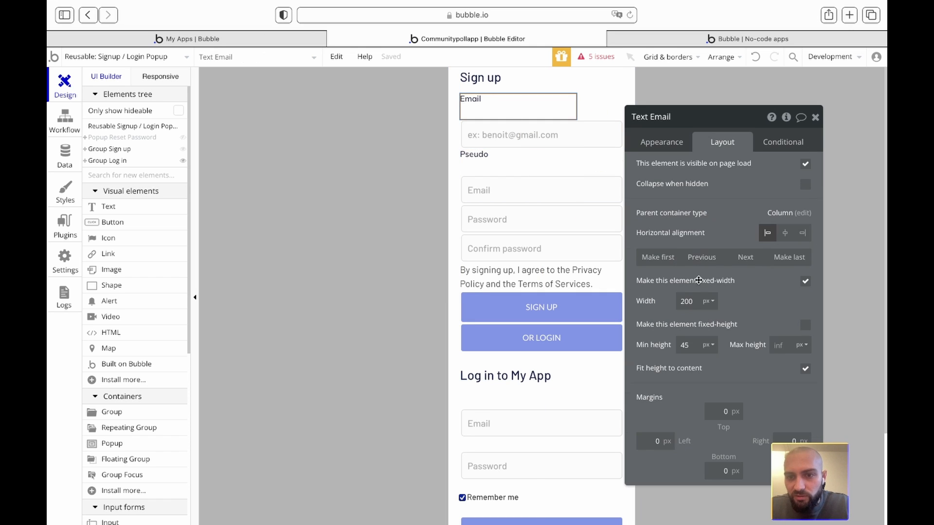
{"action": "left_click", "coordinate": [661, 141]}
{"action": "left_click", "coordinate": [737, 324]}
{"action": "type", "text": "lab"}
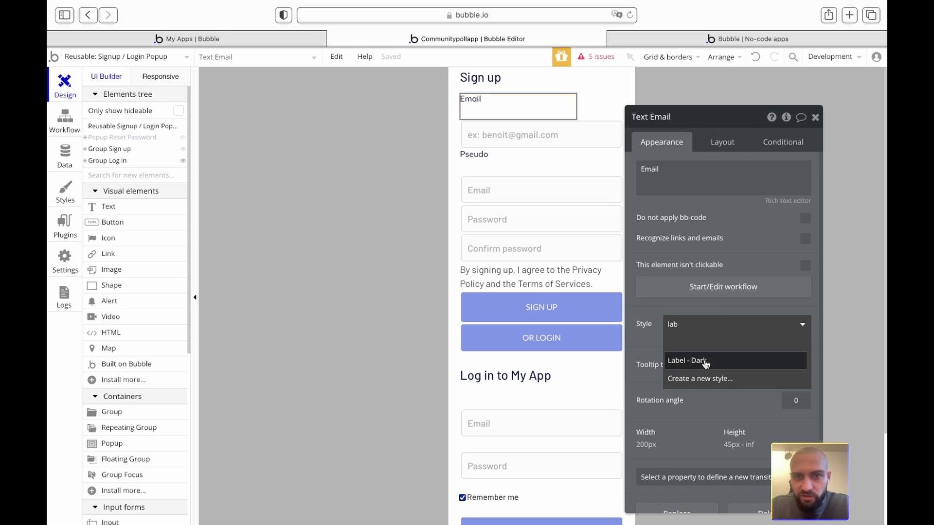
{"action": "left_click", "coordinate": [715, 359]}
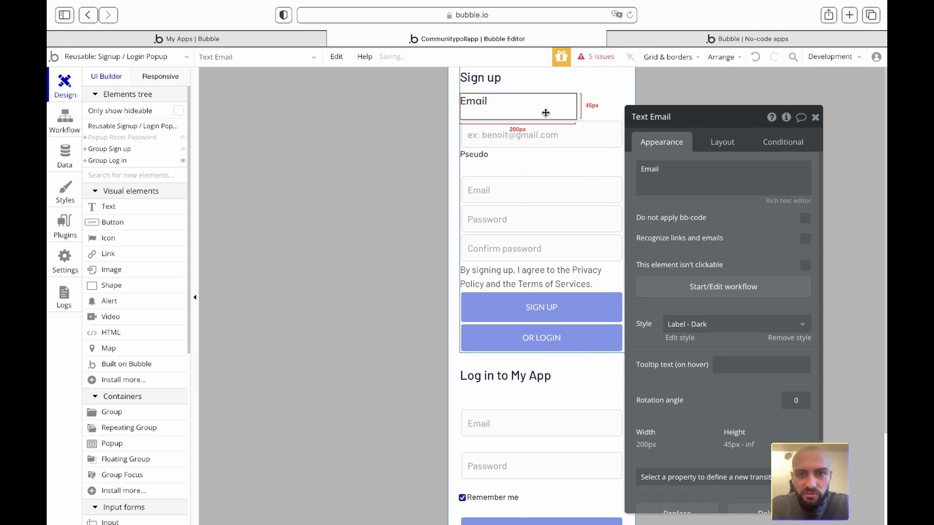
{"action": "left_click", "coordinate": [723, 141]}
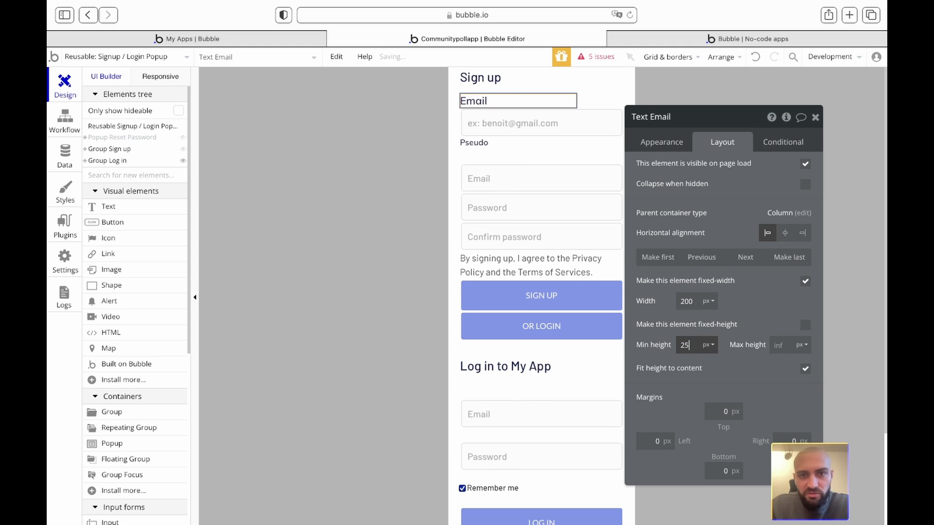
{"action": "left_click", "coordinate": [473, 149]}
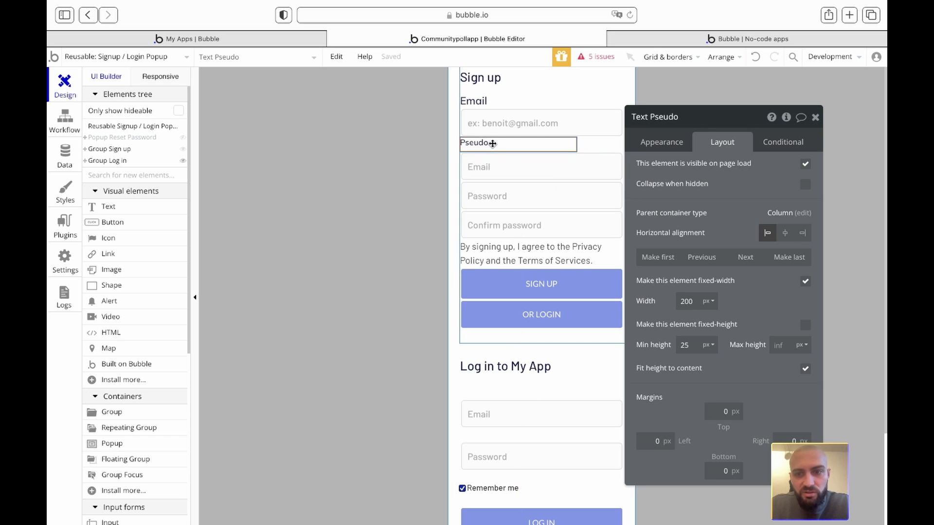
- Make two copies of the Pseudo label and rename the first one 'Password'
{"action": "key", "text": "super+v"}
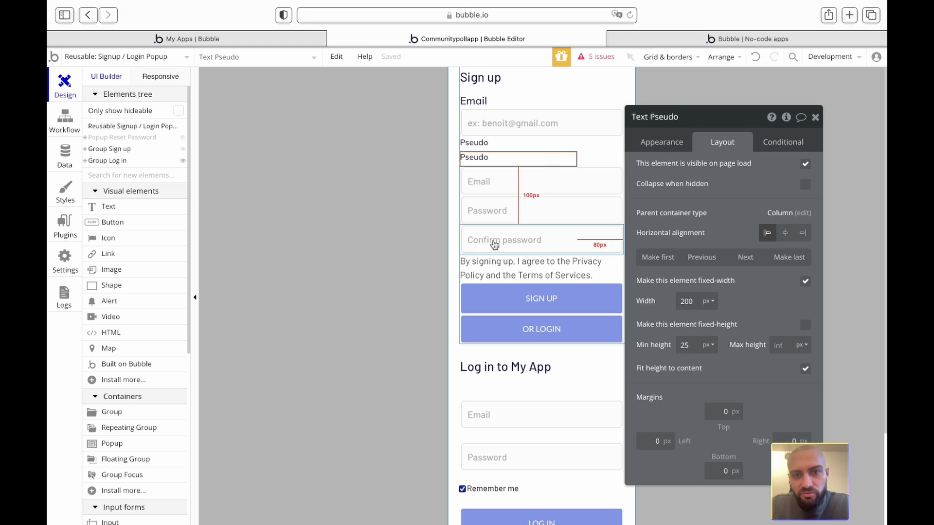
{"action": "key", "text": "super+v"}
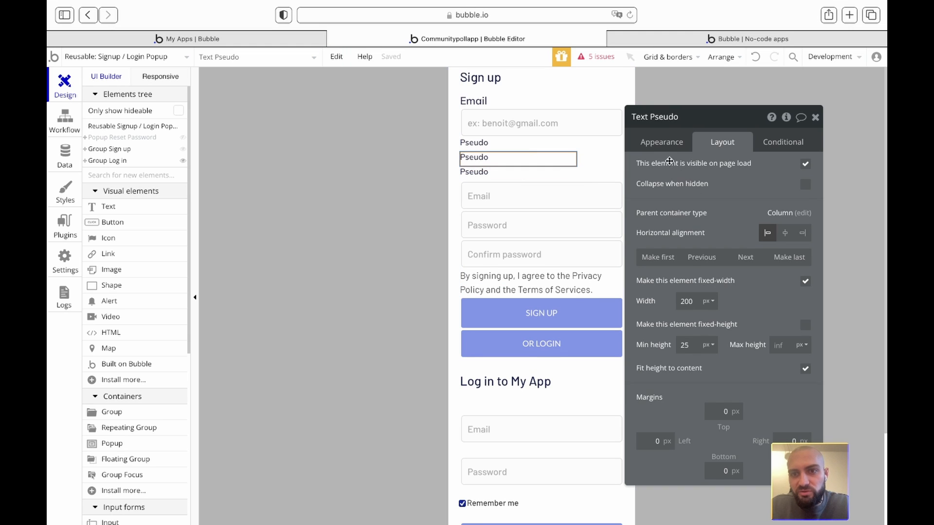
{"action": "left_click", "coordinate": [661, 144]}
{"action": "triple_click", "coordinate": [667, 168]}
{"action": "type", "text": "Pa"}
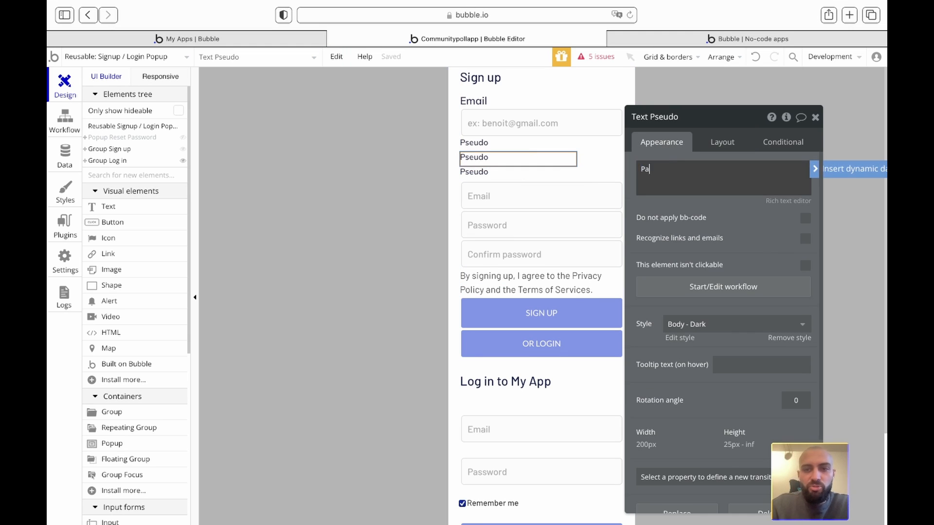
{"action": "type", "text": "sw"}
{"action": "key", "text": "BackSpace"}
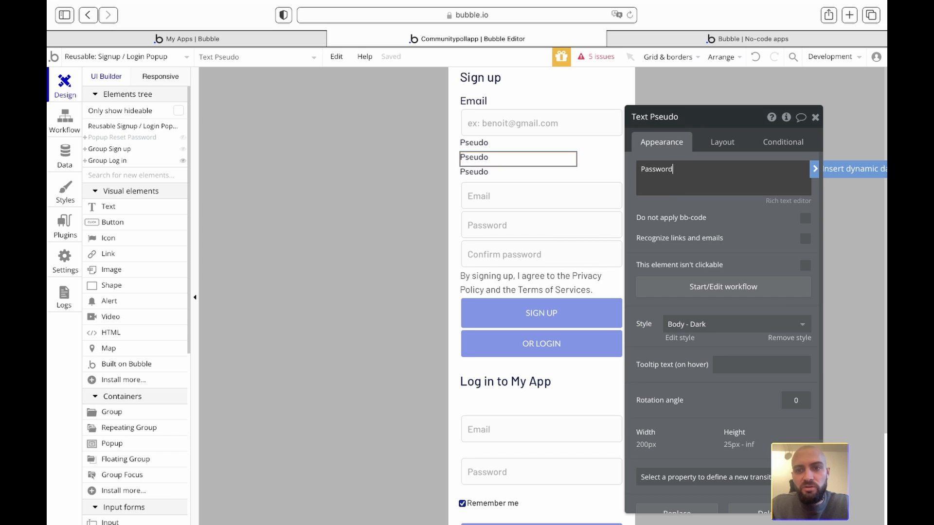
{"action": "type", "text": "sword"}
- Rename the second copy 'Confirm password' and move it above its input
{"action": "left_click", "coordinate": [487, 173]}
{"action": "triple_click", "coordinate": [657, 171]}
{"action": "type", "text": "Confir"}
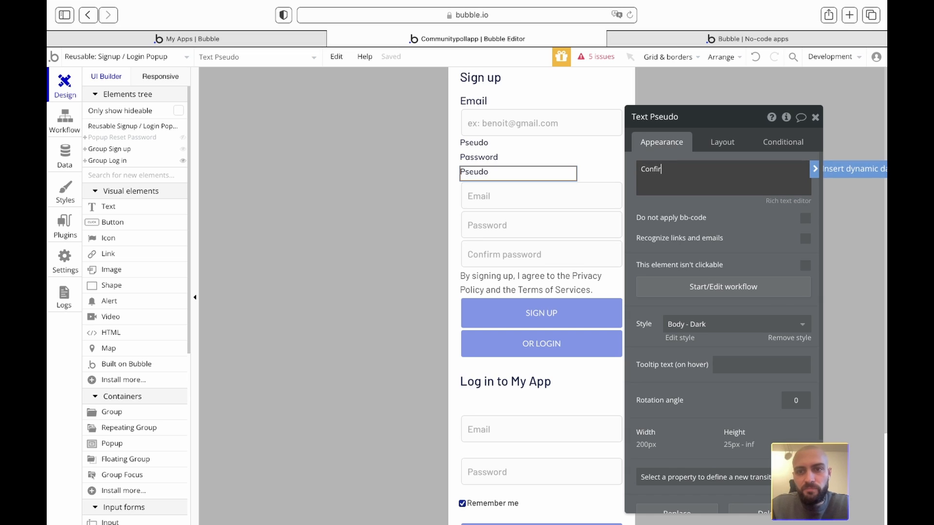
{"action": "type", "text": "m password"}
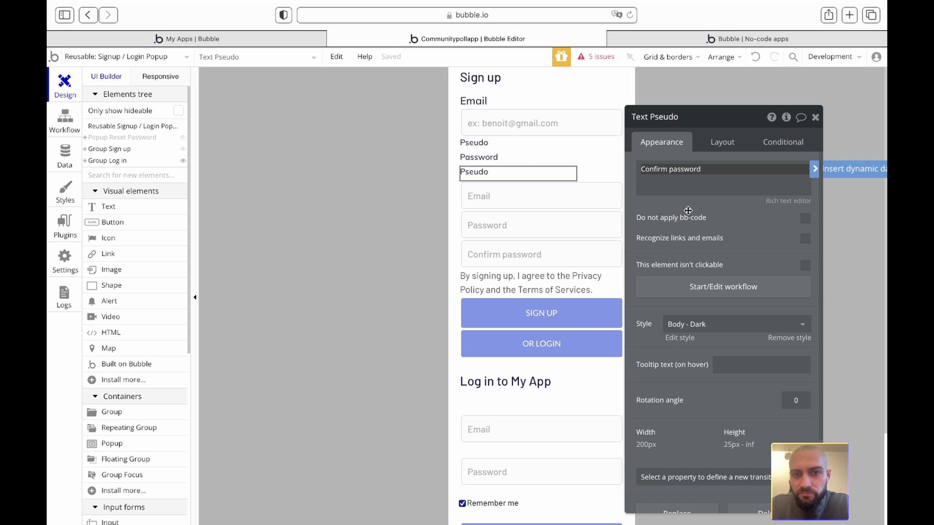
{"action": "left_click", "coordinate": [722, 142]}
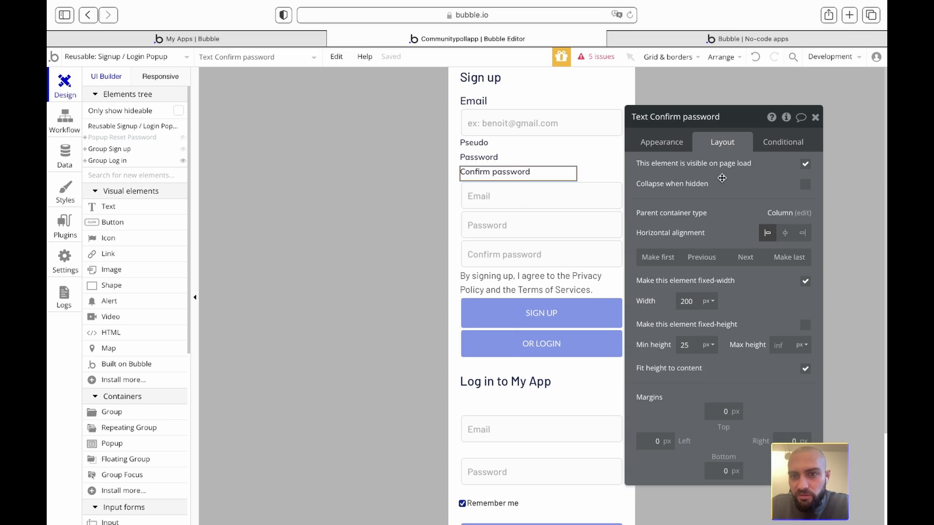
{"action": "left_click", "coordinate": [745, 257]}
{"action": "left_click", "coordinate": [745, 257]}
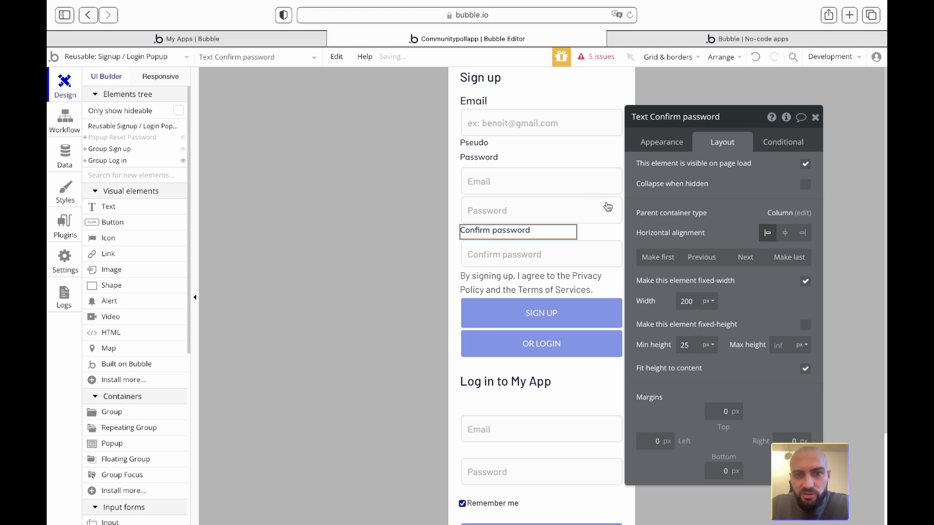
- Move the Password label so it sits directly above its input
{"action": "left_click", "coordinate": [506, 157]}
{"action": "left_click", "coordinate": [727, 257]}
{"action": "left_click", "coordinate": [727, 257]}
{"action": "left_click", "coordinate": [701, 257]}
- Copy the Email label's style and paste it onto the Pseudo label
{"action": "left_click", "coordinate": [477, 143]}
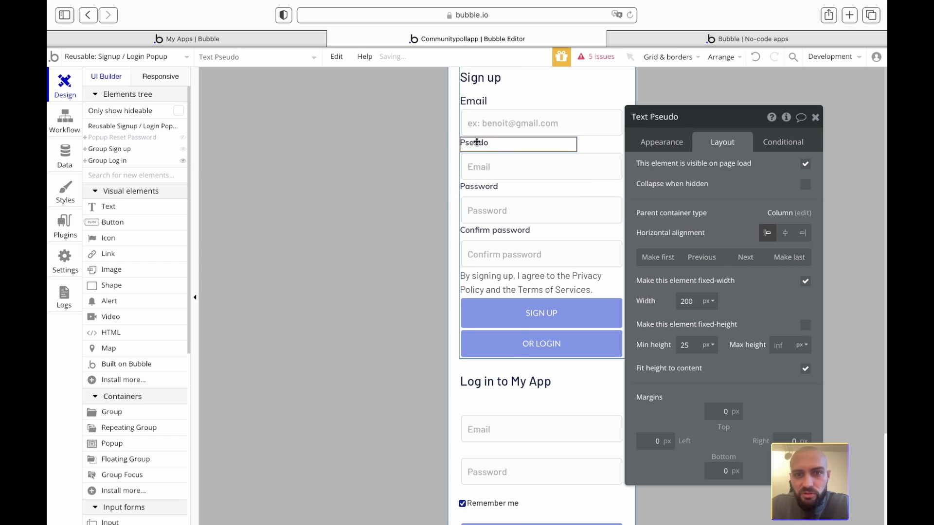
{"action": "left_click", "coordinate": [469, 102]}
{"action": "right_click", "coordinate": [475, 101]}
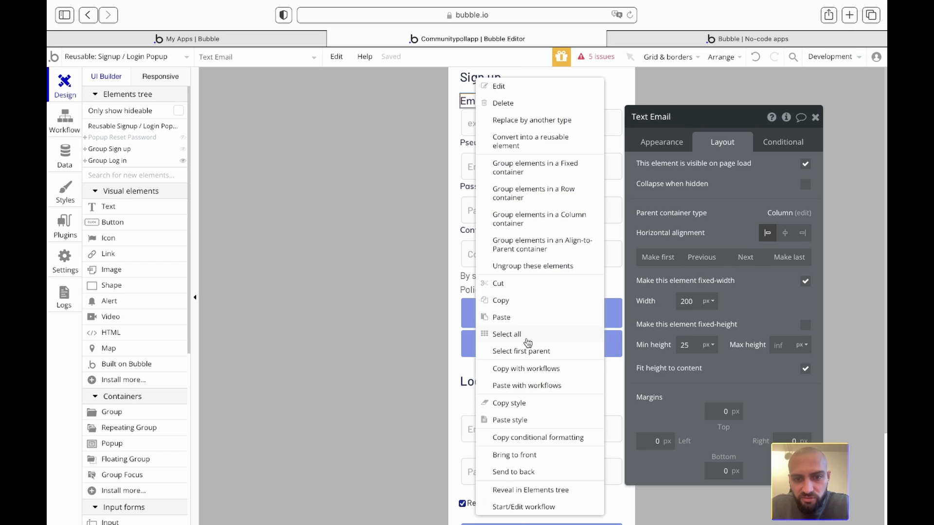
{"action": "left_click", "coordinate": [511, 404]}
{"action": "left_click", "coordinate": [480, 143]}
{"action": "right_click", "coordinate": [480, 142]}
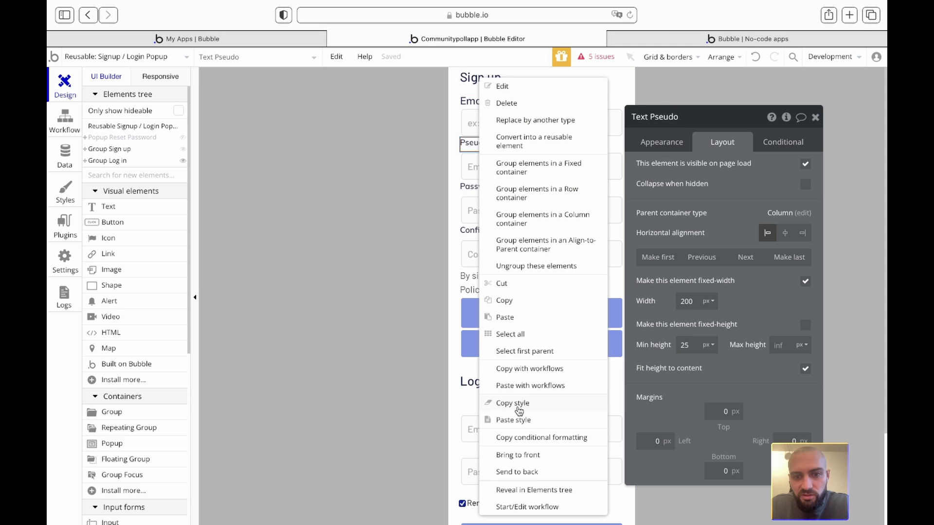
{"action": "left_click", "coordinate": [513, 420]}
- Paste the Email label's style onto the Password and Confirm password labels
{"action": "left_click", "coordinate": [479, 186]}
{"action": "right_click", "coordinate": [481, 187]}
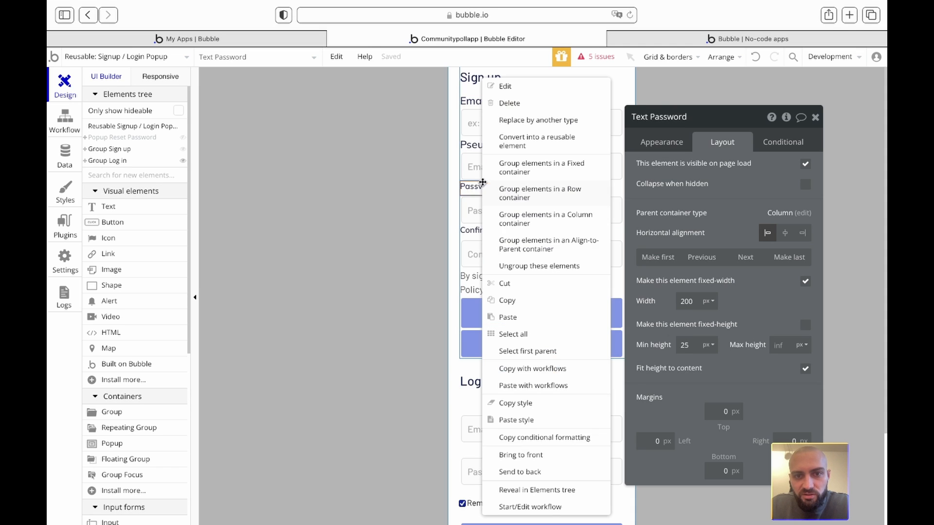
{"action": "left_click", "coordinate": [533, 420]}
{"action": "left_click", "coordinate": [495, 234]}
{"action": "right_click", "coordinate": [495, 233]}
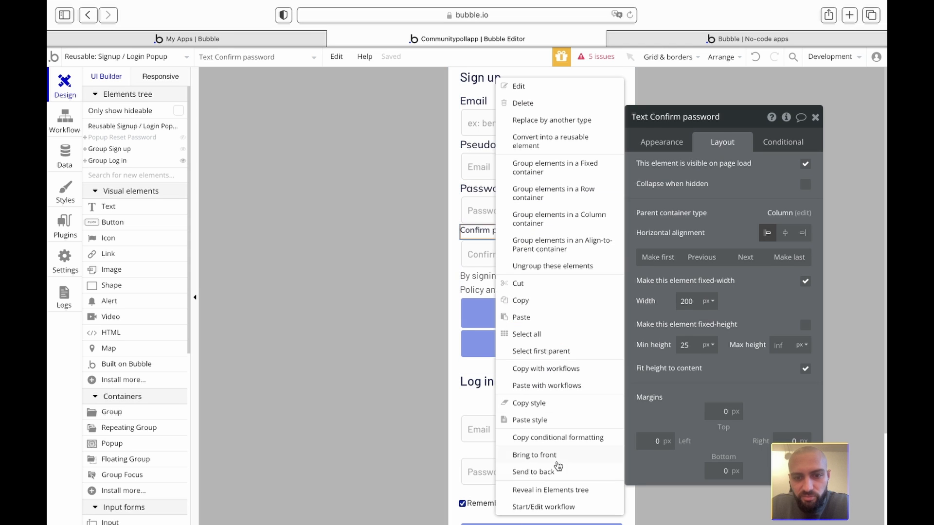
{"action": "left_click", "coordinate": [532, 420]}
{"action": "left_click", "coordinate": [816, 118]}
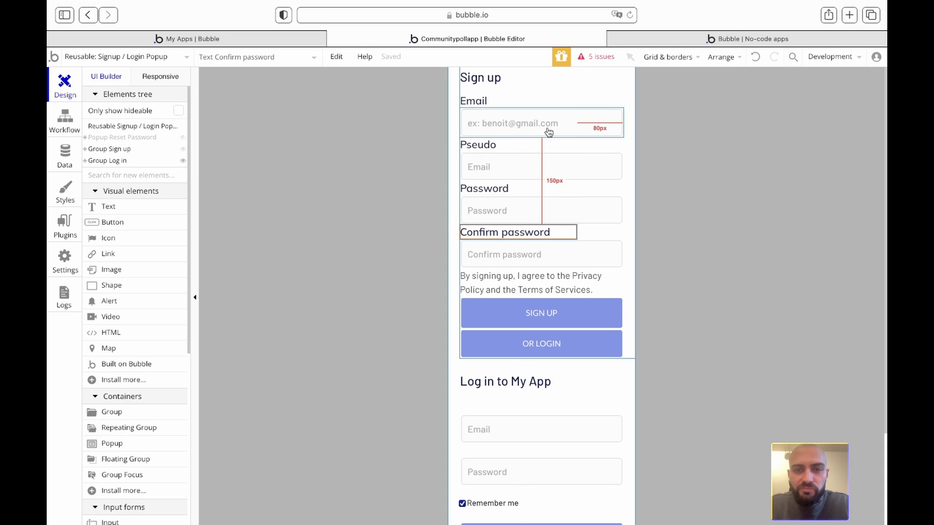
- Inspect the sign-up Email input and try a row grouping, then undo it
{"action": "left_click", "coordinate": [704, 142]}
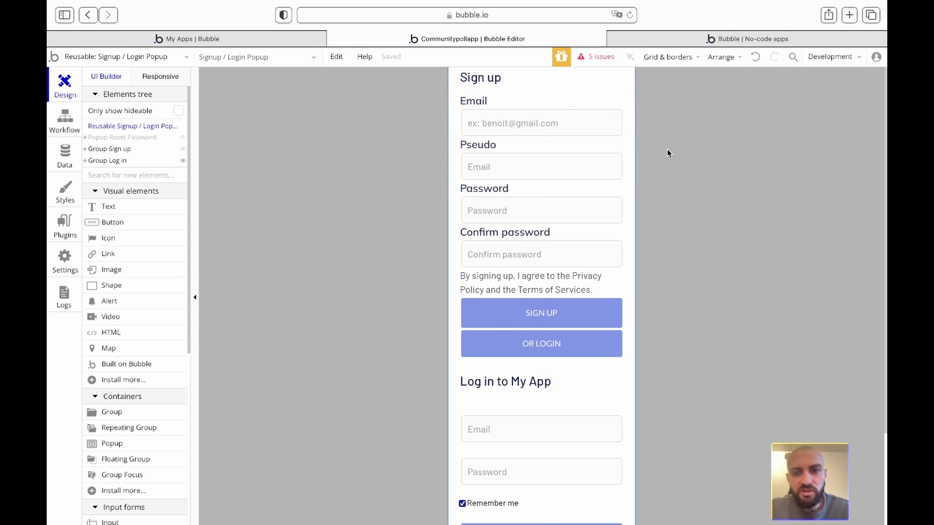
{"action": "left_click", "coordinate": [547, 103]}
{"action": "left_click", "coordinate": [546, 122]}
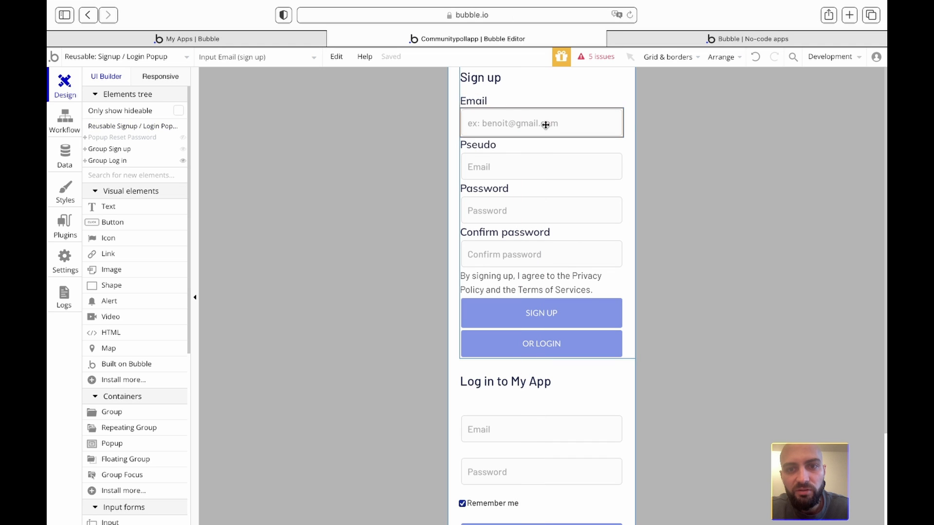
{"action": "left_click", "coordinate": [538, 104]}
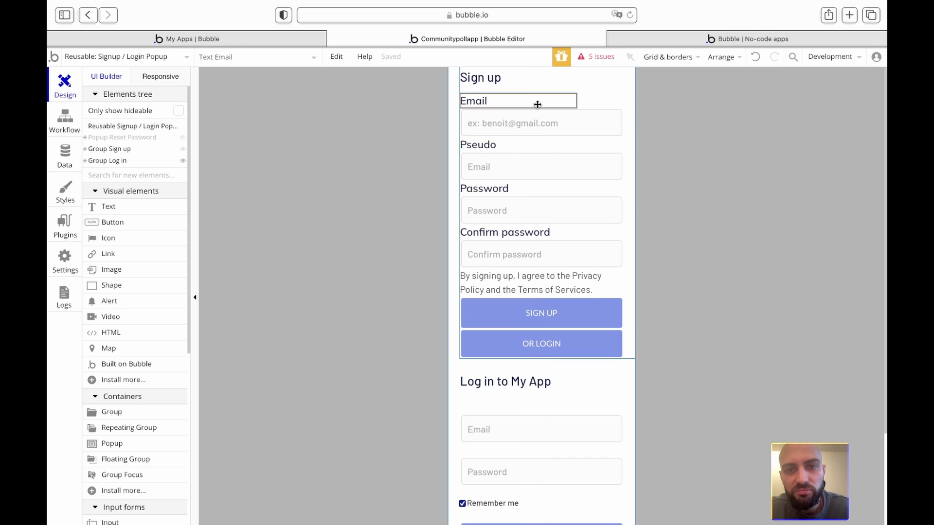
{"action": "left_click", "coordinate": [537, 121]}
{"action": "double_click", "coordinate": [537, 120]}
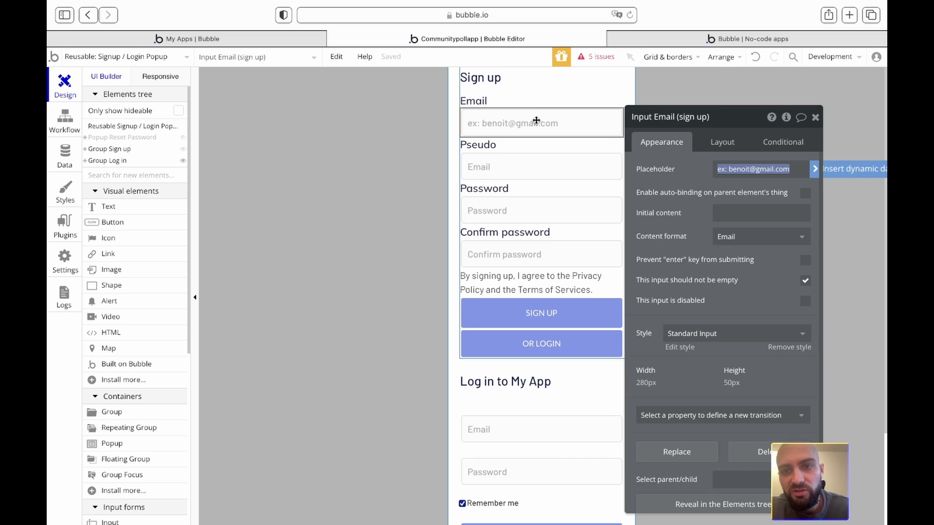
{"action": "left_click", "coordinate": [707, 141]}
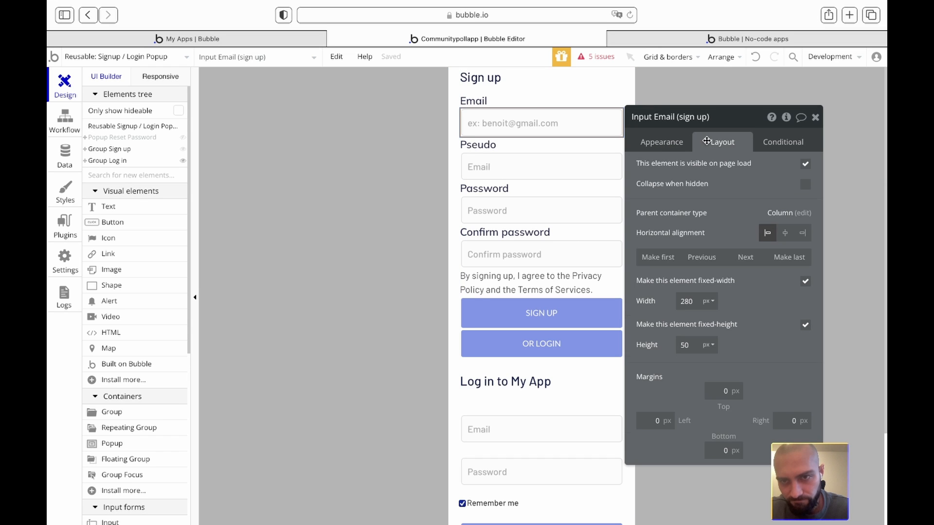
{"action": "left_click", "coordinate": [815, 118]}
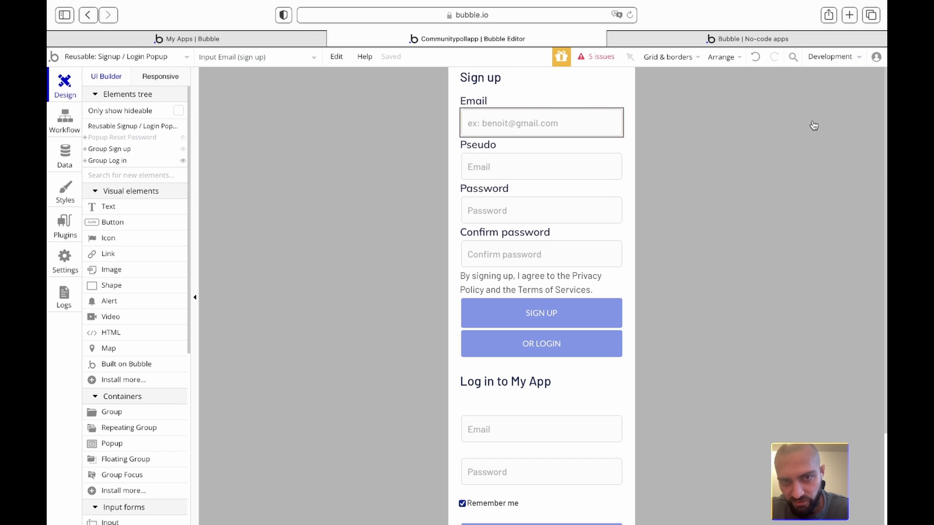
{"action": "right_click", "coordinate": [570, 121]}
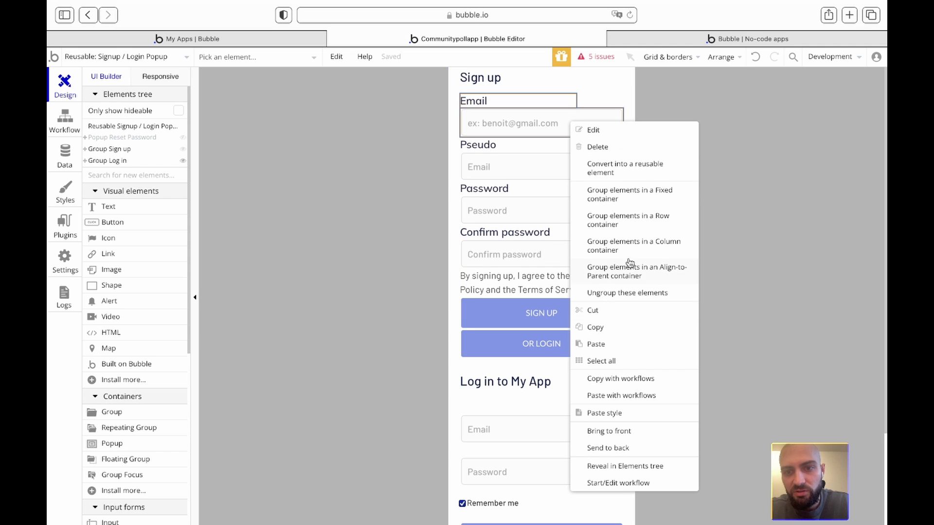
{"action": "left_click", "coordinate": [629, 222]}
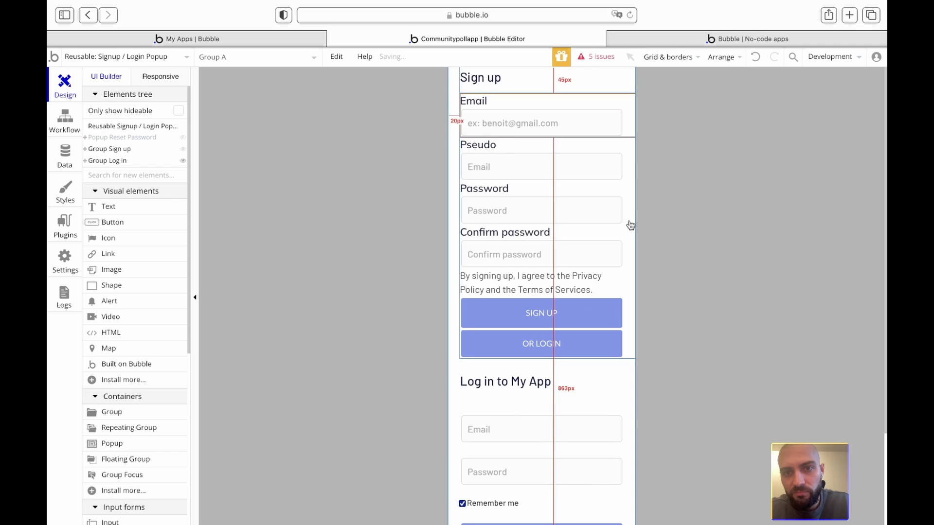
{"action": "left_click", "coordinate": [754, 59]}
- Group the Email label and input together in a Column container
{"action": "left_click", "coordinate": [575, 101]}
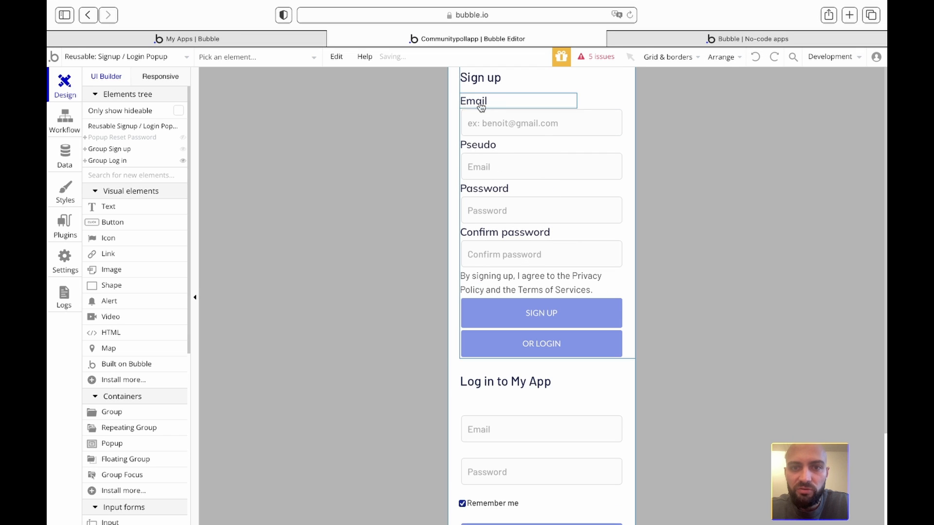
{"action": "left_click", "coordinate": [505, 120], "text": "shift"}
{"action": "right_click", "coordinate": [504, 120]}
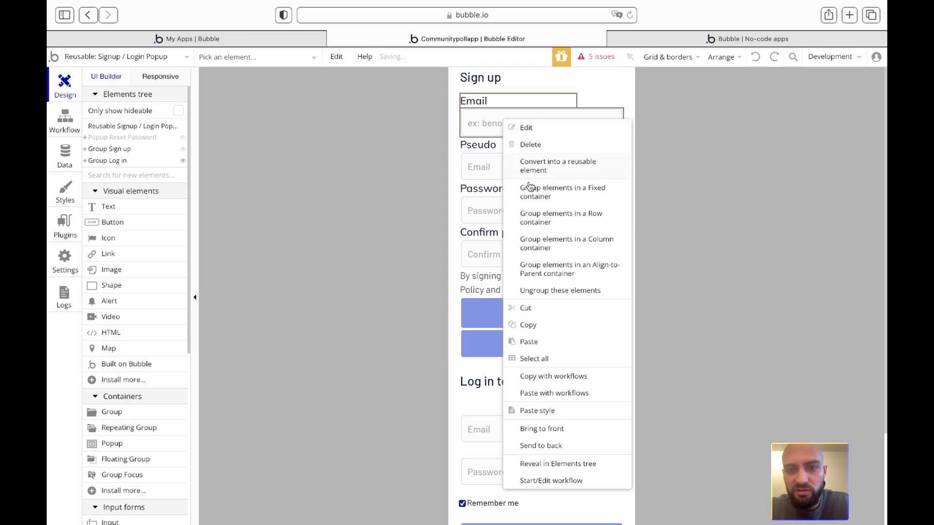
{"action": "left_click", "coordinate": [556, 242]}
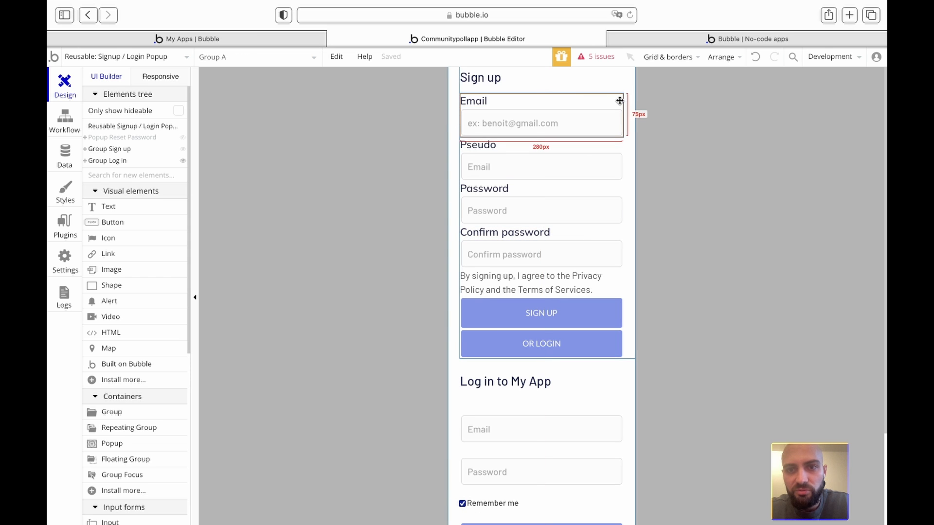
{"action": "double_click", "coordinate": [619, 100]}
{"action": "scroll", "coordinate": [715, 223], "scroll_direction": "down", "scroll_amount": 2}
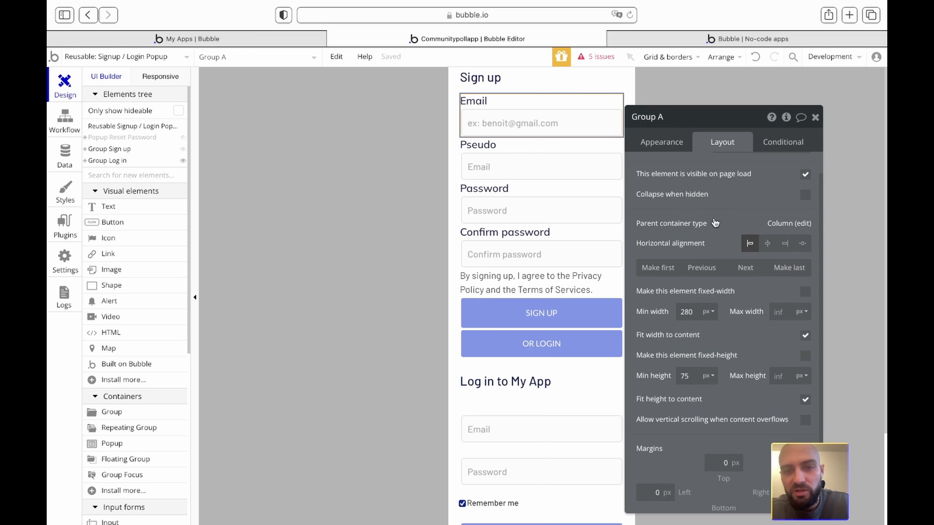
{"action": "scroll", "coordinate": [716, 223], "scroll_direction": "up", "scroll_amount": 1}
{"action": "scroll", "coordinate": [730, 215], "scroll_direction": "down", "scroll_amount": 2}
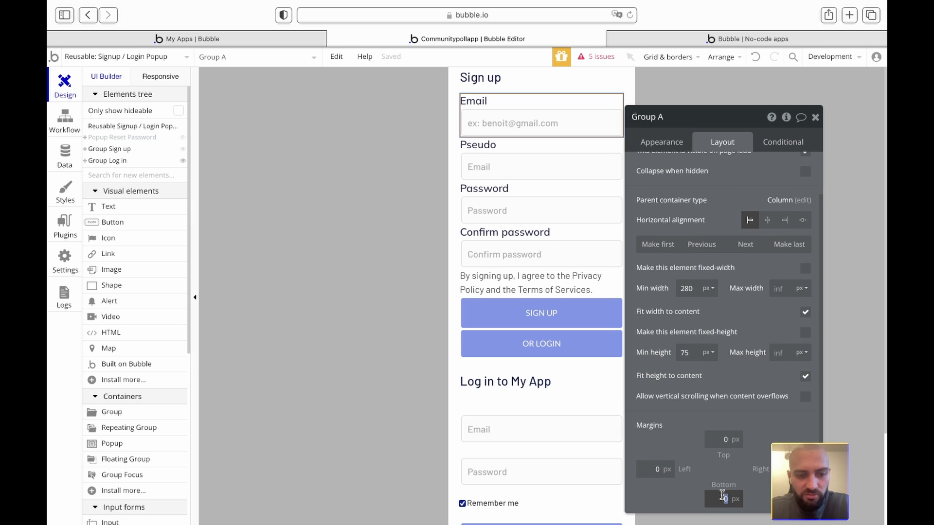
- Give the new group a 10 px bottom margin and name it G email
{"action": "type", "text": "10"}
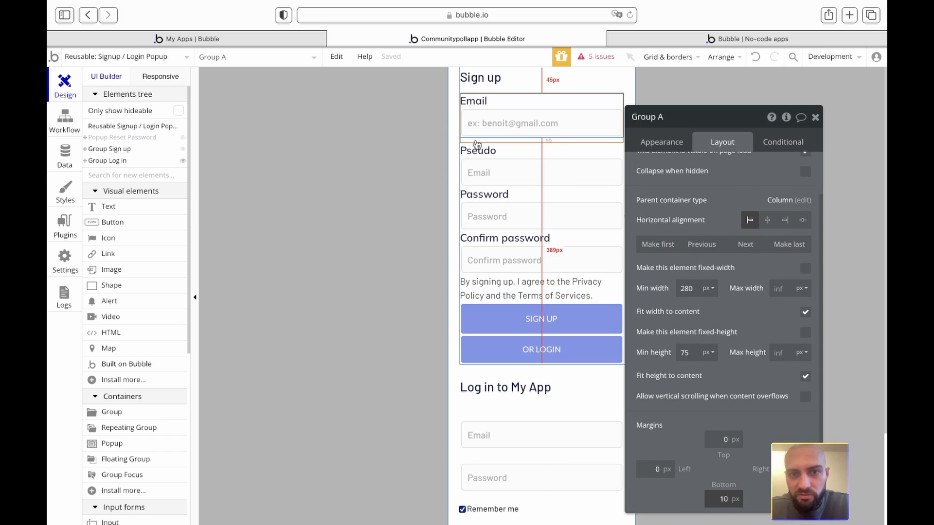
{"action": "left_click_drag", "start_coordinate": [631, 117], "coordinate": [652, 119]}
{"action": "type", "text": "e"}
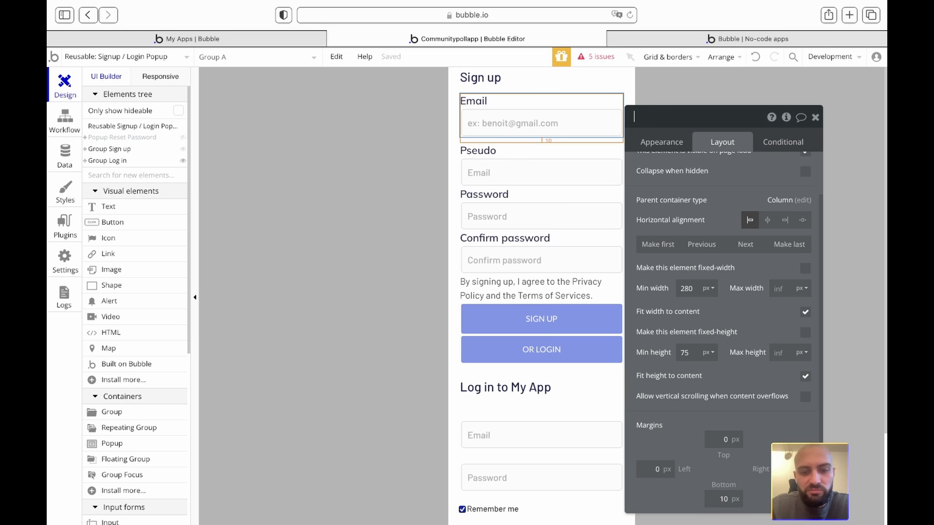
{"action": "key", "text": "Return"}
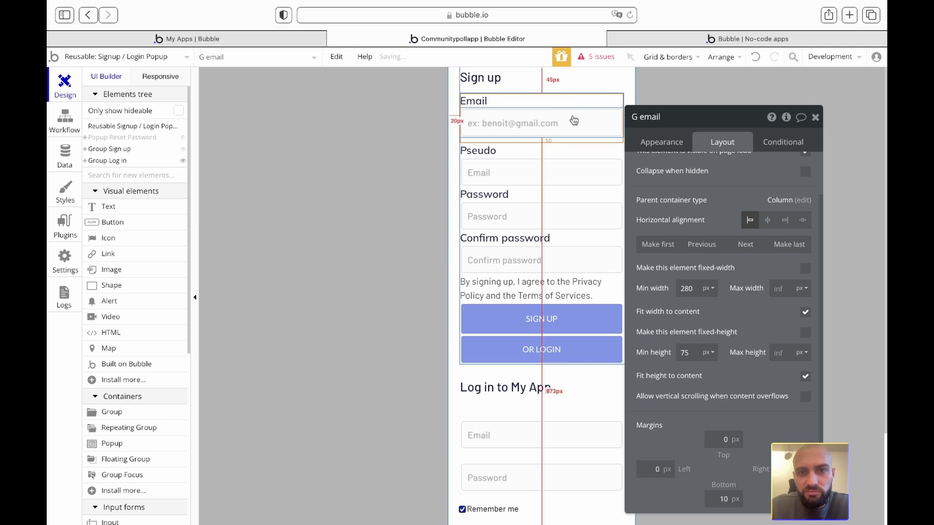
{"action": "left_click", "coordinate": [497, 154]}
- Wrap the Pseudo label and input in a column group named G pseudo
{"action": "left_click", "coordinate": [528, 178], "text": "shift"}
{"action": "right_click", "coordinate": [529, 178]}
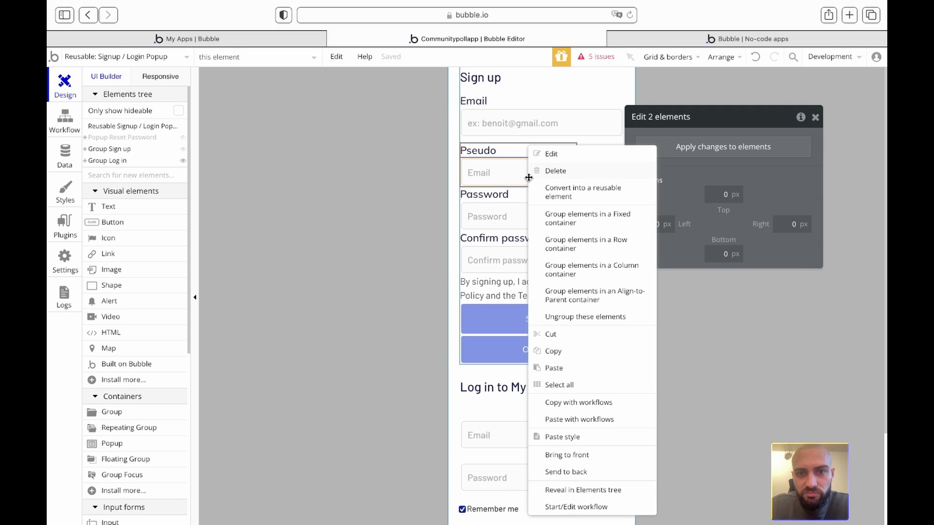
{"action": "left_click", "coordinate": [576, 246]}
{"action": "key", "text": "ctrl+z"}
{"action": "left_click", "coordinate": [517, 152]}
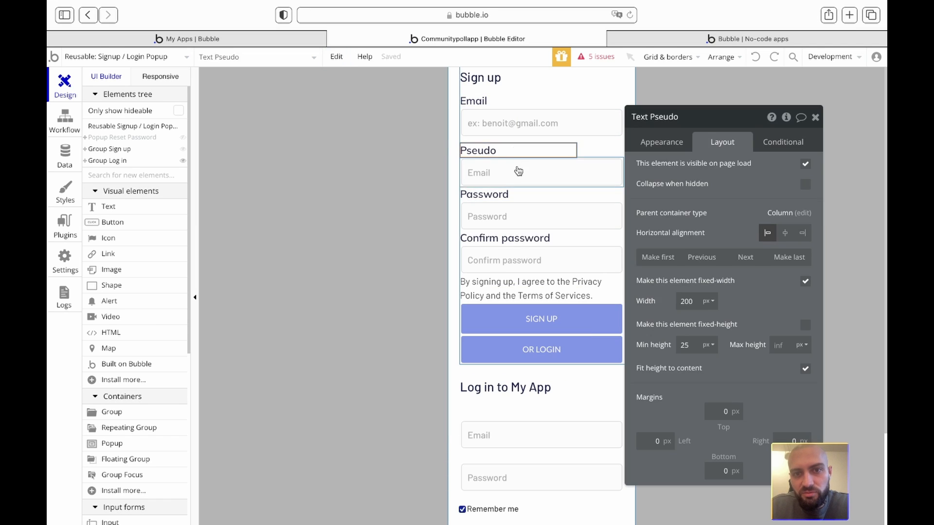
{"action": "left_click", "coordinate": [518, 171], "text": "shift"}
{"action": "right_click", "coordinate": [519, 171]}
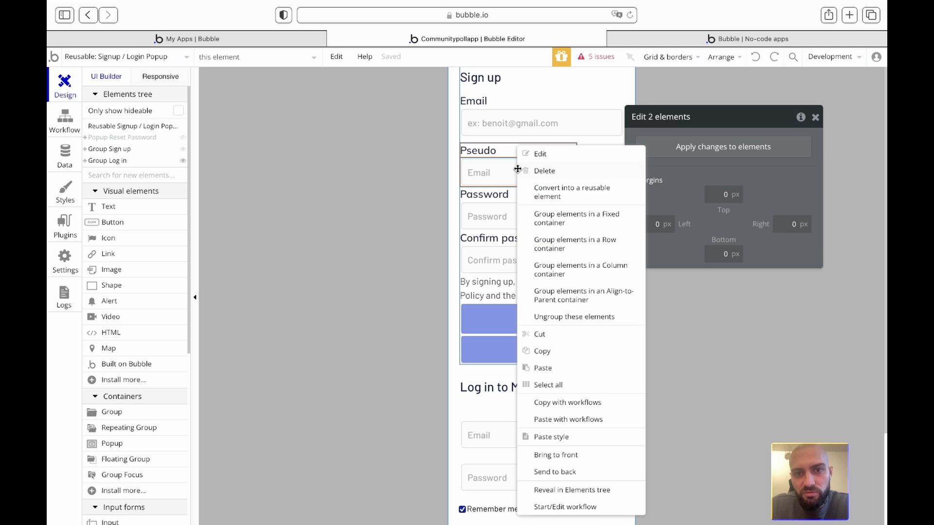
{"action": "left_click", "coordinate": [568, 272]}
{"action": "triple_click", "coordinate": [665, 119]}
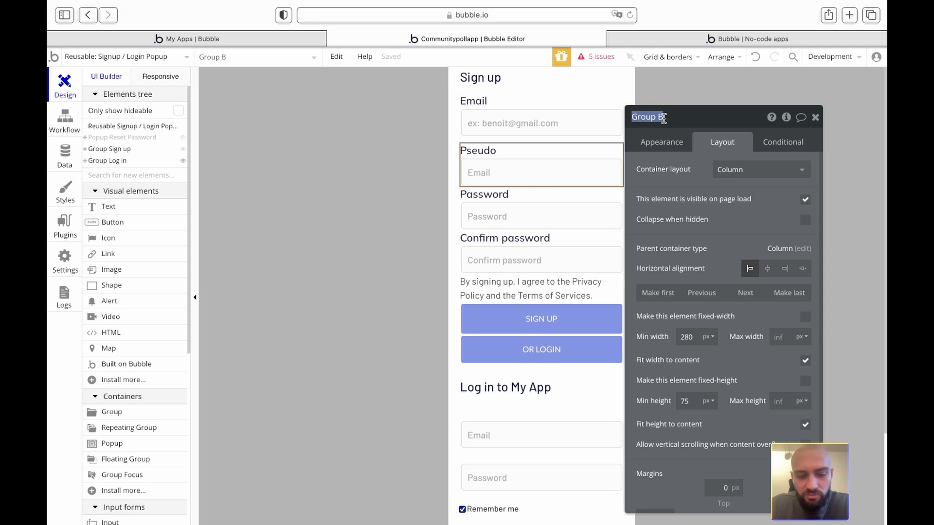
{"action": "key", "text": "BackSpace"}
{"action": "type", "text": "pseudo"}
{"action": "key", "text": "Return"}
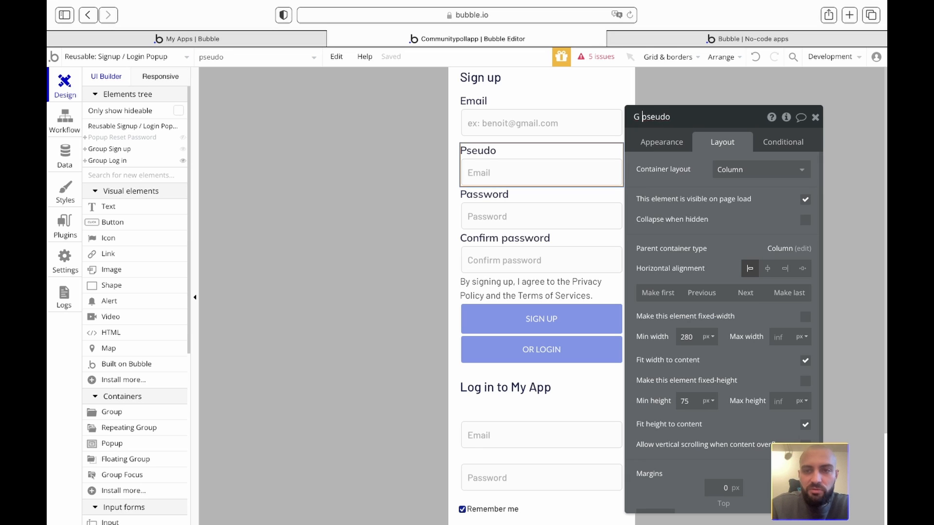
- Wrap the Password label and input in a column group named G password
{"action": "left_click", "coordinate": [502, 199]}
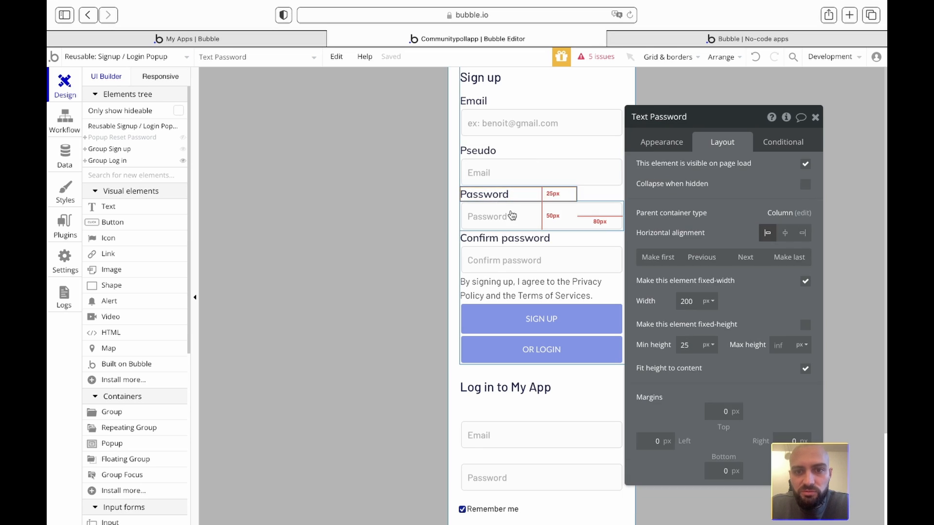
{"action": "left_click", "coordinate": [486, 216], "text": "shift"}
{"action": "right_click", "coordinate": [512, 216]}
{"action": "left_click", "coordinate": [557, 272]}
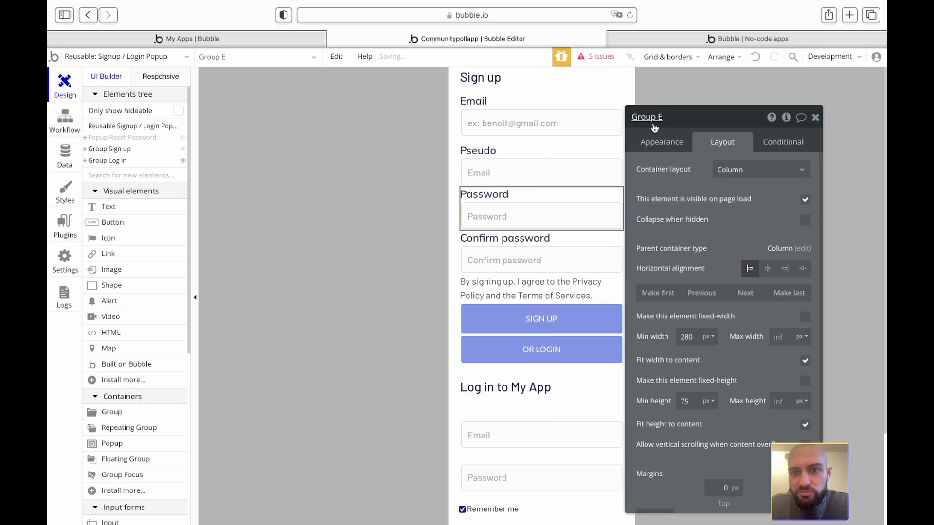
{"action": "left_click", "coordinate": [654, 121]}
{"action": "type", "text": "G"}
{"action": "type", "text": " password"}
- Wrap the Confirm password label and input in a column group named G confirm password
{"action": "left_click", "coordinate": [506, 238]}
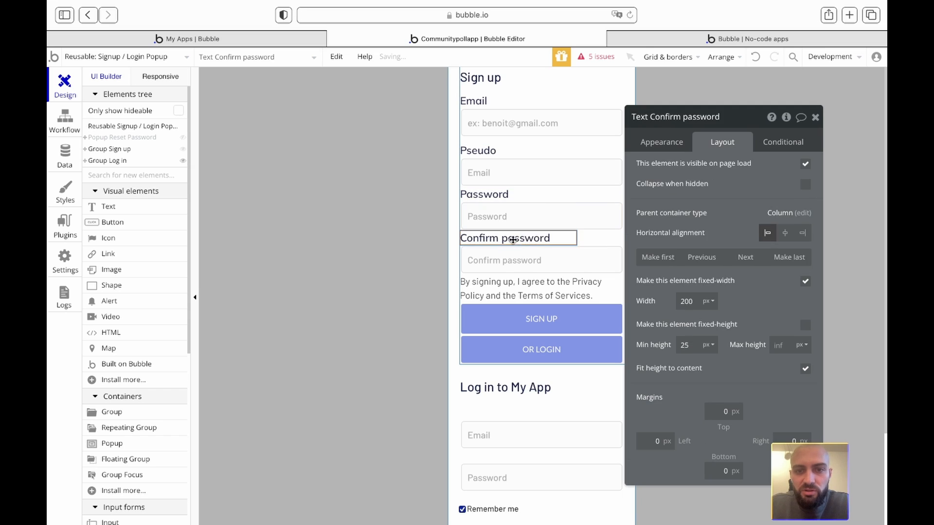
{"action": "left_click", "coordinate": [513, 264], "text": "shift"}
{"action": "right_click", "coordinate": [513, 264]}
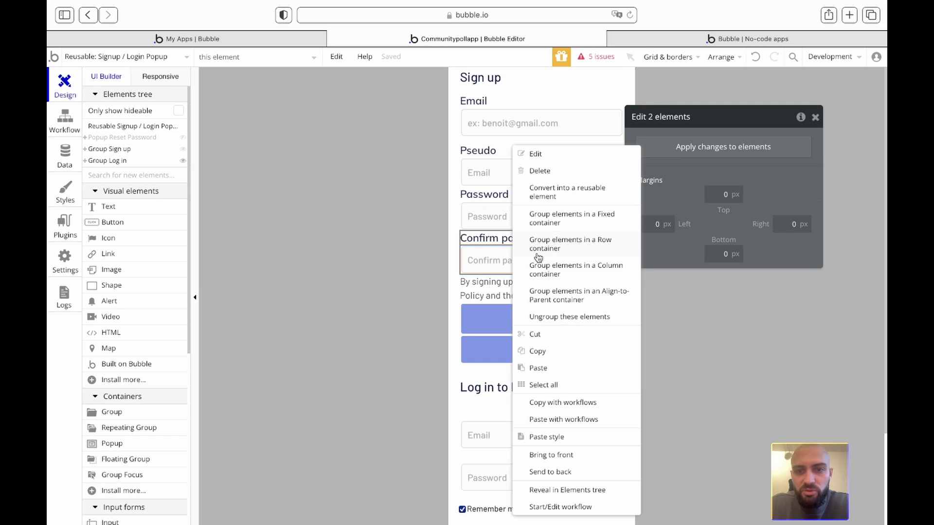
{"action": "left_click", "coordinate": [579, 273]}
{"action": "left_click", "coordinate": [647, 117]}
{"action": "type", "text": "G confirm password"}
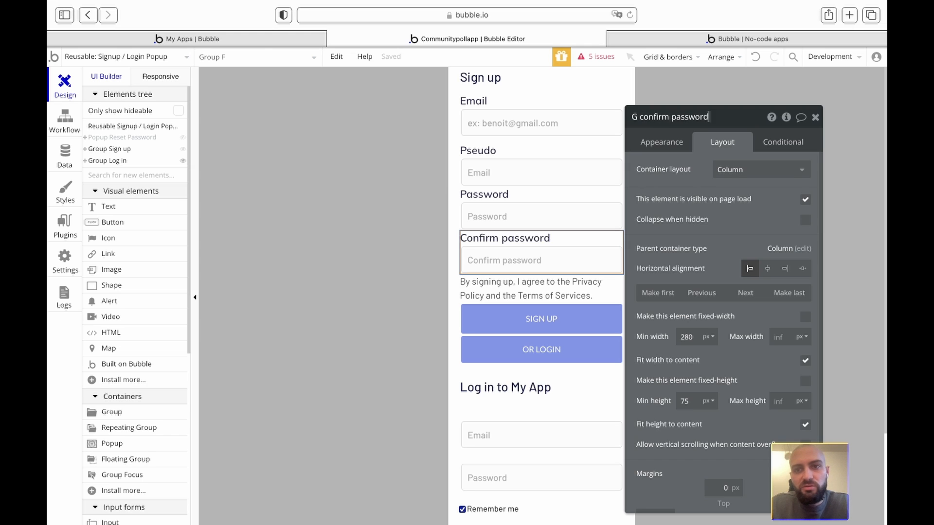
{"action": "key", "text": "Return"}
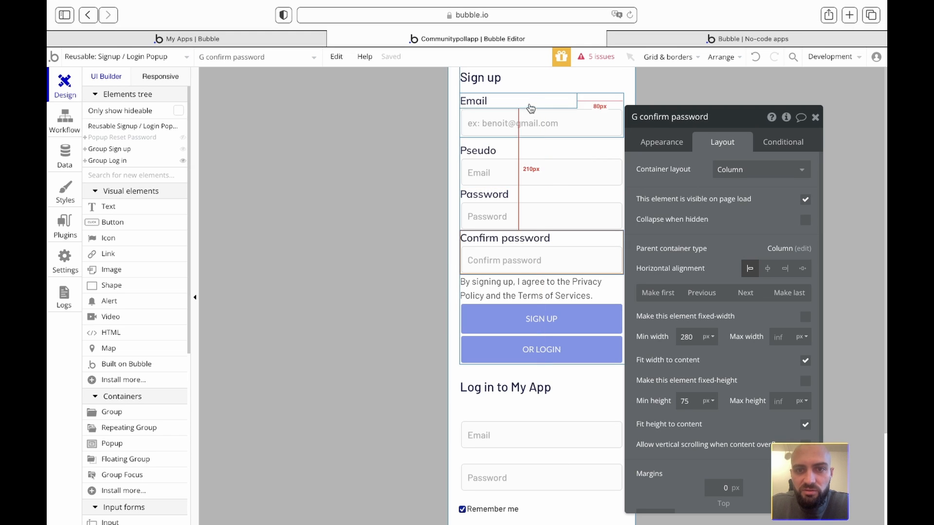
- Enter 120 as the G pseudo group's bottom margin
{"action": "left_click", "coordinate": [531, 107]}
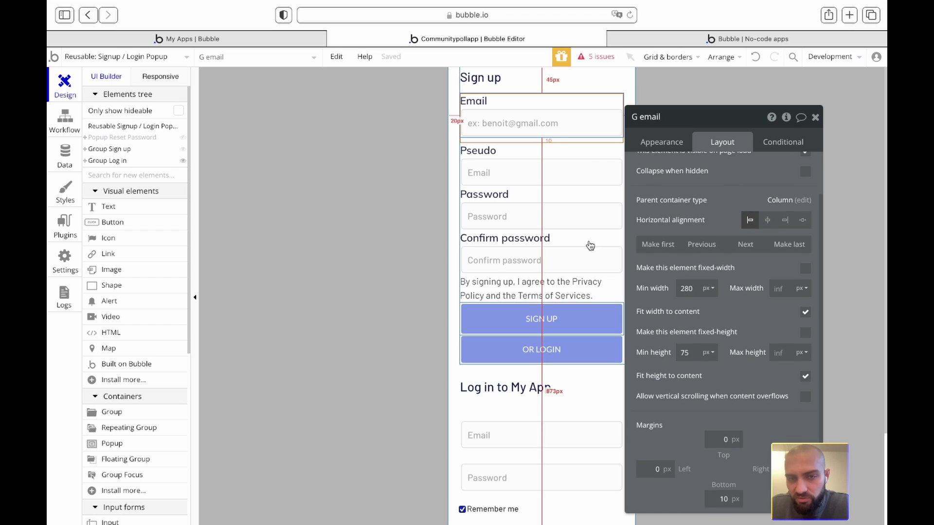
{"action": "left_click", "coordinate": [605, 154]}
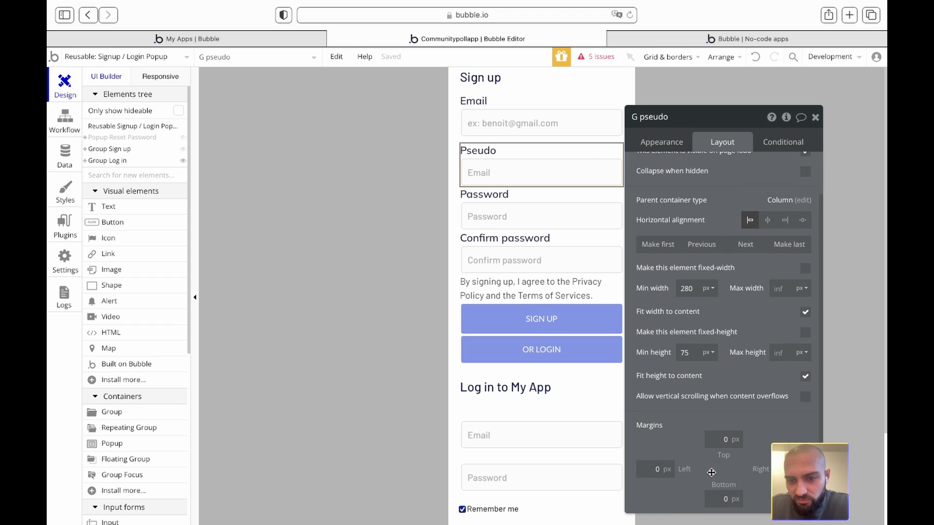
{"action": "left_click", "coordinate": [724, 498]}
{"action": "type", "text": "1"}
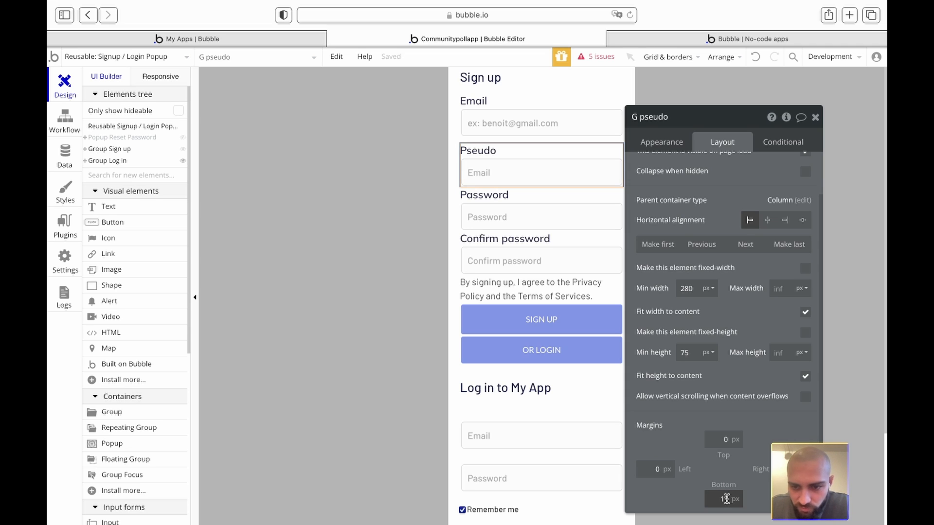
{"action": "type", "text": "20"}
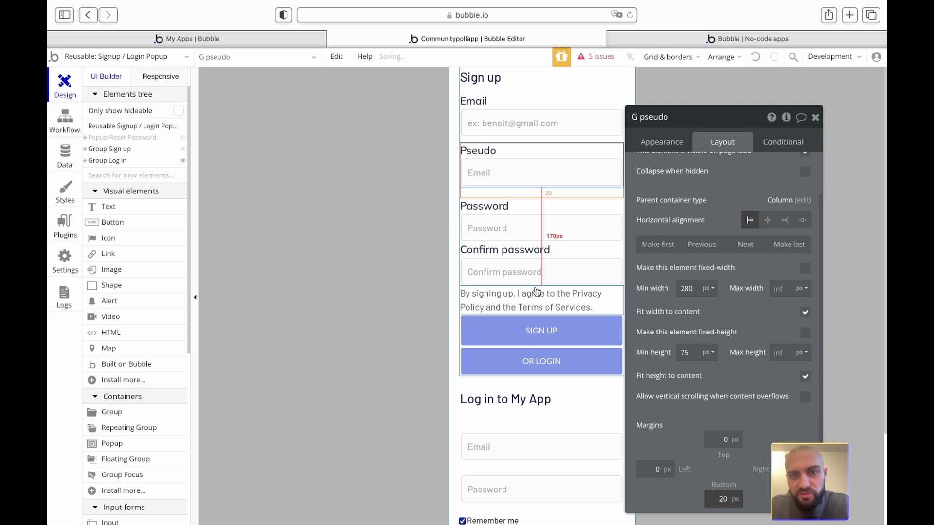
- Set the G confirm password group's bottom margin to 20
{"action": "left_click", "coordinate": [502, 208]}
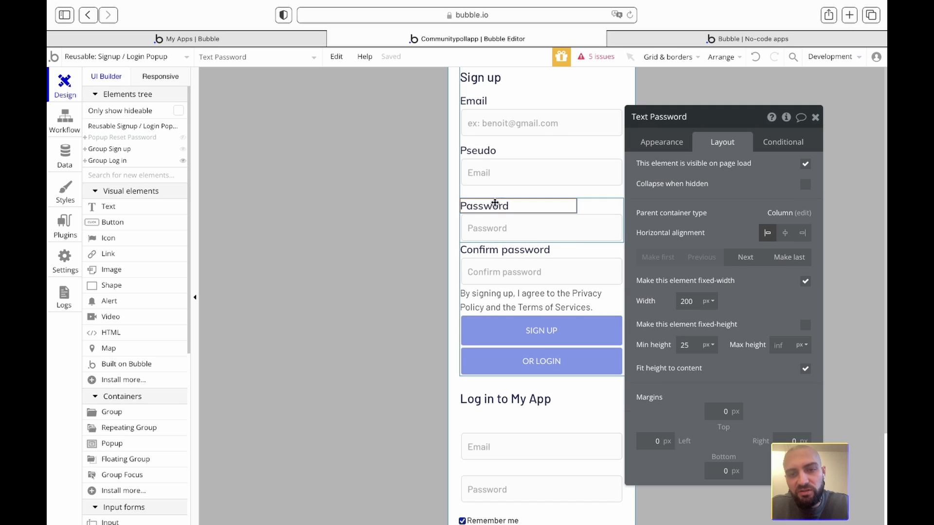
{"action": "left_click", "coordinate": [394, 216]}
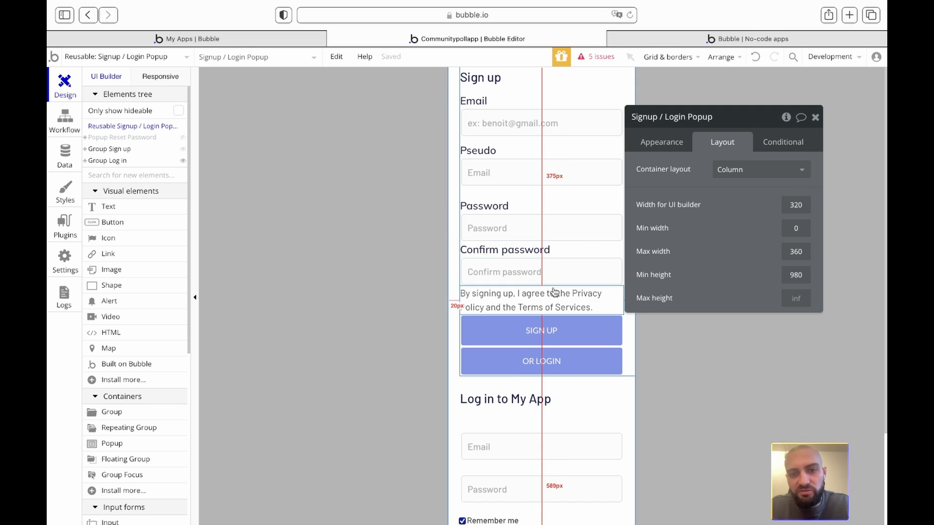
{"action": "left_click", "coordinate": [599, 250]}
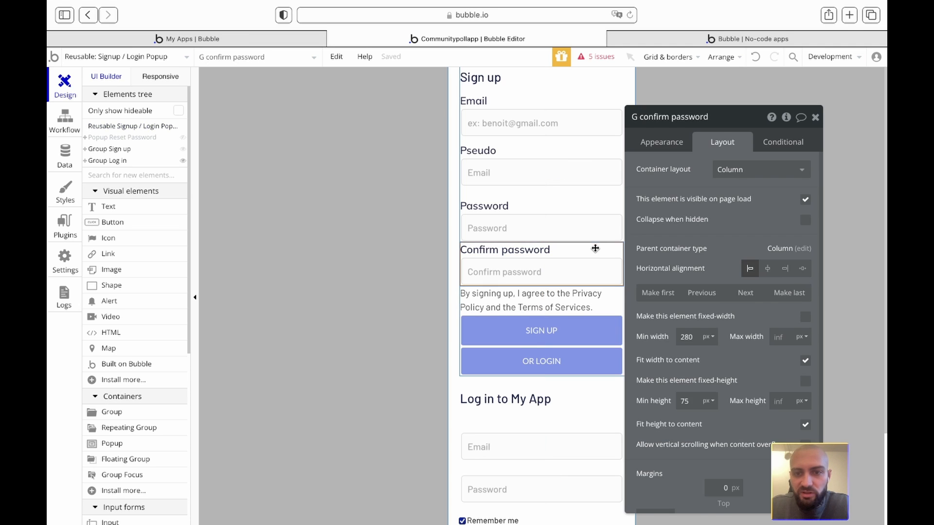
{"action": "scroll", "coordinate": [699, 414], "scroll_direction": "down", "scroll_amount": 2}
{"action": "left_click", "coordinate": [725, 499]}
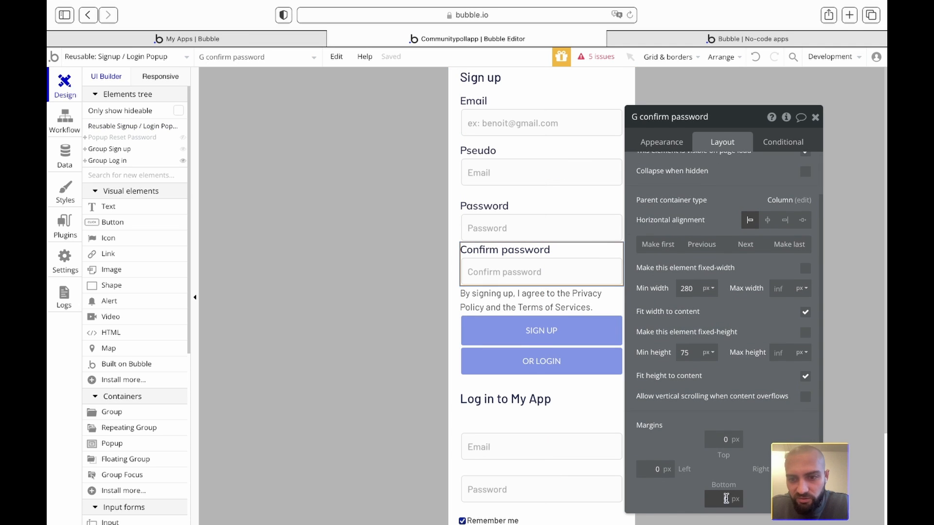
{"action": "type", "text": "20"}
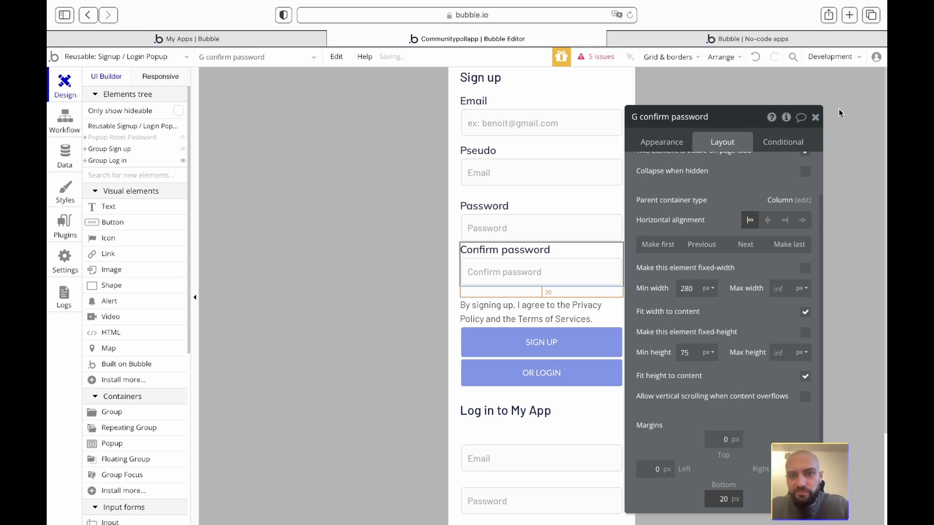
{"action": "left_click", "coordinate": [815, 117]}
- Set the G password group's bottom margin to 10
{"action": "left_click", "coordinate": [779, 158]}
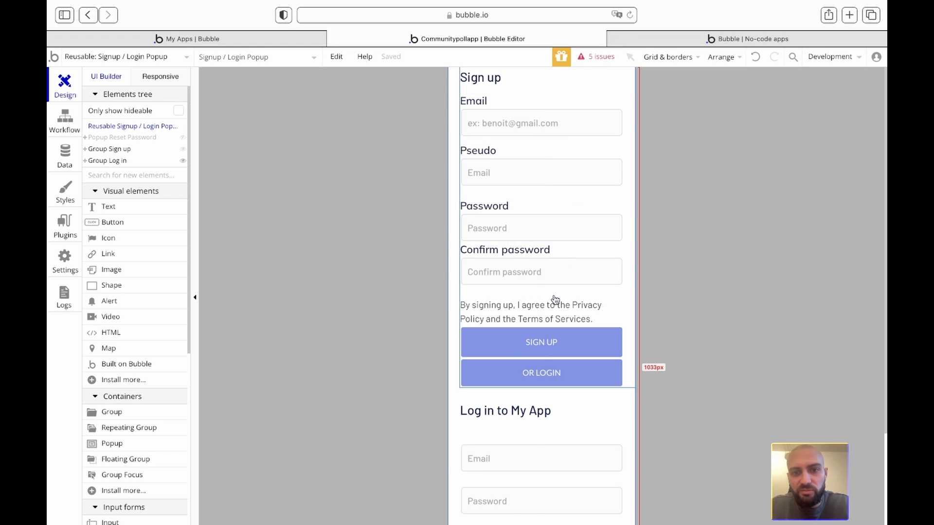
{"action": "double_click", "coordinate": [601, 205]}
{"action": "left_click", "coordinate": [726, 500]}
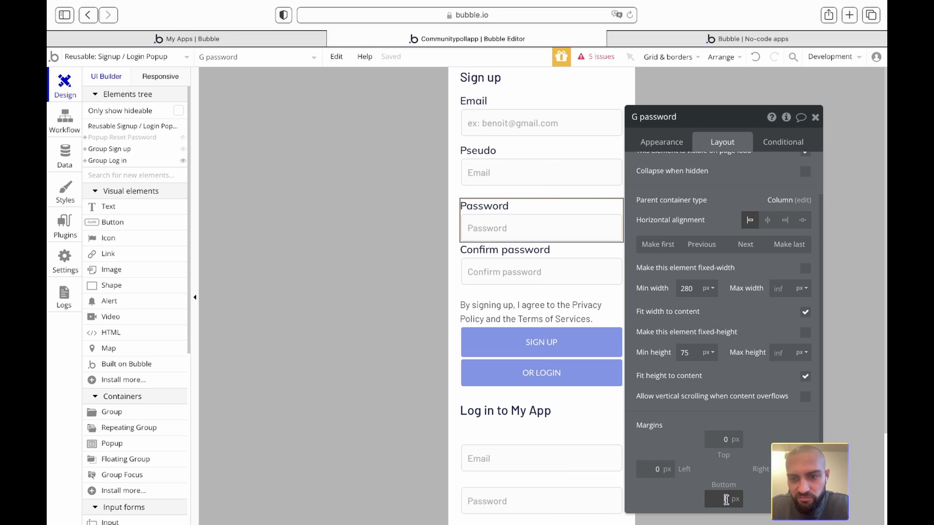
{"action": "type", "text": "10"}
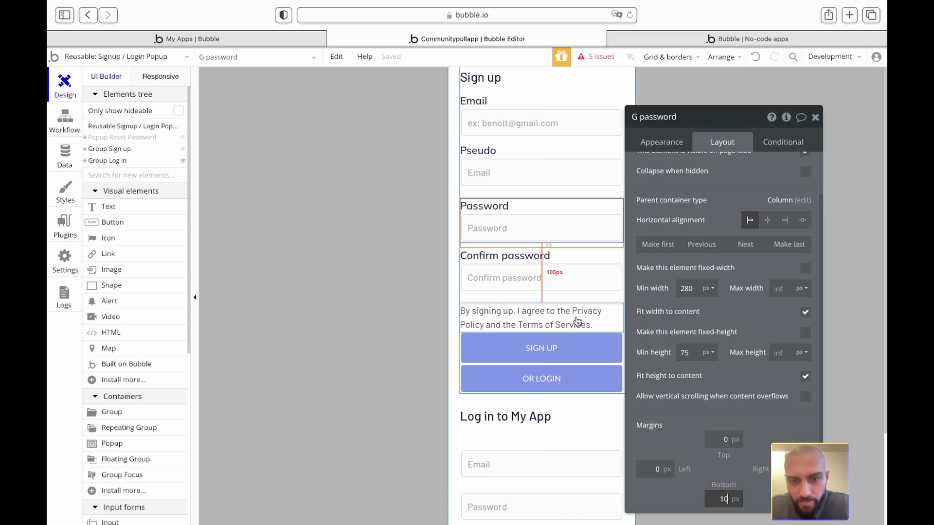
{"action": "left_click", "coordinate": [561, 354]}
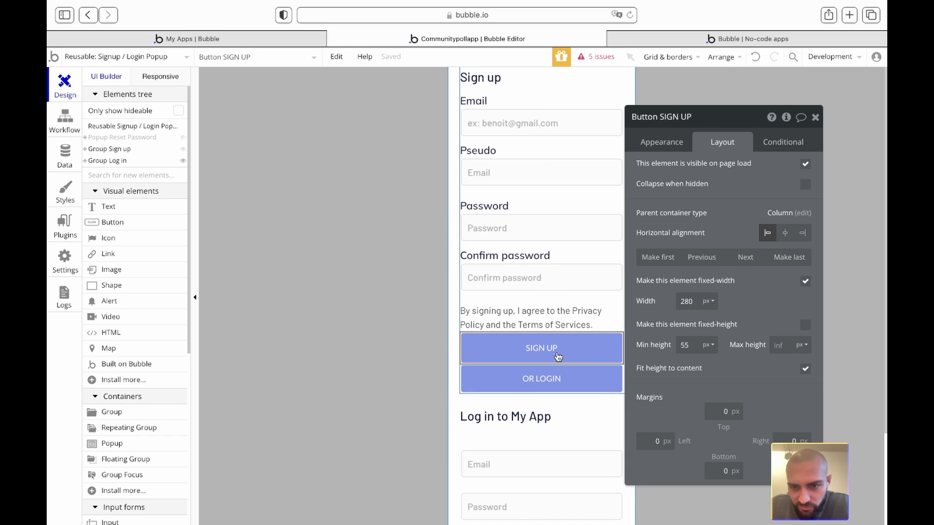
- Style the SIGN UP button as Button - CTA and OR LOGIN as Button - Secondary - Blue
{"action": "left_click", "coordinate": [671, 144]}
{"action": "scroll", "coordinate": [734, 349], "scroll_direction": "down", "scroll_amount": 1}
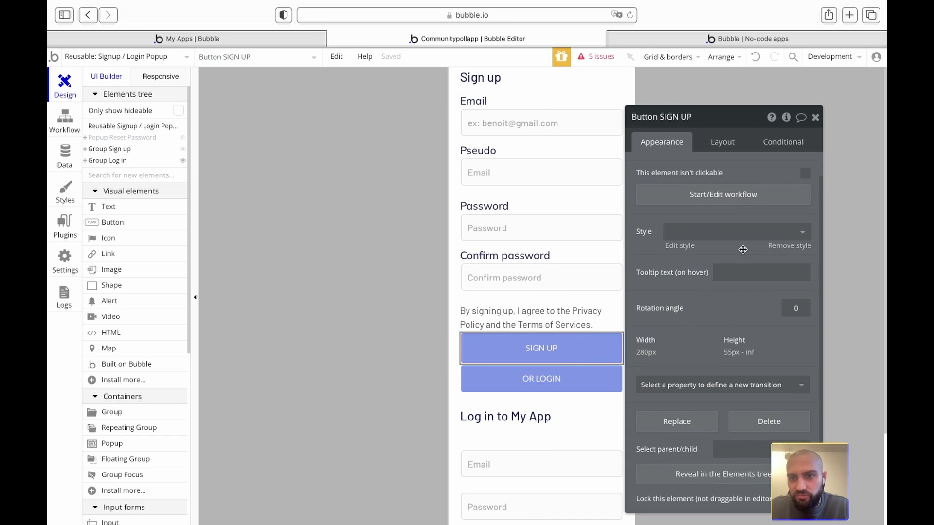
{"action": "left_click", "coordinate": [726, 238]}
{"action": "left_click", "coordinate": [700, 268]}
{"action": "left_click", "coordinate": [584, 385]}
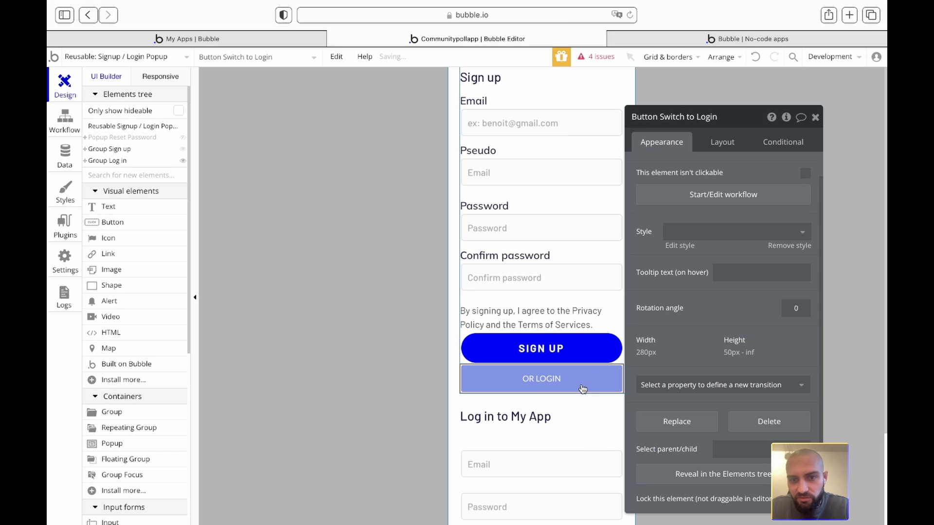
{"action": "left_click", "coordinate": [757, 231]}
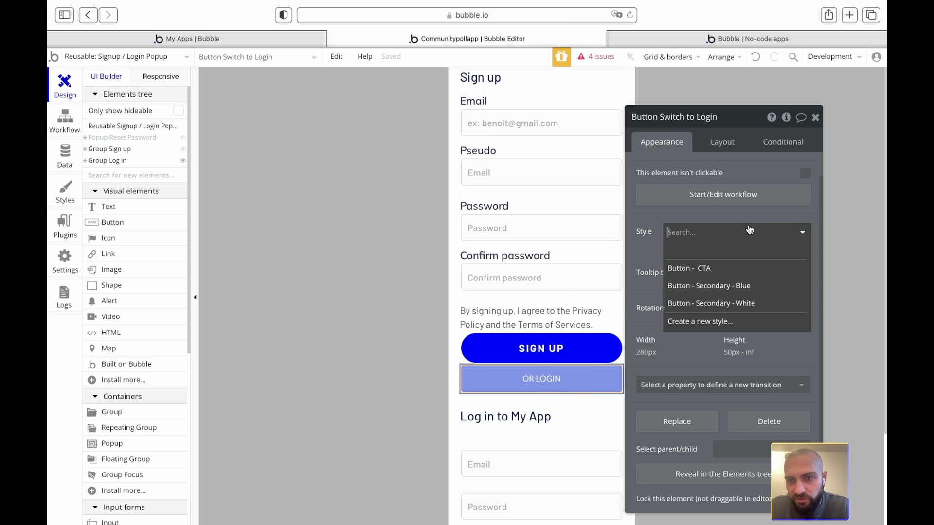
{"action": "left_click", "coordinate": [721, 290]}
{"action": "left_click", "coordinate": [816, 118]}
{"action": "left_click", "coordinate": [787, 163]}
- From the issues list, style LOG IN as Button - CTA and lower SIGN UP as Button - Secondary - Blue
{"action": "left_click", "coordinate": [585, 64]}
{"action": "left_click", "coordinate": [193, 202]}
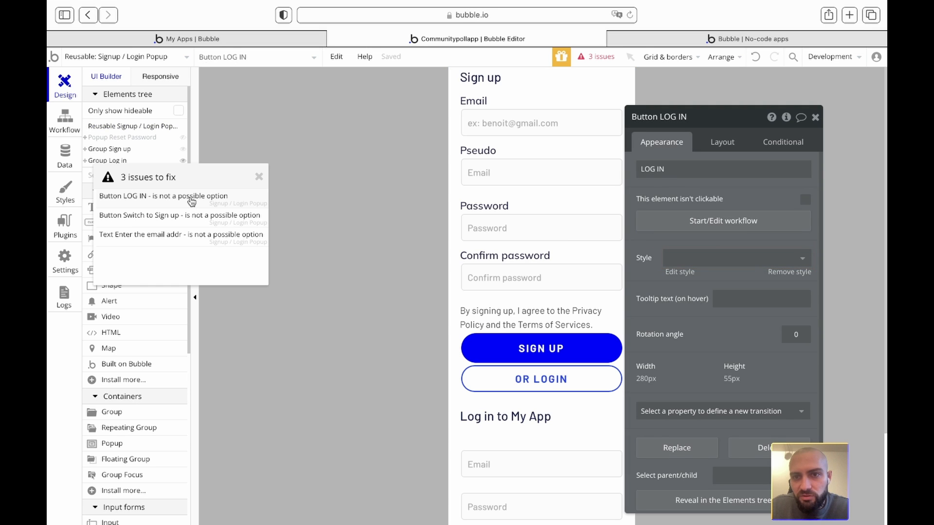
{"action": "scroll", "coordinate": [375, 336], "scroll_direction": "down", "scroll_amount": 3}
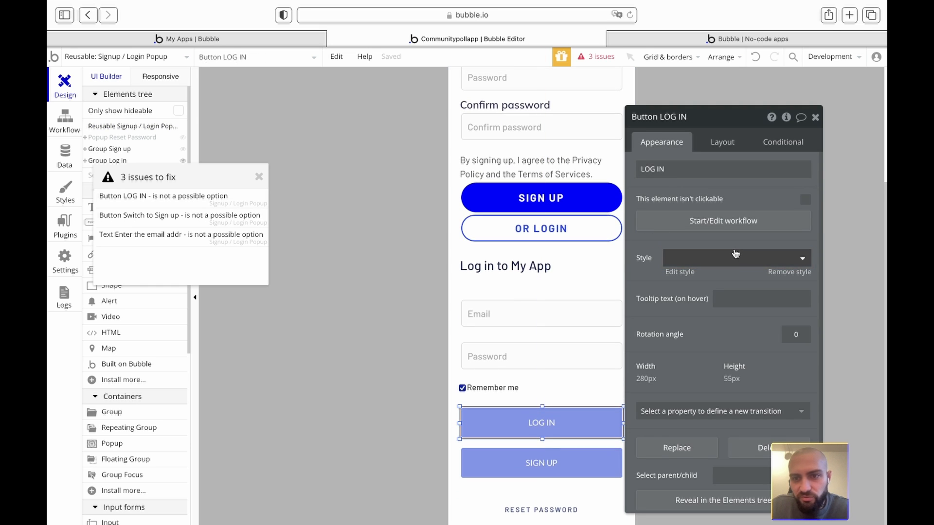
{"action": "left_click", "coordinate": [721, 261]}
{"action": "left_click", "coordinate": [699, 294]}
{"action": "left_click", "coordinate": [564, 469]}
{"action": "left_click", "coordinate": [715, 259]}
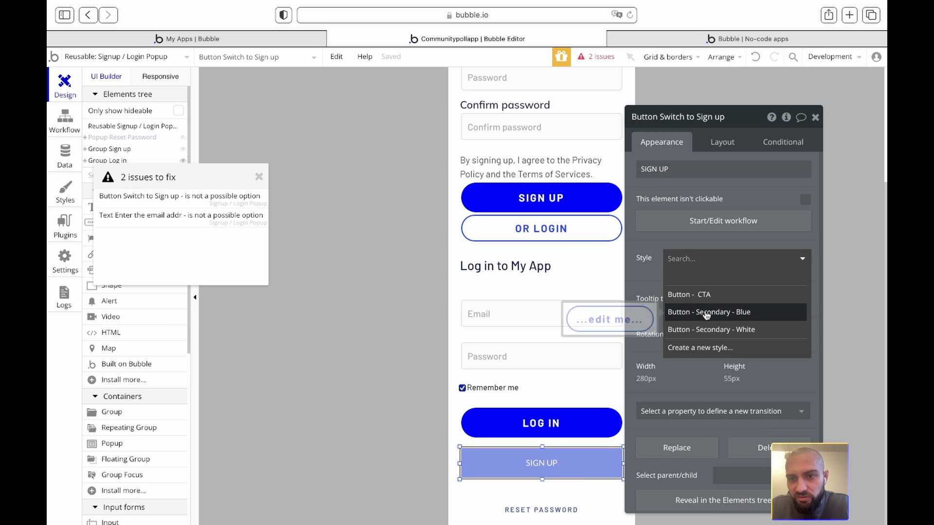
{"action": "left_click", "coordinate": [702, 312]}
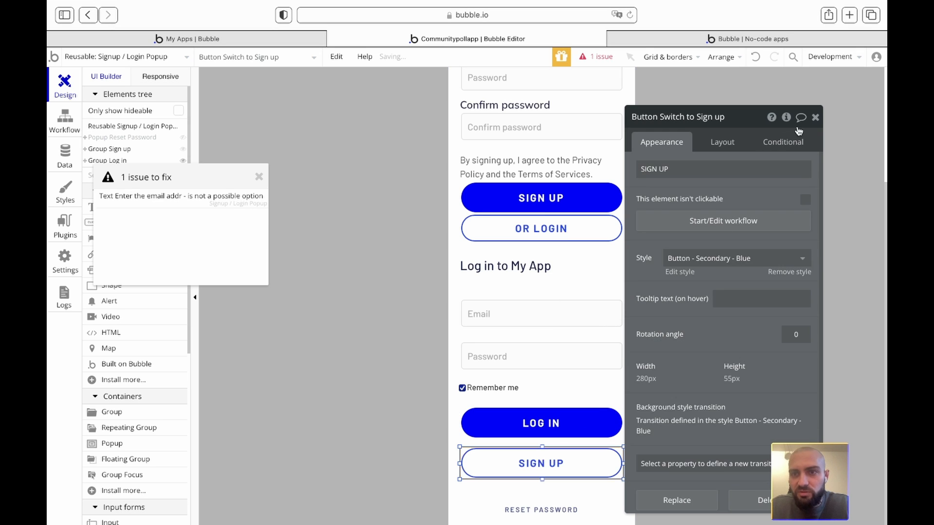
{"action": "left_click", "coordinate": [815, 118]}
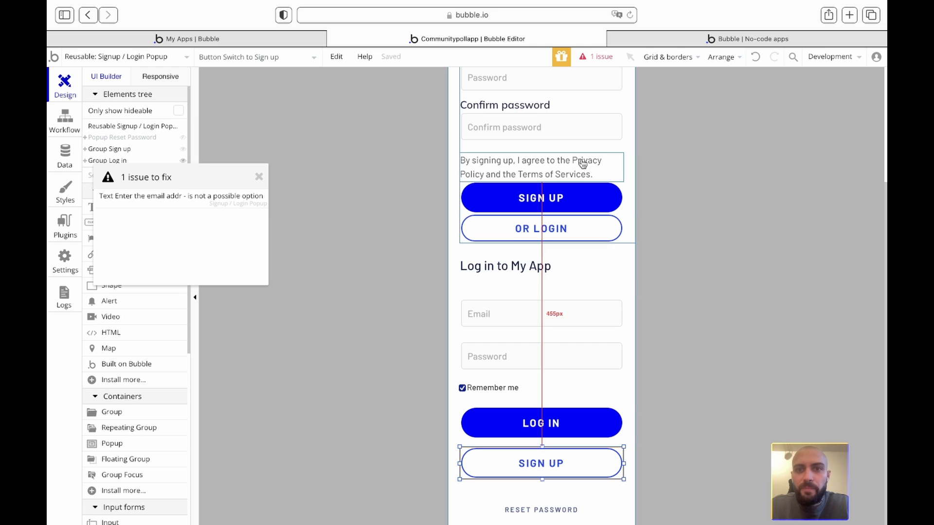
{"action": "left_click", "coordinate": [258, 177]}
{"action": "scroll", "coordinate": [352, 182], "scroll_direction": "up", "scroll_amount": 3}
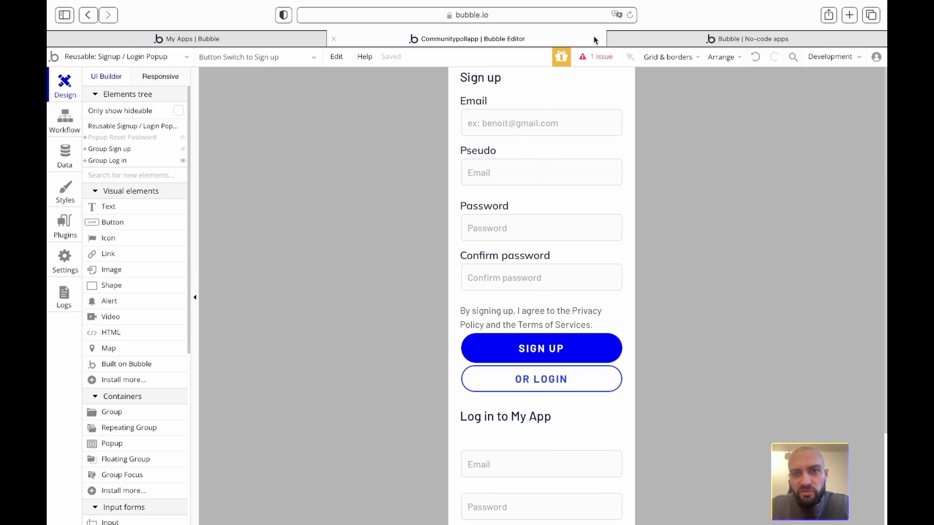
{"action": "left_click", "coordinate": [598, 57]}
- Give the 'Enter the email addr' reset-password text the Body - Dark style, clearing the last issue
{"action": "left_click", "coordinate": [194, 200]}
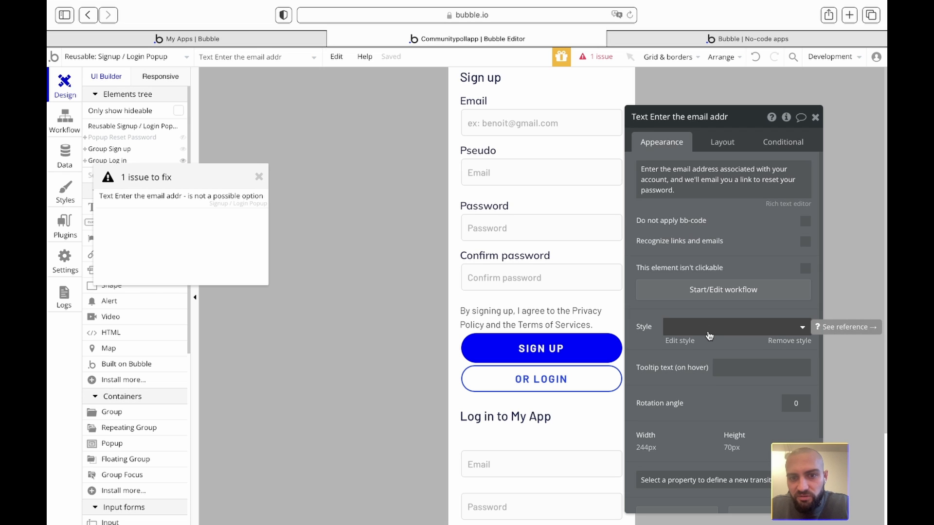
{"action": "scroll", "coordinate": [526, 382], "scroll_direction": "down", "scroll_amount": 3}
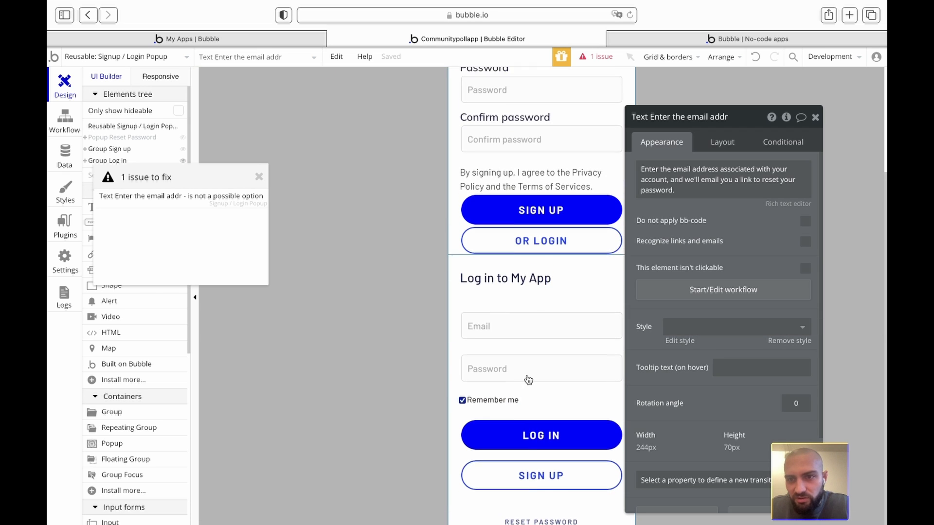
{"action": "scroll", "coordinate": [528, 380], "scroll_direction": "up", "scroll_amount": 1}
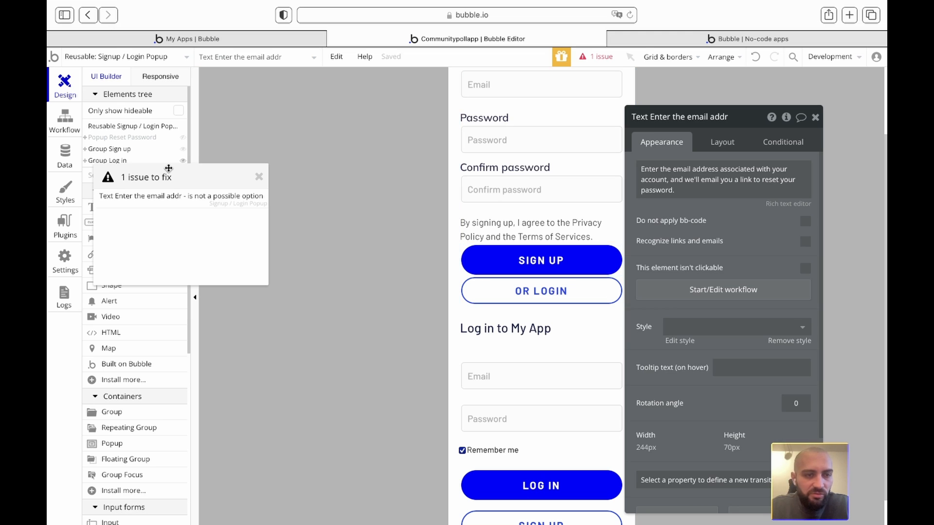
{"action": "left_click", "coordinate": [699, 327]}
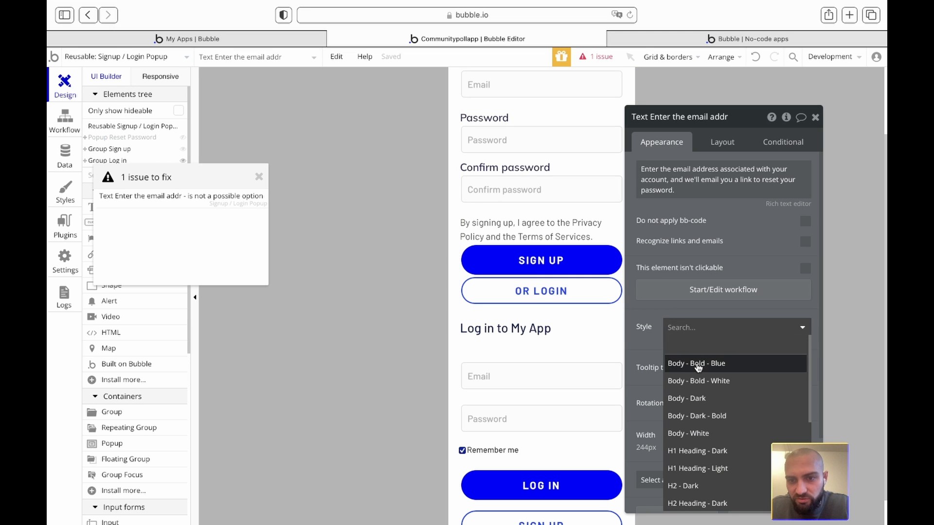
{"action": "left_click", "coordinate": [691, 399]}
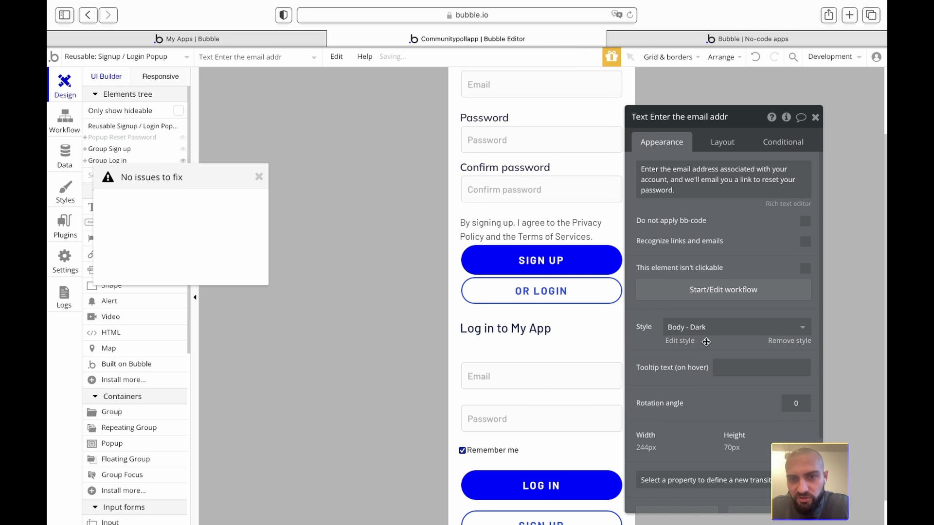
{"action": "left_click", "coordinate": [816, 118]}
{"action": "left_click", "coordinate": [259, 179]}
{"action": "scroll", "coordinate": [431, 206], "scroll_direction": "up", "scroll_amount": 2}
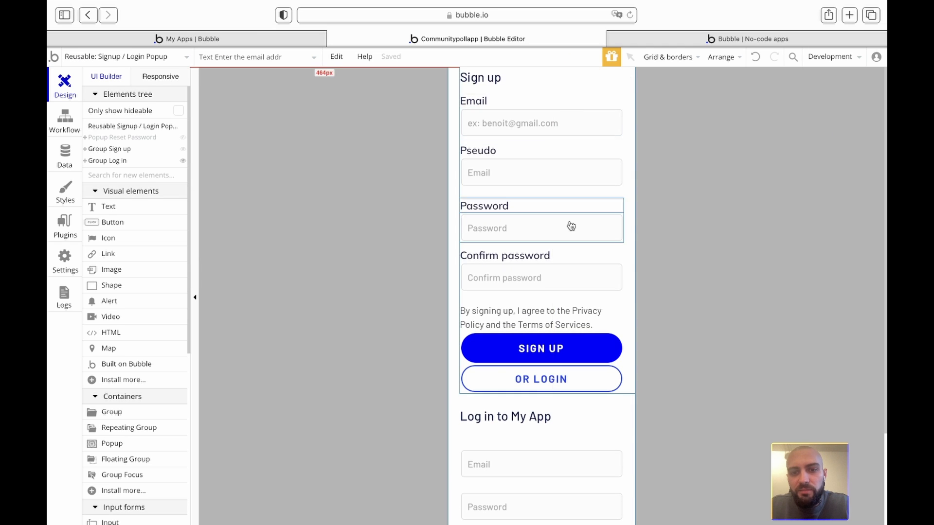
{"action": "scroll", "coordinate": [567, 228], "scroll_direction": "down", "scroll_amount": 3}
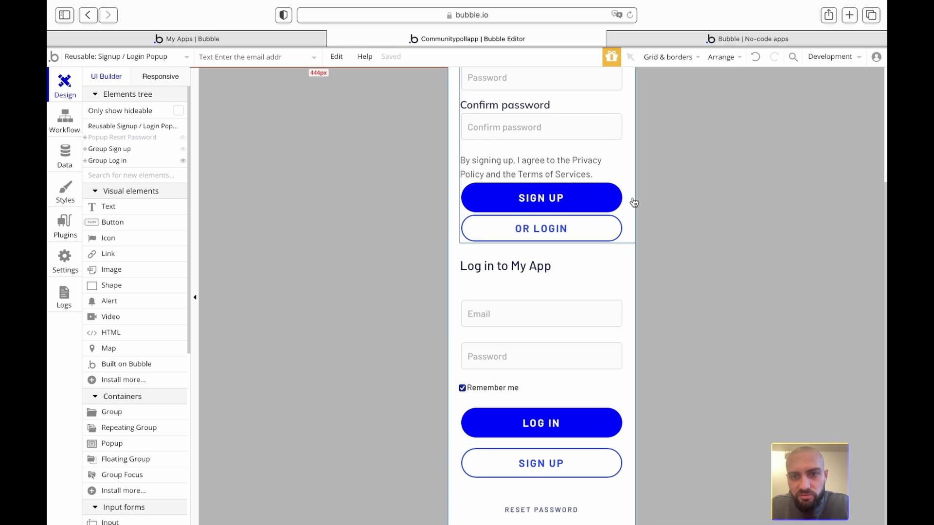
{"action": "scroll", "coordinate": [681, 184], "scroll_direction": "up", "scroll_amount": 3}
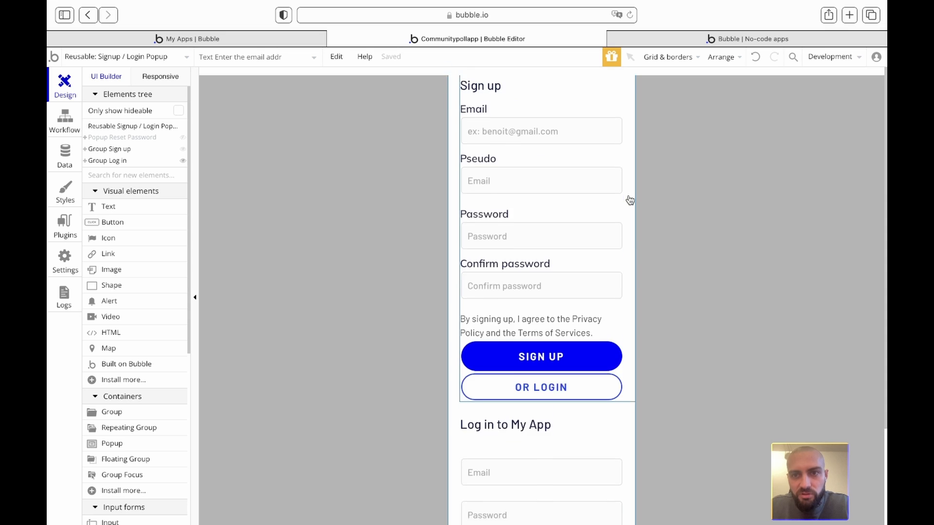
- Reload the live app, then open the SIGN UP button's Sign the user up action
{"action": "left_click", "coordinate": [751, 38]}
{"action": "left_click", "coordinate": [695, 59]}
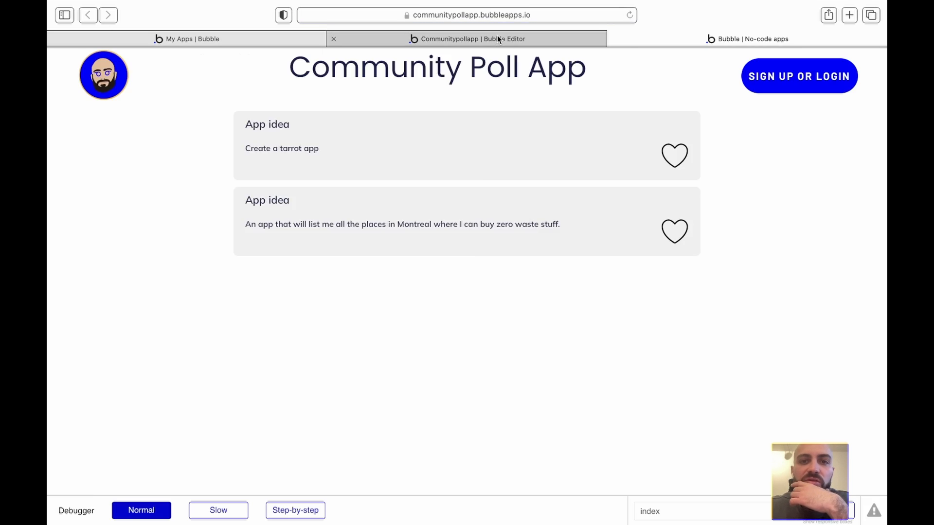
{"action": "left_click", "coordinate": [497, 36]}
{"action": "double_click", "coordinate": [550, 363]}
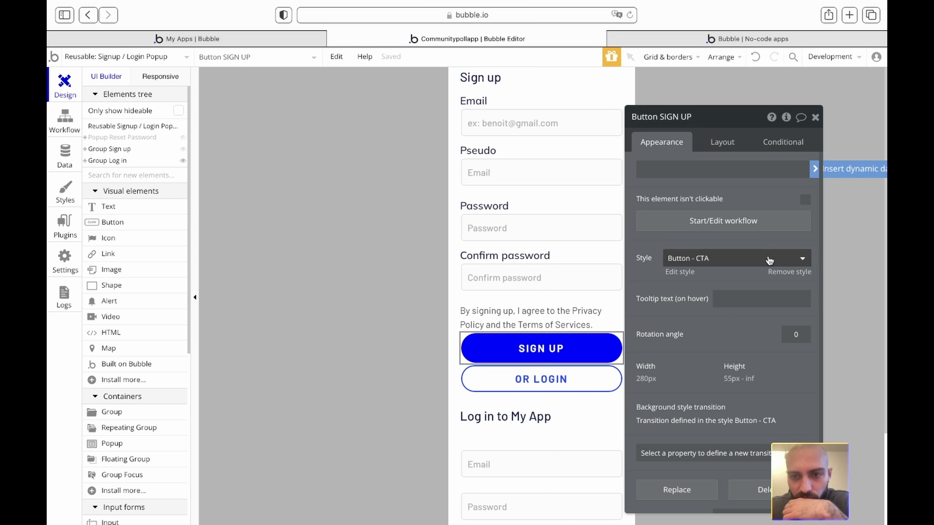
{"action": "left_click", "coordinate": [726, 223]}
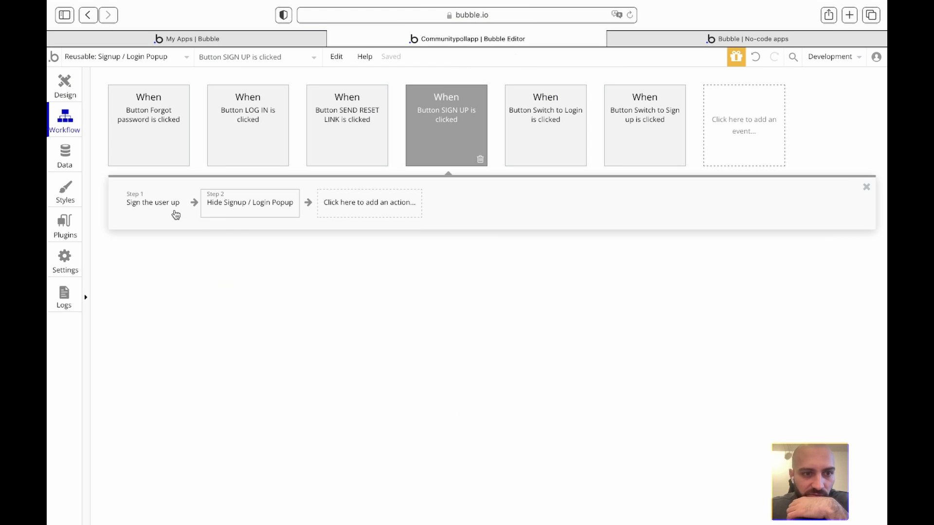
{"action": "left_click", "coordinate": [172, 213]}
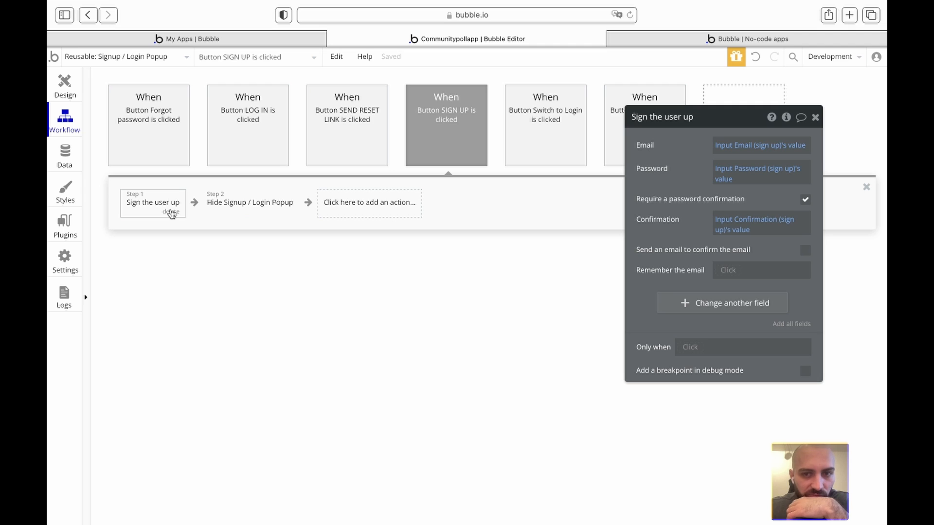
- Have sign-up also save Pseudo from Input pseudo's value, then reload the live app
{"action": "left_click", "coordinate": [680, 309]}
{"action": "left_click", "coordinate": [654, 300]}
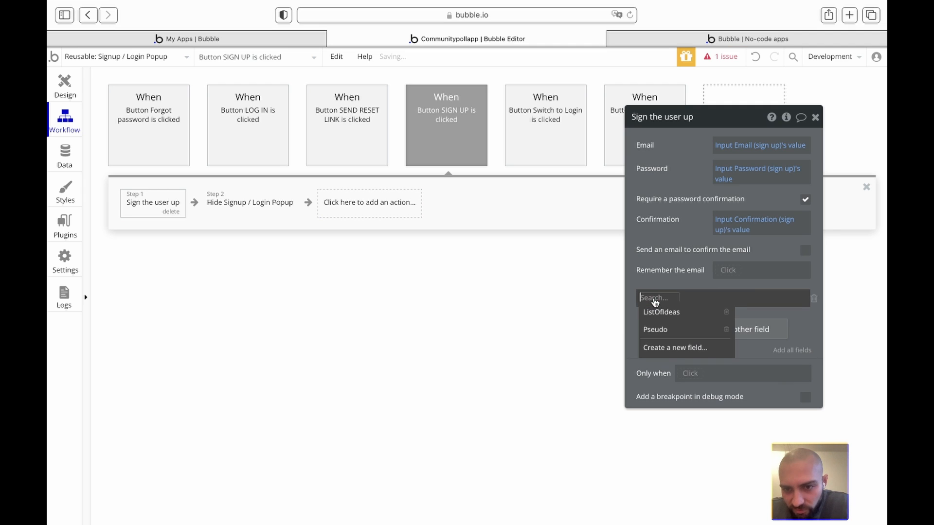
{"action": "left_click", "coordinate": [667, 335]}
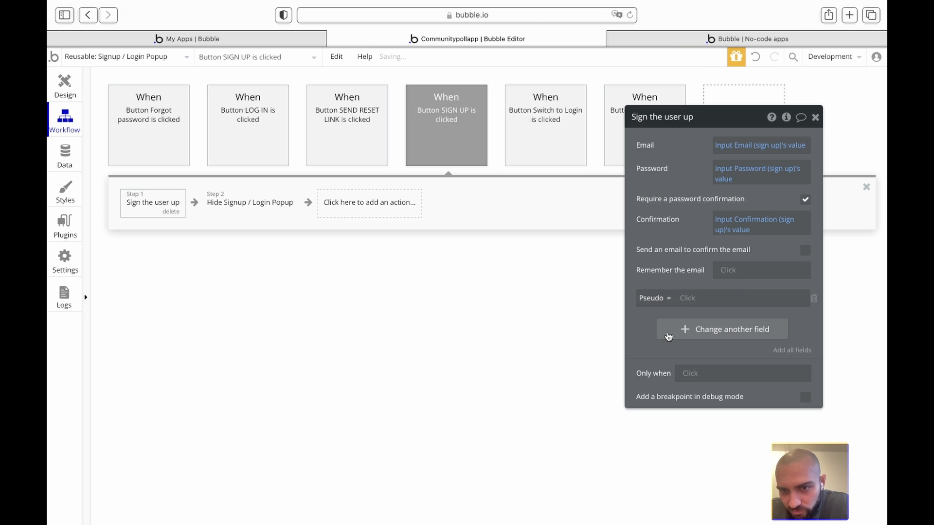
{"action": "left_click", "coordinate": [690, 299]}
{"action": "type", "text": "input"}
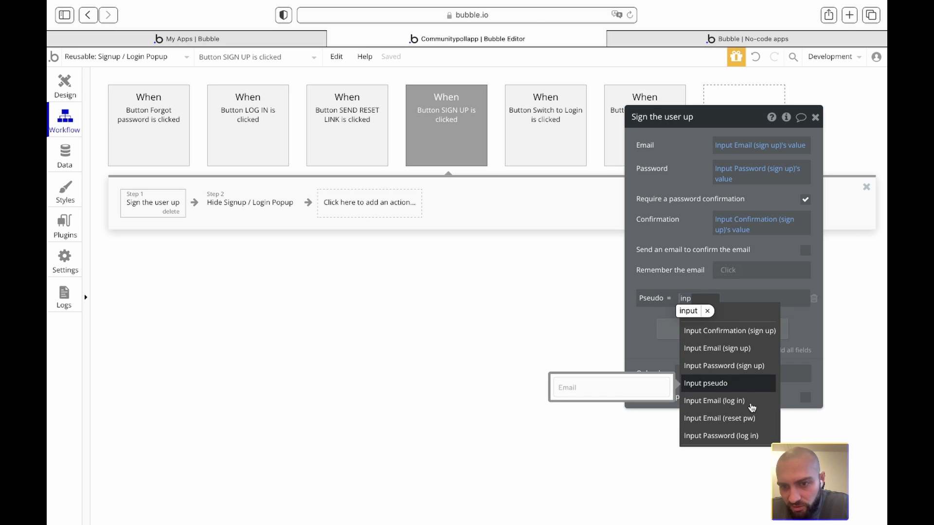
{"action": "left_click", "coordinate": [713, 384]}
{"action": "left_click", "coordinate": [739, 316]}
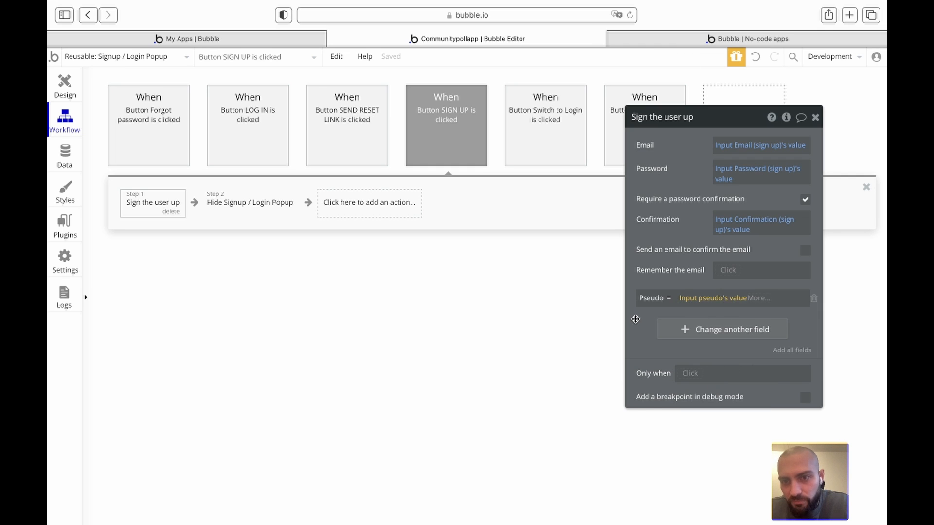
{"action": "left_click", "coordinate": [815, 117]}
{"action": "left_click", "coordinate": [701, 40]}
{"action": "key", "text": "super+r"}
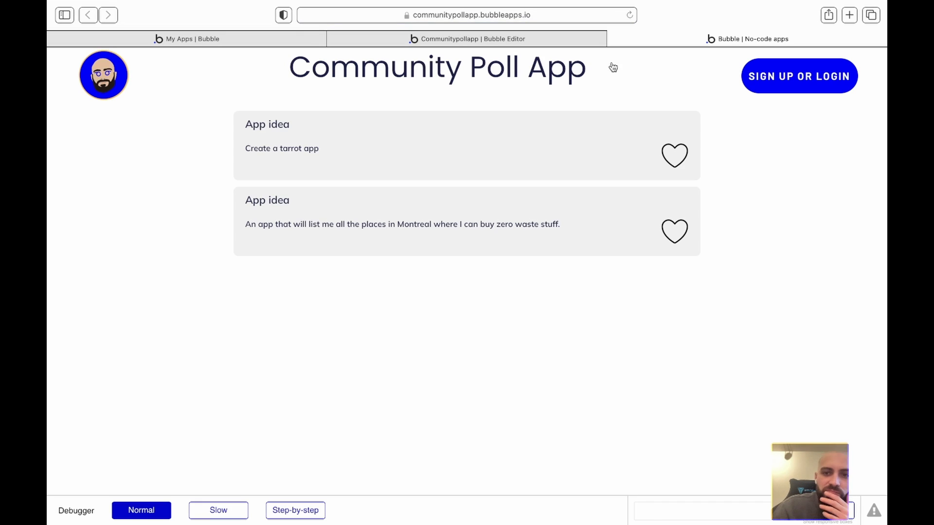
- Toggle the heart likes on the first and second app ideas in the live app
{"action": "left_click", "coordinate": [675, 156]}
{"action": "left_click", "coordinate": [681, 159]}
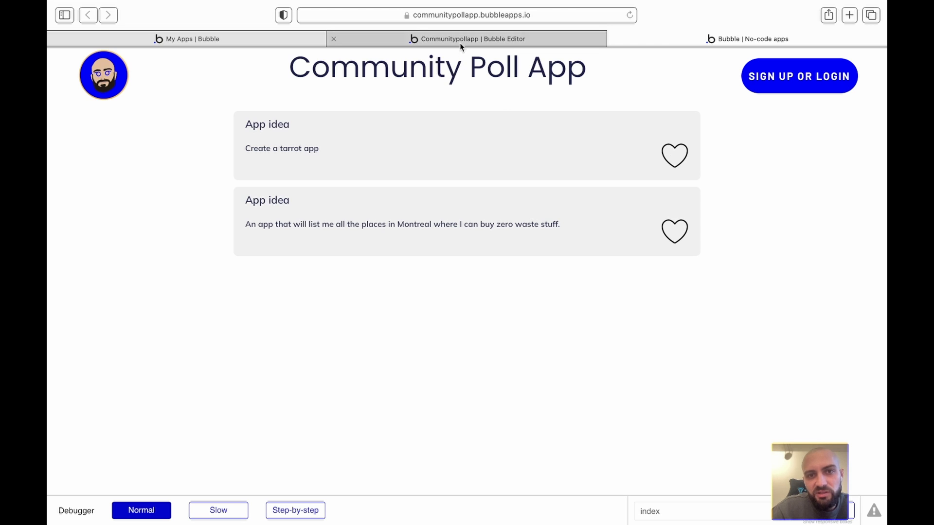
{"action": "left_click", "coordinate": [683, 163]}
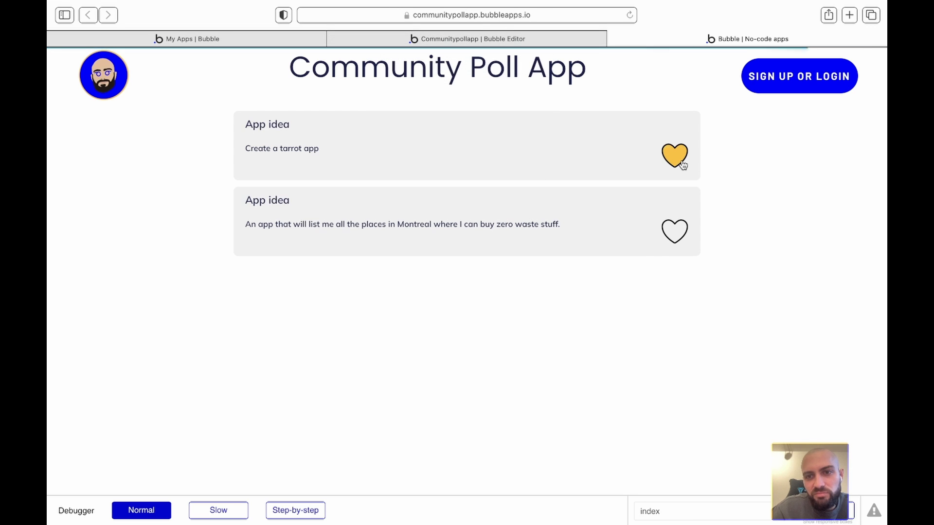
{"action": "left_click", "coordinate": [680, 236]}
{"action": "left_click", "coordinate": [680, 237]}
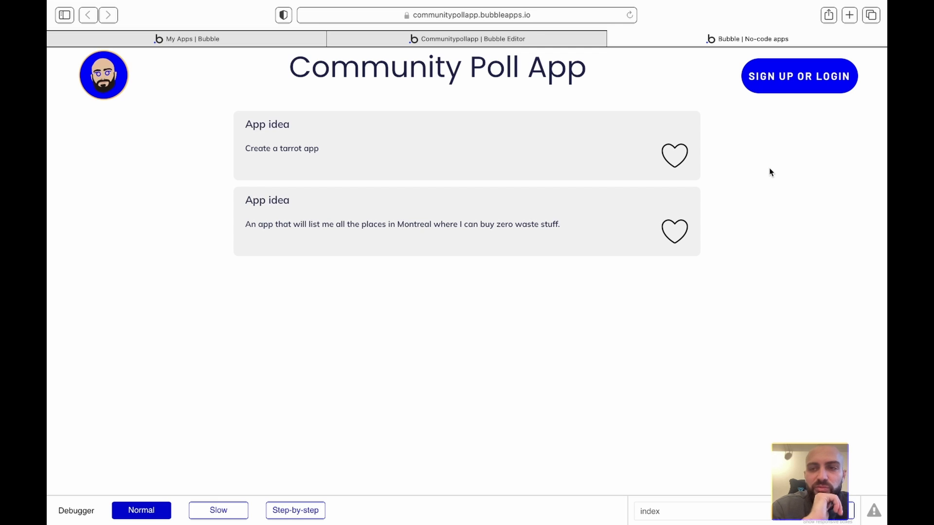
- Open the live Sign up popup, compare it with the editor's popup design, and scroll it
{"action": "left_click", "coordinate": [538, 42]}
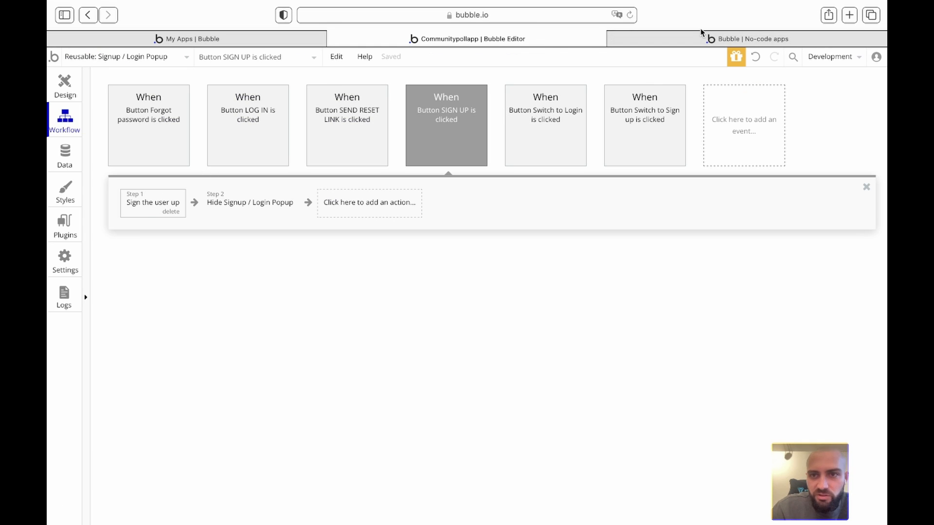
{"action": "left_click", "coordinate": [649, 43]}
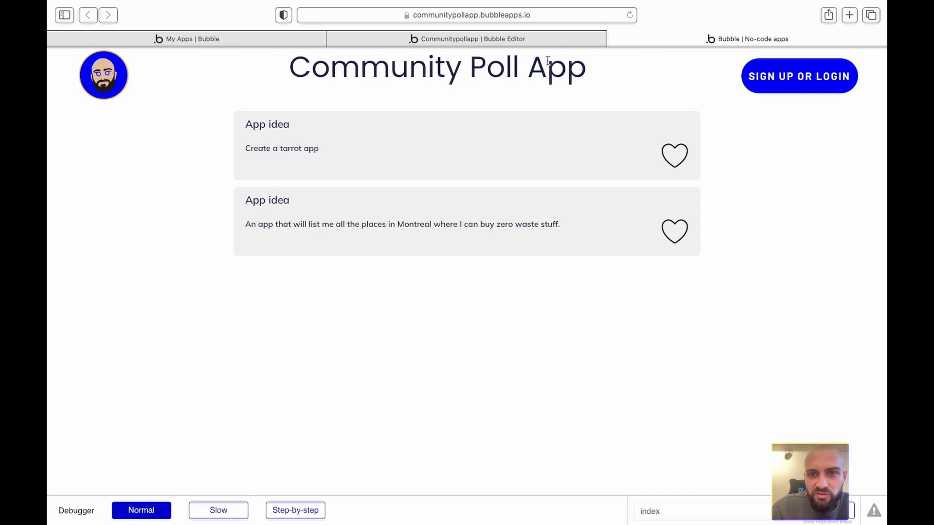
{"action": "left_click", "coordinate": [788, 78]}
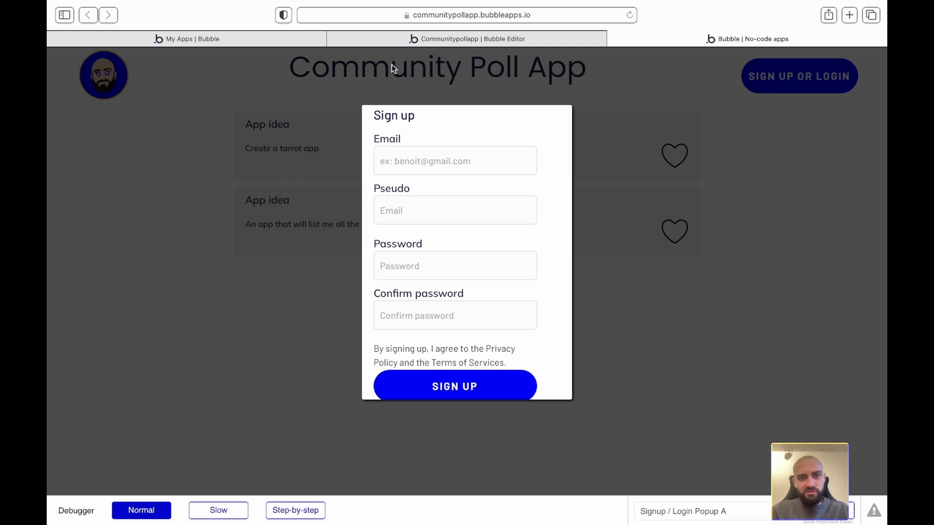
{"action": "left_click", "coordinate": [410, 39]}
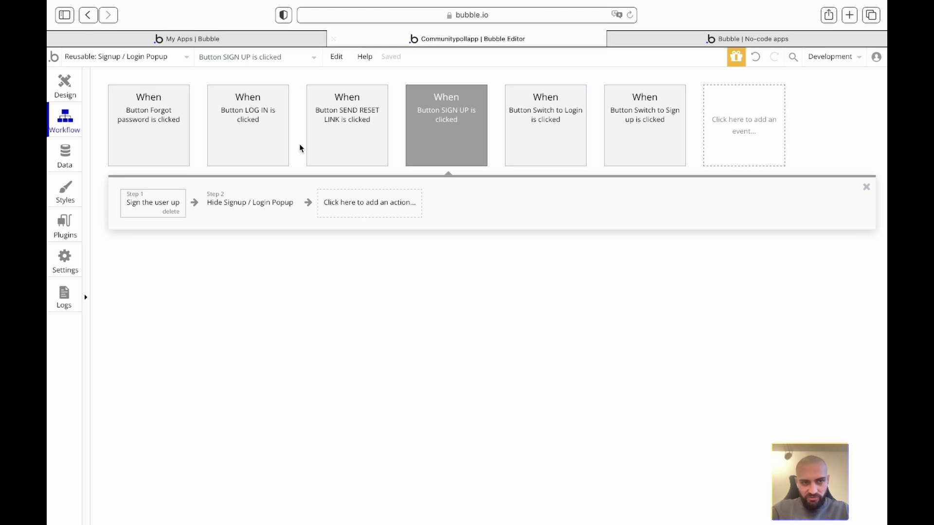
{"action": "left_click", "coordinate": [59, 84]}
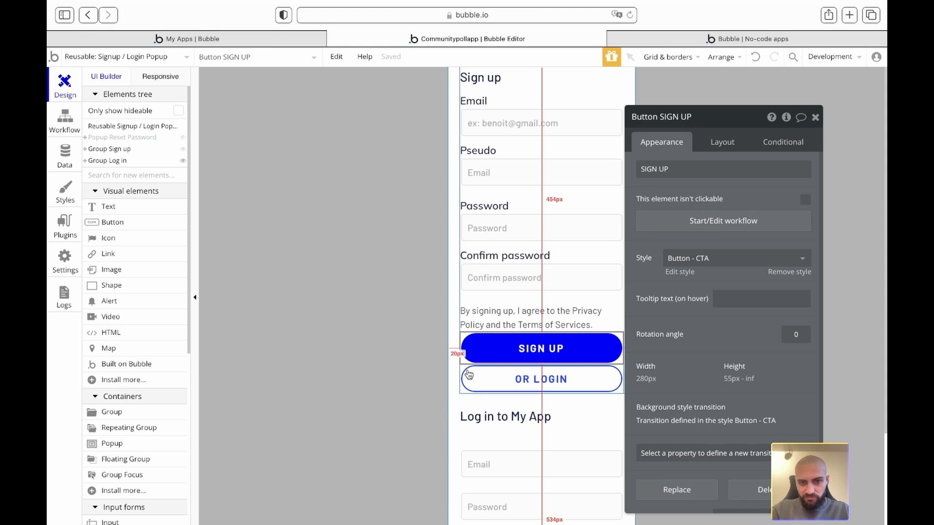
{"action": "left_click", "coordinate": [661, 42]}
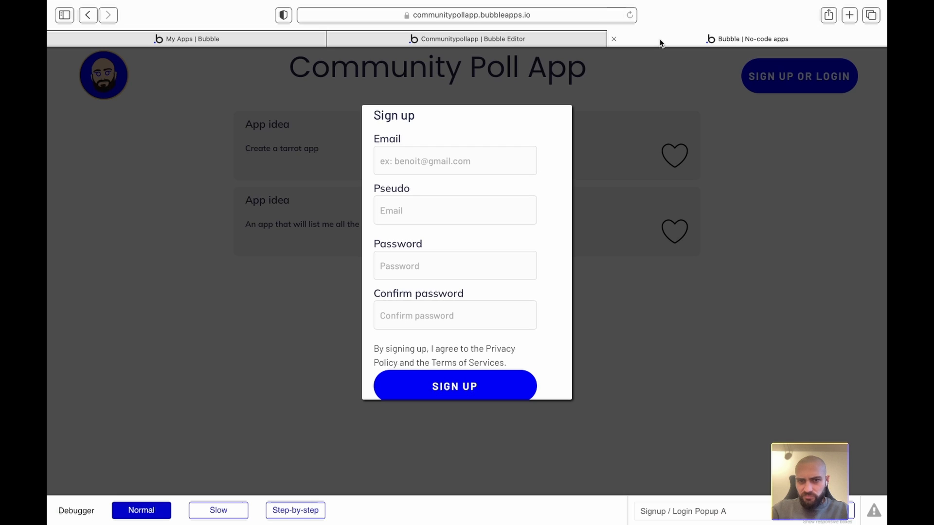
{"action": "scroll", "coordinate": [531, 265], "scroll_direction": "down", "scroll_amount": 10}
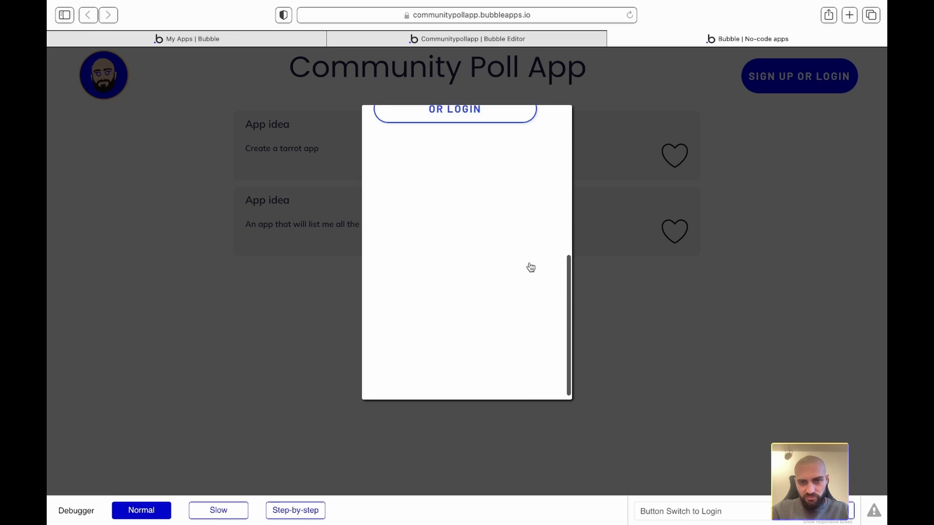
{"action": "scroll", "coordinate": [530, 263], "scroll_direction": "up", "scroll_amount": 10}
- Give Group Log in a Column container layout with 'Collapse when hidden', then reload the live app
{"action": "left_click", "coordinate": [413, 41]}
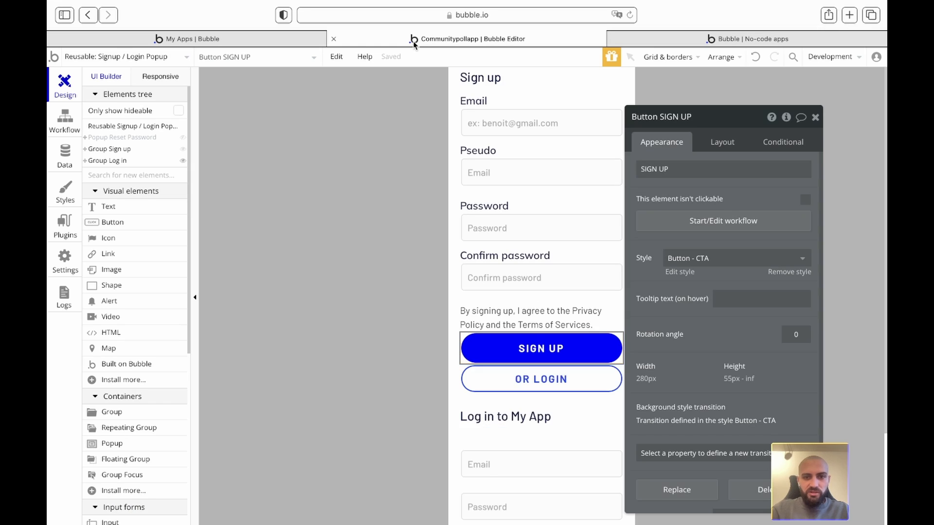
{"action": "scroll", "coordinate": [481, 359], "scroll_direction": "down", "scroll_amount": 3}
{"action": "left_click", "coordinate": [506, 267]}
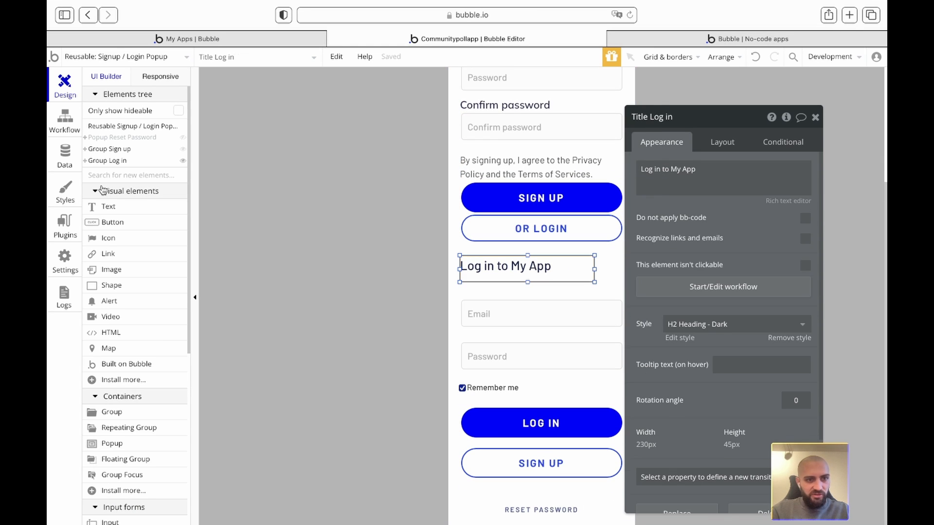
{"action": "left_click", "coordinate": [118, 162]}
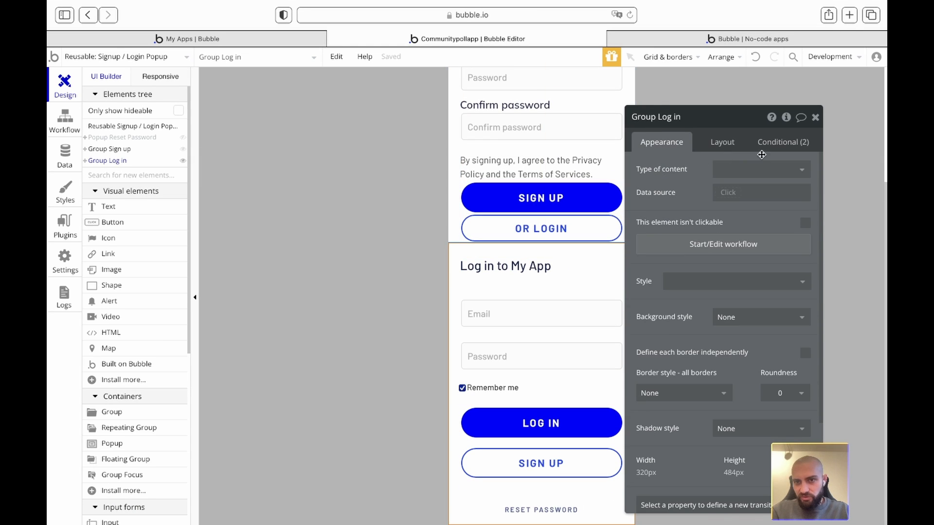
{"action": "left_click", "coordinate": [730, 145]}
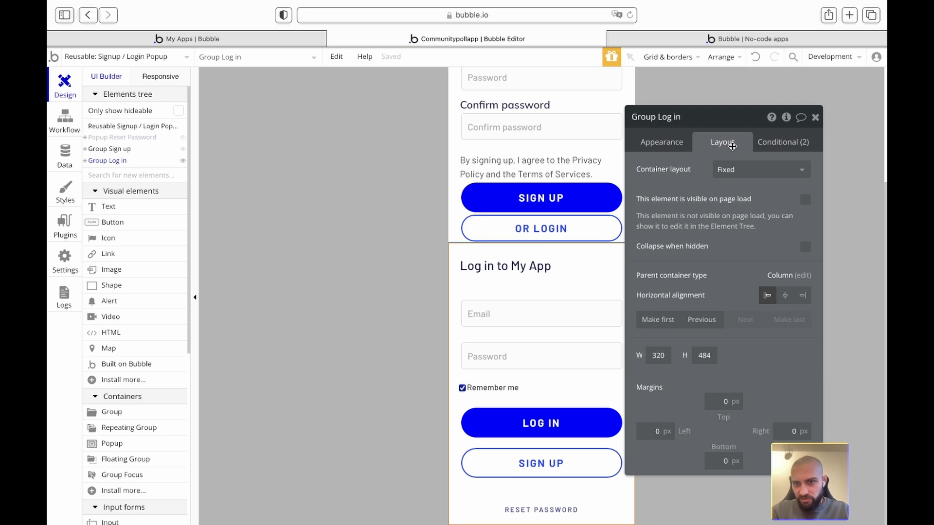
{"action": "left_click", "coordinate": [741, 174]}
{"action": "left_click", "coordinate": [731, 243]}
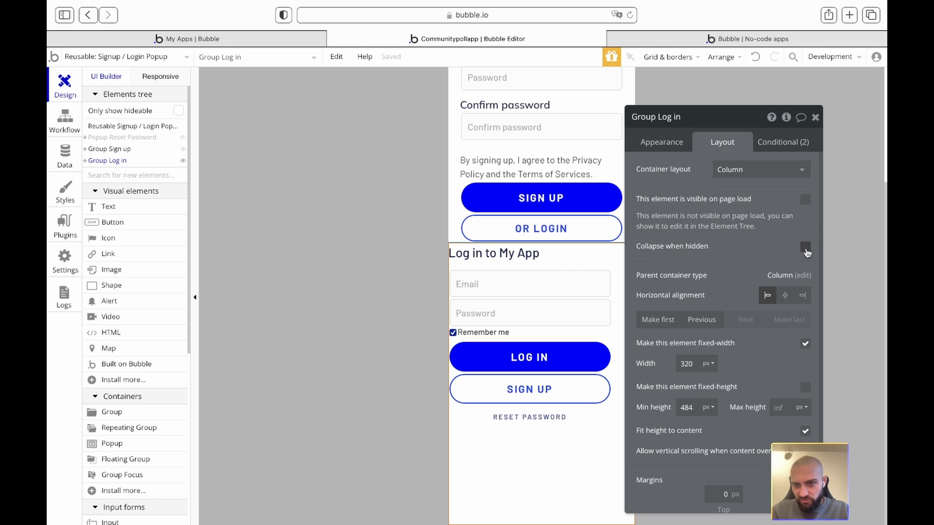
{"action": "left_click", "coordinate": [806, 248]}
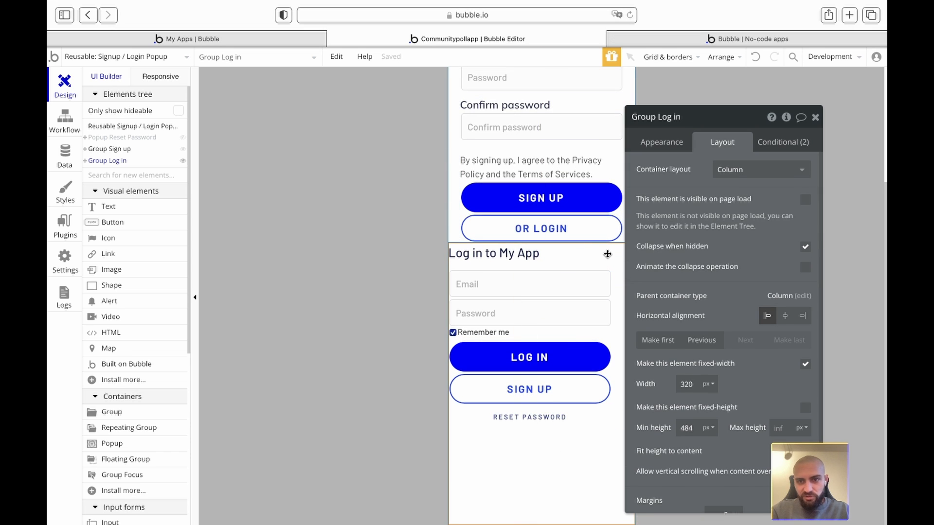
{"action": "left_click", "coordinate": [638, 38]}
{"action": "left_click", "coordinate": [566, 64]}
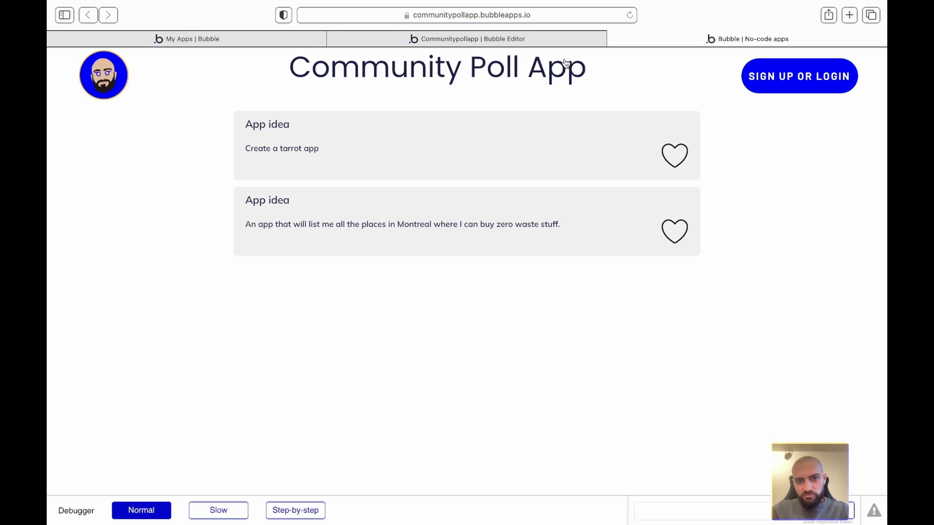
- Open the live Sign up popup and scroll through it to test the form
{"action": "left_click", "coordinate": [767, 77]}
{"action": "scroll", "coordinate": [533, 243], "scroll_direction": "down", "scroll_amount": 2}
{"action": "scroll", "coordinate": [533, 242], "scroll_direction": "up", "scroll_amount": 2}
{"action": "scroll", "coordinate": [533, 242], "scroll_direction": "down", "scroll_amount": 2}
{"action": "scroll", "coordinate": [533, 242], "scroll_direction": "up", "scroll_amount": 2}
{"action": "scroll", "coordinate": [532, 241], "scroll_direction": "down", "scroll_amount": 2}
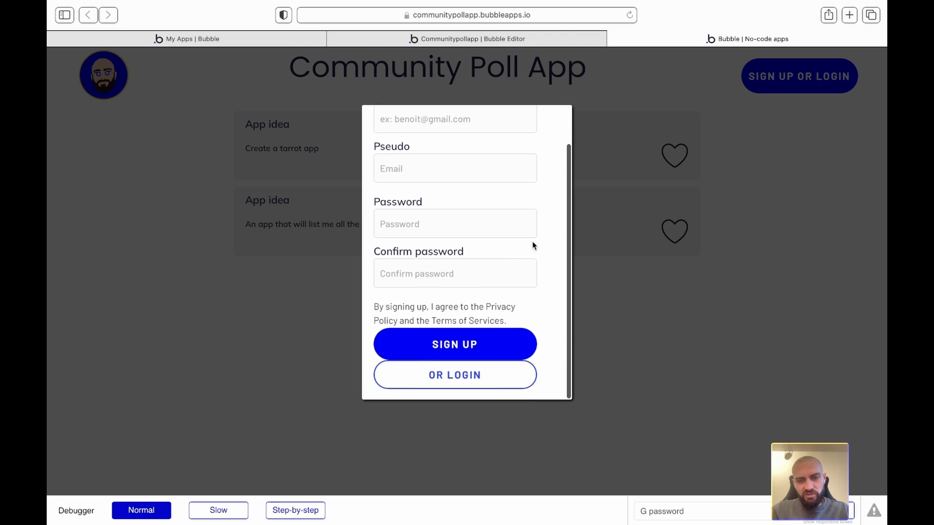
{"action": "scroll", "coordinate": [532, 242], "scroll_direction": "up", "scroll_amount": 2}
- Change the Signup / Login Popup's min height from 980 to 1200 and review its layout settings
{"action": "left_click", "coordinate": [493, 43]}
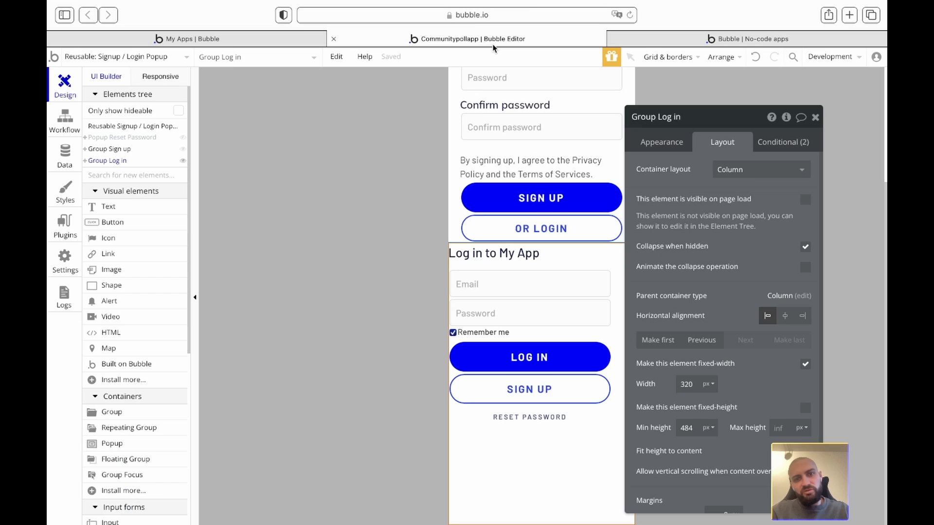
{"action": "left_click", "coordinate": [402, 152]}
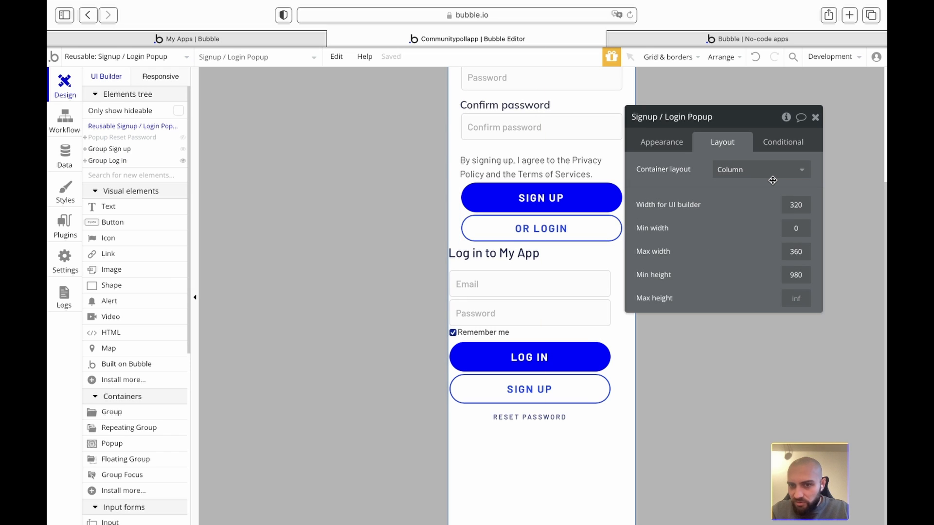
{"action": "left_click", "coordinate": [805, 276]}
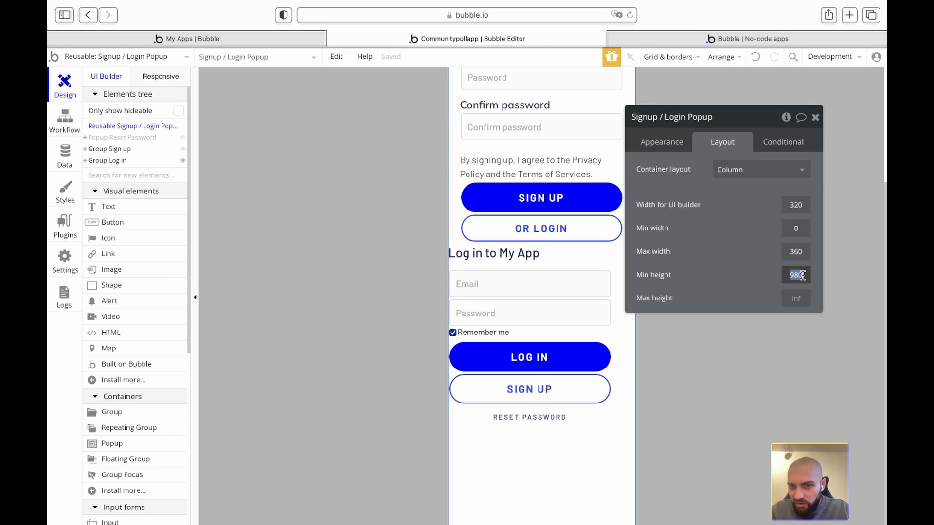
{"action": "left_click", "coordinate": [463, 153]}
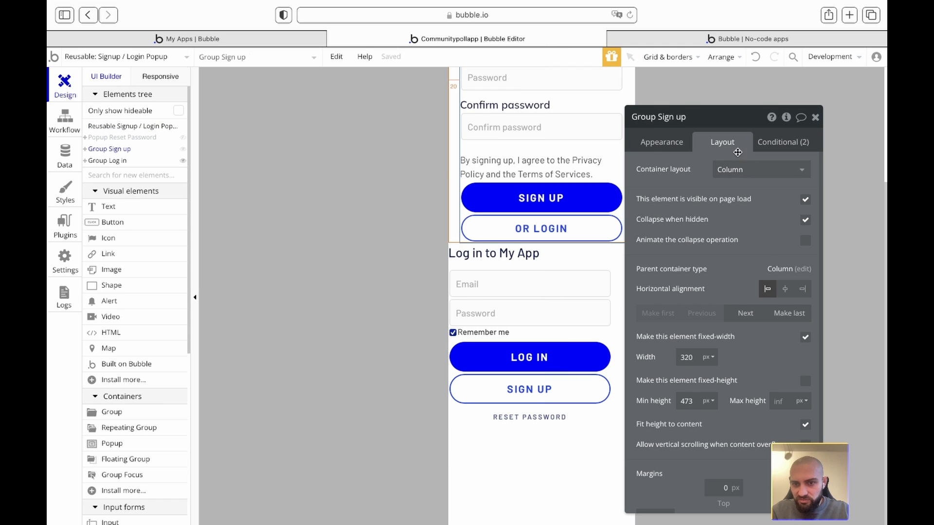
{"action": "scroll", "coordinate": [615, 167], "scroll_direction": "up", "scroll_amount": 3}
{"action": "scroll", "coordinate": [495, 281], "scroll_direction": "down", "scroll_amount": 3}
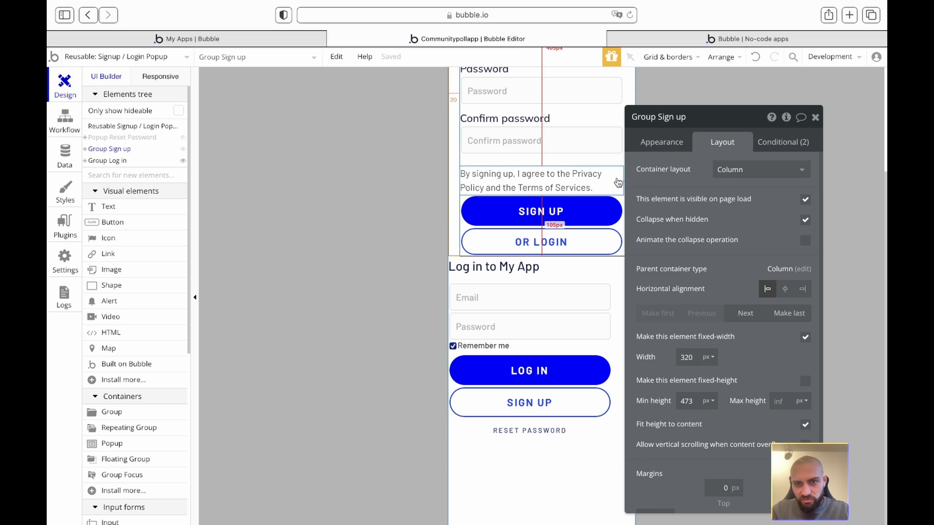
{"action": "left_click", "coordinate": [423, 171]}
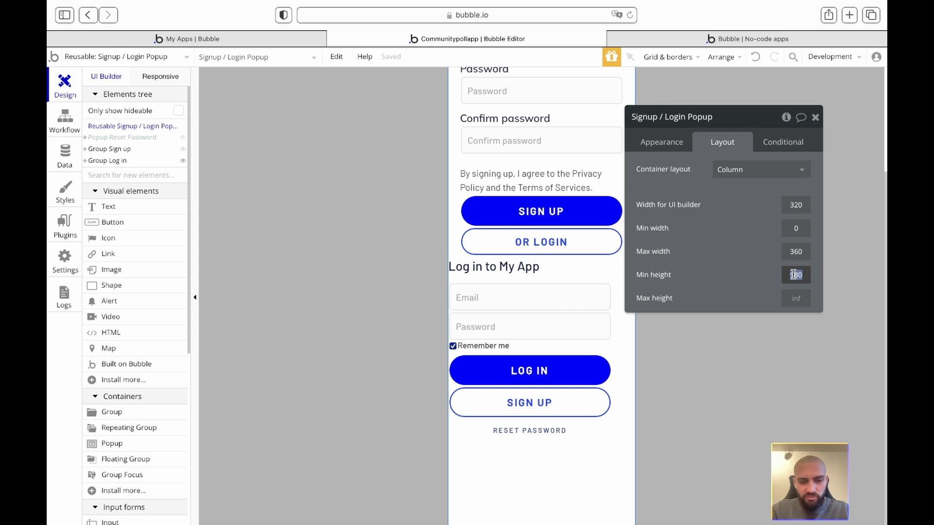
{"action": "type", "text": "1200"}
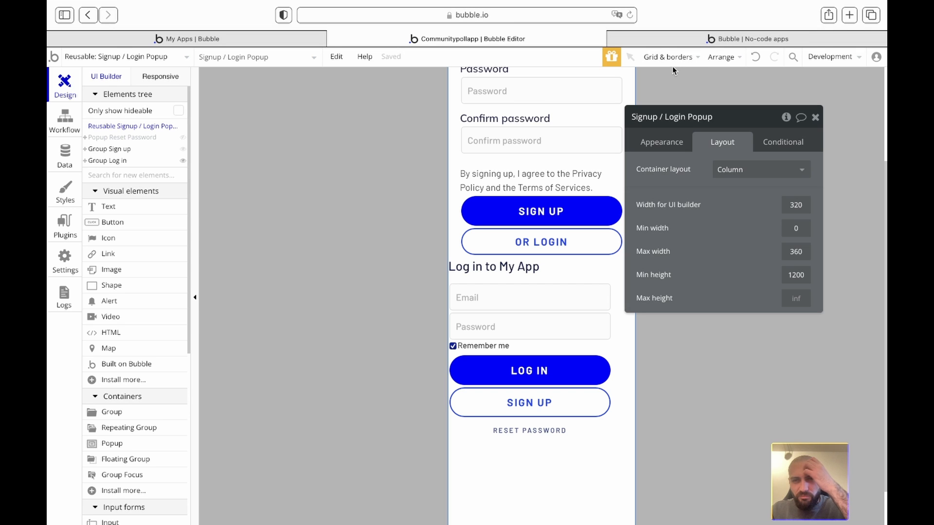
{"action": "left_click", "coordinate": [660, 141]}
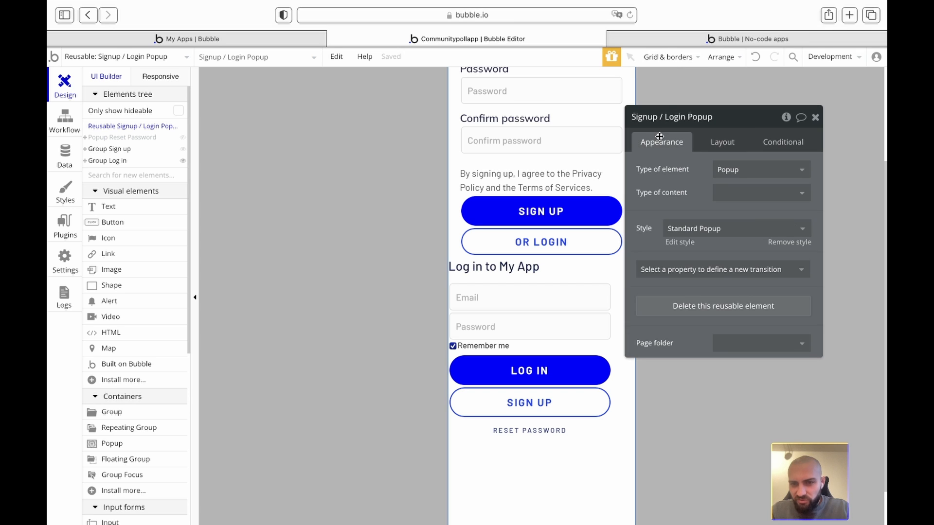
{"action": "left_click", "coordinate": [726, 139]}
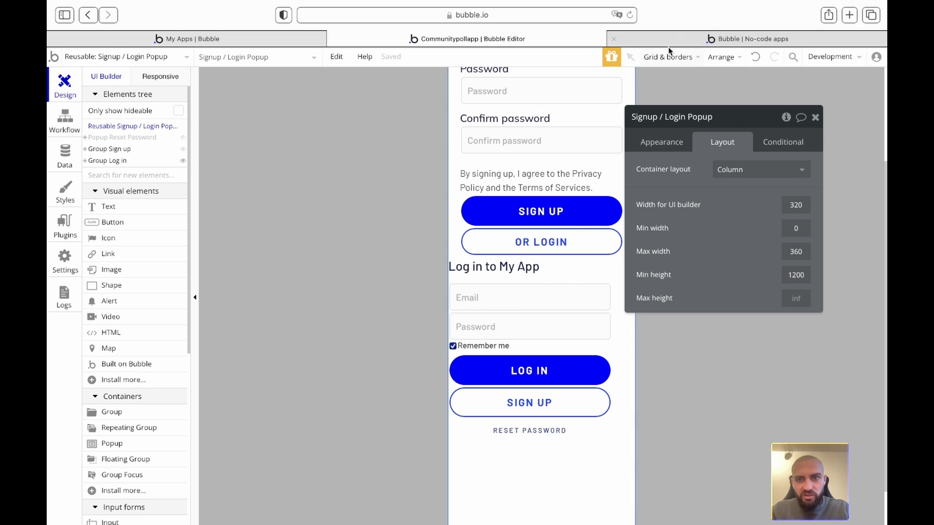
- Recheck the Sign up popup in the live preview by scrolling it, then return to the editor
{"action": "left_click", "coordinate": [652, 38]}
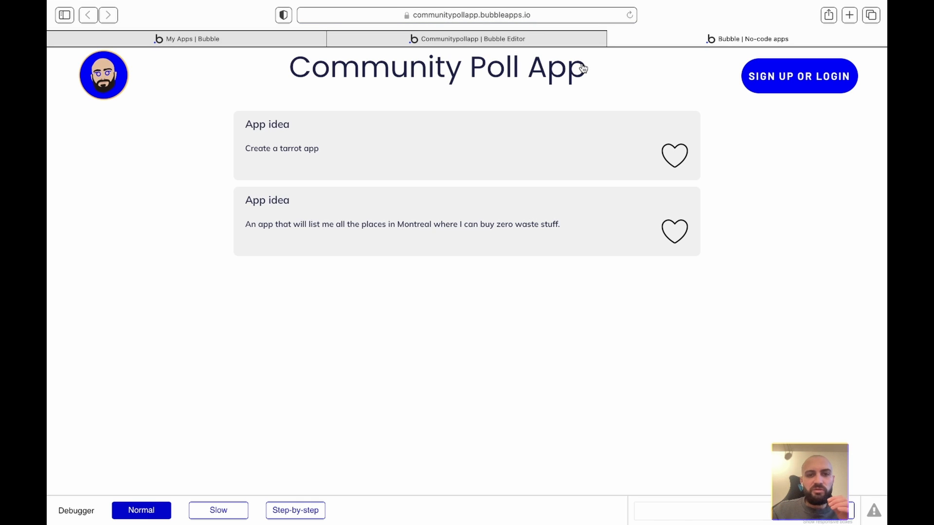
{"action": "left_click", "coordinate": [775, 79]}
{"action": "scroll", "coordinate": [540, 238], "scroll_direction": "down", "scroll_amount": 2}
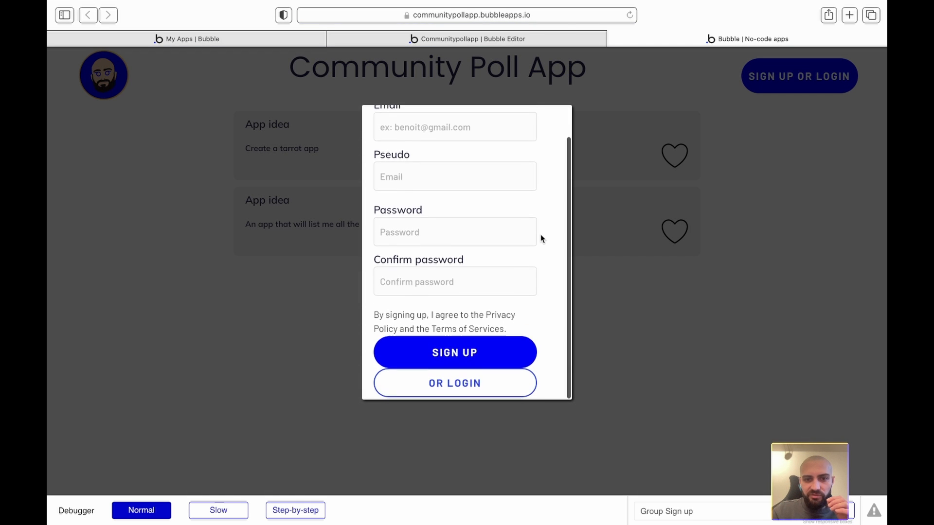
{"action": "scroll", "coordinate": [541, 238], "scroll_direction": "up", "scroll_amount": 2}
{"action": "left_click", "coordinate": [492, 35]}
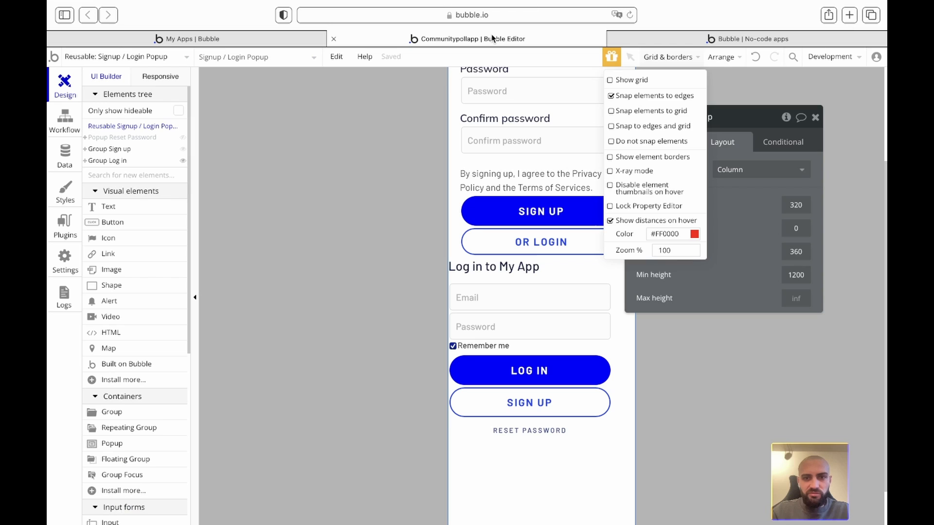
- Group Sign up and Group Log in together into a new Column container, Group G
{"action": "left_click", "coordinate": [346, 218]}
{"action": "left_click", "coordinate": [817, 118]}
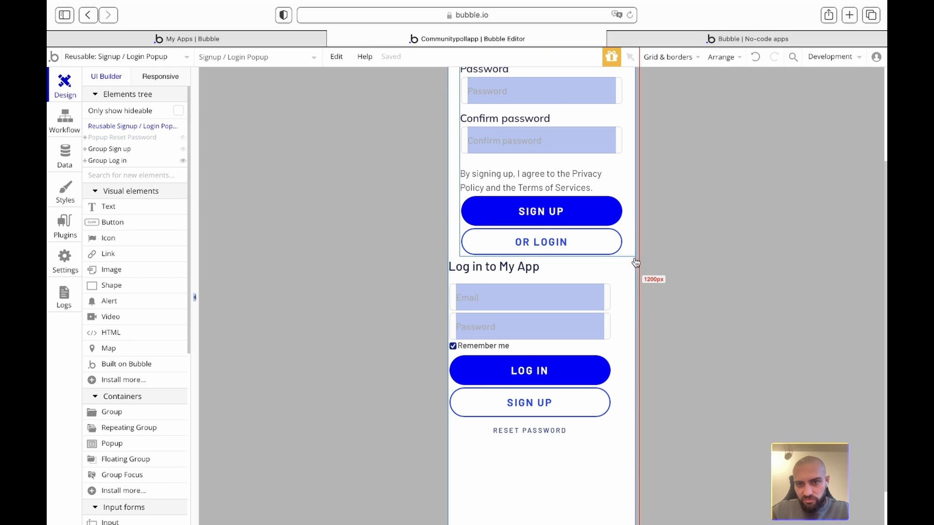
{"action": "right_click", "coordinate": [668, 289]}
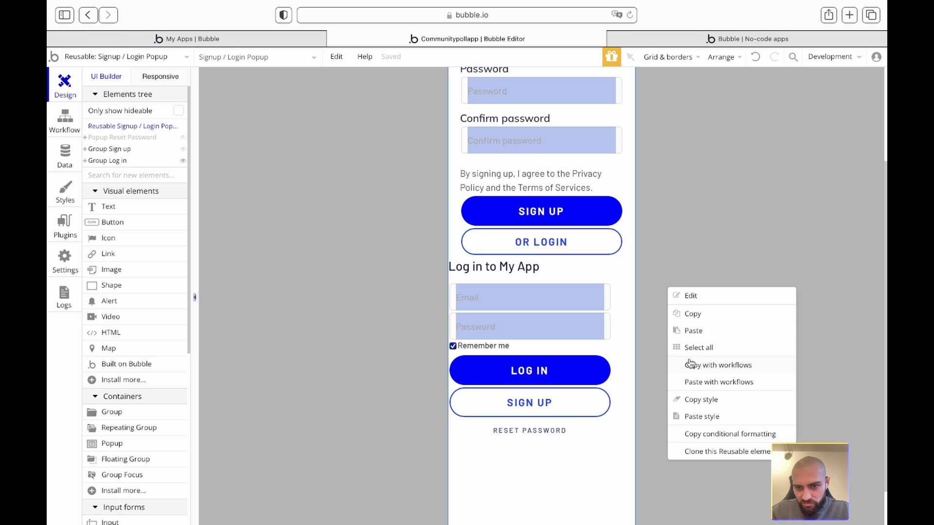
{"action": "left_click", "coordinate": [739, 60]}
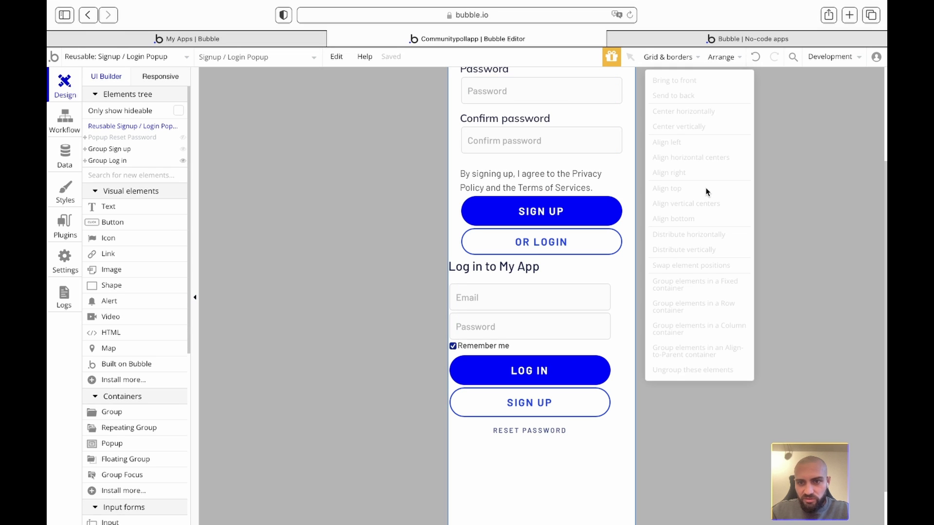
{"action": "left_click", "coordinate": [732, 61]}
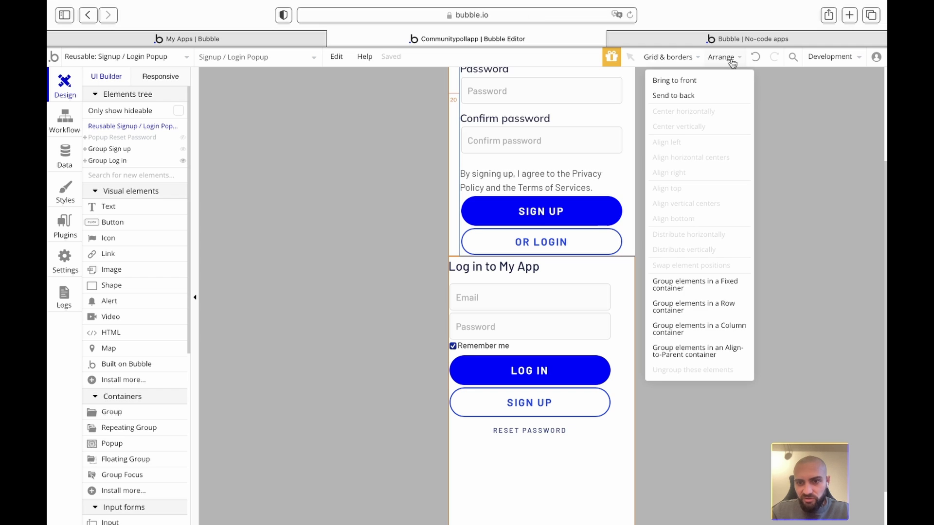
{"action": "left_click", "coordinate": [704, 332]}
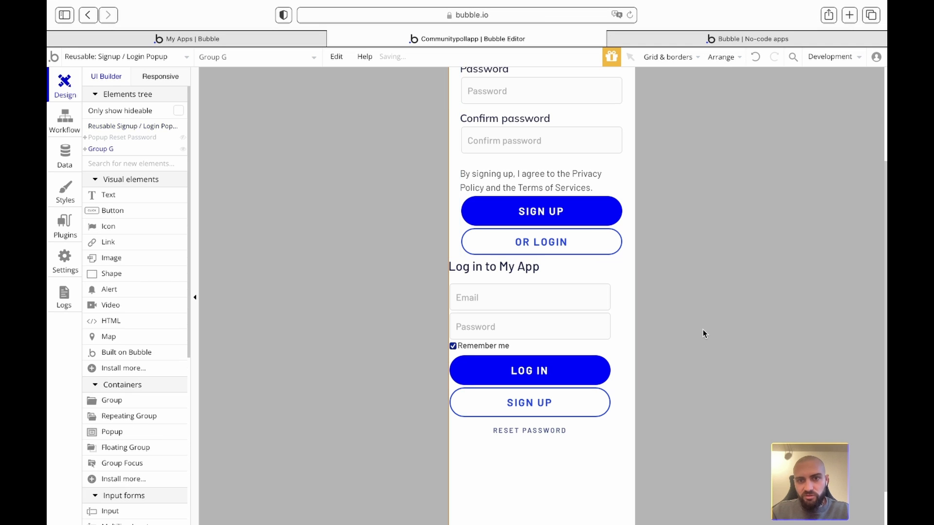
- Review the popup's appearance and layout settings, then go to the live preview
{"action": "double_click", "coordinate": [375, 210]}
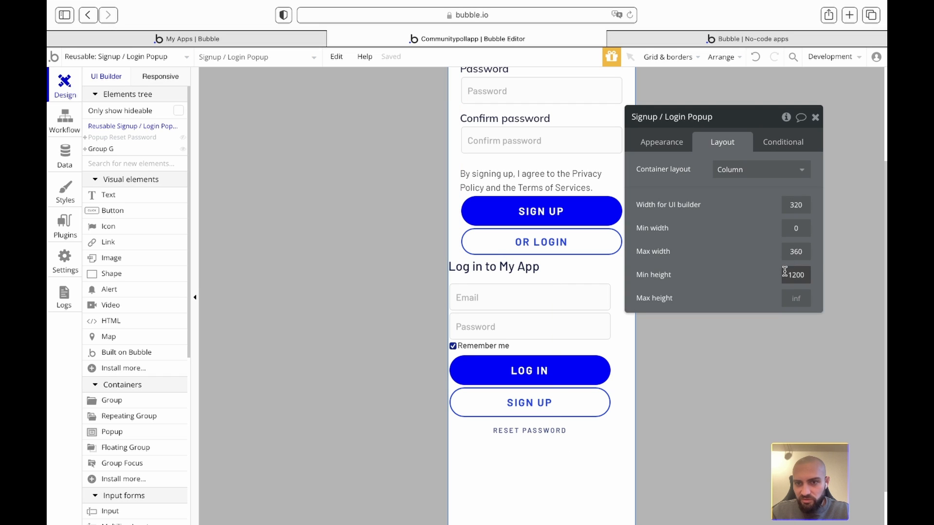
{"action": "left_click", "coordinate": [668, 144]}
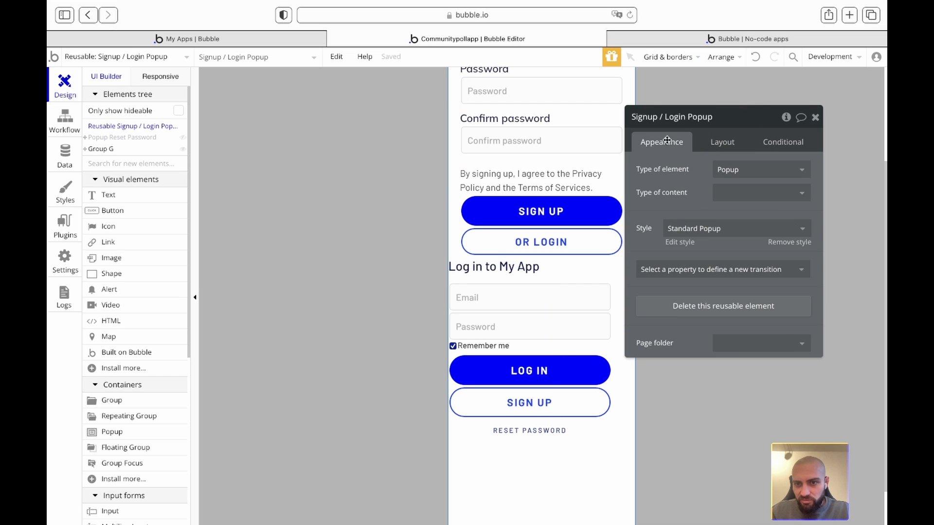
{"action": "left_click", "coordinate": [733, 141]}
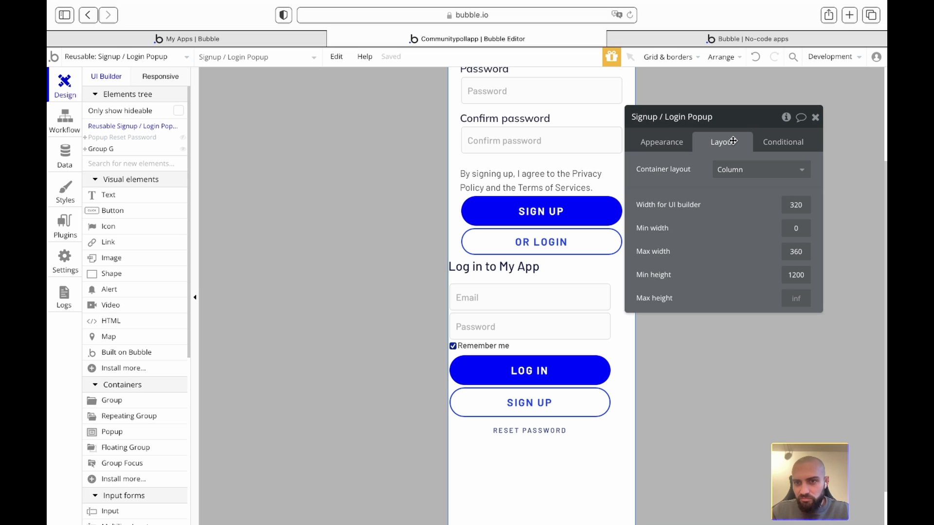
{"action": "left_click", "coordinate": [816, 117]}
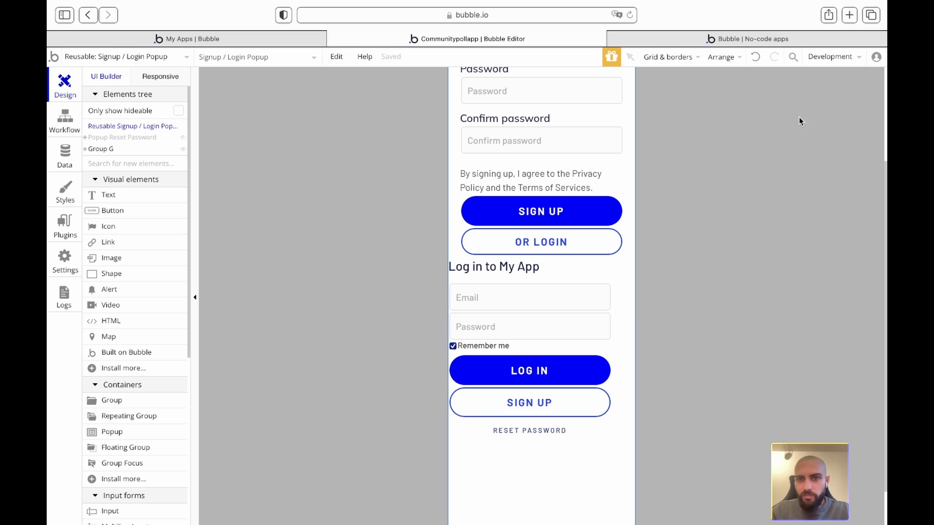
{"action": "left_click", "coordinate": [632, 39]}
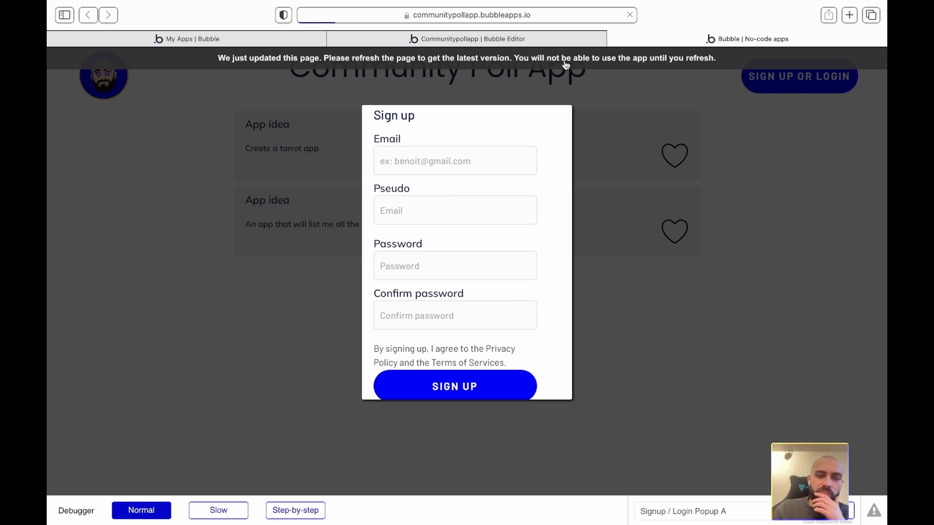
- Reload the live app, open the Sign up popup and scroll through its whole form
{"action": "key", "text": "super+r"}
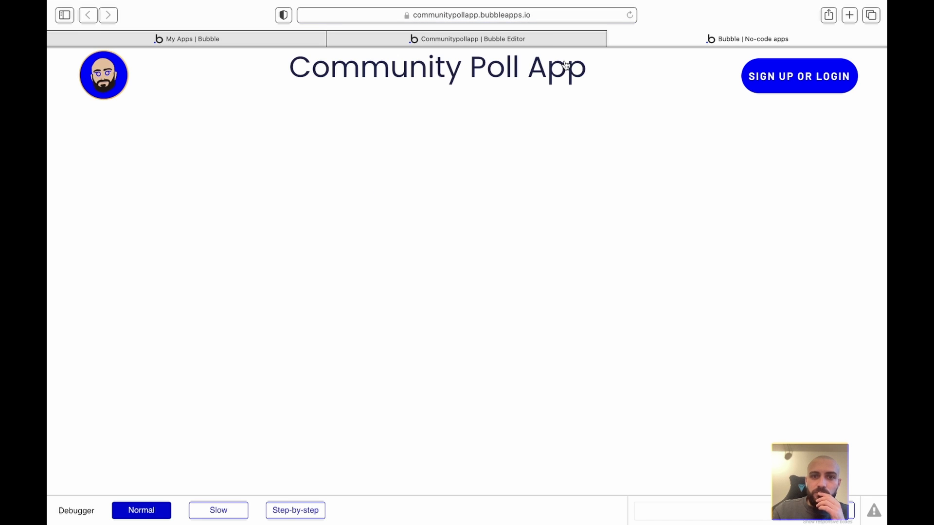
{"action": "left_click", "coordinate": [769, 77]}
{"action": "left_click", "coordinate": [515, 259]}
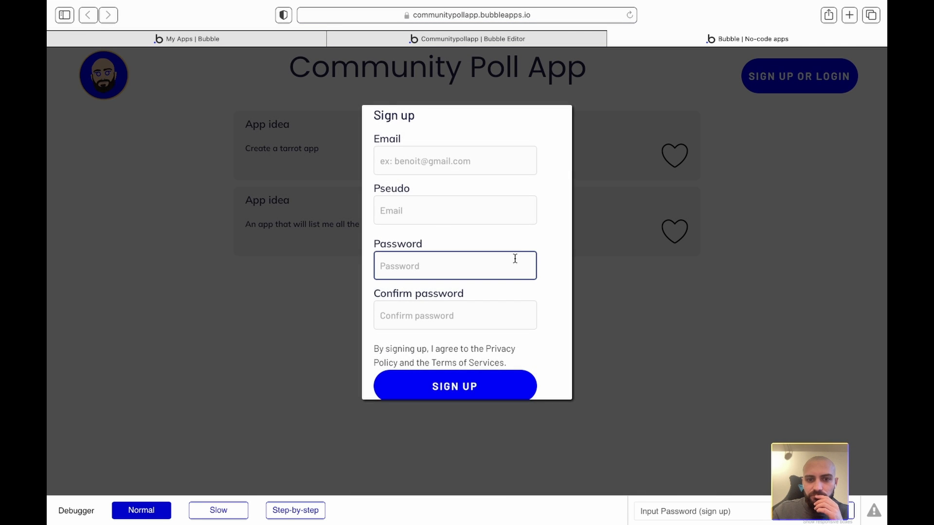
{"action": "scroll", "coordinate": [515, 258], "scroll_direction": "down", "scroll_amount": 5}
{"action": "scroll", "coordinate": [515, 259], "scroll_direction": "up", "scroll_amount": 5}
{"action": "scroll", "coordinate": [515, 258], "scroll_direction": "down", "scroll_amount": 1}
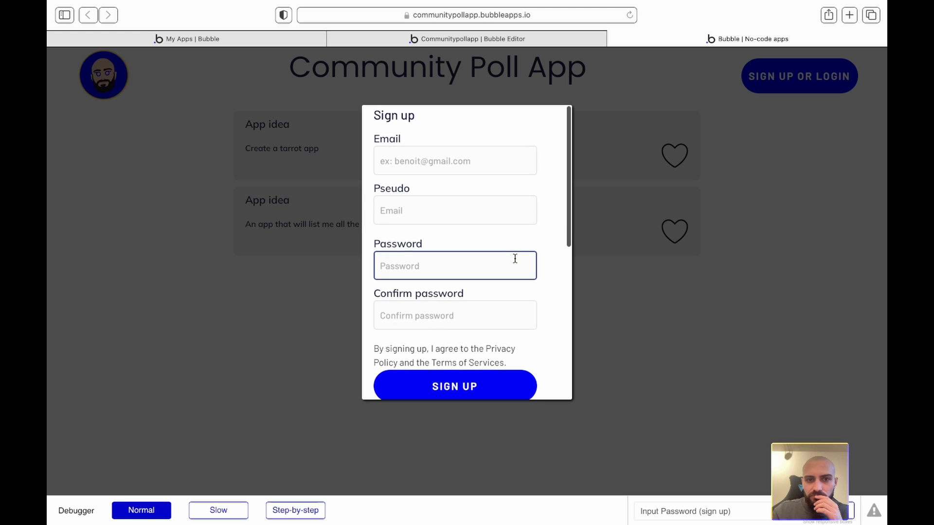
{"action": "scroll", "coordinate": [515, 258], "scroll_direction": "down", "scroll_amount": 10}
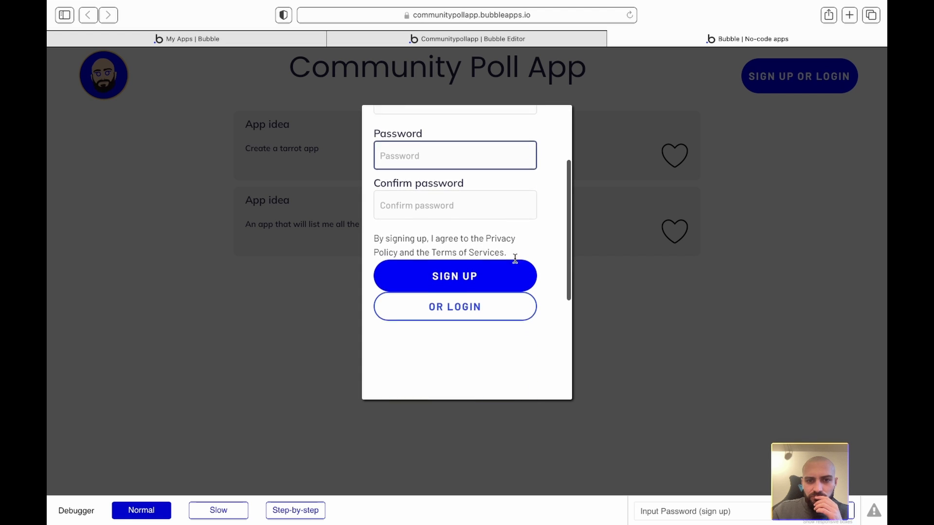
{"action": "scroll", "coordinate": [514, 258], "scroll_direction": "up", "scroll_amount": 10}
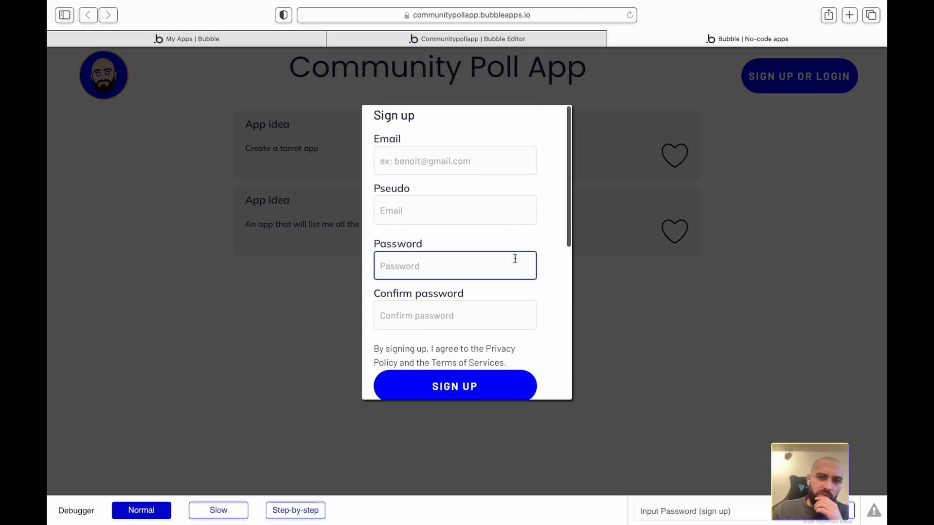
{"action": "scroll", "coordinate": [514, 258], "scroll_direction": "down", "scroll_amount": 10}
{"action": "scroll", "coordinate": [514, 259], "scroll_direction": "up", "scroll_amount": 10}
{"action": "scroll", "coordinate": [514, 258], "scroll_direction": "down", "scroll_amount": 10}
{"action": "scroll", "coordinate": [515, 258], "scroll_direction": "up", "scroll_amount": 10}
{"action": "scroll", "coordinate": [515, 258], "scroll_direction": "down", "scroll_amount": 10}
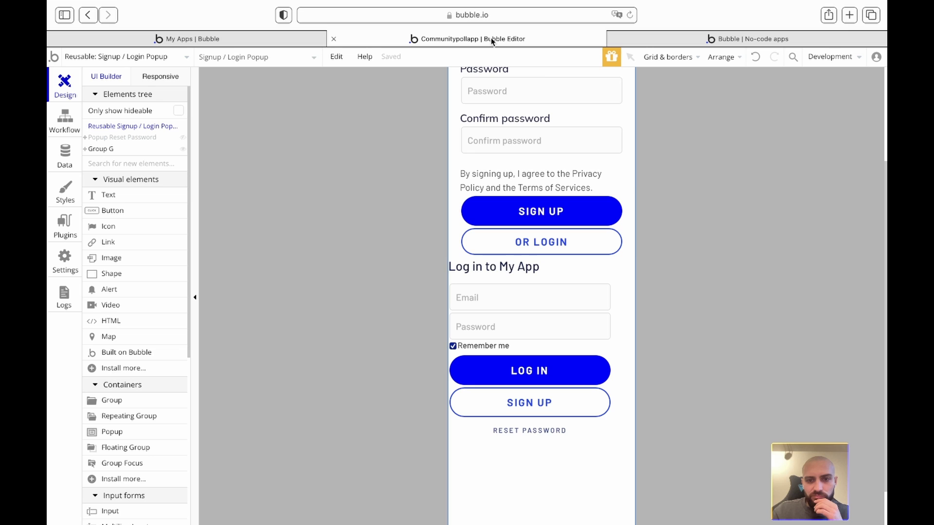
- Rename Group G to 'Popup container', then bring Popup Reset Password onto the canvas
{"action": "left_click", "coordinate": [491, 39]}
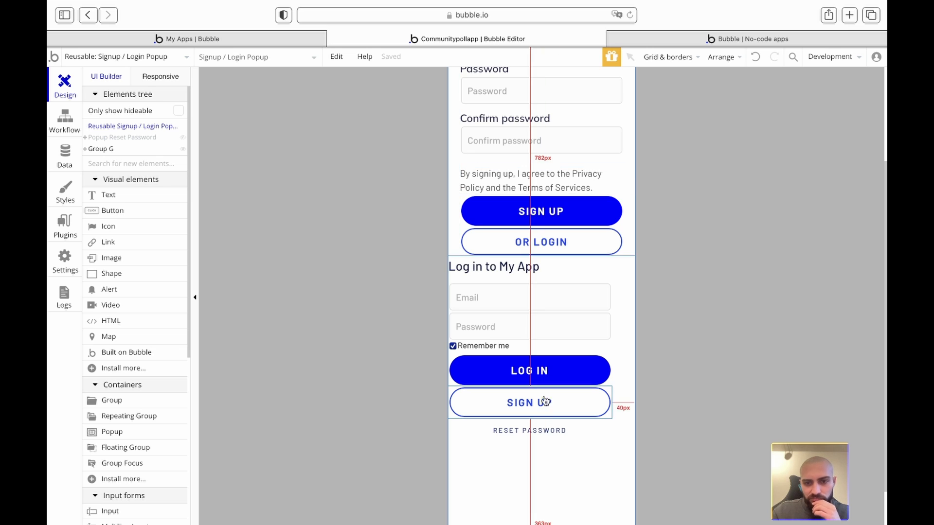
{"action": "double_click", "coordinate": [616, 361]}
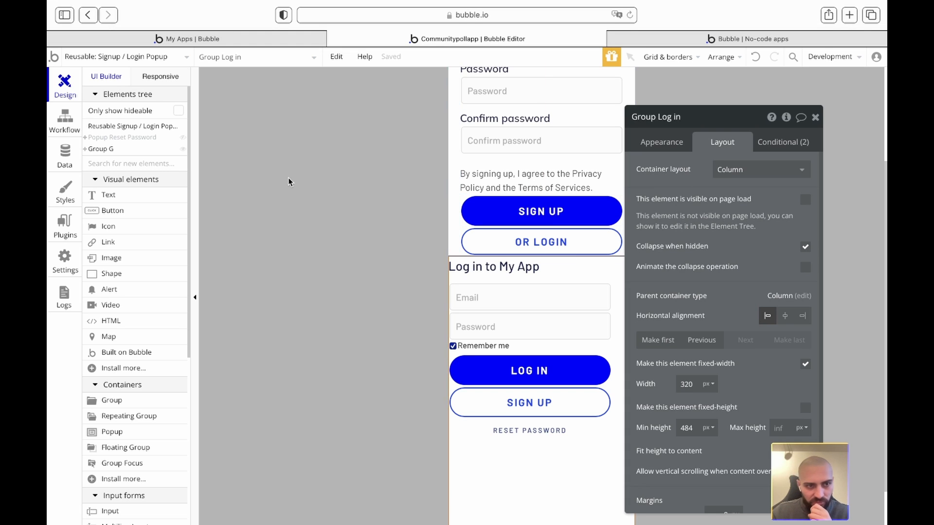
{"action": "left_click", "coordinate": [121, 148]}
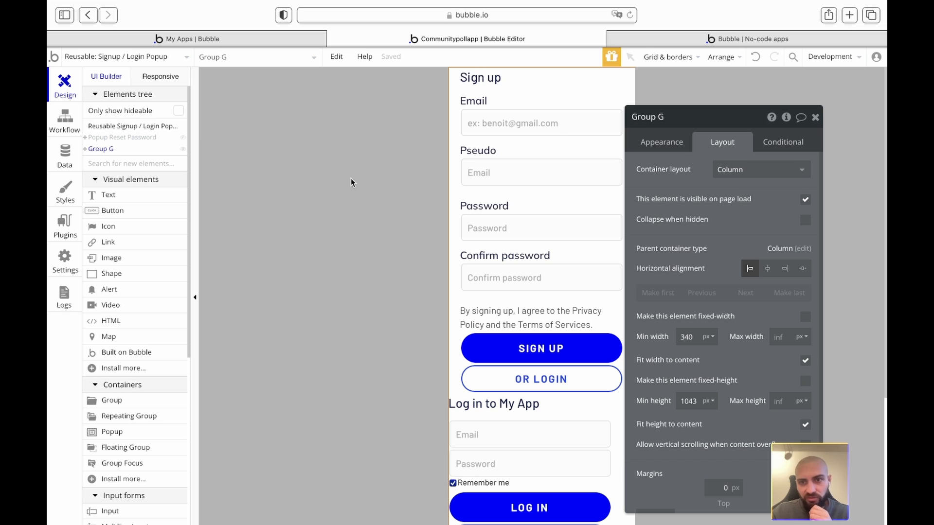
{"action": "left_click", "coordinate": [648, 117]}
{"action": "type", "text": "Pop"}
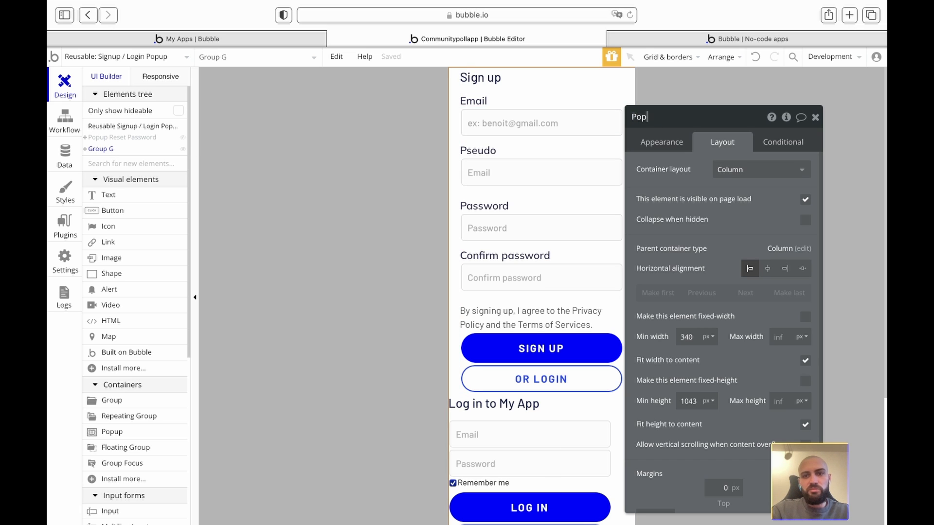
{"action": "type", "text": "up container"}
{"action": "key", "text": "Return"}
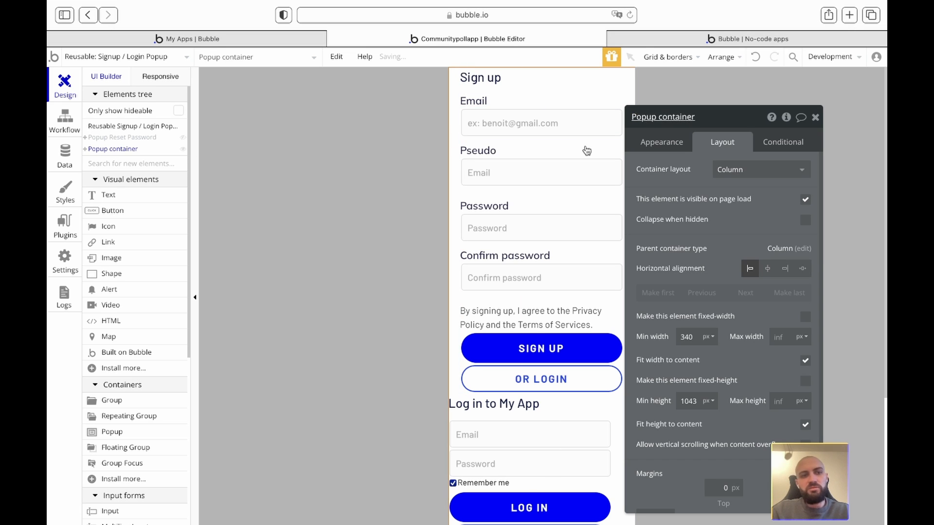
{"action": "left_click", "coordinate": [111, 139]}
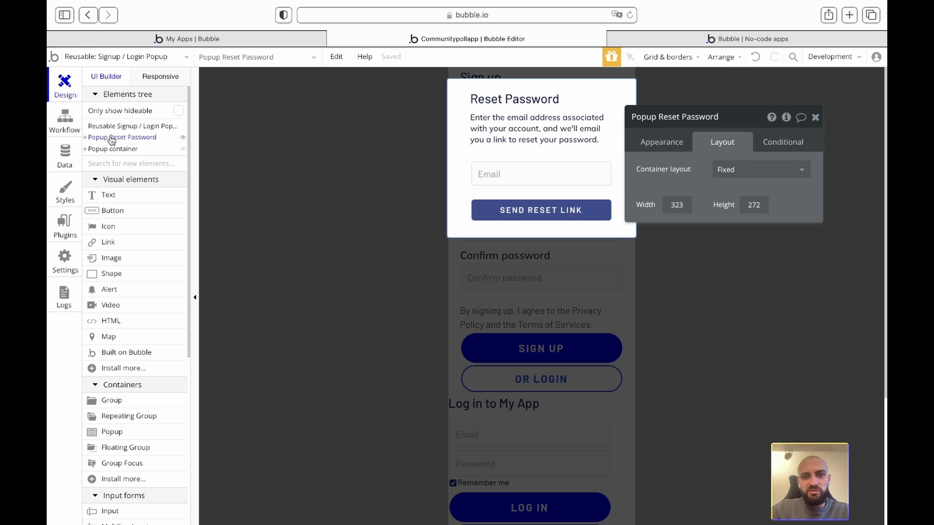
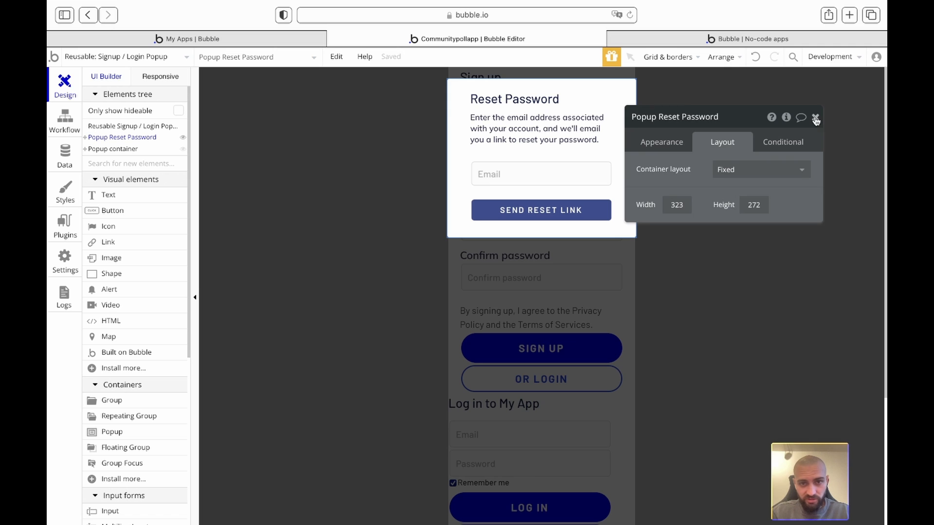
- Group the Reset Password title, description, Email input and Send Reset Link button into a Column container
{"action": "left_click", "coordinate": [816, 119]}
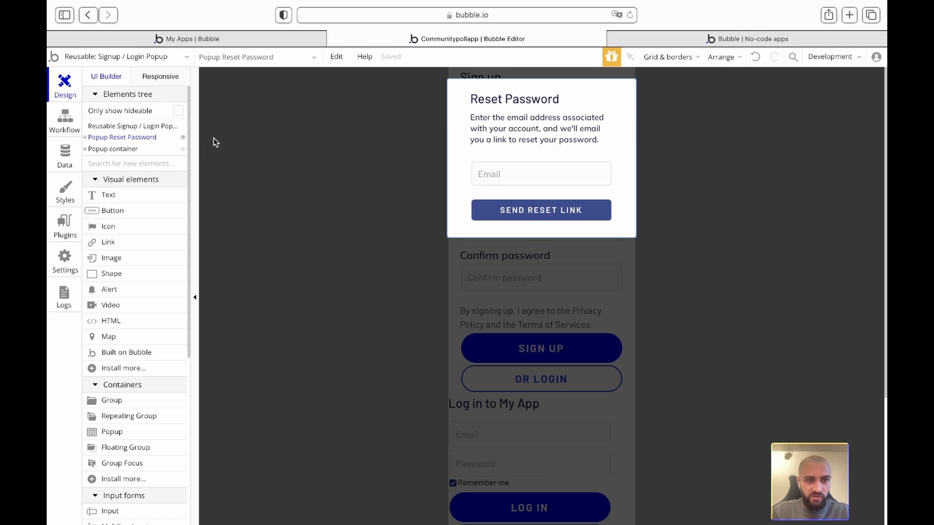
{"action": "left_click", "coordinate": [84, 138]}
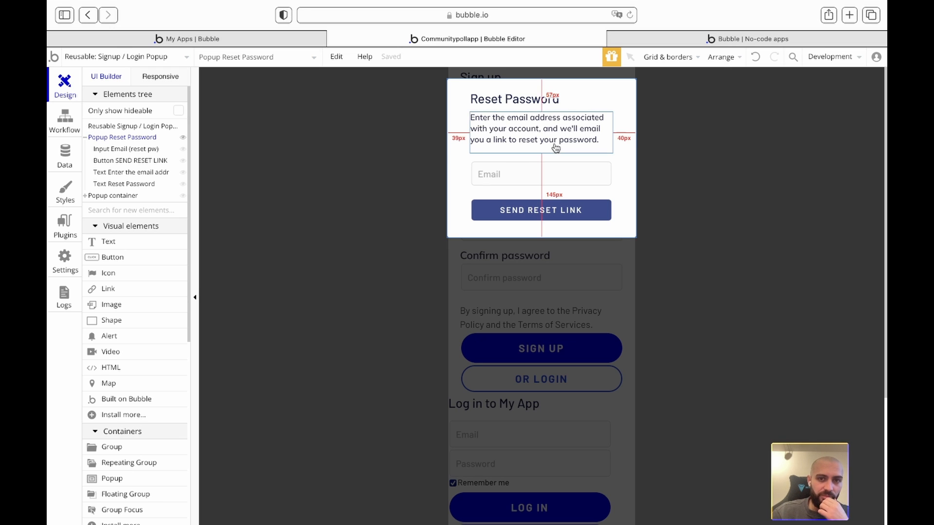
{"action": "left_click", "coordinate": [513, 117]}
{"action": "left_click", "coordinate": [506, 101]}
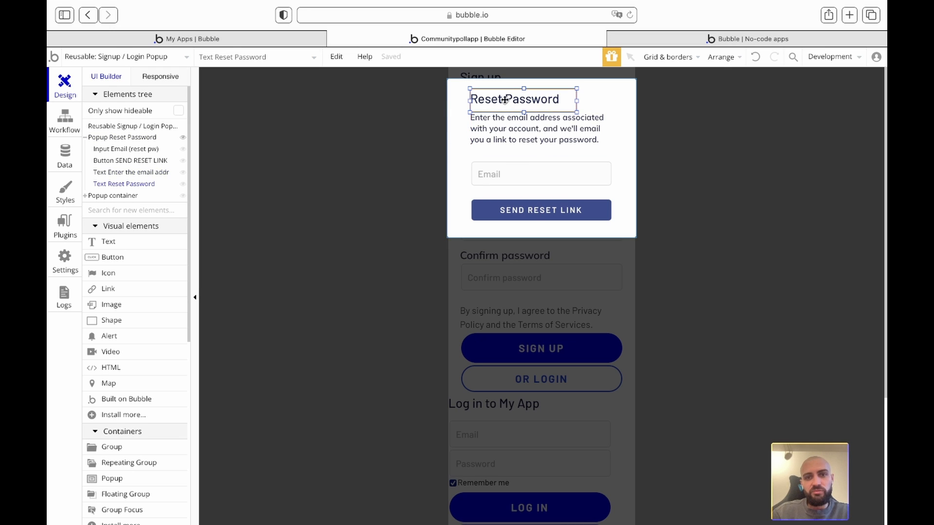
{"action": "left_click", "coordinate": [508, 170], "text": "shift"}
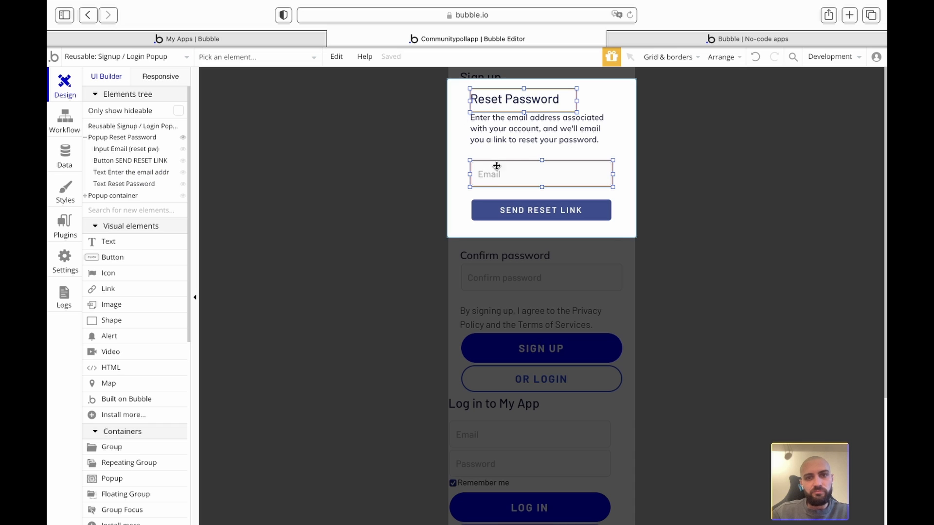
{"action": "left_click", "coordinate": [505, 125]}
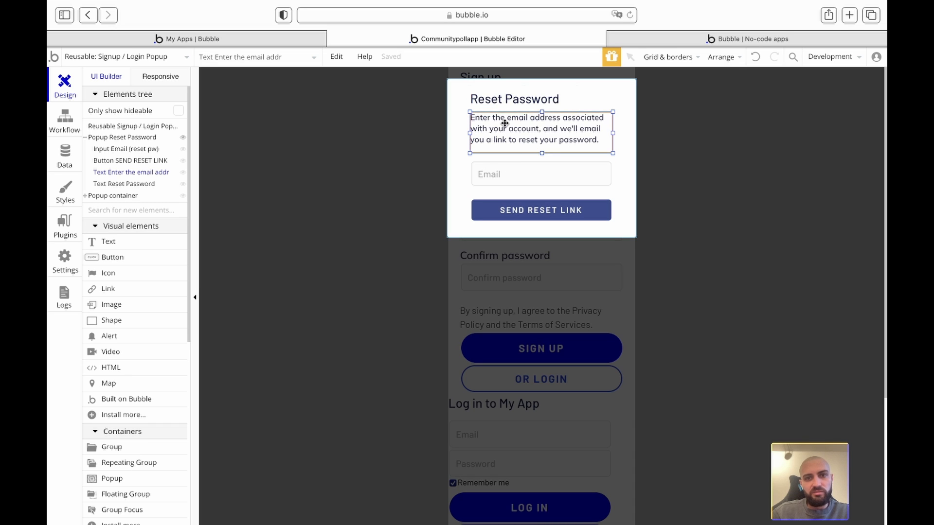
{"action": "left_click", "coordinate": [510, 99]}
{"action": "left_click", "coordinate": [506, 128], "text": "shift"}
{"action": "left_click", "coordinate": [505, 173], "text": "shift"}
{"action": "left_click", "coordinate": [505, 211], "text": "shift"}
{"action": "right_click", "coordinate": [505, 212]}
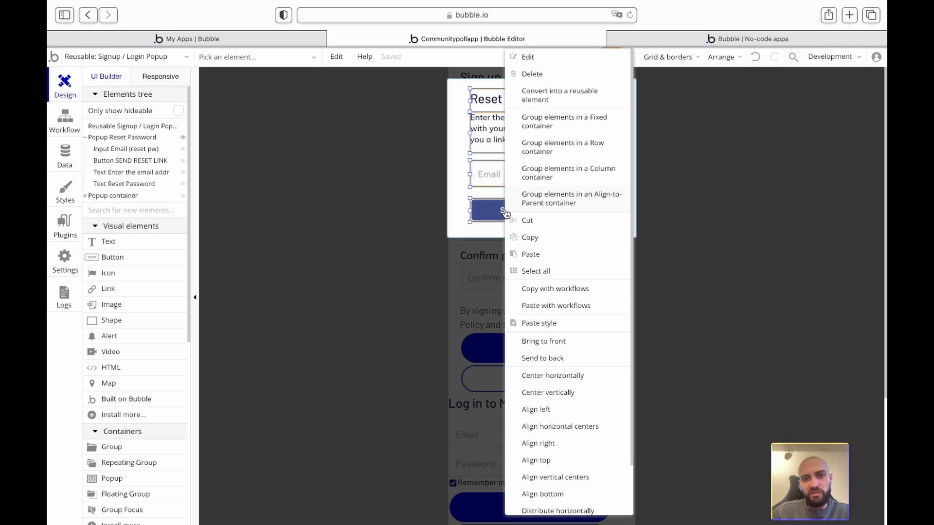
{"action": "left_click", "coordinate": [561, 177]}
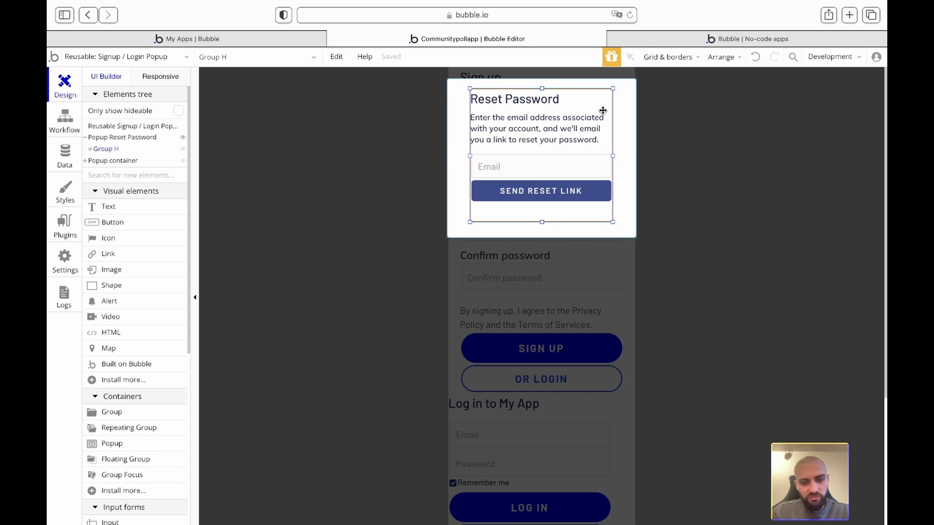
- Cut the Reset Password form group, delete its empty popup, and paste the form into the login group
{"action": "key", "text": "Delete"}
{"action": "left_click", "coordinate": [567, 130]}
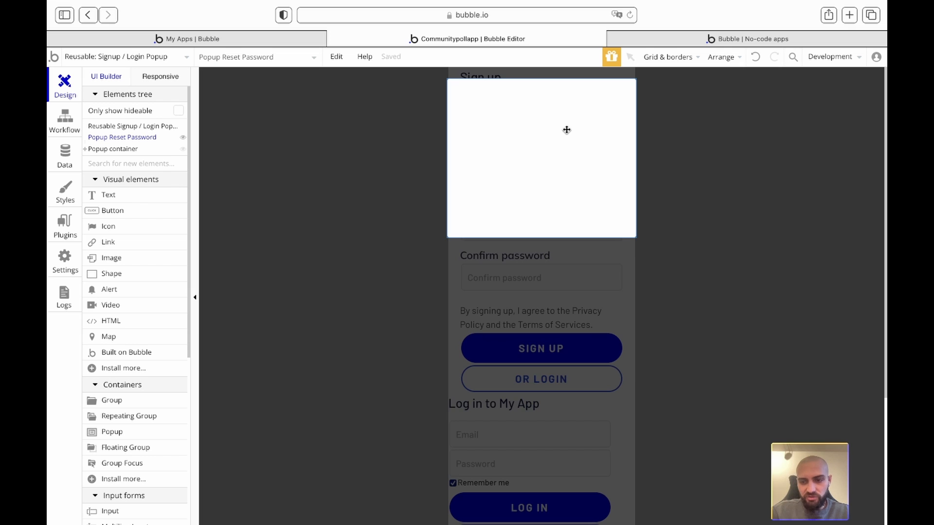
{"action": "key", "text": "Delete"}
{"action": "scroll", "coordinate": [544, 314], "scroll_direction": "down", "scroll_amount": 5}
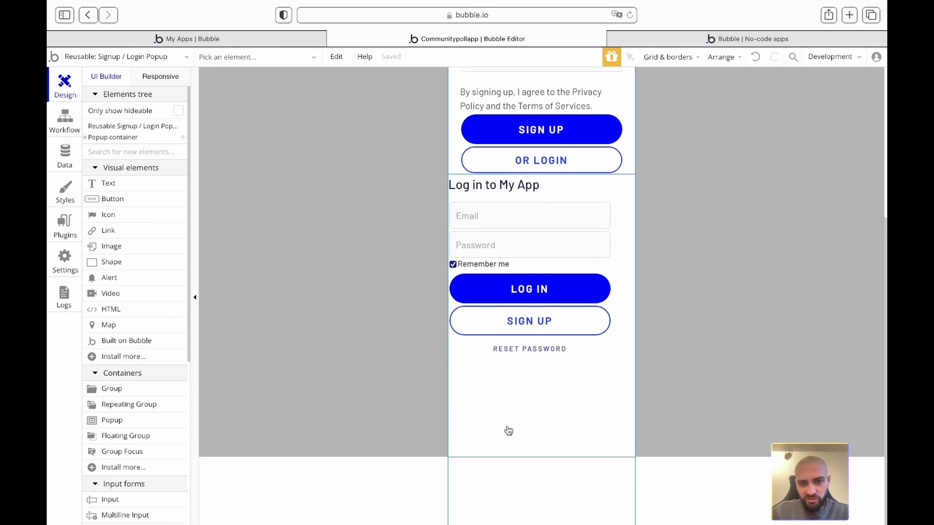
{"action": "left_click", "coordinate": [508, 427]}
{"action": "key", "text": "ctrl+v"}
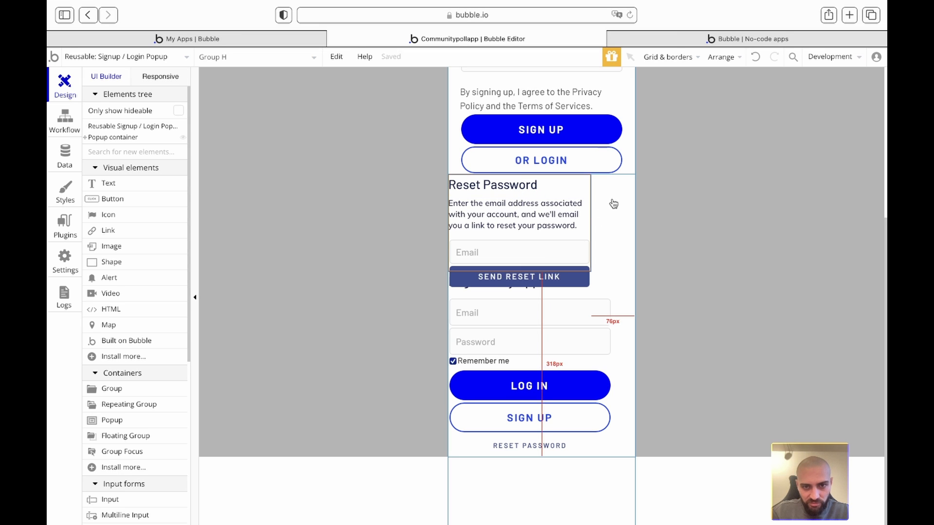
- Undo the misplaced pastes and restore the deleted Reset Password popup
{"action": "key", "text": "ctrl+z"}
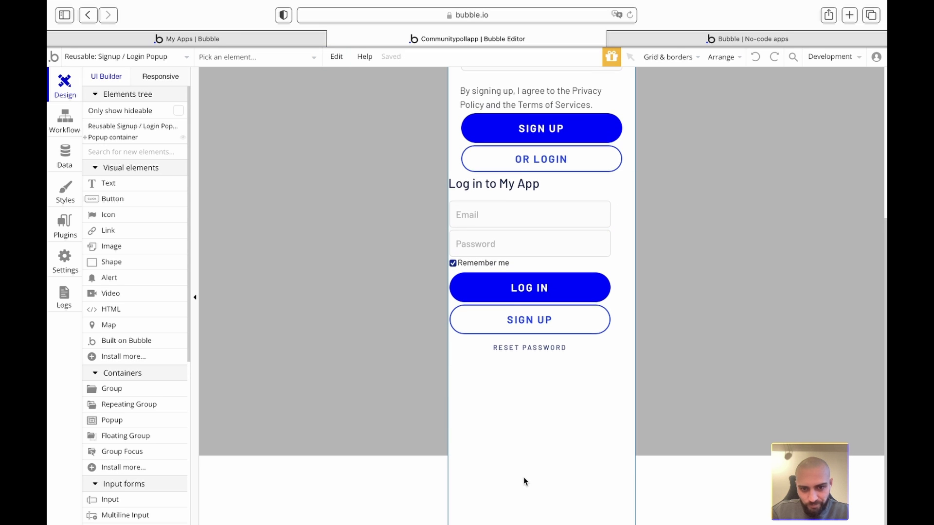
{"action": "left_click", "coordinate": [509, 428]}
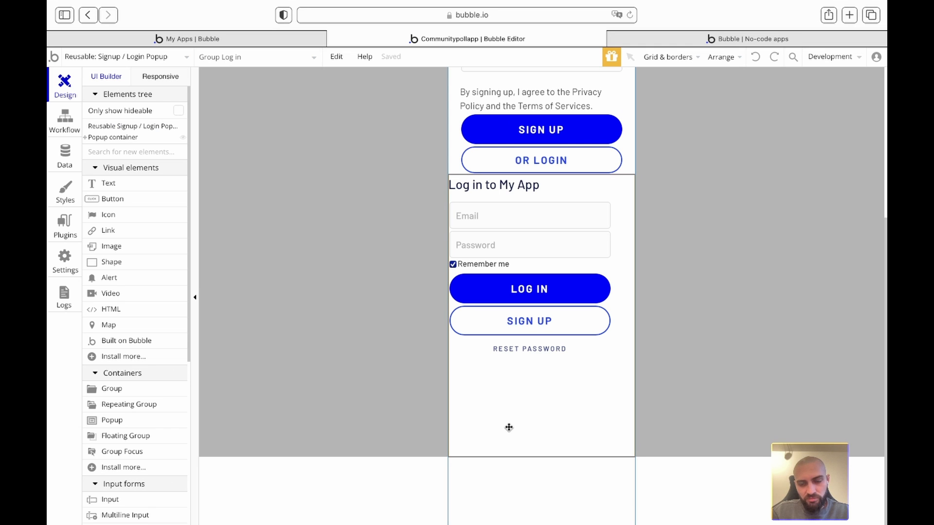
{"action": "key", "text": "ctrl+v"}
{"action": "scroll", "coordinate": [548, 415], "scroll_direction": "down", "scroll_amount": 1}
{"action": "left_click", "coordinate": [547, 411]}
{"action": "key", "text": "ctrl+v"}
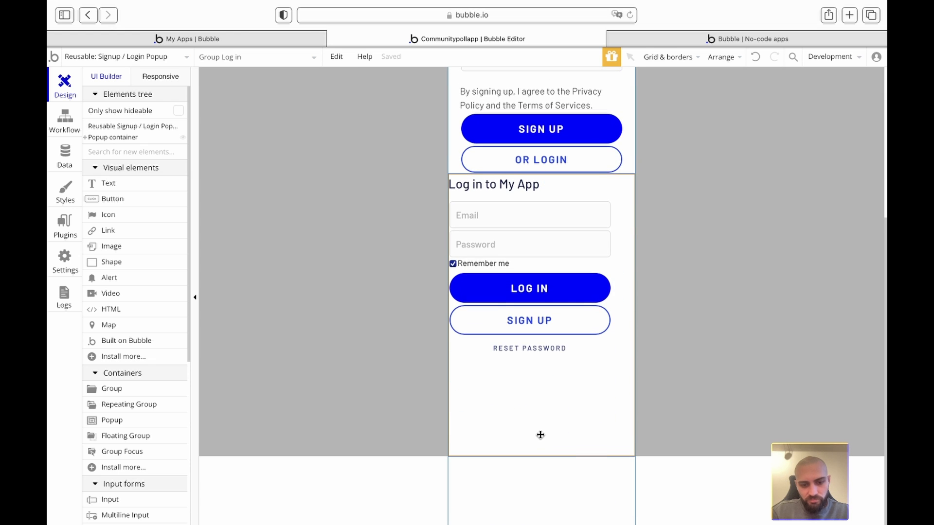
{"action": "left_click", "coordinate": [544, 401]}
{"action": "key", "text": "ctrl+v"}
{"action": "scroll", "coordinate": [559, 323], "scroll_direction": "up", "scroll_amount": 5}
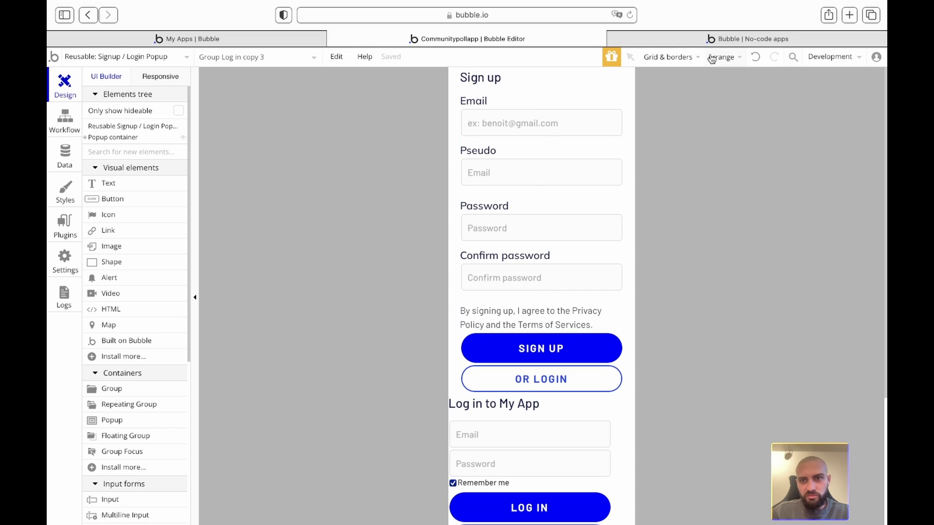
{"action": "left_click", "coordinate": [756, 57]}
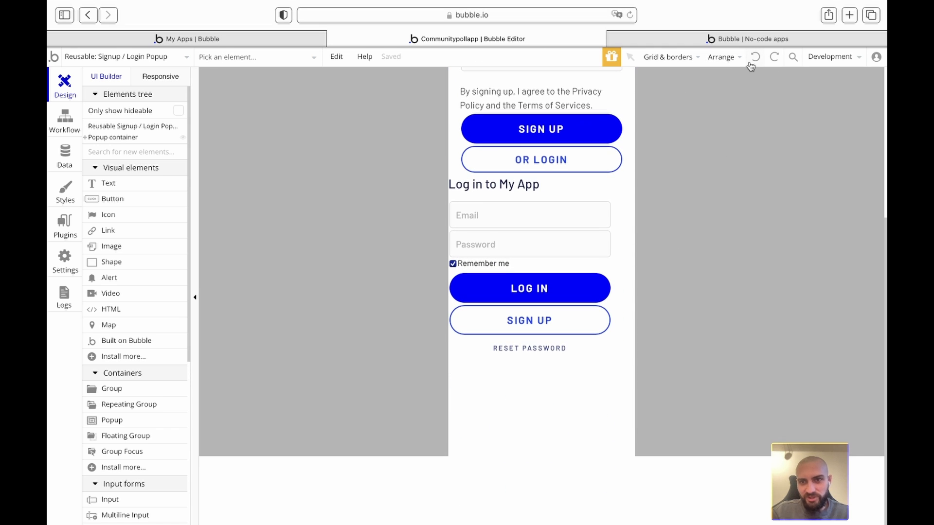
{"action": "left_click", "coordinate": [755, 58]}
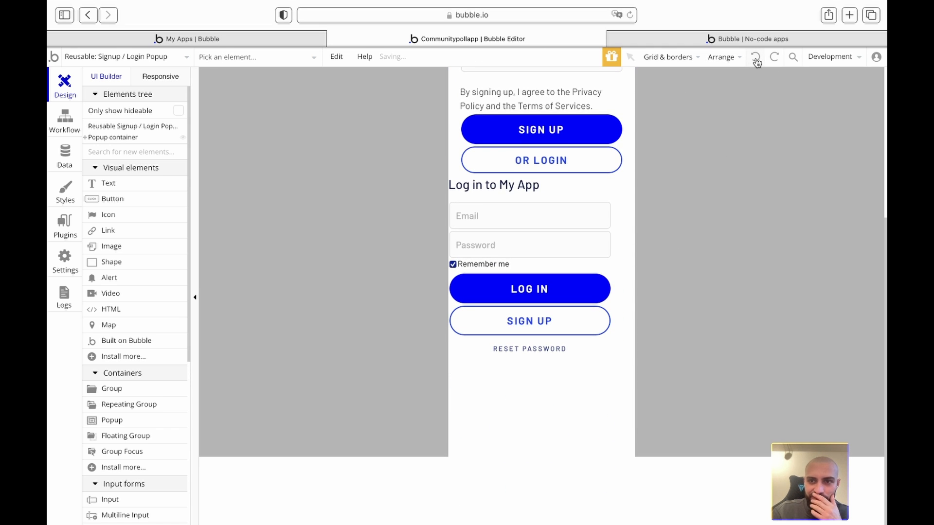
{"action": "left_click", "coordinate": [759, 61]}
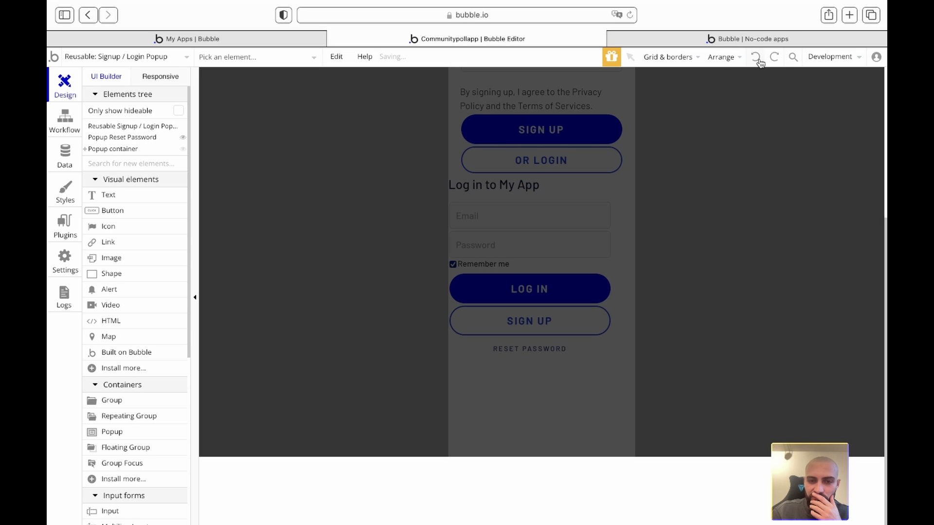
- Cut the Reset Password form group again and delete the empty Reset Password popup
{"action": "scroll", "coordinate": [708, 280], "scroll_direction": "up", "scroll_amount": 5}
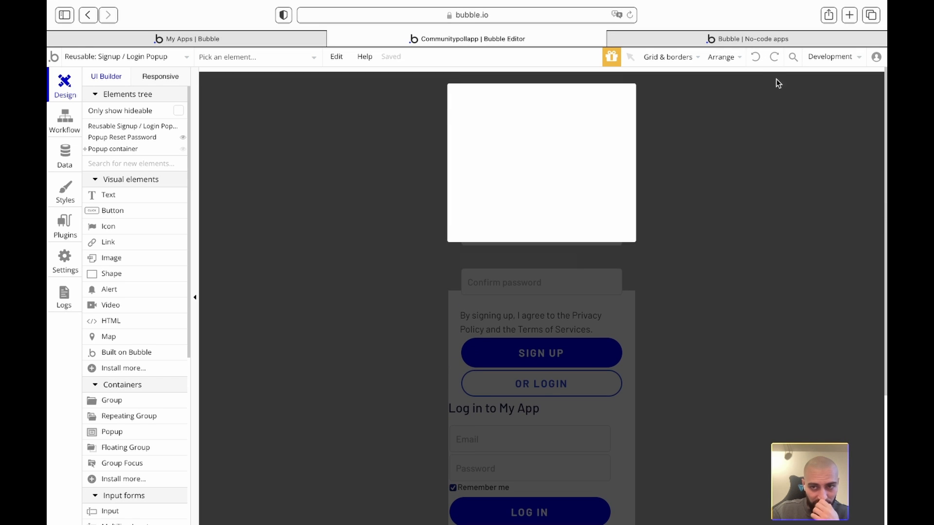
{"action": "left_click", "coordinate": [591, 99]}
{"action": "key", "text": "Delete"}
{"action": "left_click", "coordinate": [596, 109]}
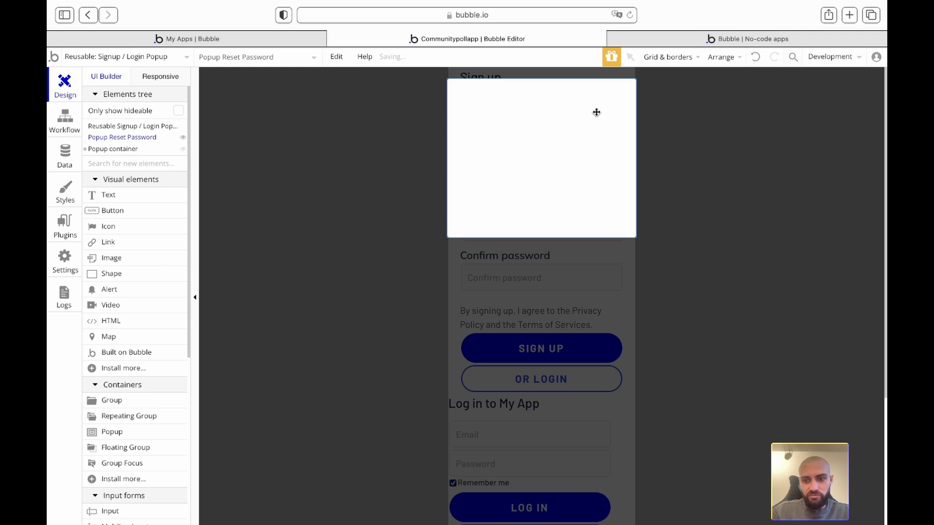
{"action": "key", "text": "Delete"}
- Add a new Group below the login form and paste the Reset Password form into it
{"action": "left_click", "coordinate": [156, 152]}
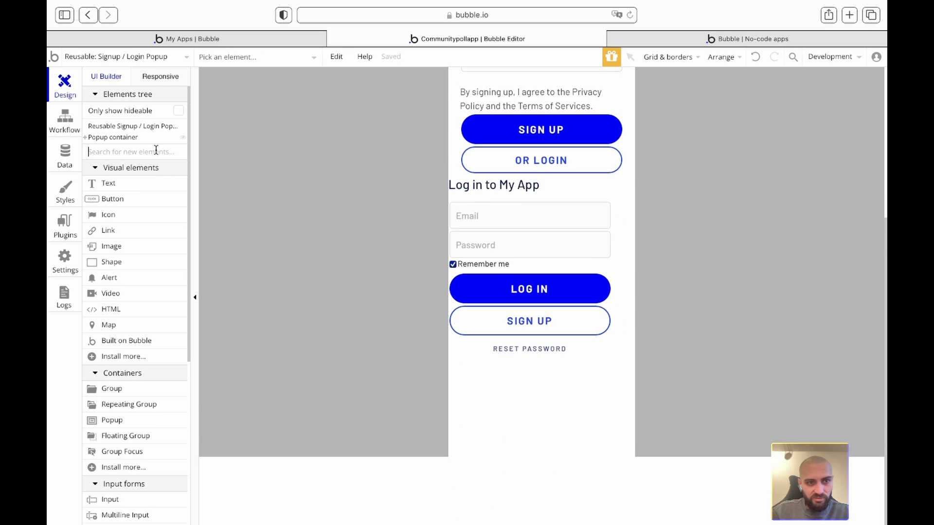
{"action": "type", "text": "grou"}
{"action": "left_click_drag", "start_coordinate": [128, 184], "coordinate": [530, 408]}
{"action": "key", "text": "ctrl+v"}
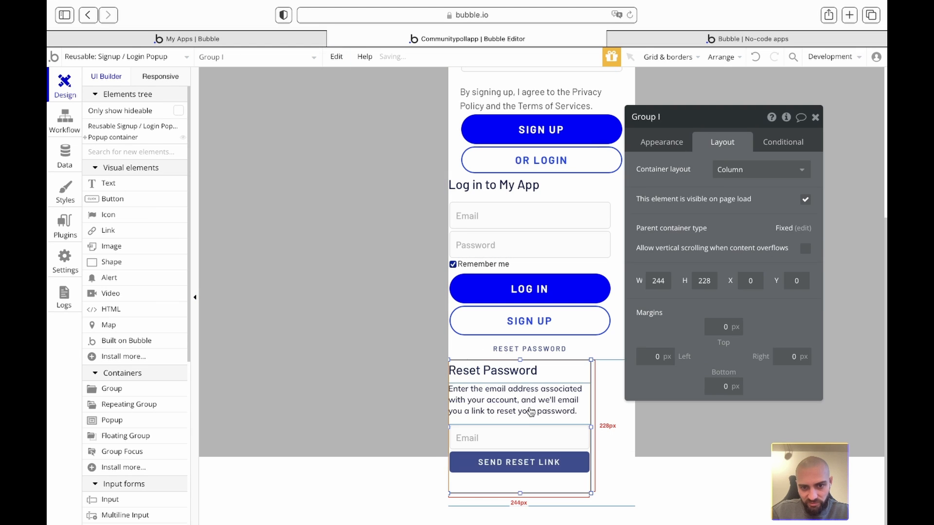
{"action": "left_click", "coordinate": [816, 118]}
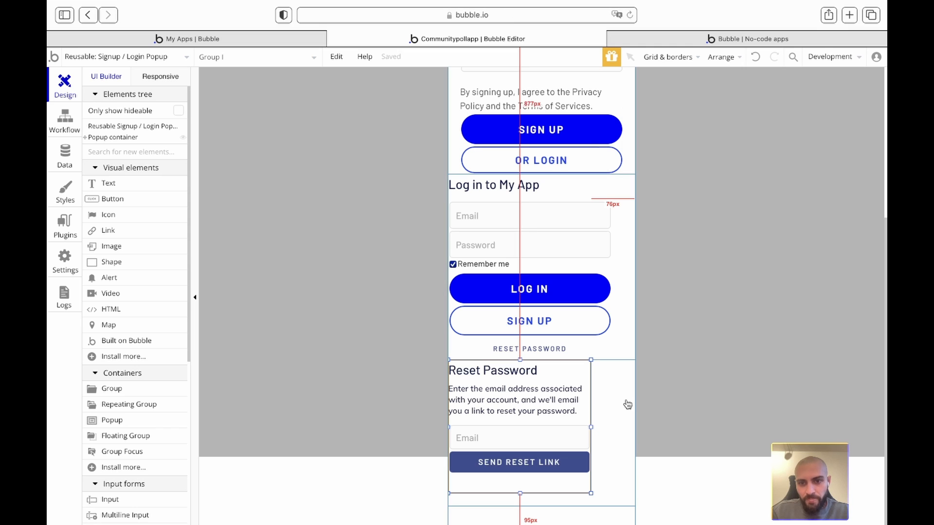
{"action": "double_click", "coordinate": [606, 406]}
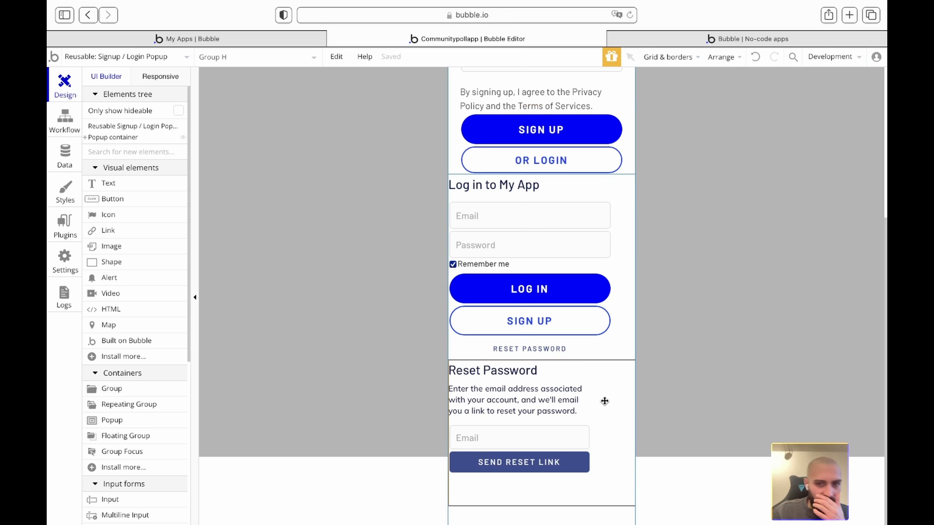
- Copy the Log in group's first visibility condition, then select the Reset Password group
{"action": "left_click", "coordinate": [617, 197]}
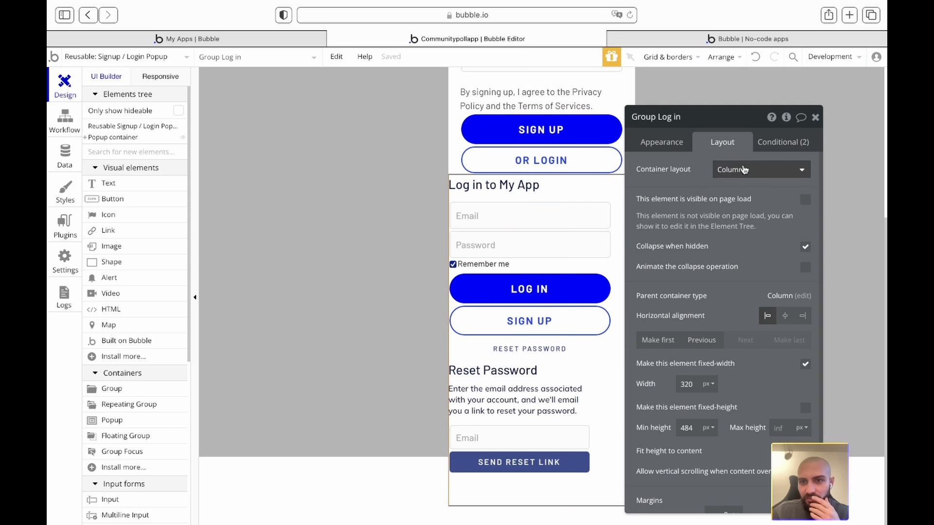
{"action": "left_click", "coordinate": [777, 142]}
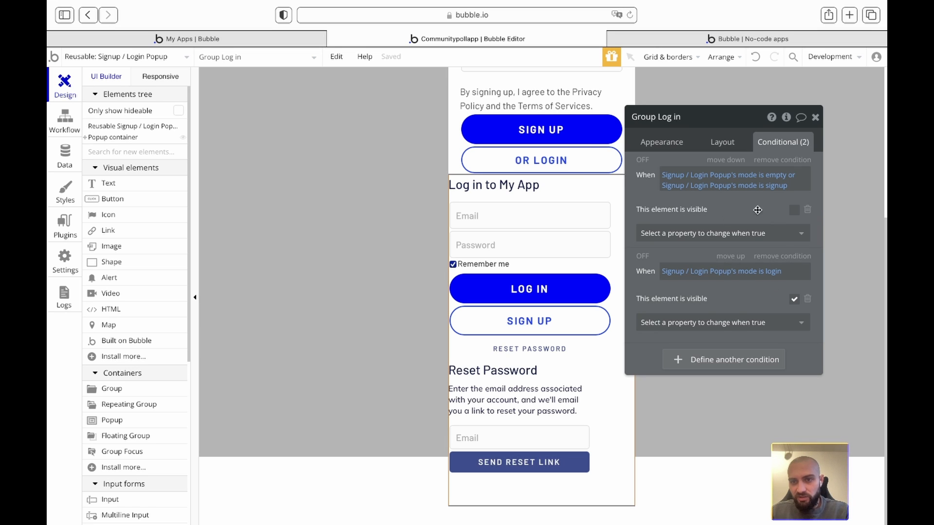
{"action": "right_click", "coordinate": [740, 201]}
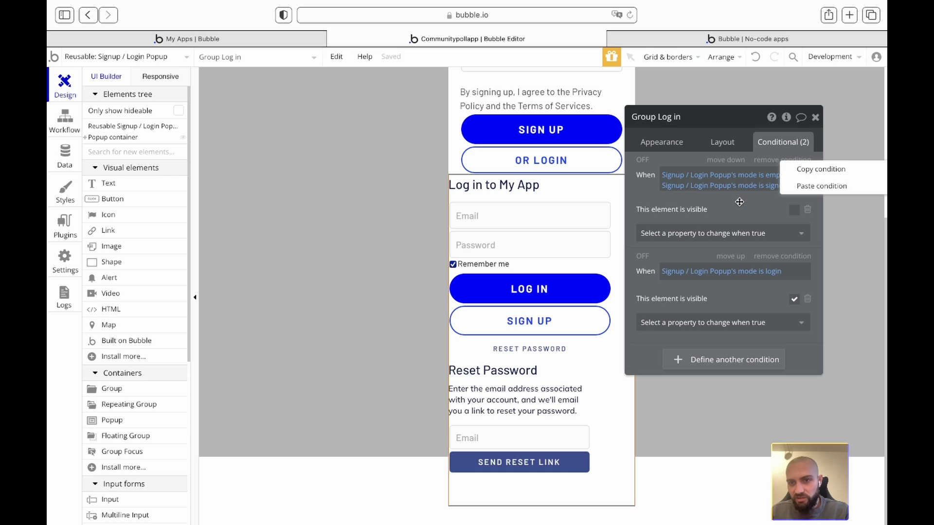
{"action": "left_click", "coordinate": [815, 172]}
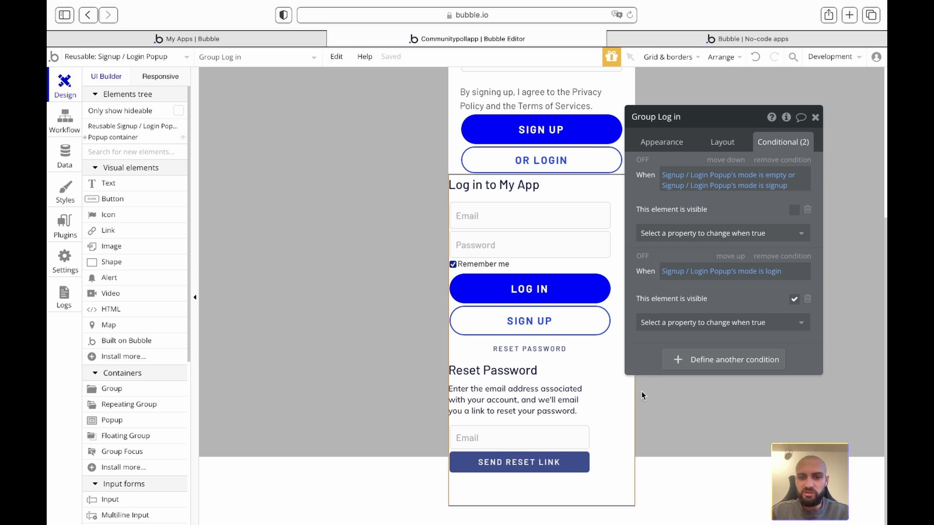
{"action": "left_click", "coordinate": [615, 429]}
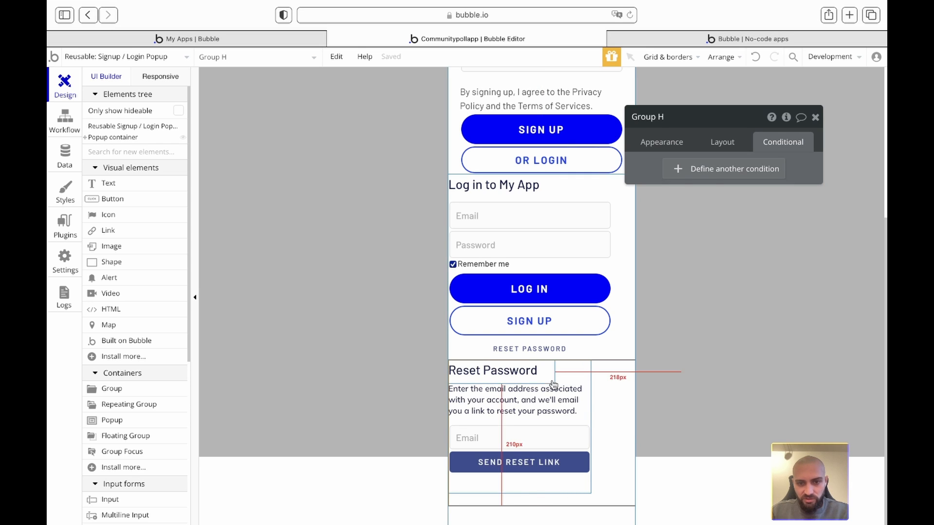
- Rename the group to 'G reset password' and paste the copied condition, changed to 'mode is not reset'
{"action": "double_click", "coordinate": [651, 118]}
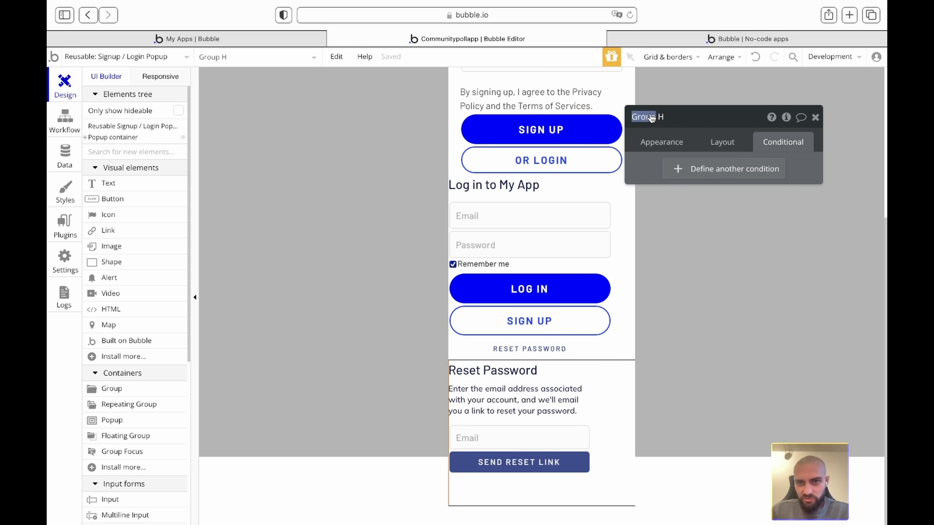
{"action": "type", "text": "G reset password"}
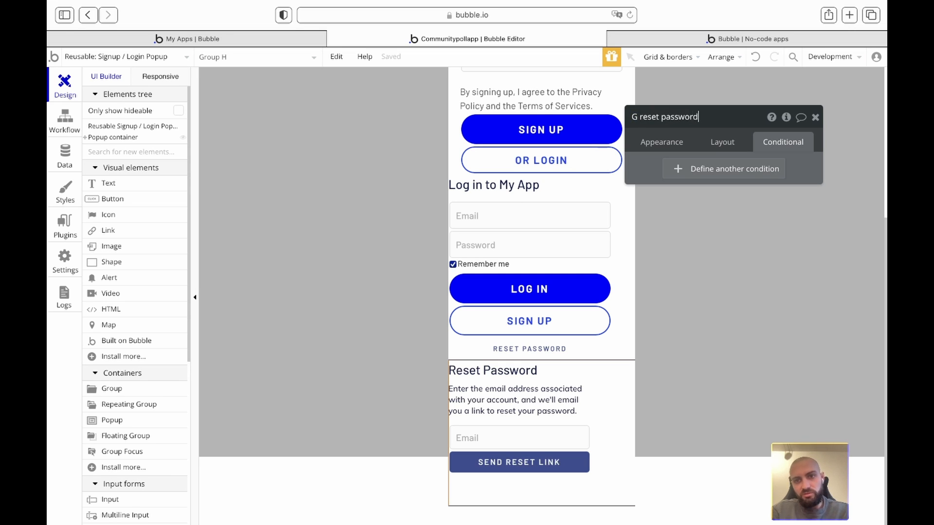
{"action": "key", "text": "Return"}
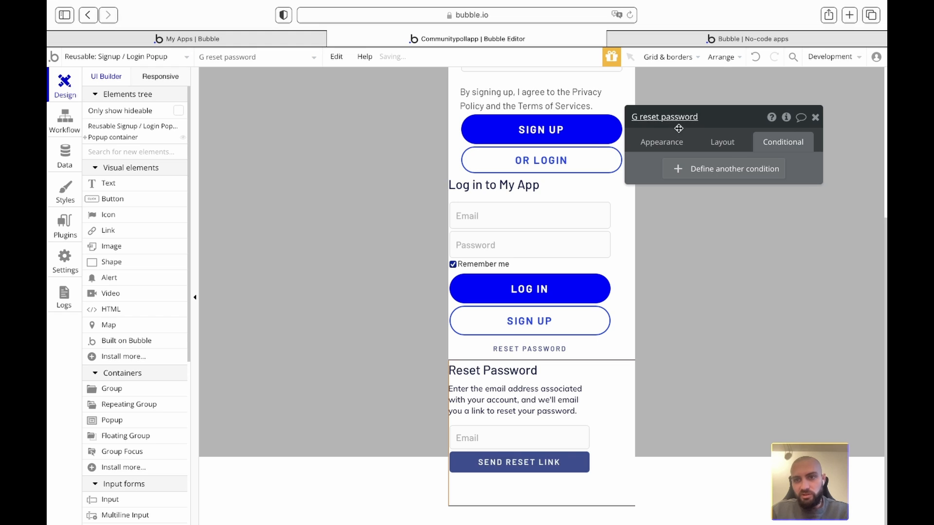
{"action": "left_click", "coordinate": [676, 174]}
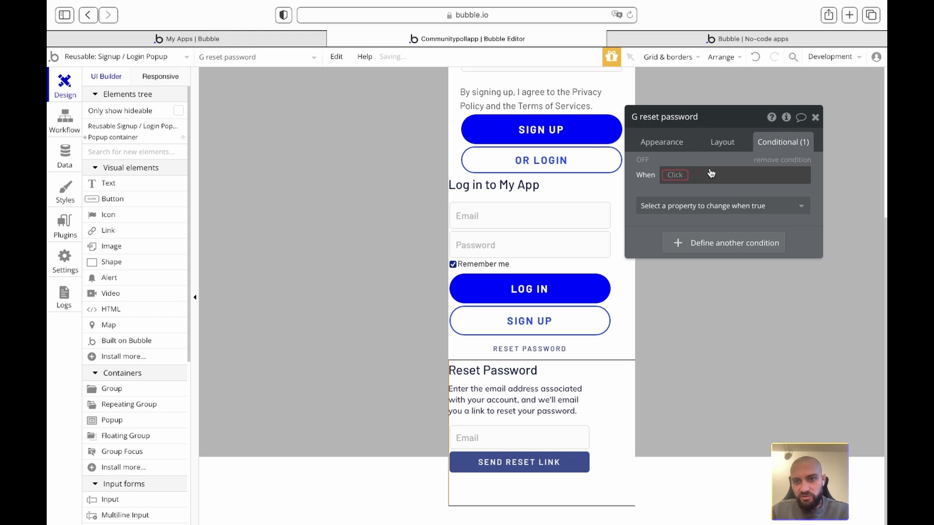
{"action": "left_click", "coordinate": [771, 159]}
{"action": "right_click", "coordinate": [661, 168]}
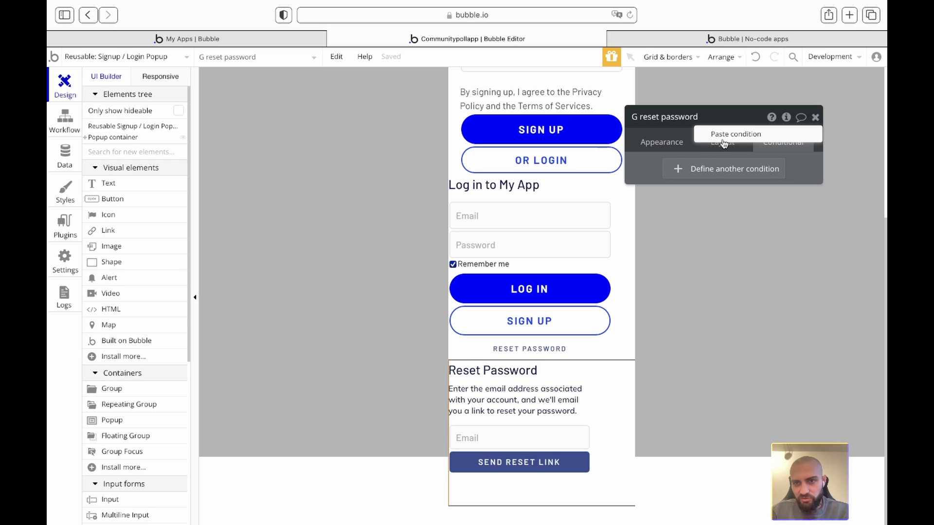
{"action": "left_click", "coordinate": [730, 134]}
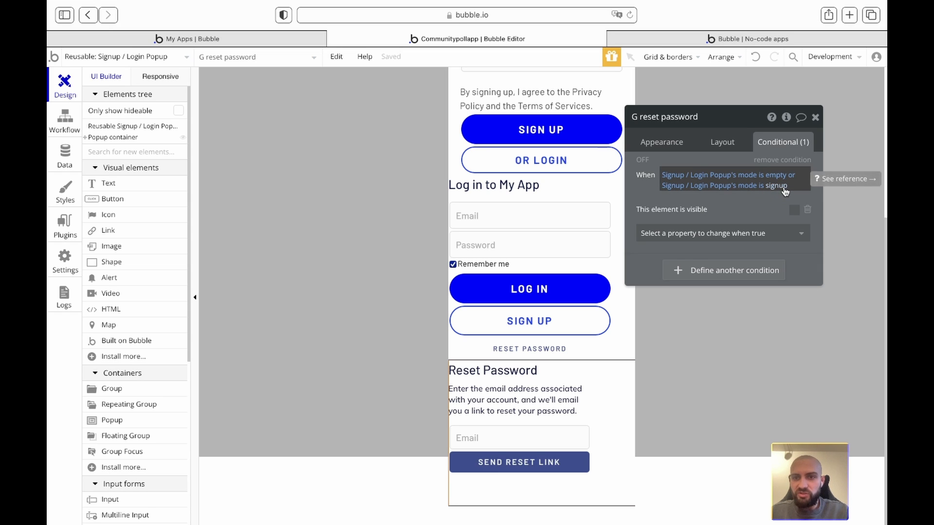
{"action": "left_click", "coordinate": [784, 190]}
{"action": "key", "text": "BackSpace"}
{"action": "key", "text": "BackSpace"}
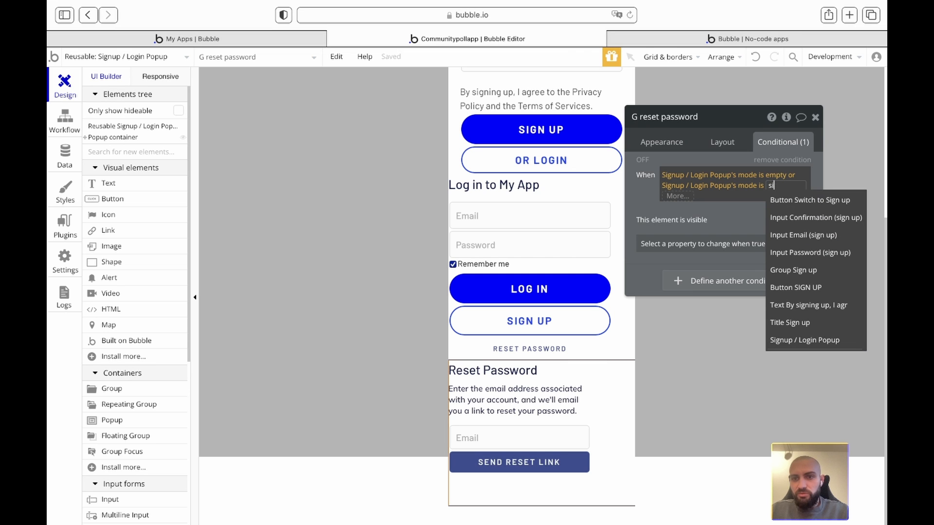
{"action": "key", "text": "BackSpace"}
{"action": "key", "text": "BackSpace"}
{"action": "key", "text": "BackSpace"}
{"action": "key", "text": "BackSpace"}
{"action": "key", "text": "BackSpace"}
{"action": "key", "text": "BackSpace"}
{"action": "left_click", "coordinate": [790, 208]}
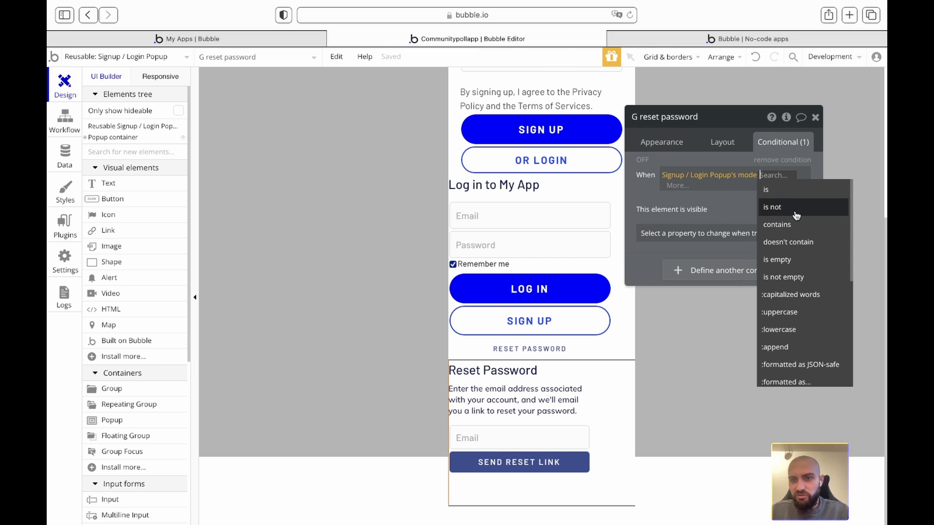
{"action": "type", "text": "reset"}
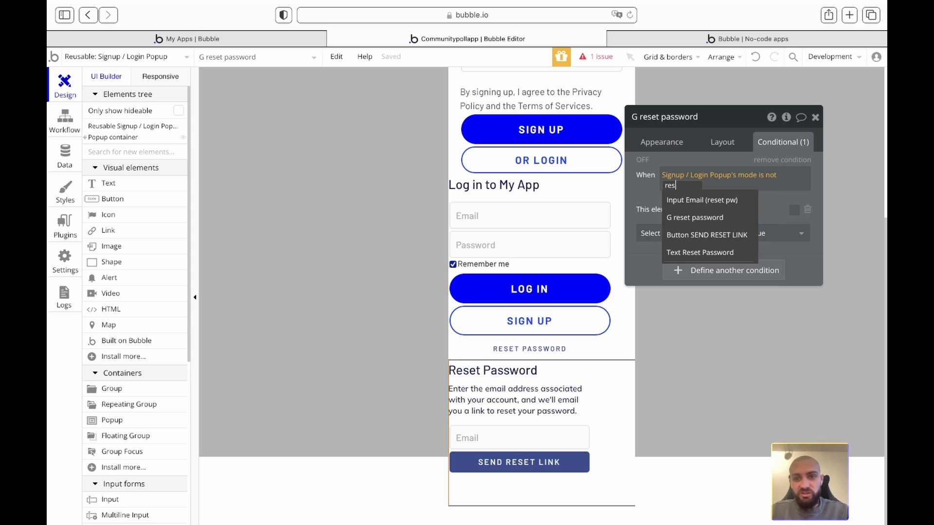
{"action": "left_click", "coordinate": [649, 190]}
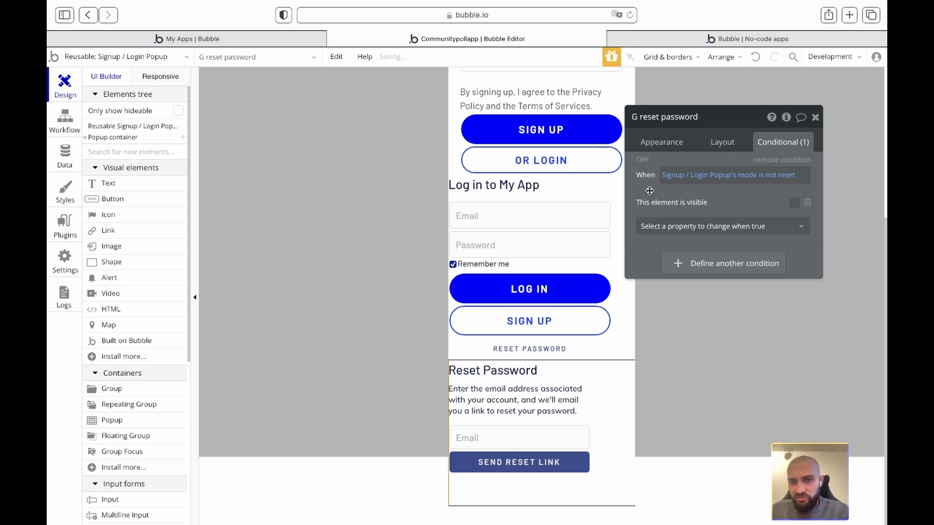
- Add a second condition 'mode is reset' that makes the group visible
{"action": "right_click", "coordinate": [689, 176]}
{"action": "left_click", "coordinate": [768, 146]}
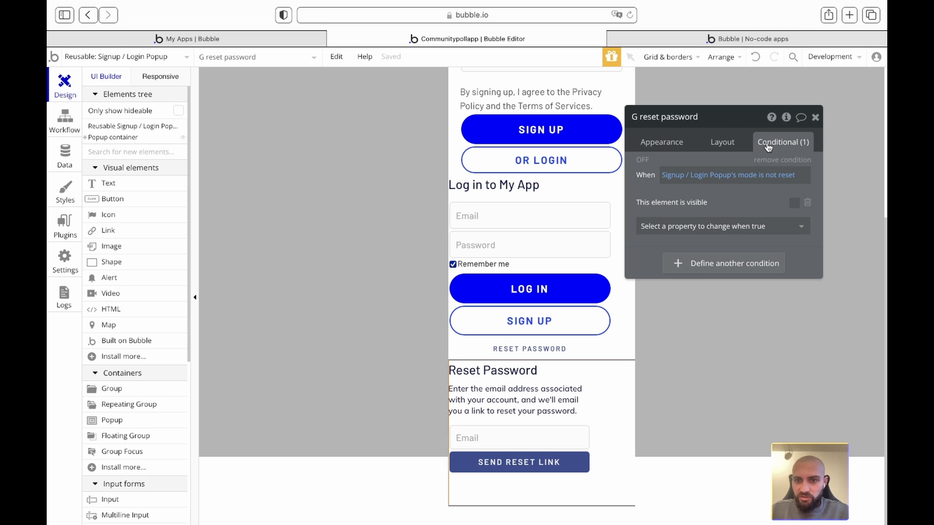
{"action": "left_click", "coordinate": [680, 264]}
{"action": "right_click", "coordinate": [673, 266]}
{"action": "left_click", "coordinate": [738, 248]}
{"action": "left_click", "coordinate": [767, 265]}
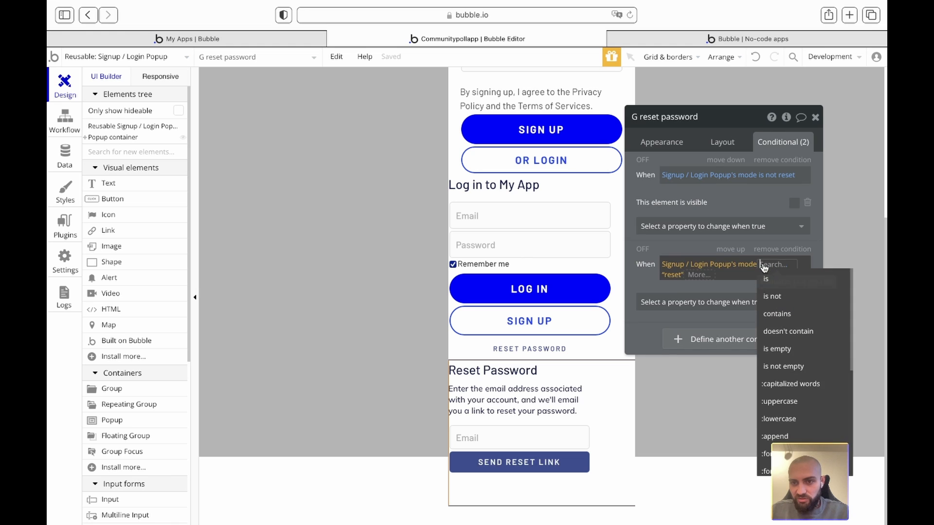
{"action": "left_click", "coordinate": [772, 283]}
{"action": "left_click", "coordinate": [799, 304]}
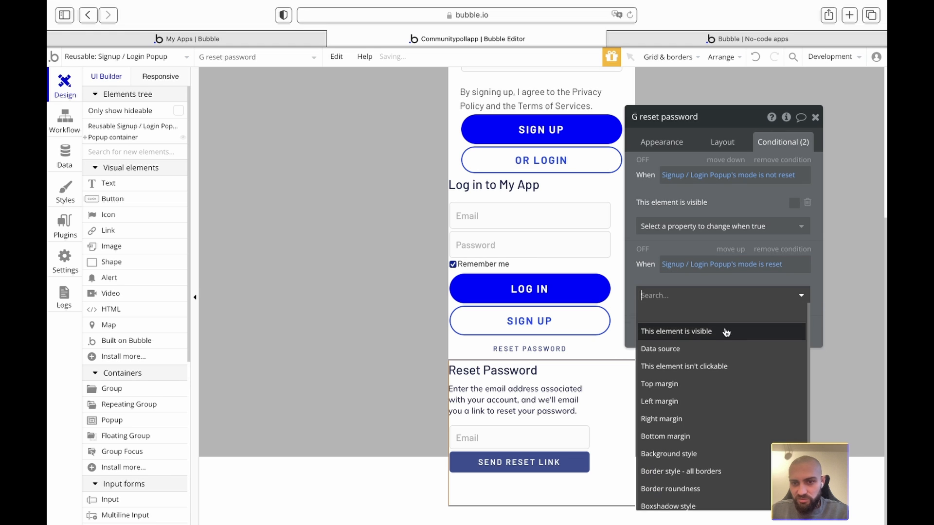
{"action": "left_click", "coordinate": [725, 330]}
{"action": "left_click", "coordinate": [794, 292]}
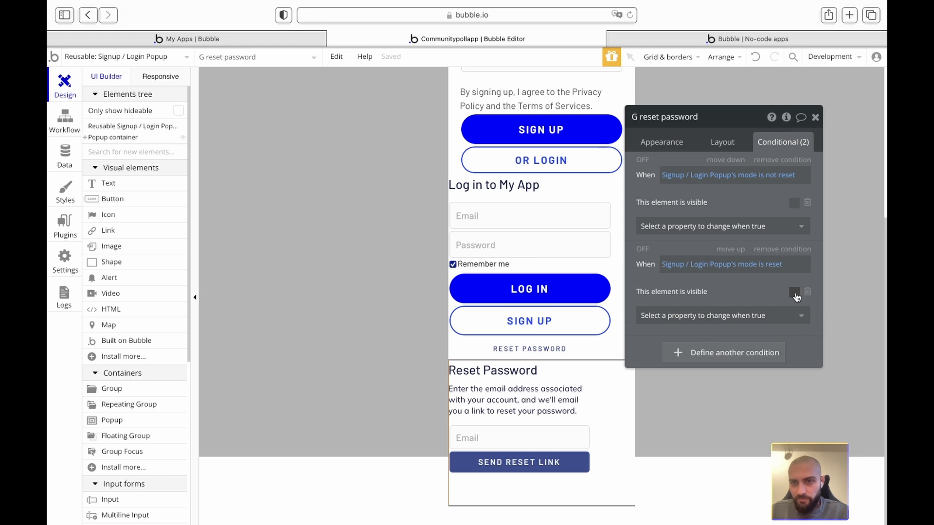
{"action": "left_click", "coordinate": [672, 144]}
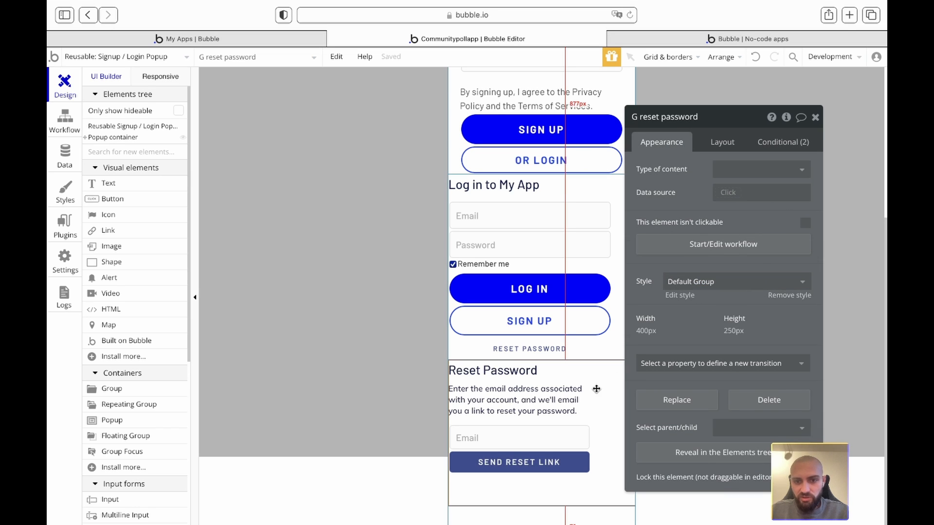
- Lay out the reset-password group's contents as a column, centred horizontally
{"action": "left_click", "coordinate": [716, 141]}
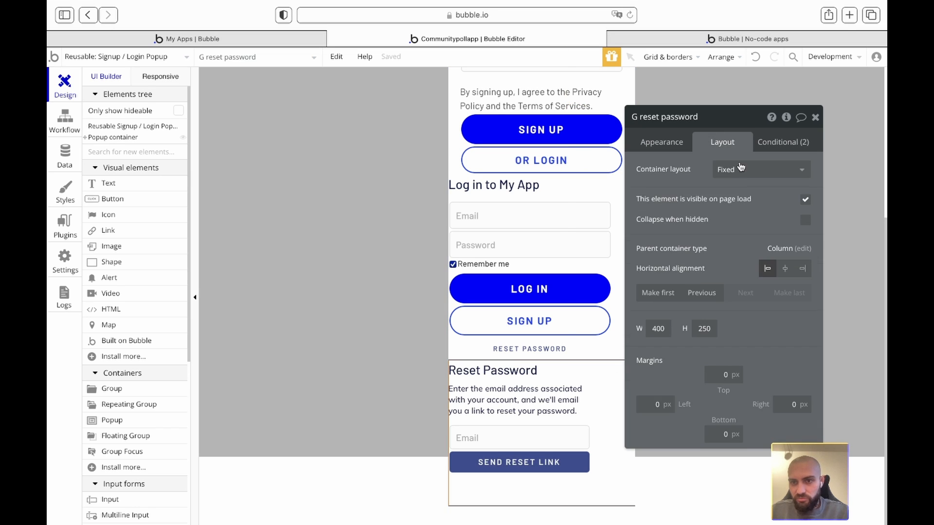
{"action": "left_click", "coordinate": [805, 200]}
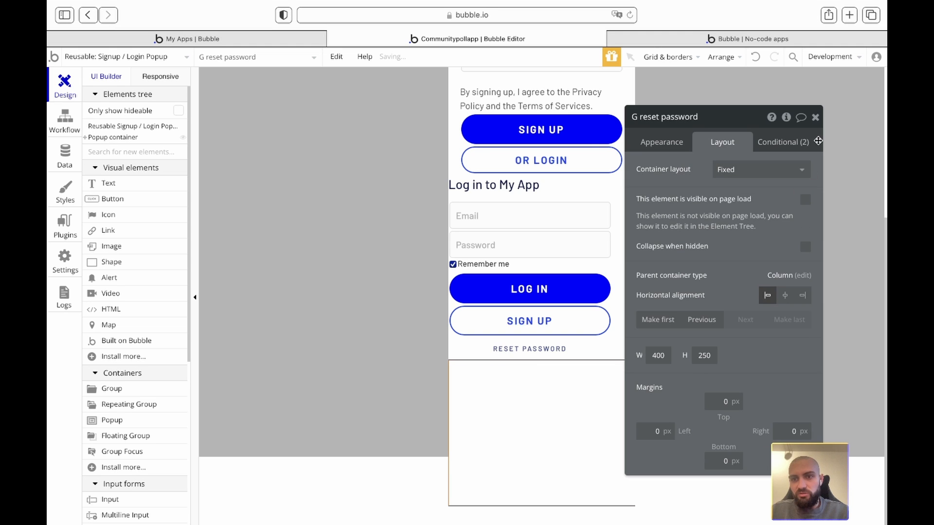
{"action": "left_click", "coordinate": [777, 169]}
{"action": "left_click", "coordinate": [734, 242]}
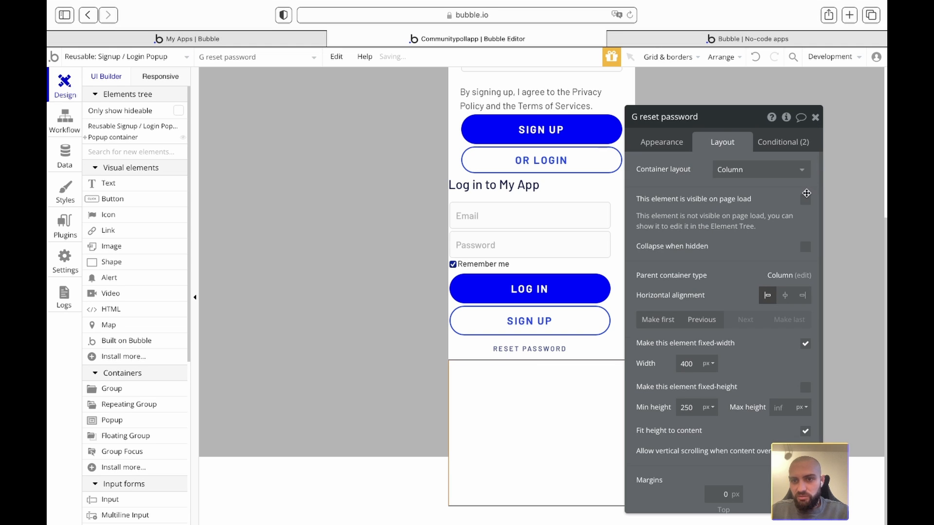
{"action": "left_click", "coordinate": [805, 199]}
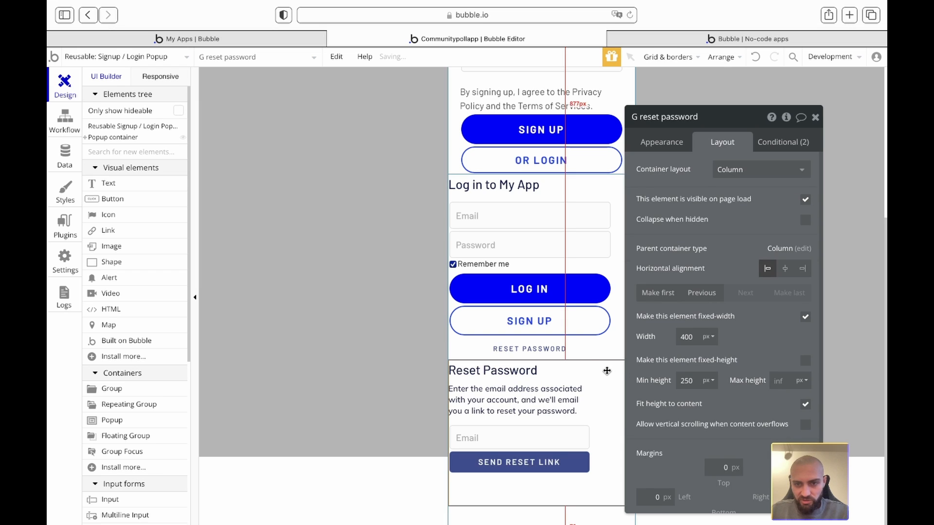
{"action": "left_click", "coordinate": [785, 269]}
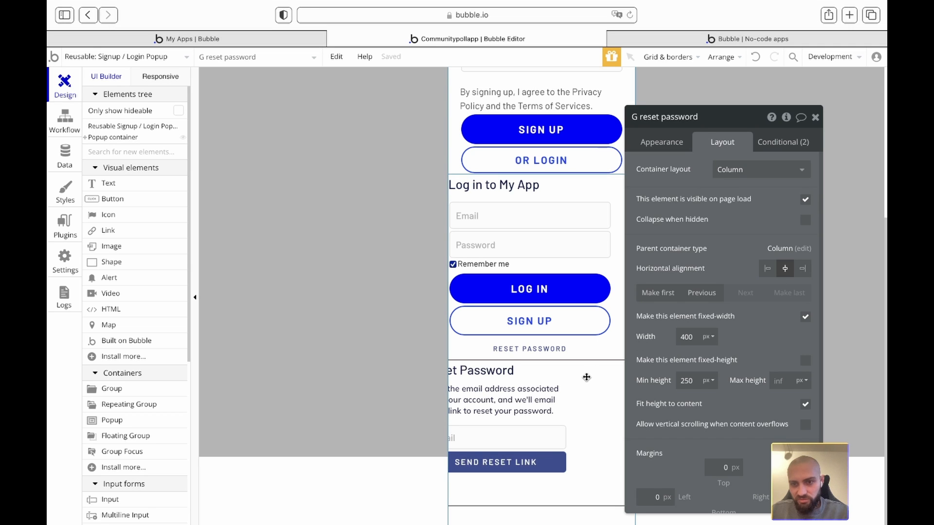
- Change the group's width from fixed 400 to a 320 minimum and centre its inner group
{"action": "left_click", "coordinate": [714, 338]}
{"action": "double_click", "coordinate": [692, 338]}
{"action": "type", "text": "320"}
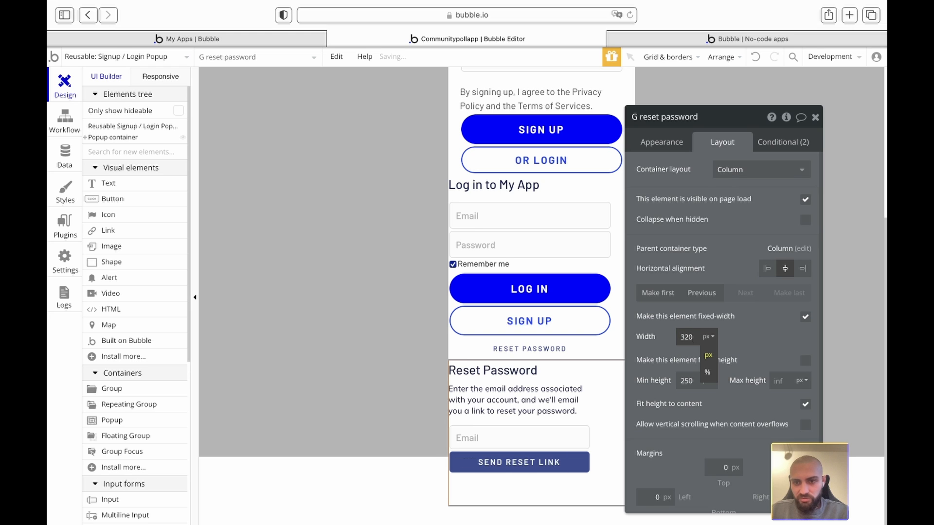
{"action": "left_click", "coordinate": [806, 319]}
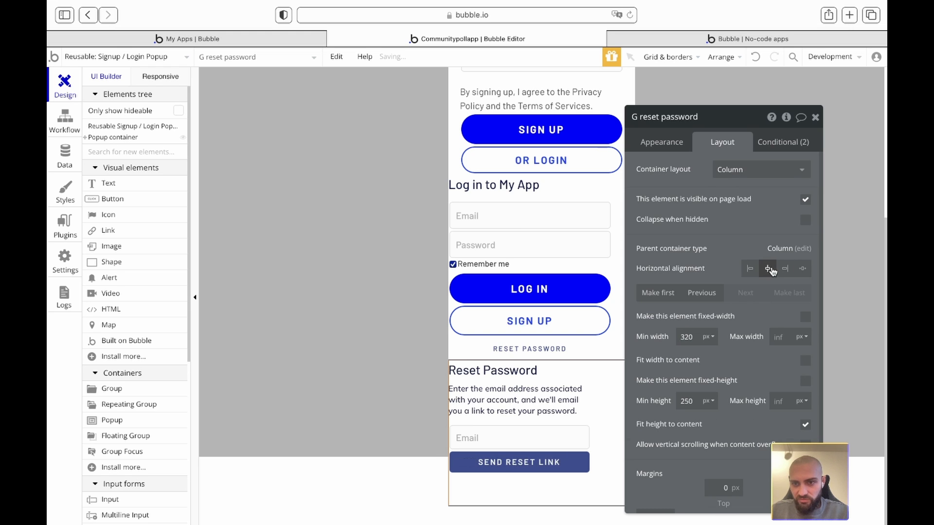
{"action": "left_click", "coordinate": [577, 390]}
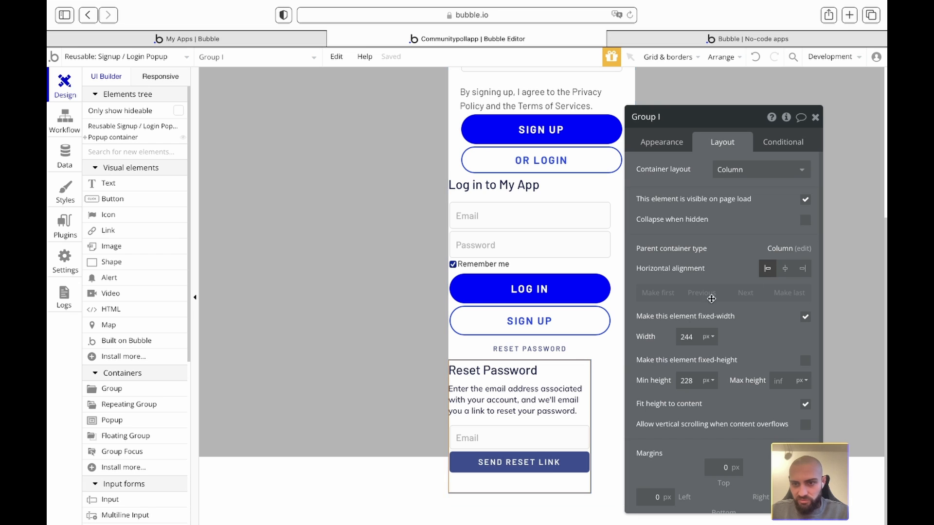
{"action": "left_click", "coordinate": [785, 268]}
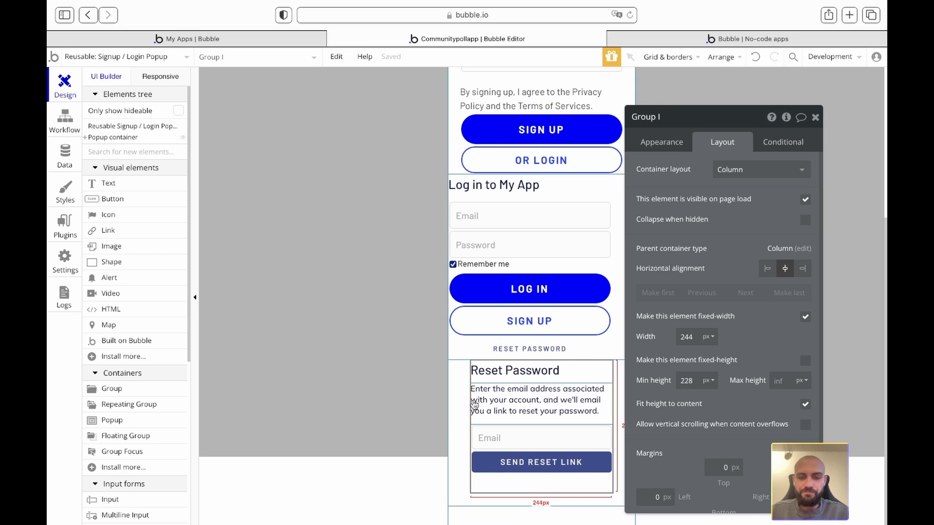
{"action": "scroll", "coordinate": [525, 331], "scroll_direction": "up", "scroll_amount": 2}
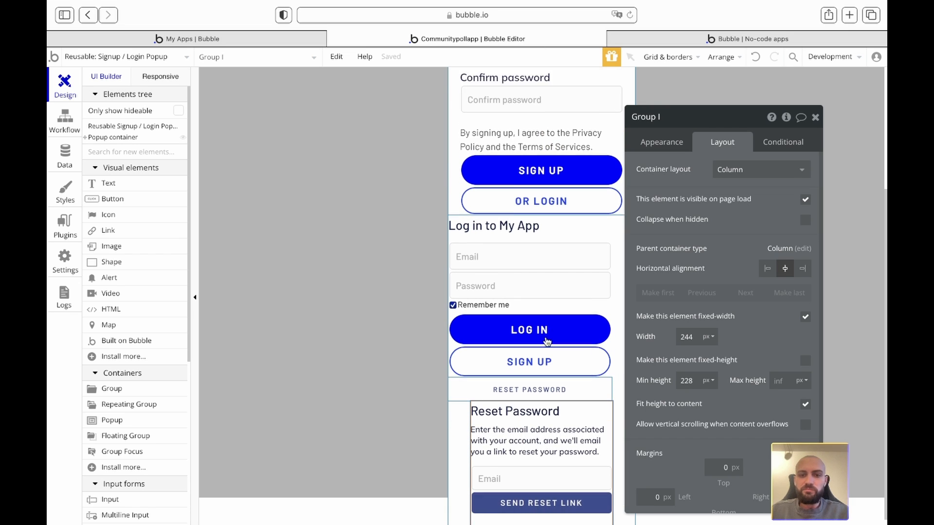
{"action": "double_click", "coordinate": [532, 364]}
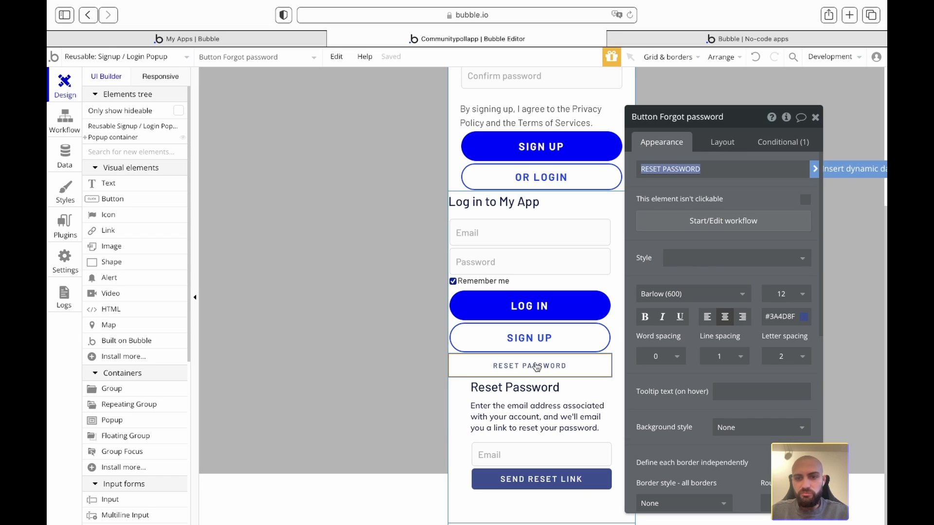
- Replace the Forgot password button's Hide step with Set state: Signup / Login Popup mode = reset
{"action": "left_click", "coordinate": [708, 221]}
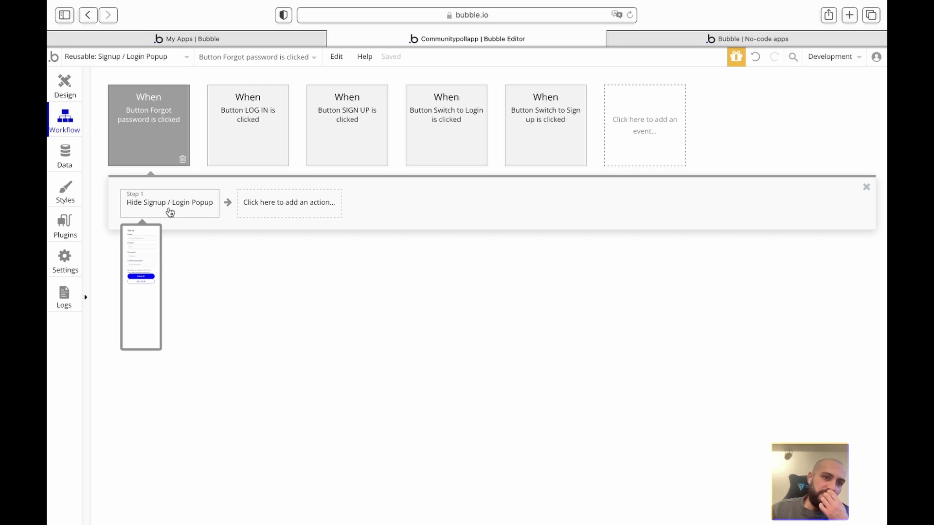
{"action": "left_click", "coordinate": [174, 212]}
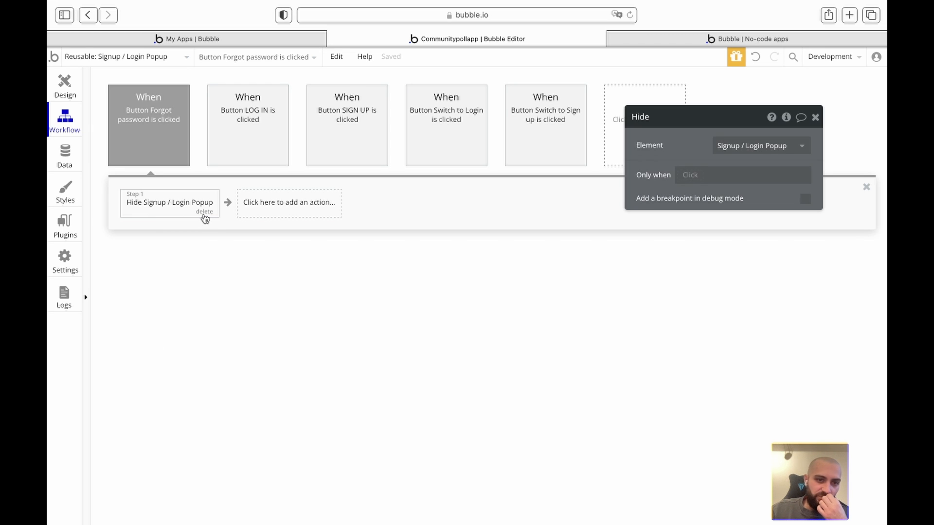
{"action": "left_click", "coordinate": [205, 215]}
{"action": "left_click", "coordinate": [177, 208]}
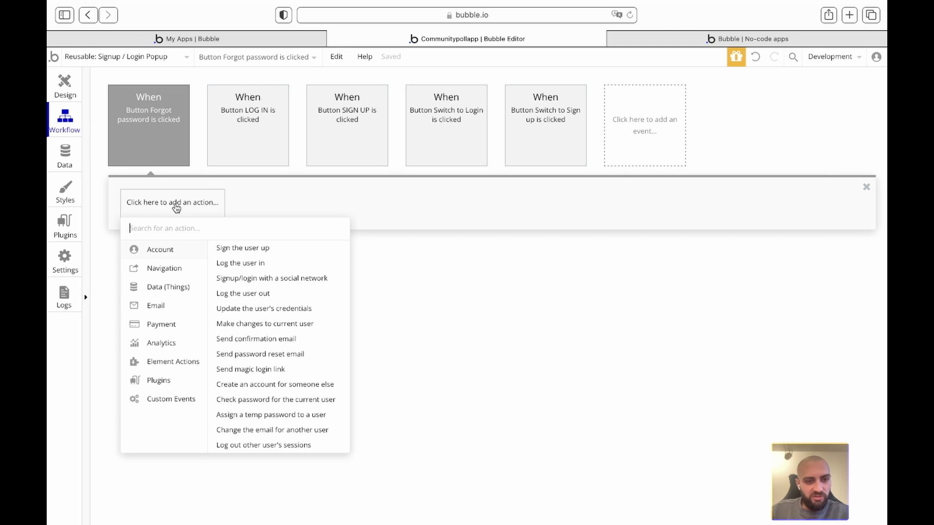
{"action": "mouse_move", "coordinate": [173, 363]}
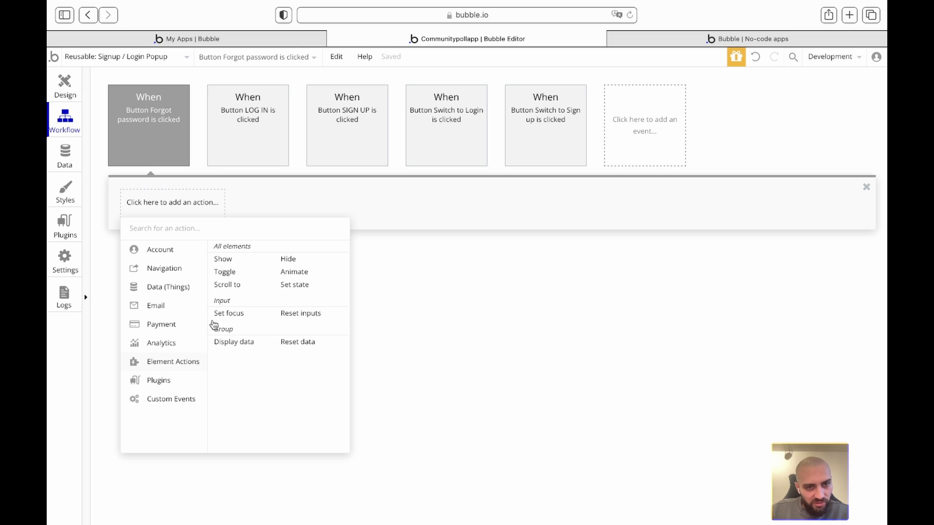
{"action": "left_click", "coordinate": [294, 285]}
{"action": "left_click", "coordinate": [734, 142]}
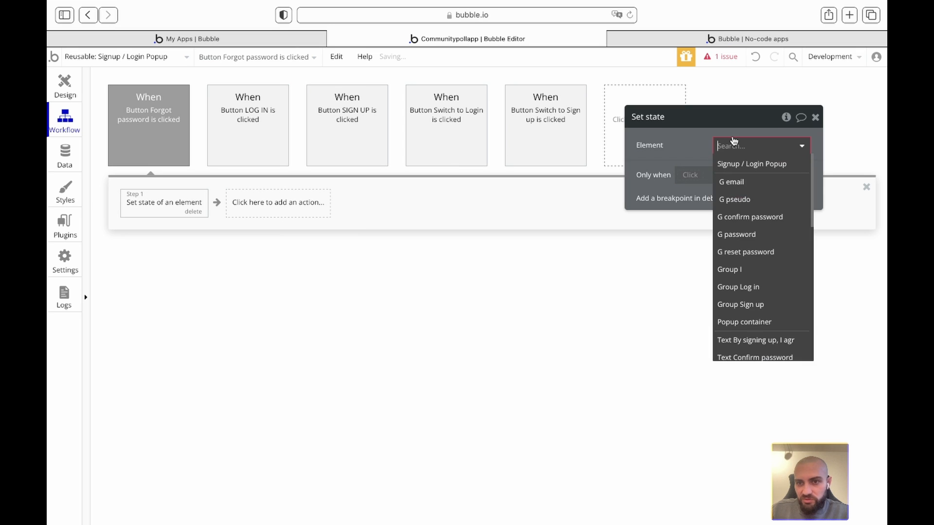
{"action": "left_click", "coordinate": [730, 164]}
{"action": "left_click", "coordinate": [727, 168]}
{"action": "left_click", "coordinate": [730, 187]}
{"action": "left_click", "coordinate": [722, 192]}
{"action": "type", "text": "reset"}
{"action": "left_click", "coordinate": [663, 196]}
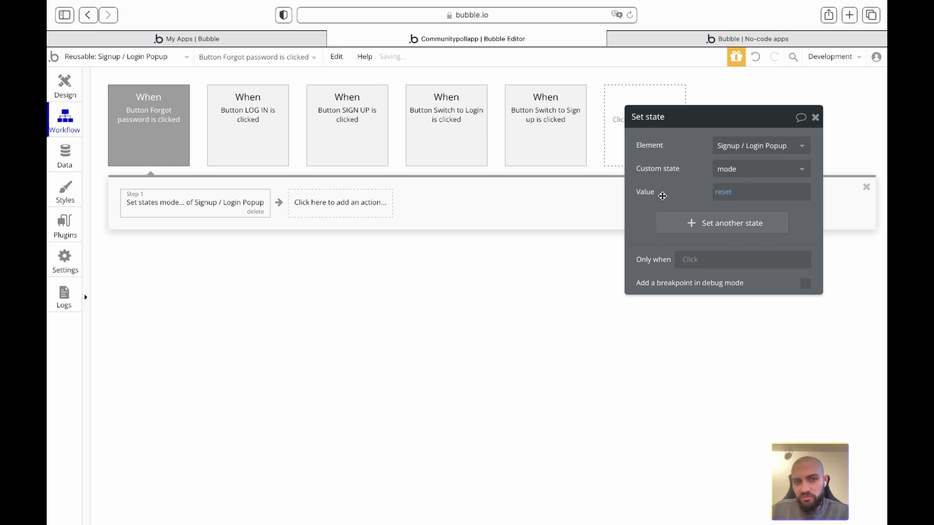
- Back in the design editor, select the log-in group and its 'Log in to My App' title
{"action": "left_click", "coordinate": [64, 86]}
{"action": "left_click", "coordinate": [815, 118]}
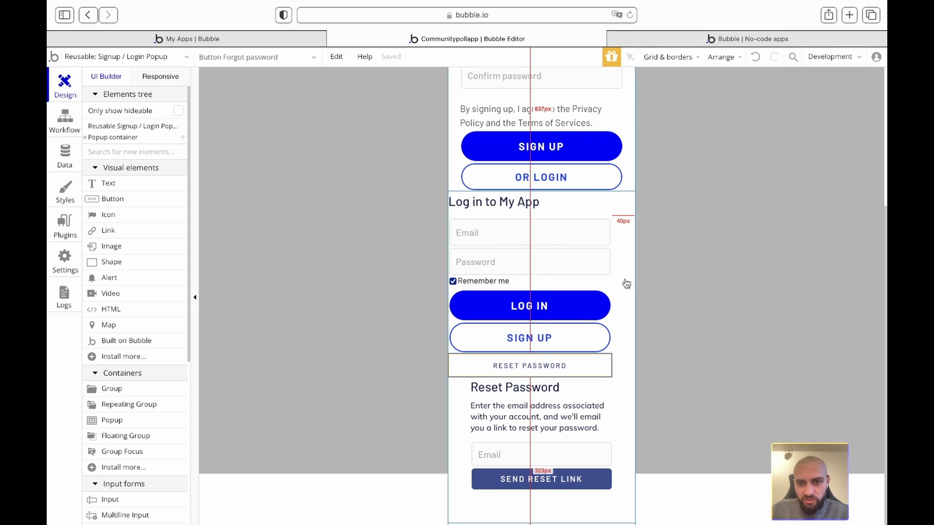
{"action": "left_click", "coordinate": [611, 284]}
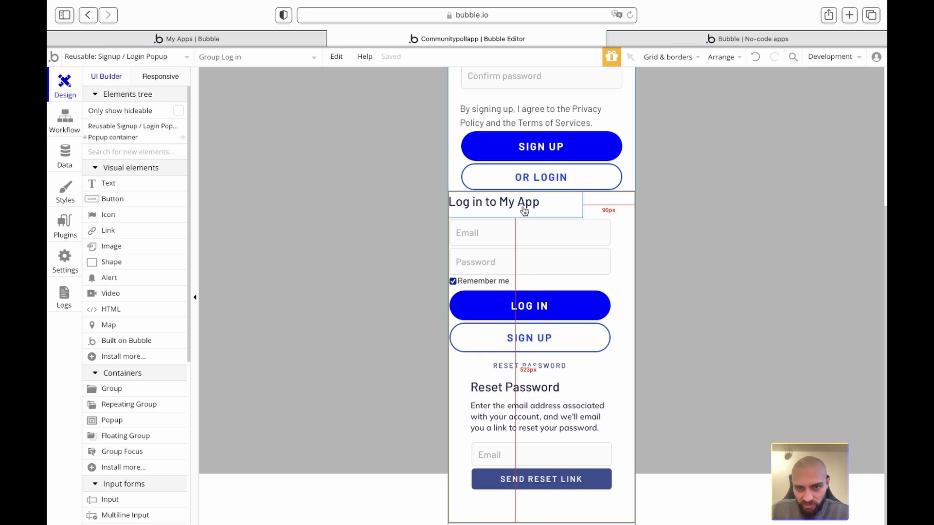
{"action": "left_click", "coordinate": [539, 208]}
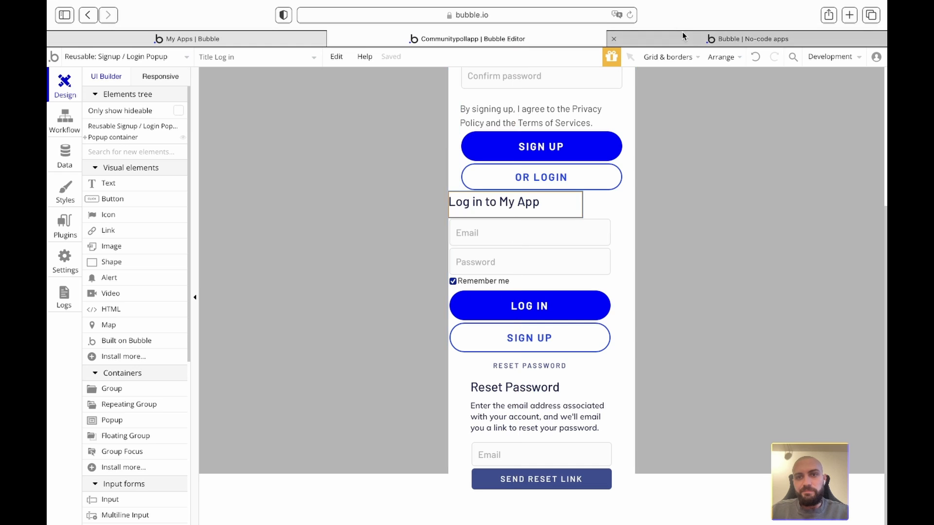
{"action": "left_click", "coordinate": [628, 39]}
- Reload the preview, open the Sign up popup and scroll through its form
{"action": "left_click", "coordinate": [609, 61]}
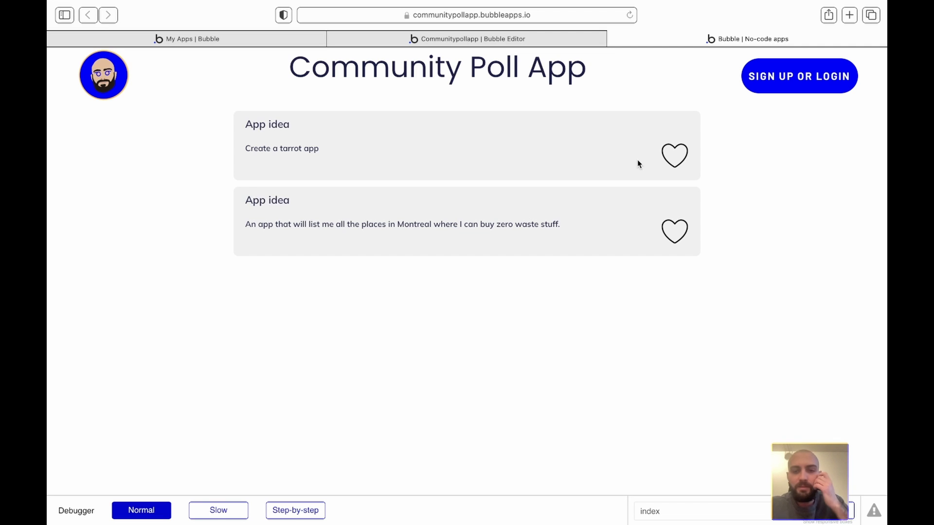
{"action": "left_click", "coordinate": [808, 84]}
{"action": "scroll", "coordinate": [515, 243], "scroll_direction": "down", "scroll_amount": 5}
{"action": "scroll", "coordinate": [515, 244], "scroll_direction": "down", "scroll_amount": 2}
{"action": "scroll", "coordinate": [515, 243], "scroll_direction": "up", "scroll_amount": 4}
{"action": "scroll", "coordinate": [515, 243], "scroll_direction": "down", "scroll_amount": 4}
- Inspect the popup's container with the debugger, then click into the password field
{"action": "mouse_move", "coordinate": [873, 517]}
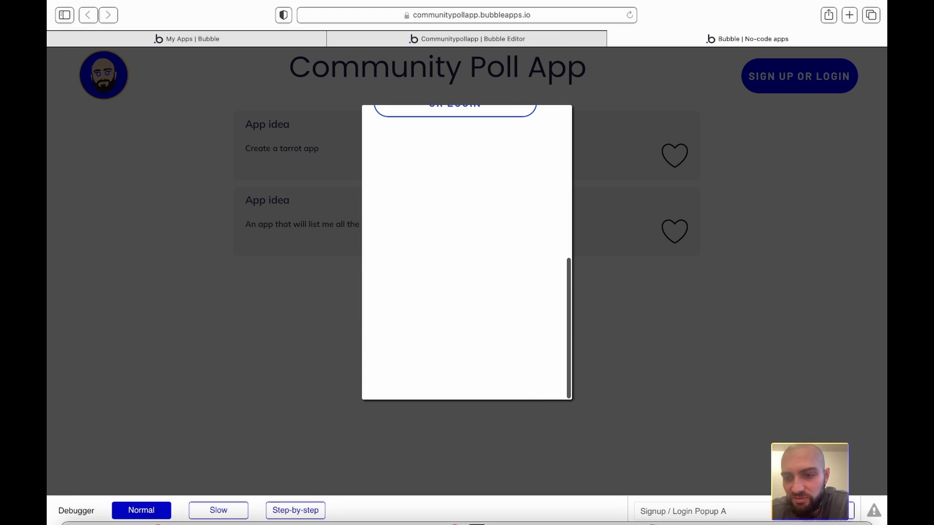
{"action": "left_click", "coordinate": [828, 509]}
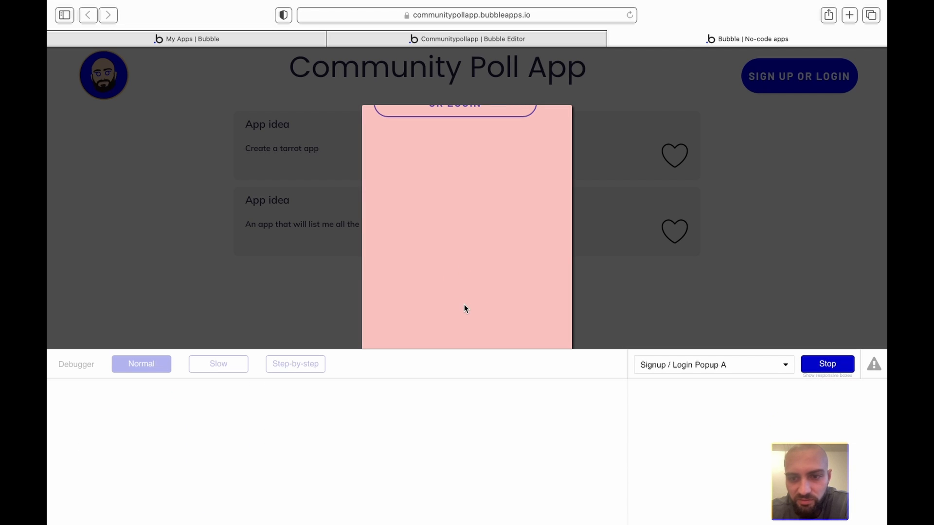
{"action": "left_click", "coordinate": [464, 299]}
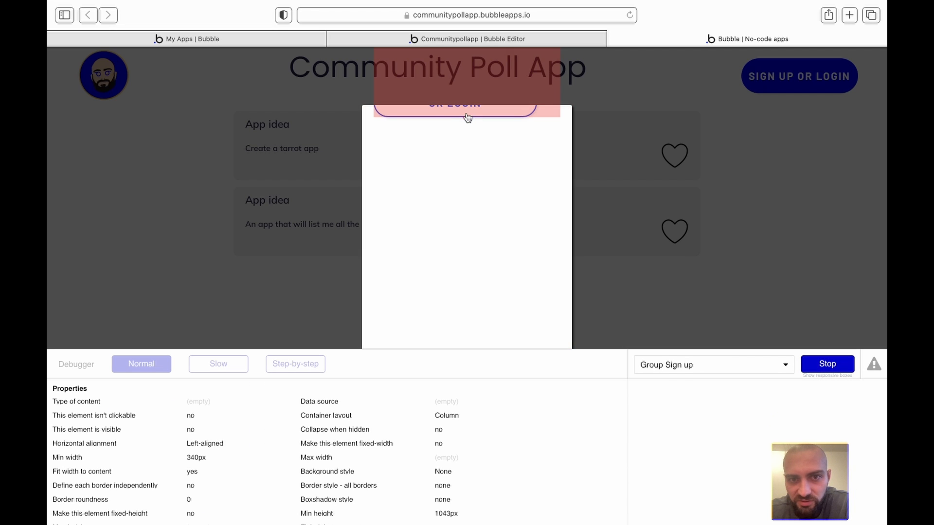
{"action": "left_click", "coordinate": [833, 366]}
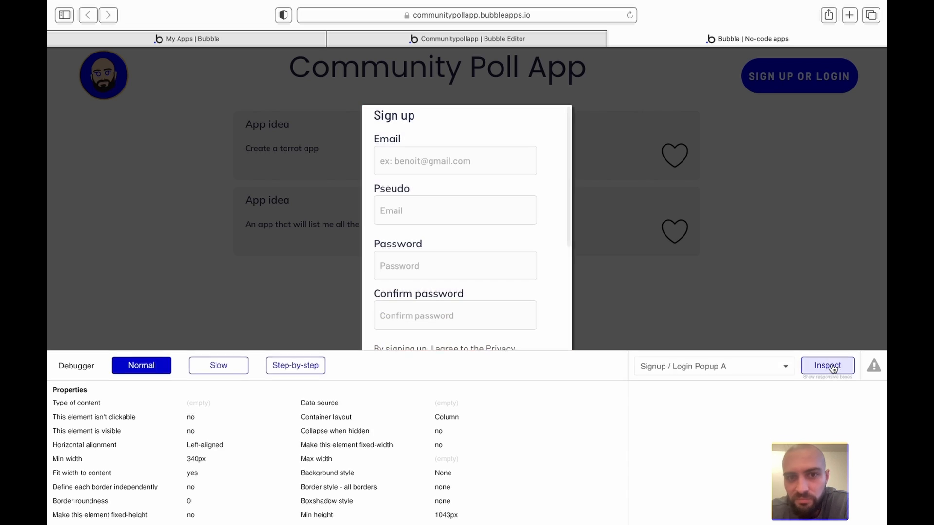
{"action": "left_click", "coordinate": [484, 268]}
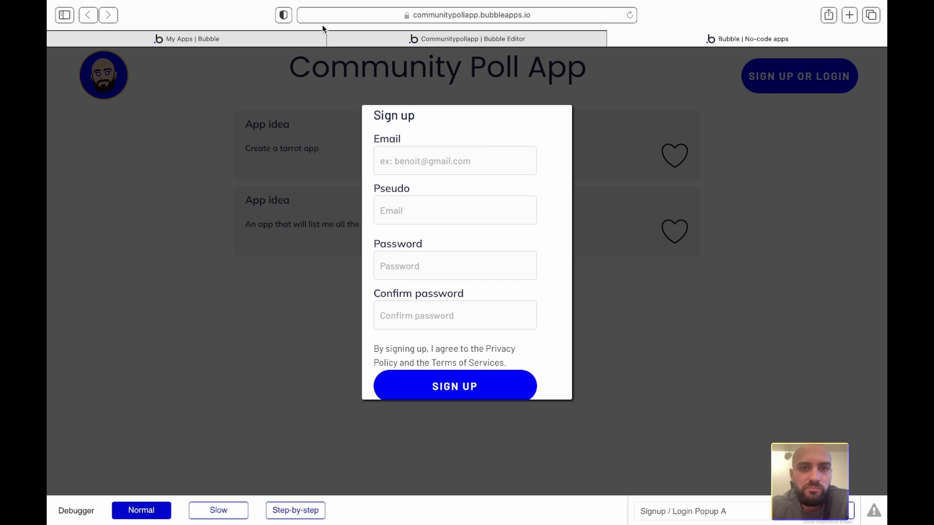
- Reopen the signup popup and start typing an email address
{"action": "left_click", "coordinate": [413, 38]}
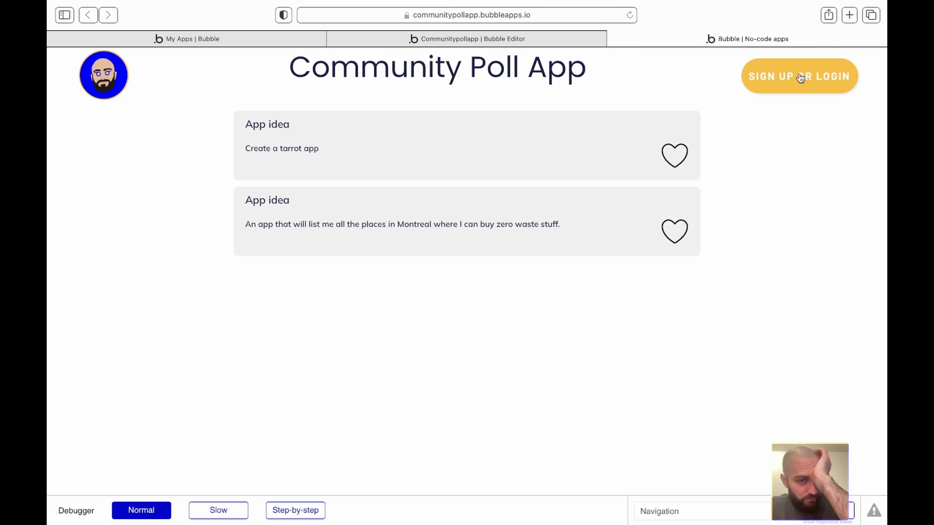
{"action": "left_click", "coordinate": [800, 77]}
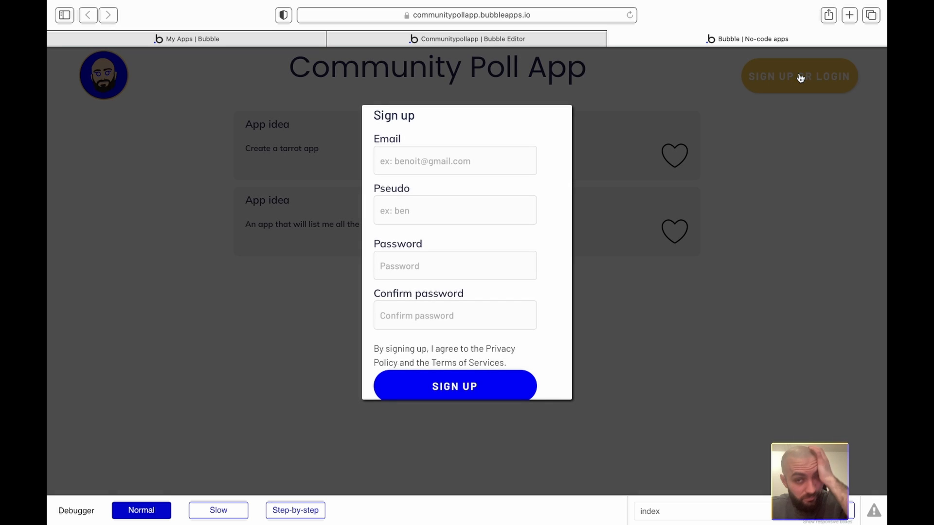
{"action": "type", "text": "s"}
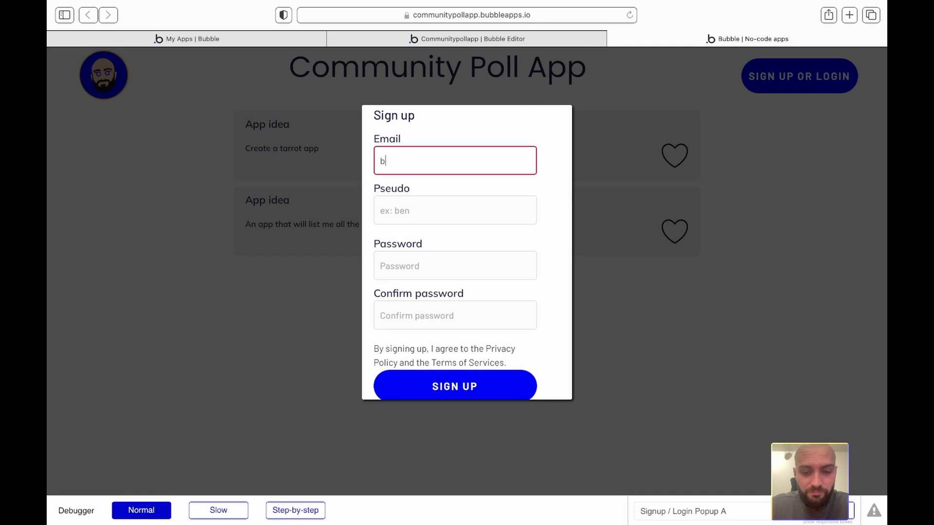